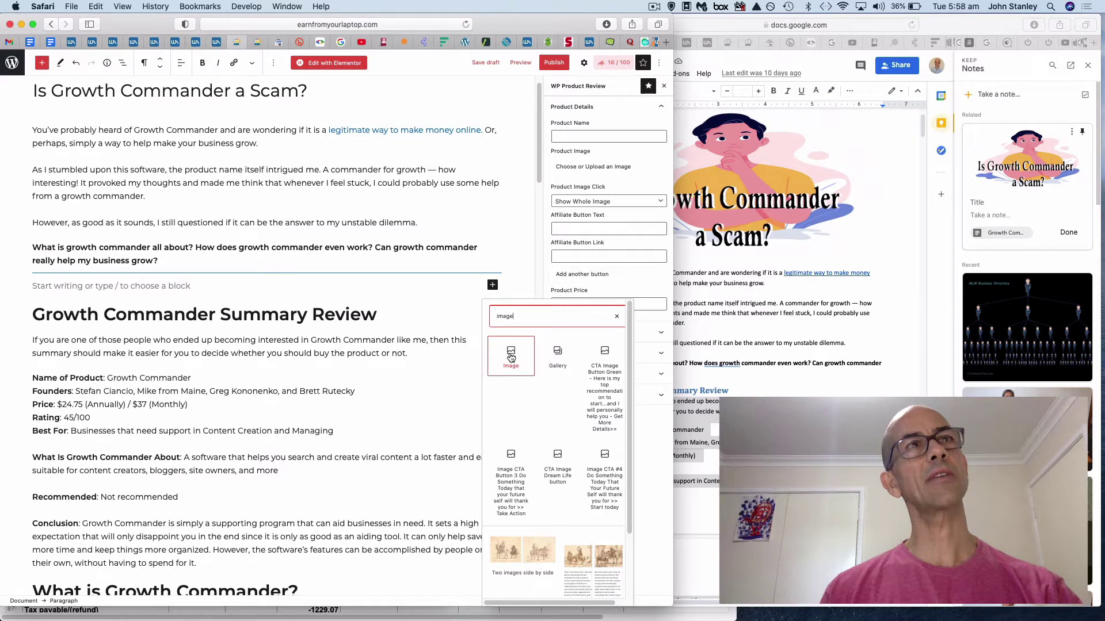
# - Insert an Image block above the "Growth Commander Summary Review" heading
pyautogui.click(510, 357)
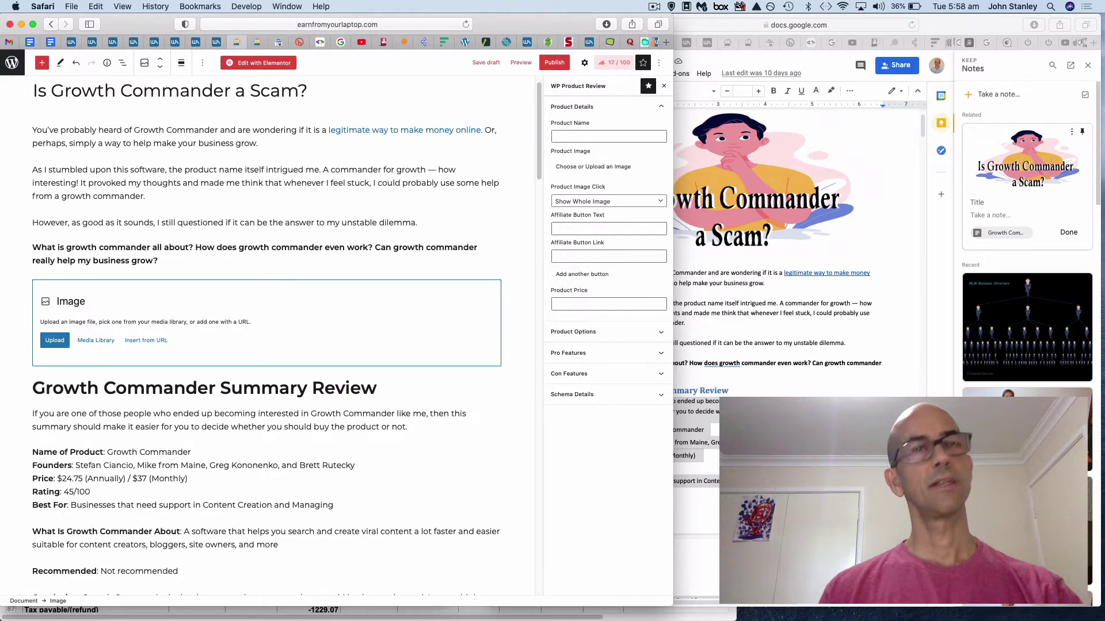
# - Switch to Finder, select the 395 KB Growth-Commander creator PNG in Downloads, and move the window off the second browser window
pyautogui.press('super+Tab')
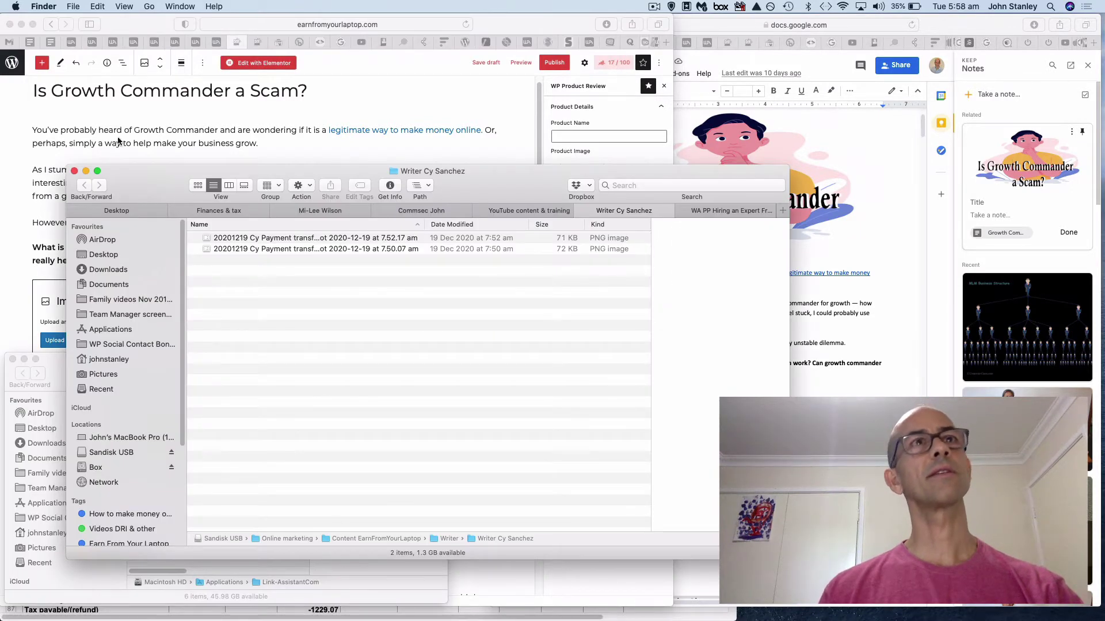
pyautogui.click(132, 210)
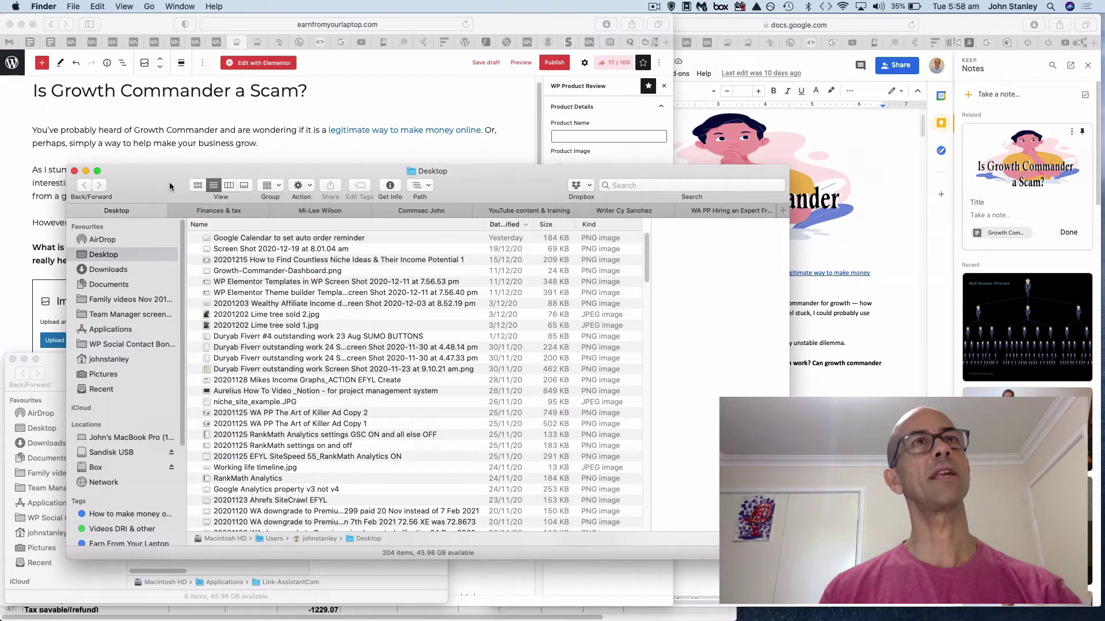
pyautogui.press('super+w')
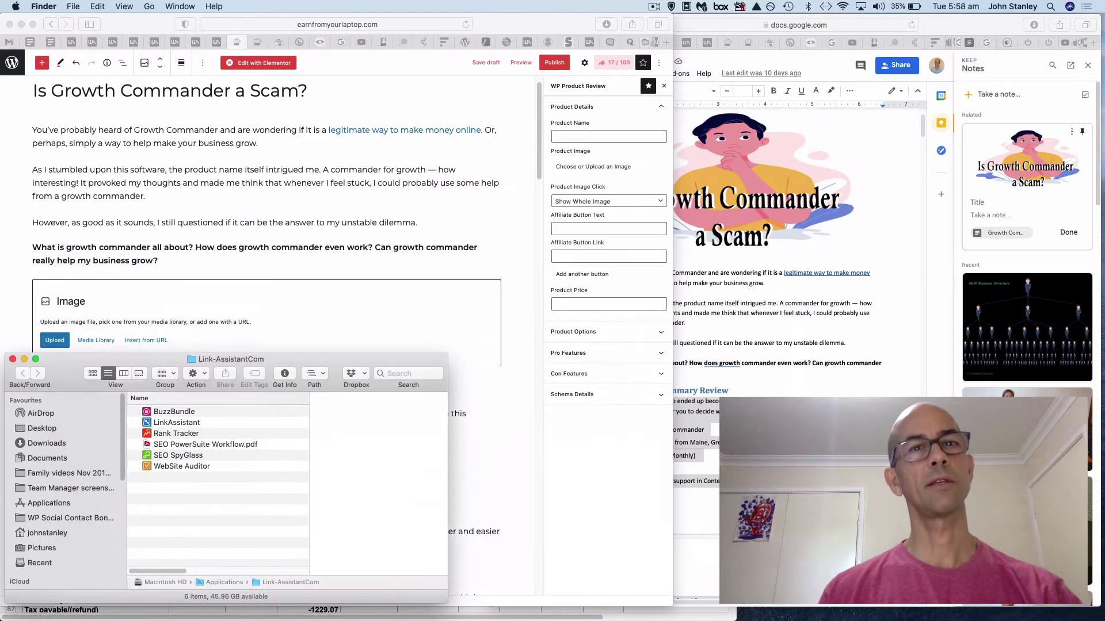
pyautogui.press('super+n')
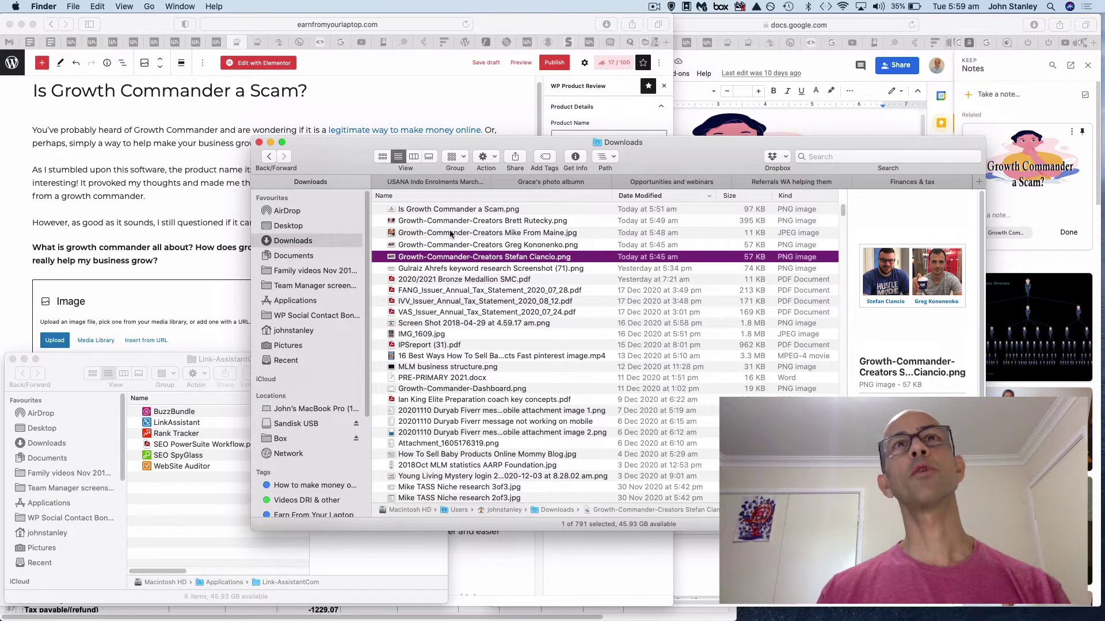
pyautogui.click(427, 222)
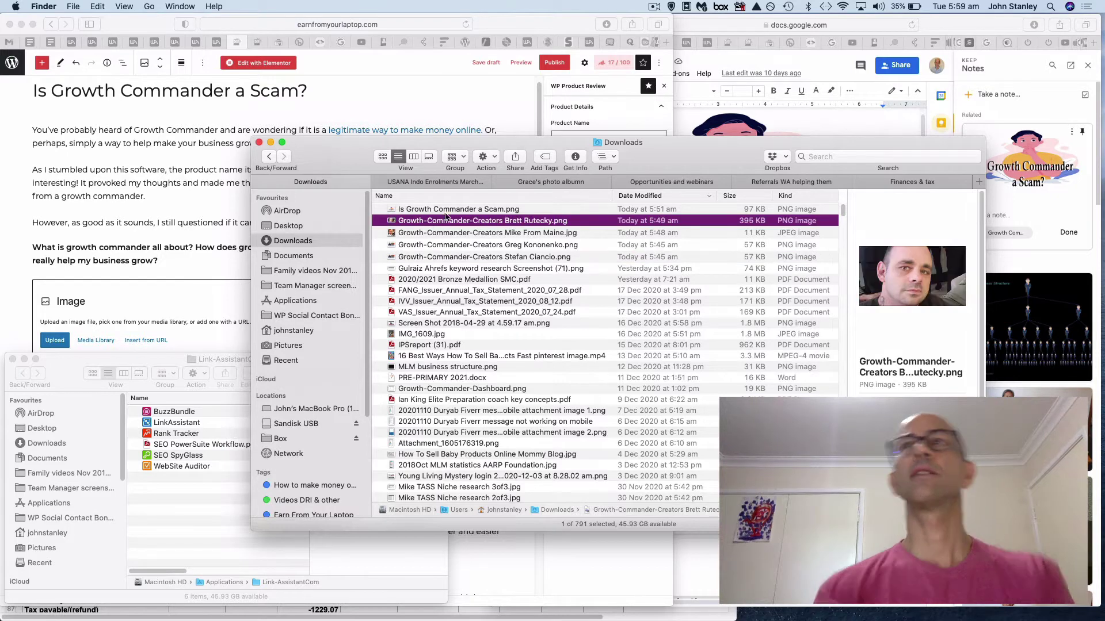
pyautogui.moveTo(708, 149); pyautogui.dragTo(476, 148)
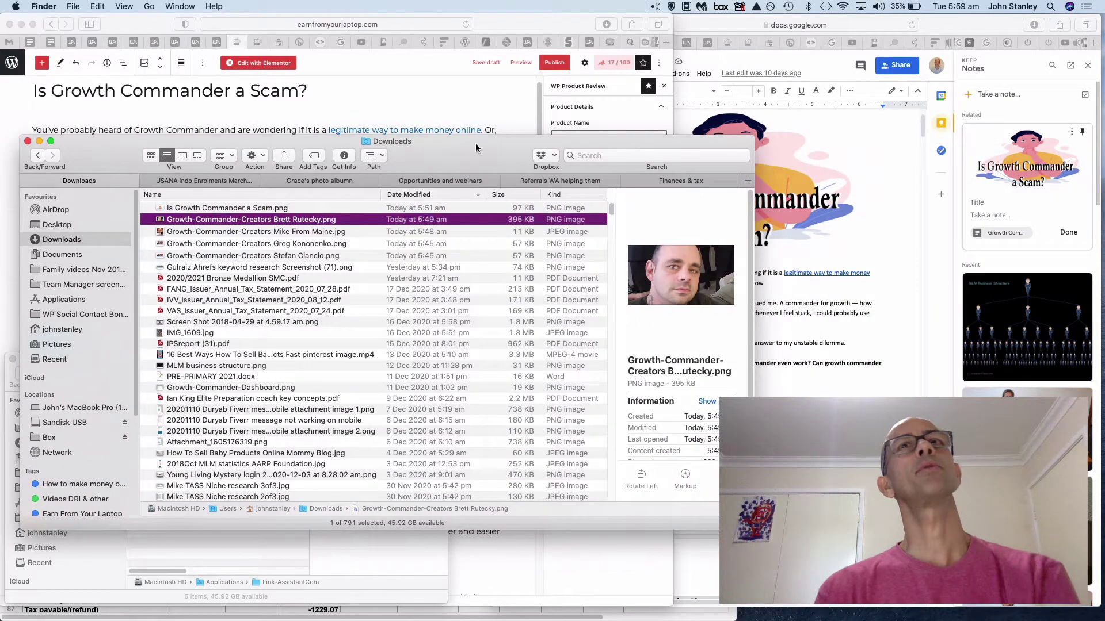
# - Open tinypng.com in a new tab of the second Safari window
pyautogui.click(1095, 44)
pyautogui.click(1095, 44)
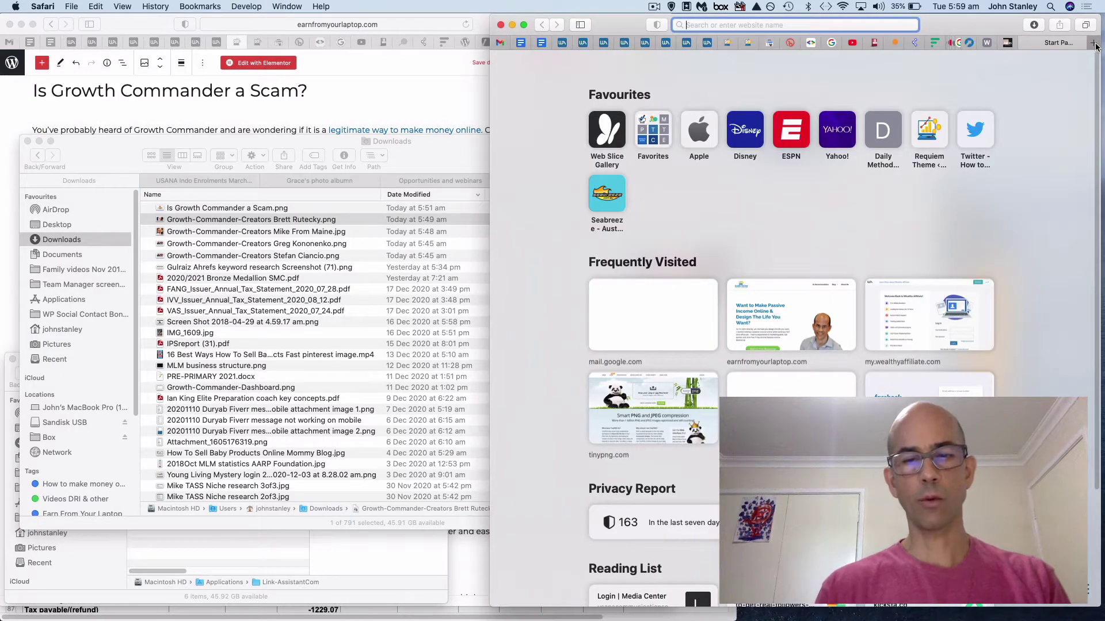
pyautogui.write('tinypng.com')
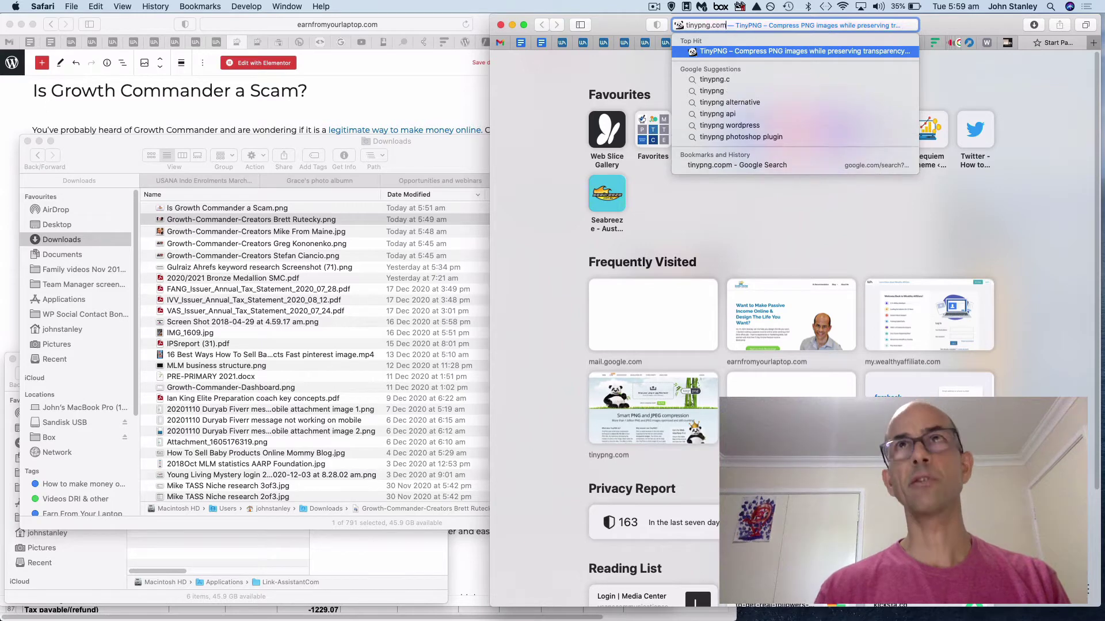
pyautogui.press('Return')
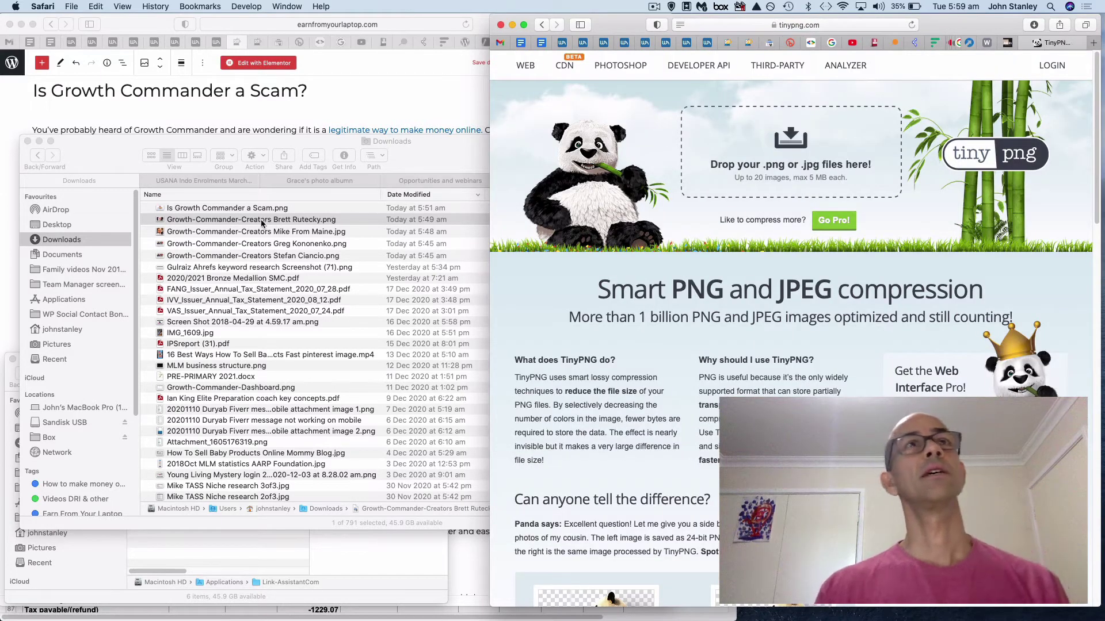
# - Upload the 395 KB Growth-Commander creator PNG from Downloads to TinyPNG for compression
pyautogui.click(250, 222)
pyautogui.click(247, 222)
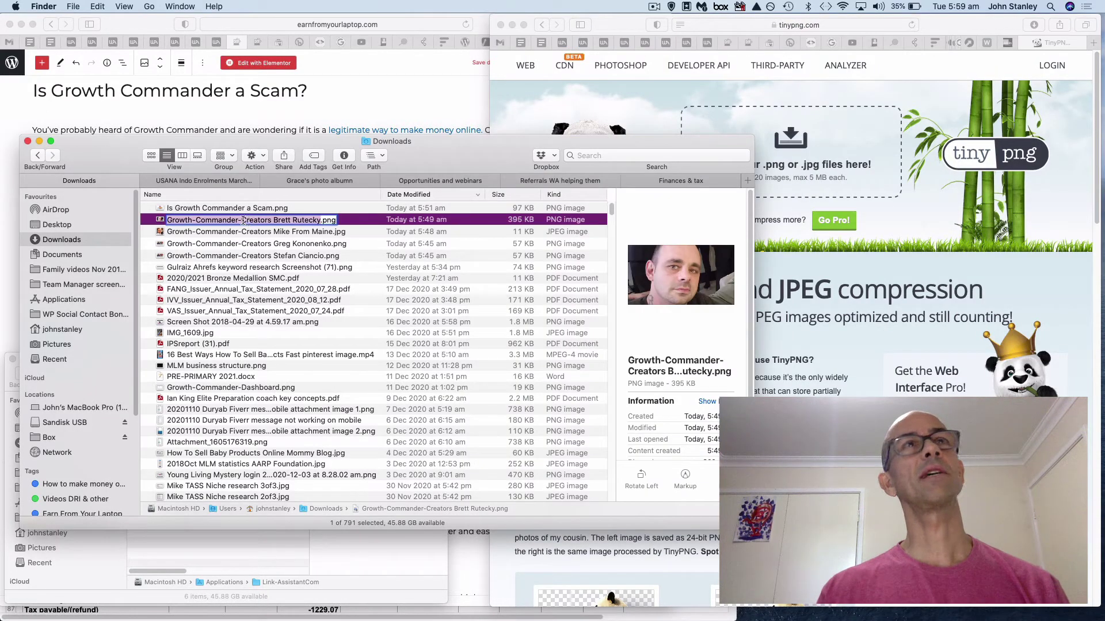
pyautogui.press('Return')
pyautogui.press('Down')
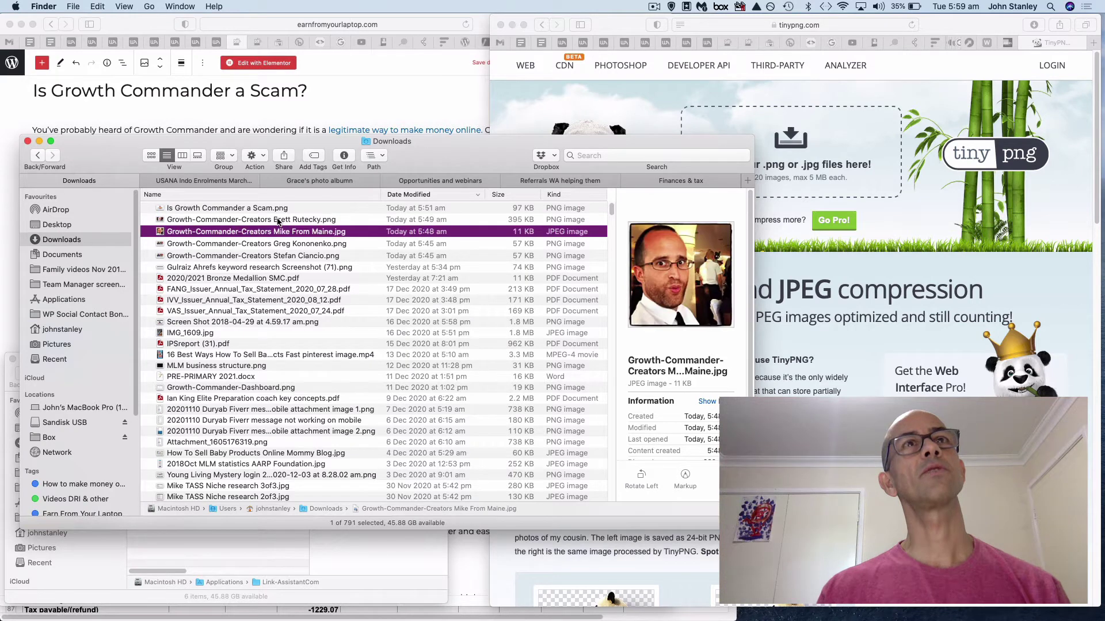
pyautogui.press('Up')
pyautogui.moveTo(276, 222); pyautogui.dragTo(805, 161)
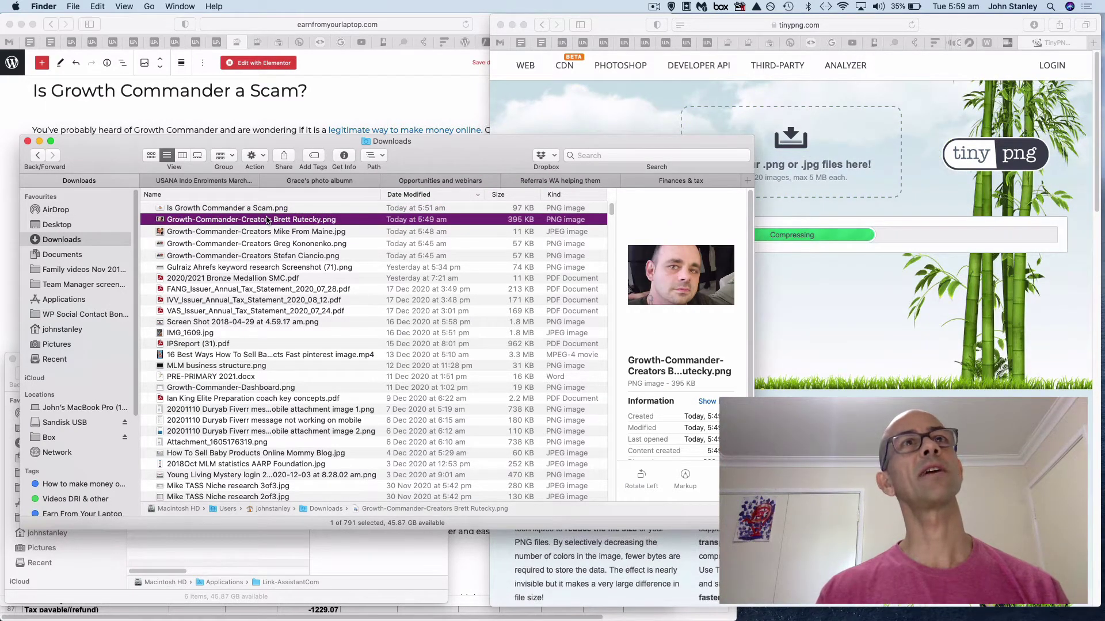
pyautogui.click(267, 221)
pyautogui.rightClick(268, 221)
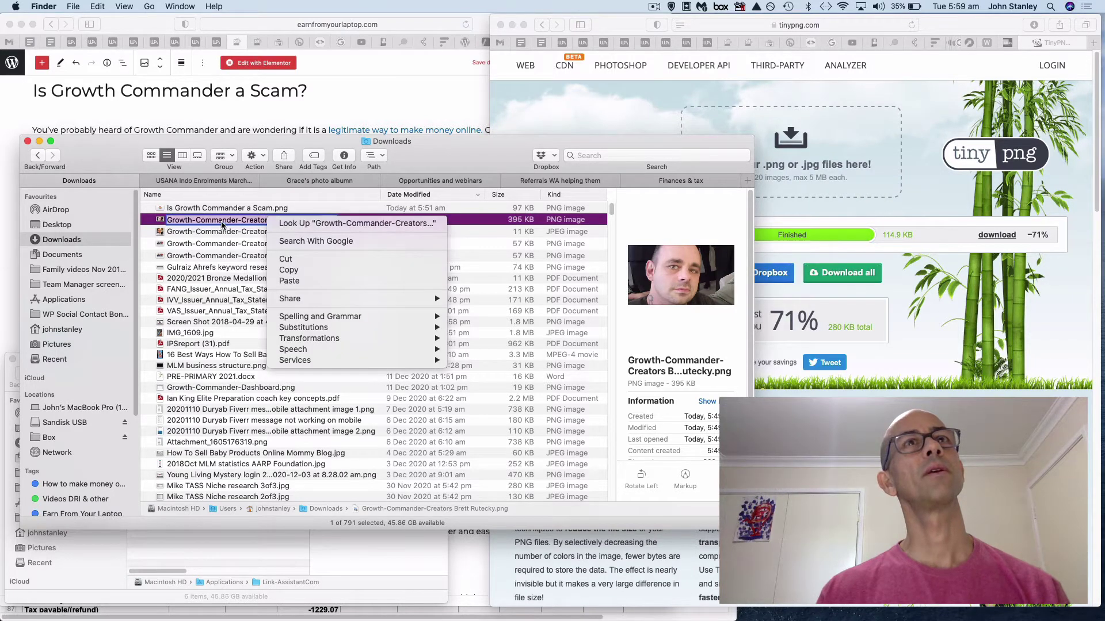
pyautogui.click(295, 220)
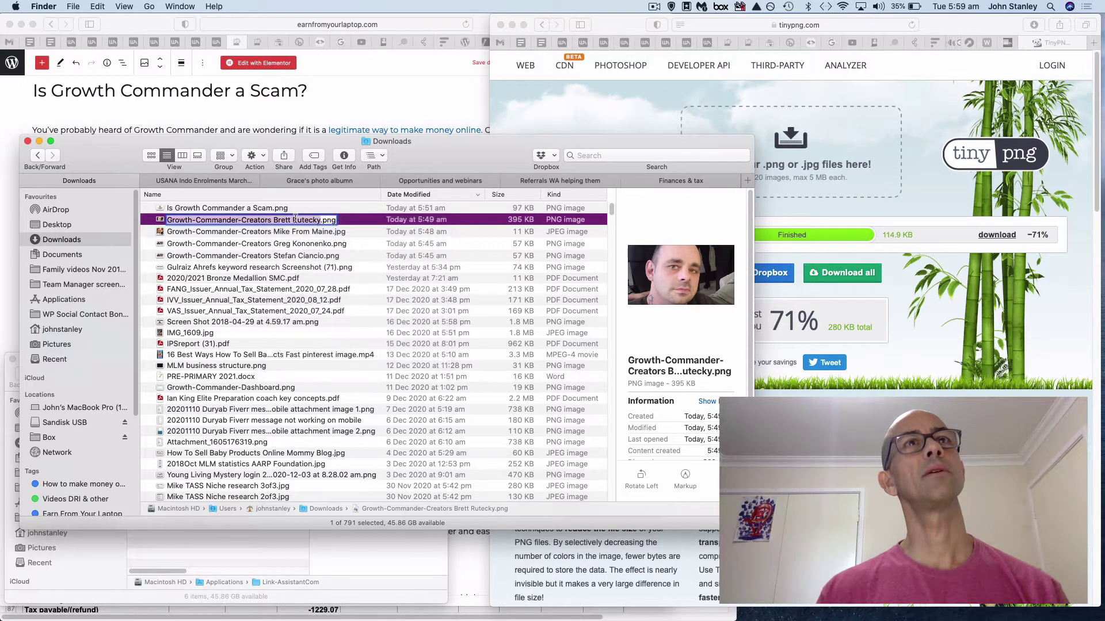
pyautogui.click(318, 220)
pyautogui.moveTo(320, 220); pyautogui.dragTo(167, 220)
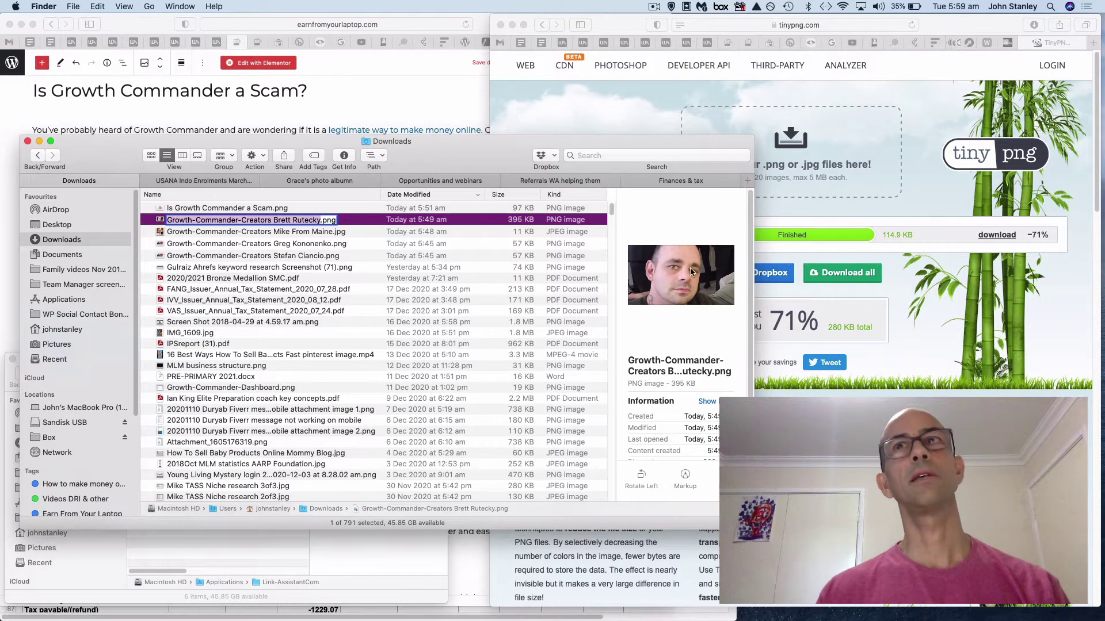
# - Download the compressed creator image from TinyPNG and close the image previews that open
pyautogui.click(926, 332)
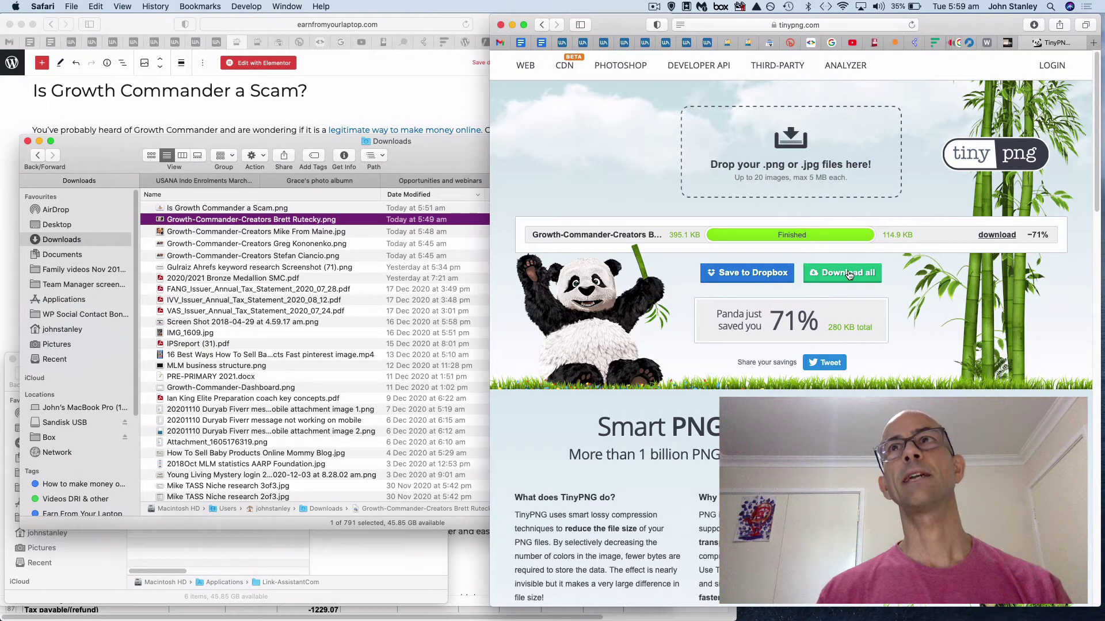
pyautogui.click(849, 274)
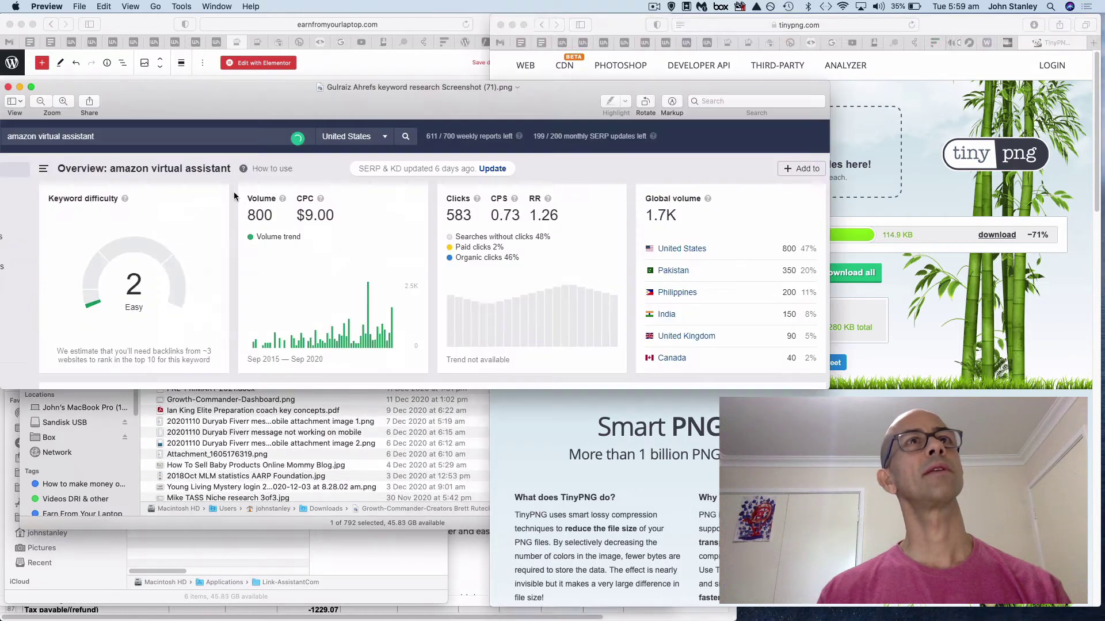
pyautogui.click(7, 87)
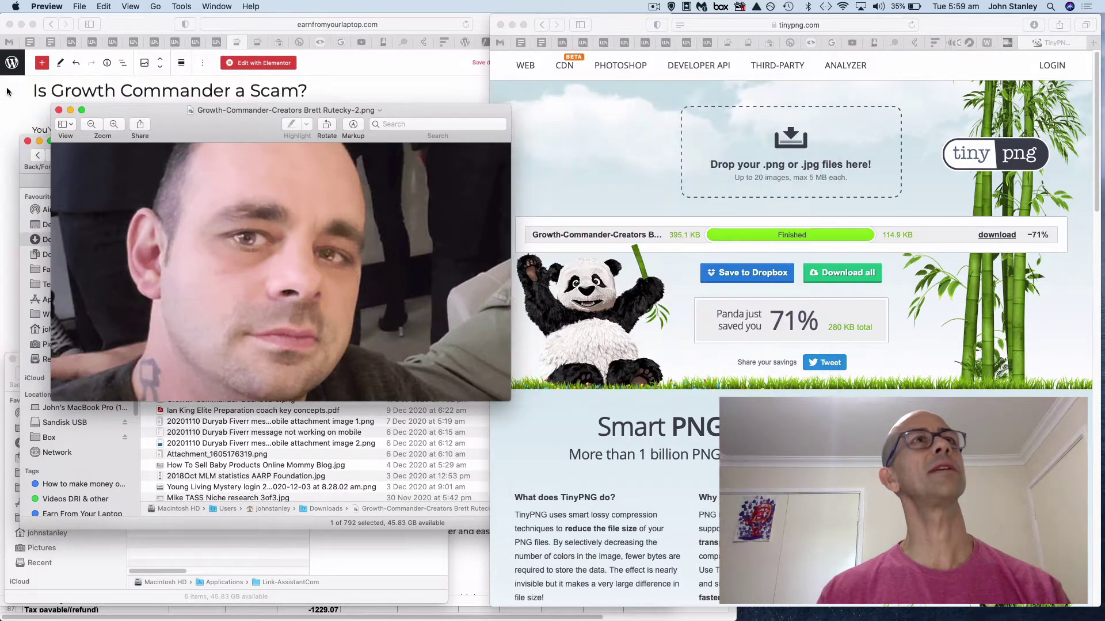
pyautogui.click(59, 110)
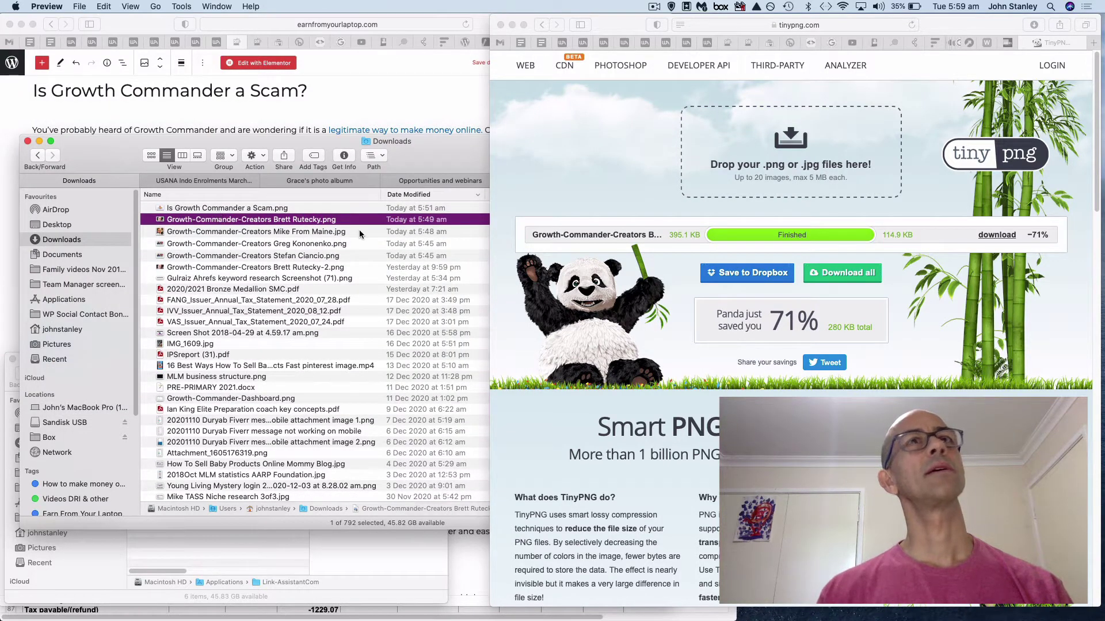
# - Move the uncompressed 395 KB original of the creator image from Downloads to the Bin
pyautogui.click(331, 240)
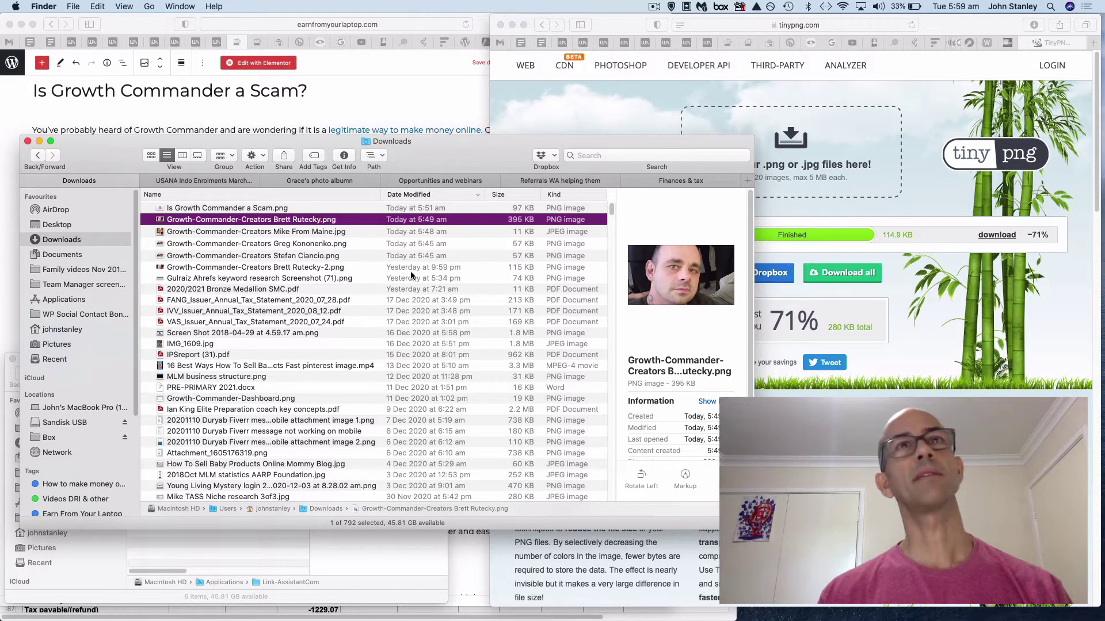
pyautogui.click(248, 268)
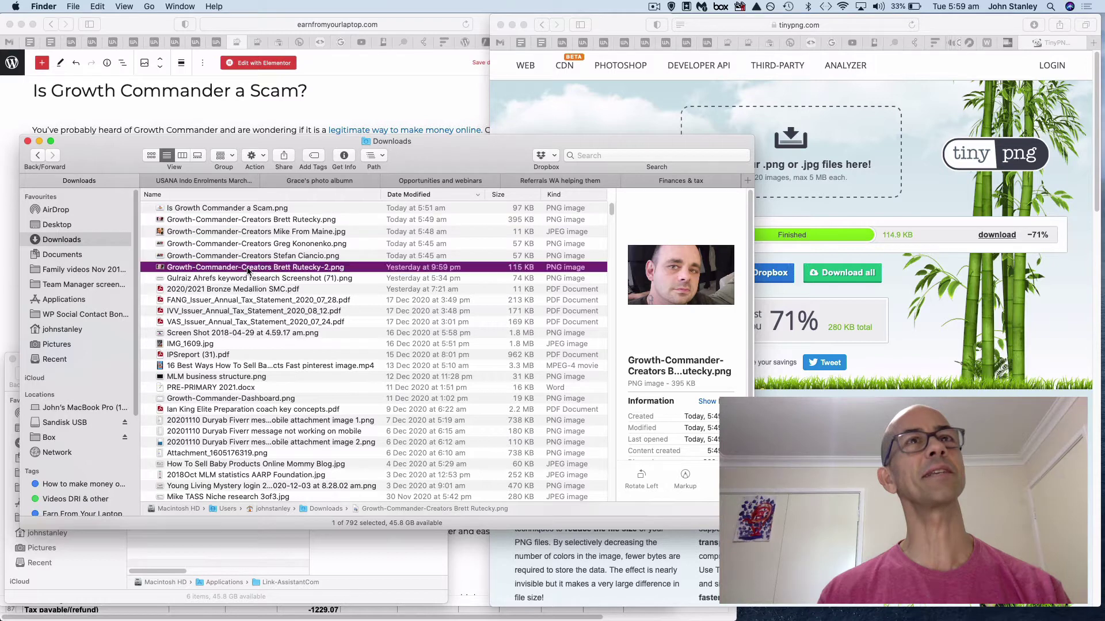
pyautogui.click(242, 222)
pyautogui.rightClick(242, 222)
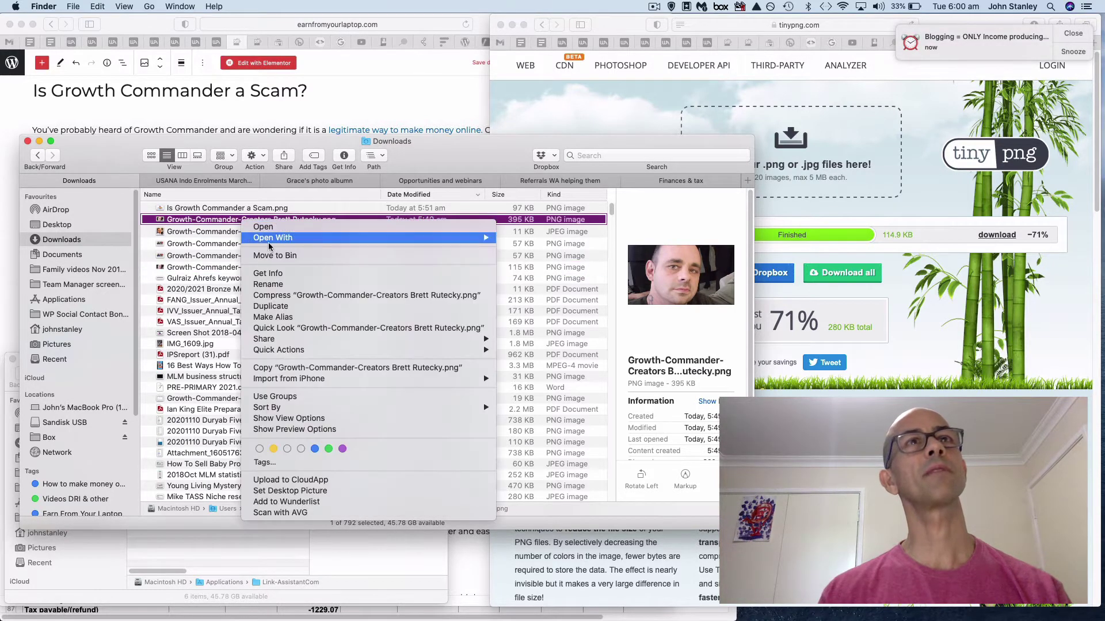
pyautogui.click(273, 257)
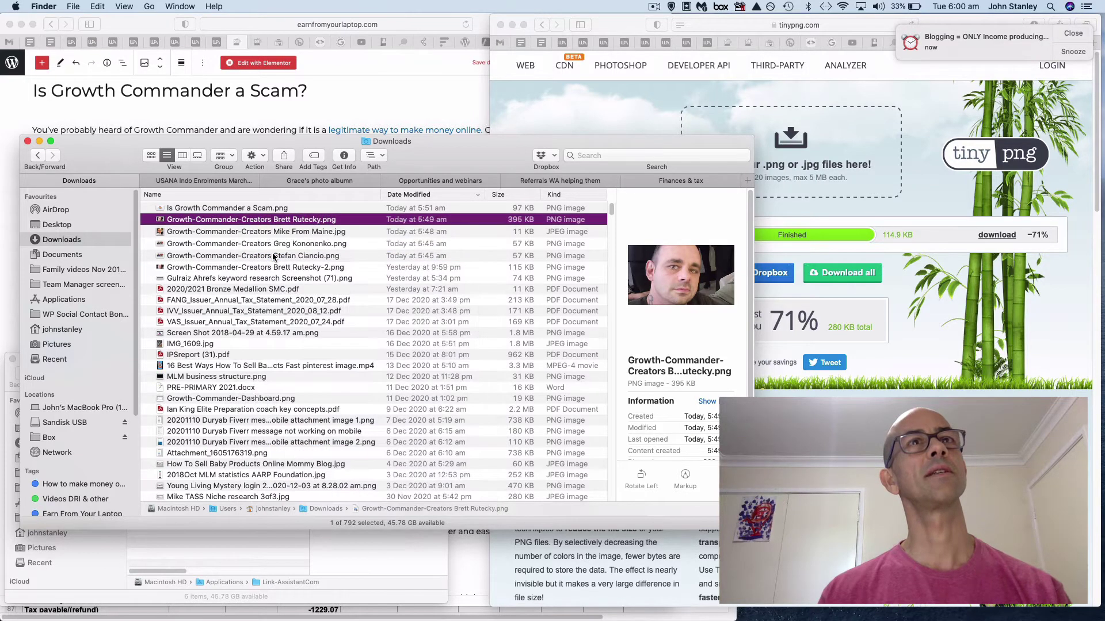
# - Rename the compressed creator PNG by removing the "-2" suffix from its file name
pyautogui.click(295, 256)
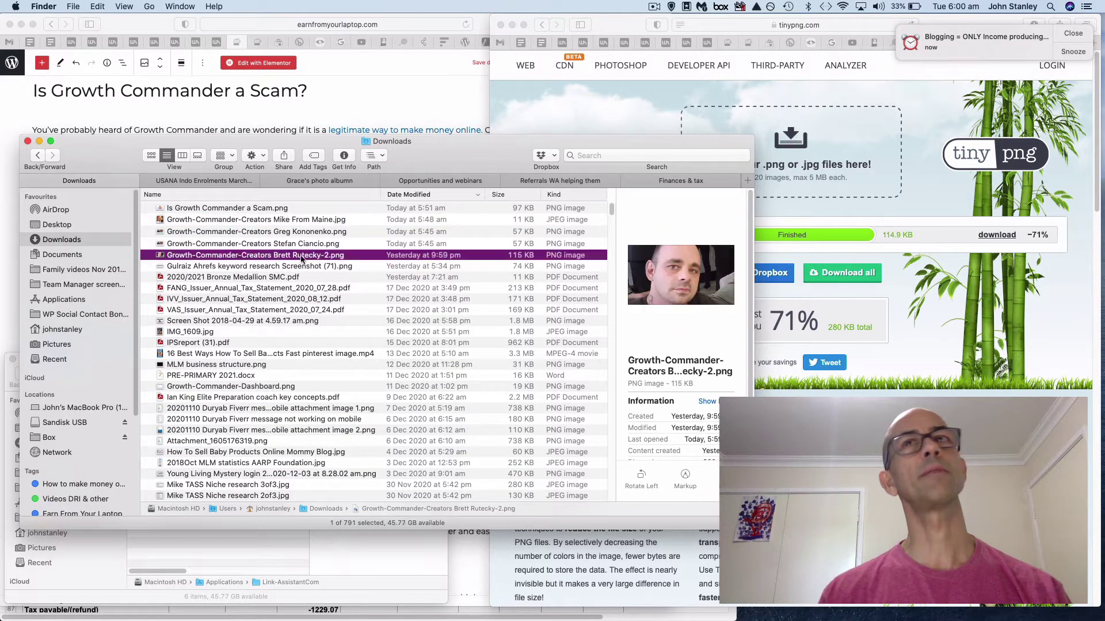
pyautogui.rightClick(301, 257)
pyautogui.click(331, 263)
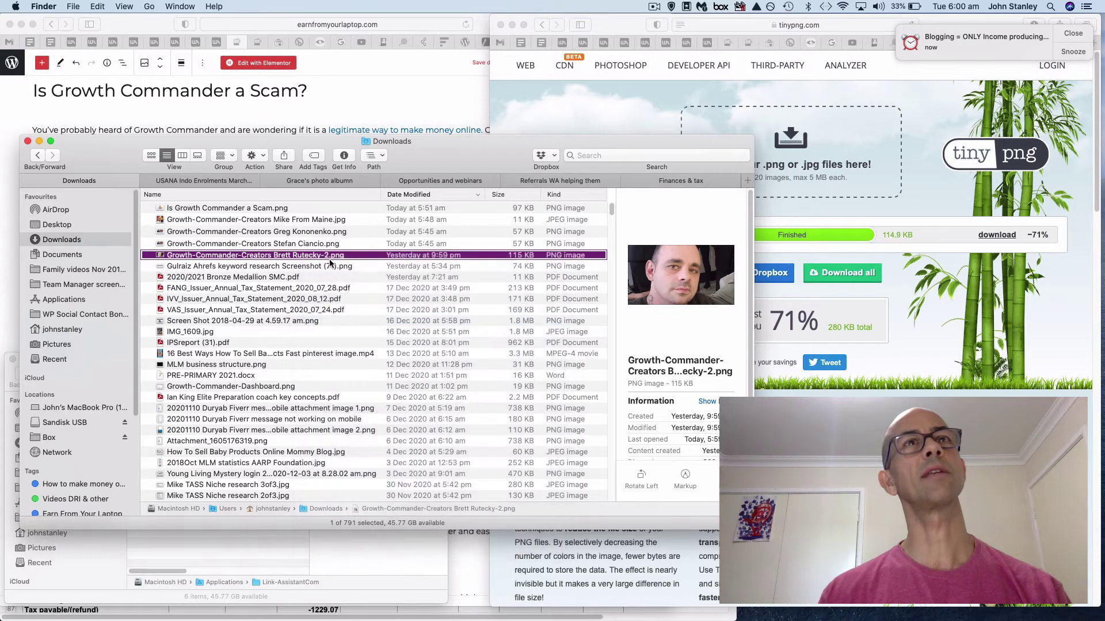
pyautogui.press('Right')
pyautogui.press('BackSpace')
pyautogui.press('BackSpace')
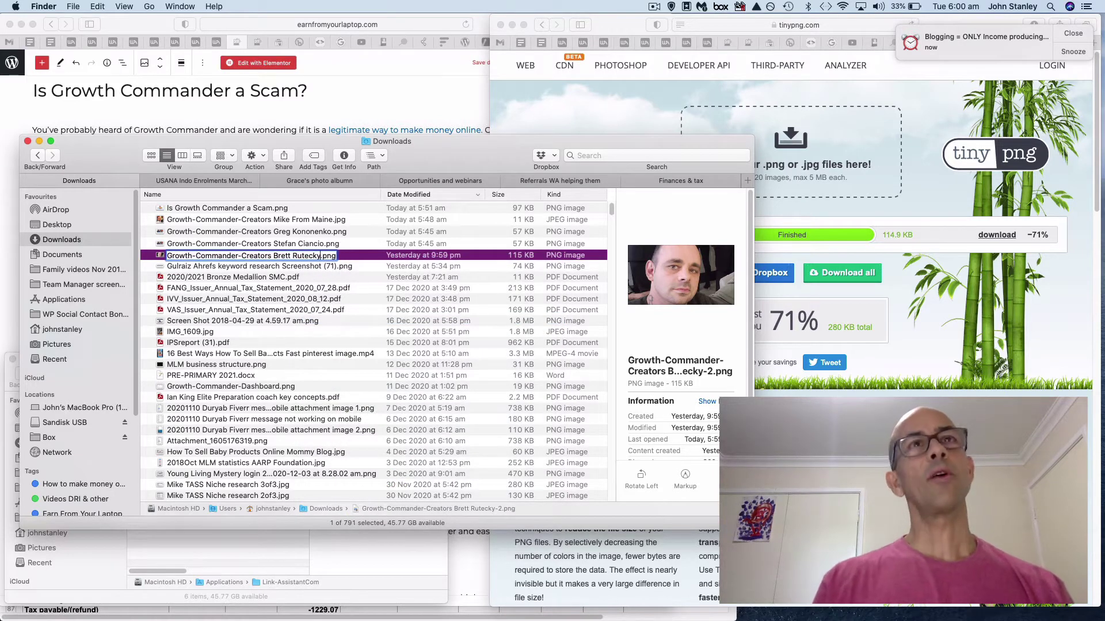
pyautogui.click(285, 221)
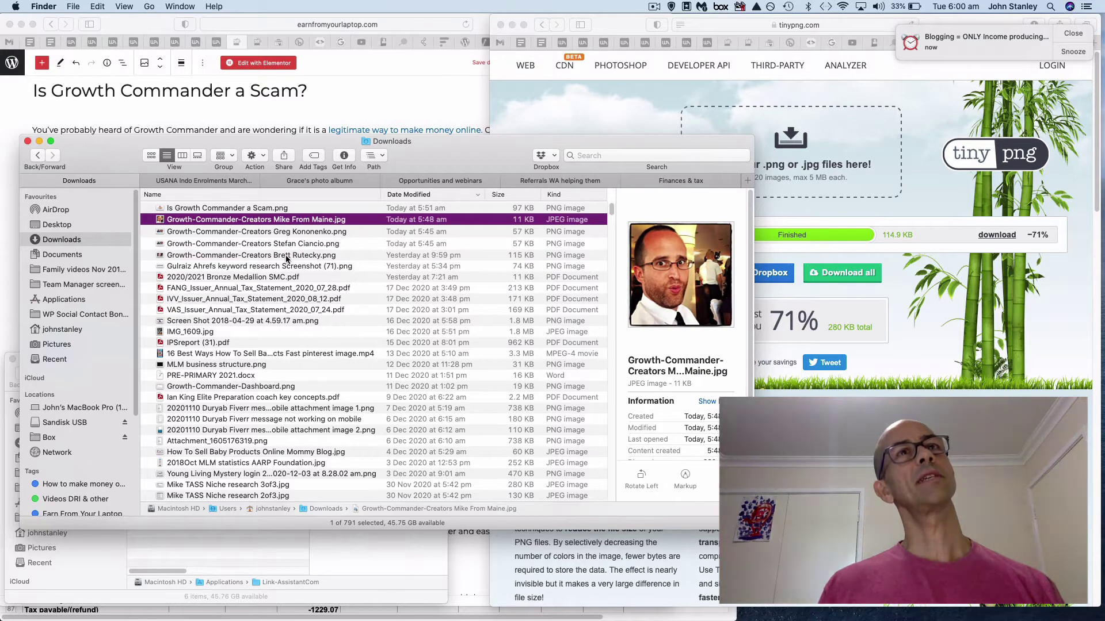
# - Move the Downloads window clear of the post editor and dismiss the reminder notification
pyautogui.moveTo(118, 150); pyautogui.dragTo(605, 180)
pyautogui.click(1072, 33)
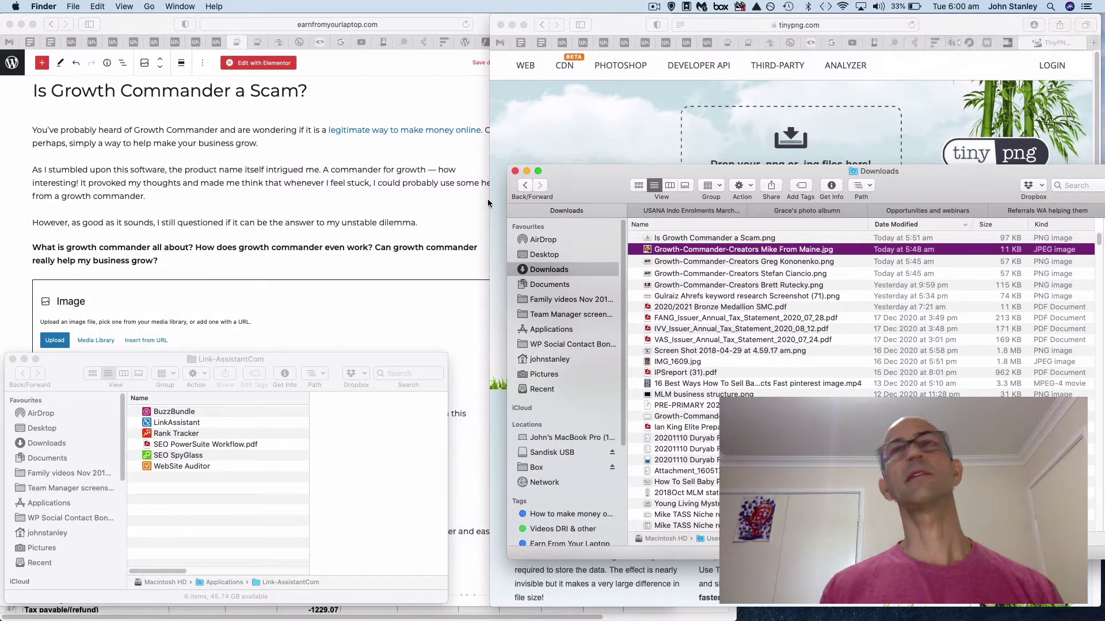
pyautogui.click(220, 194)
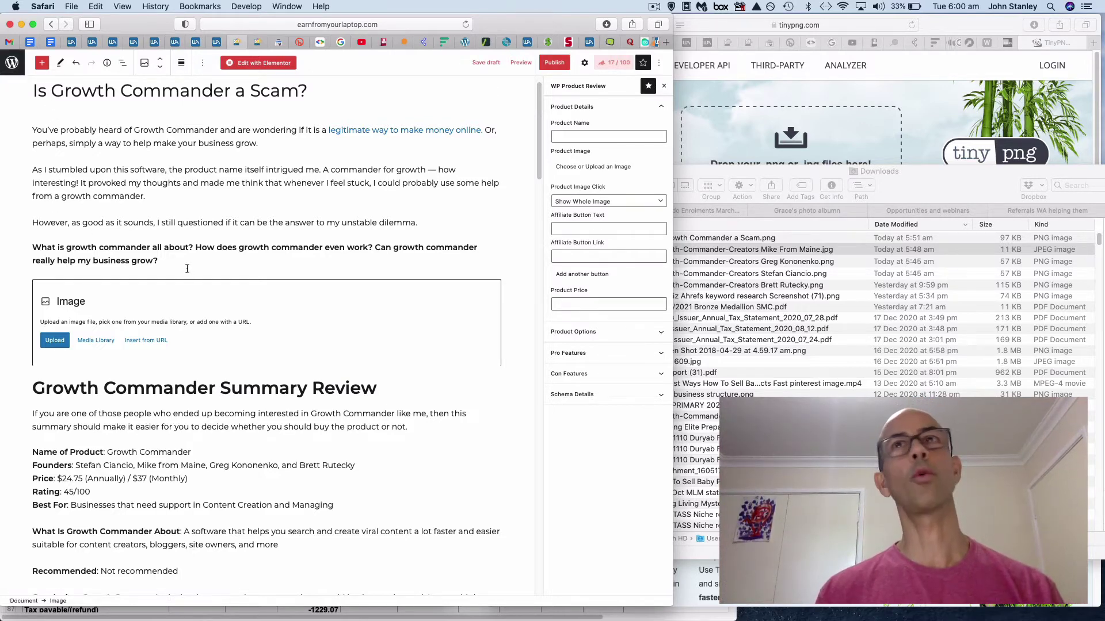
pyautogui.click(691, 168)
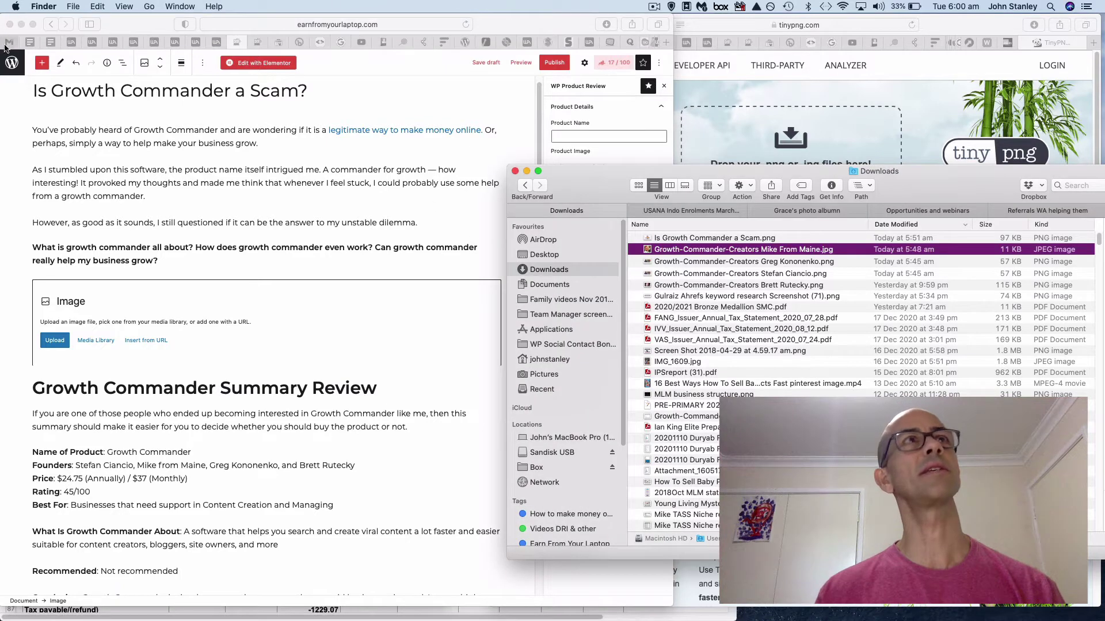
# - Leave the post editor and open WordPress's Upload New Media page
pyautogui.click(7, 64)
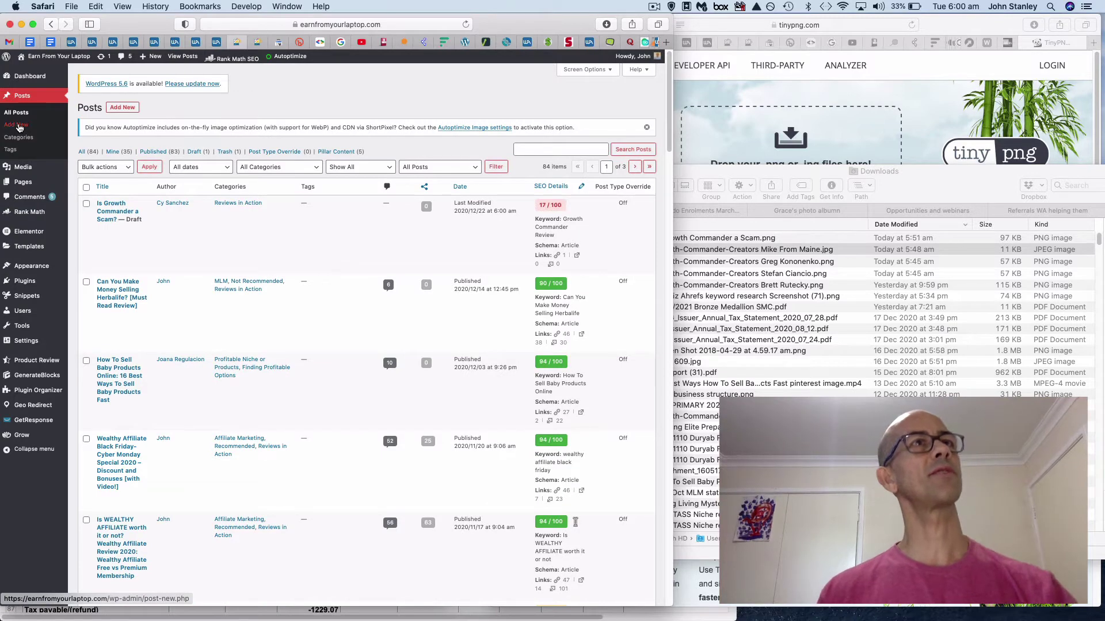
pyautogui.click(23, 168)
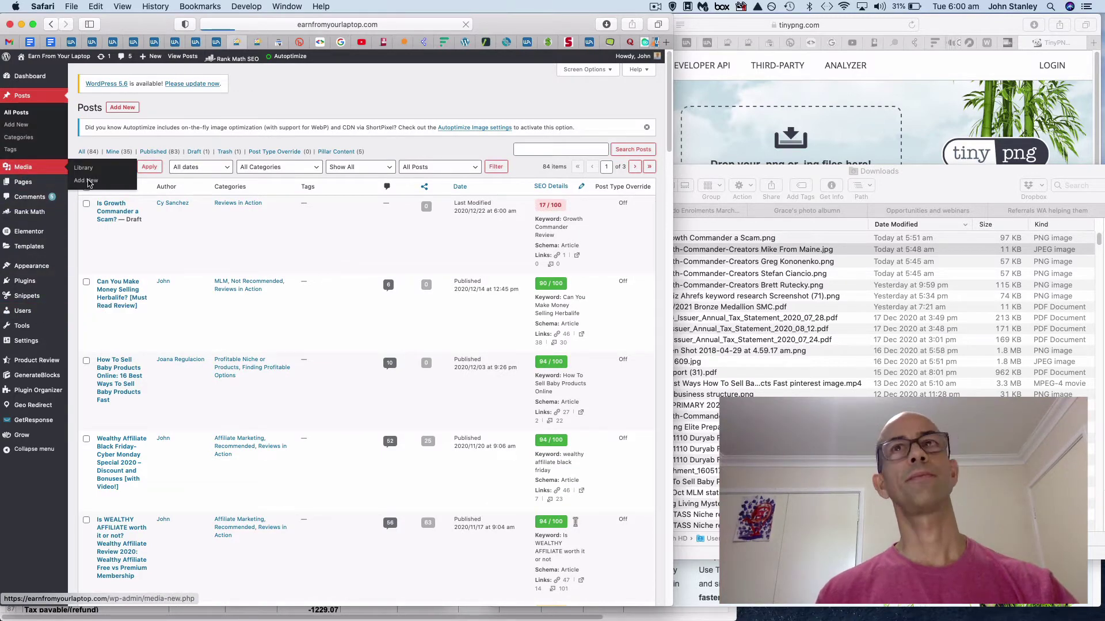
pyautogui.click(89, 183)
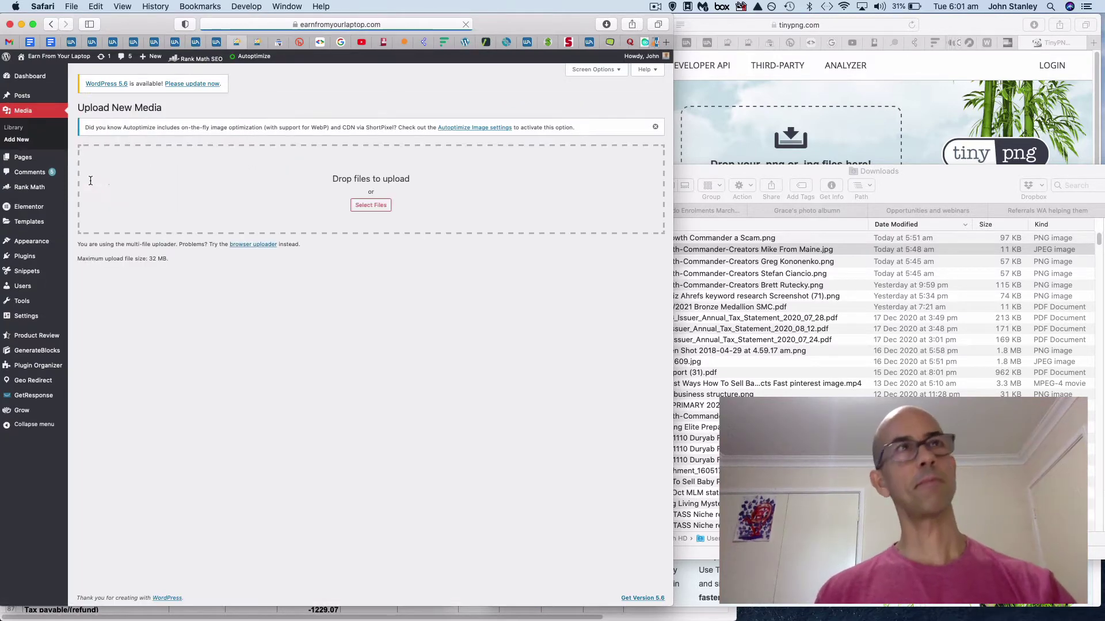
# - Upload the five Growth Commander images, the scam title image and the four creator images, from Downloads to the WordPress media library
pyautogui.click(730, 289)
pyautogui.click(729, 286)
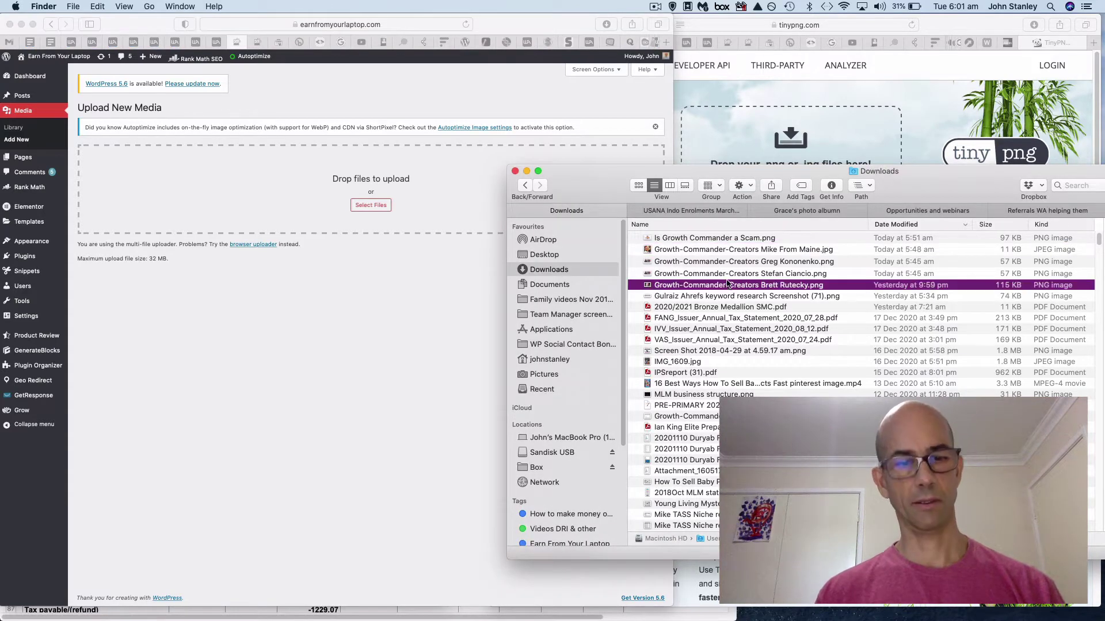
pyautogui.keyDown('shift'); pyautogui.click(695, 241); pyautogui.keyUp('shift')
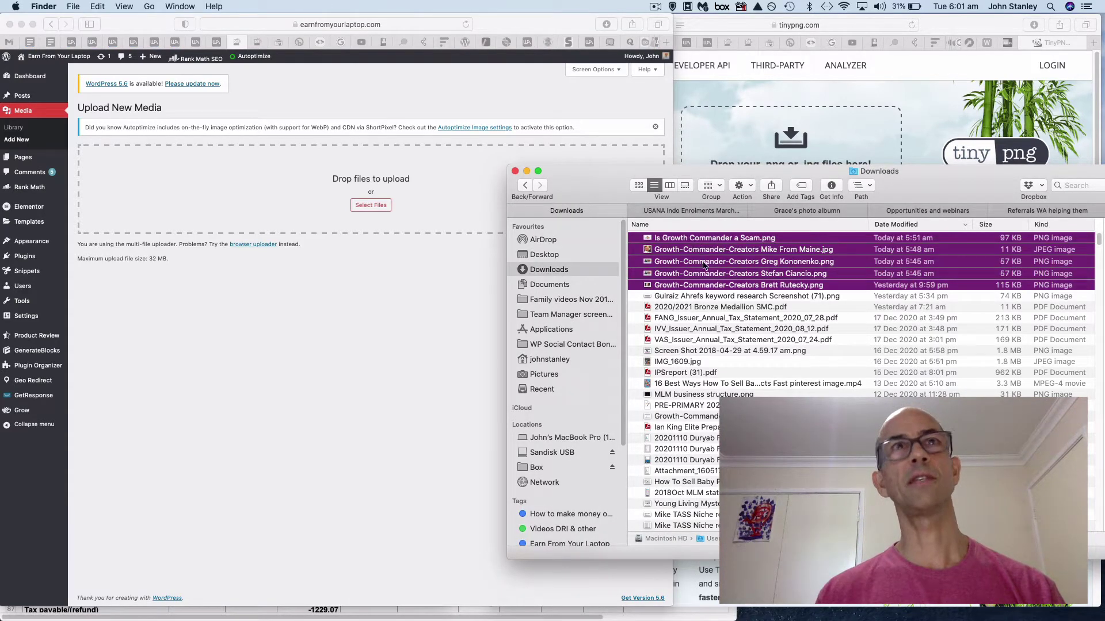
pyautogui.moveTo(704, 264); pyautogui.dragTo(339, 233)
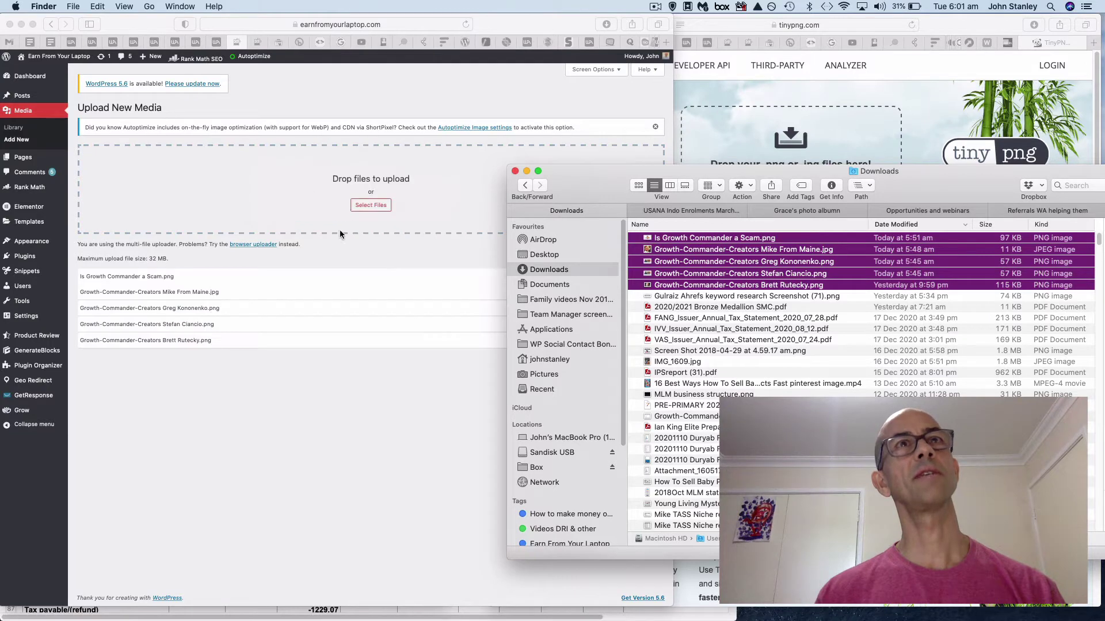
pyautogui.click(312, 374)
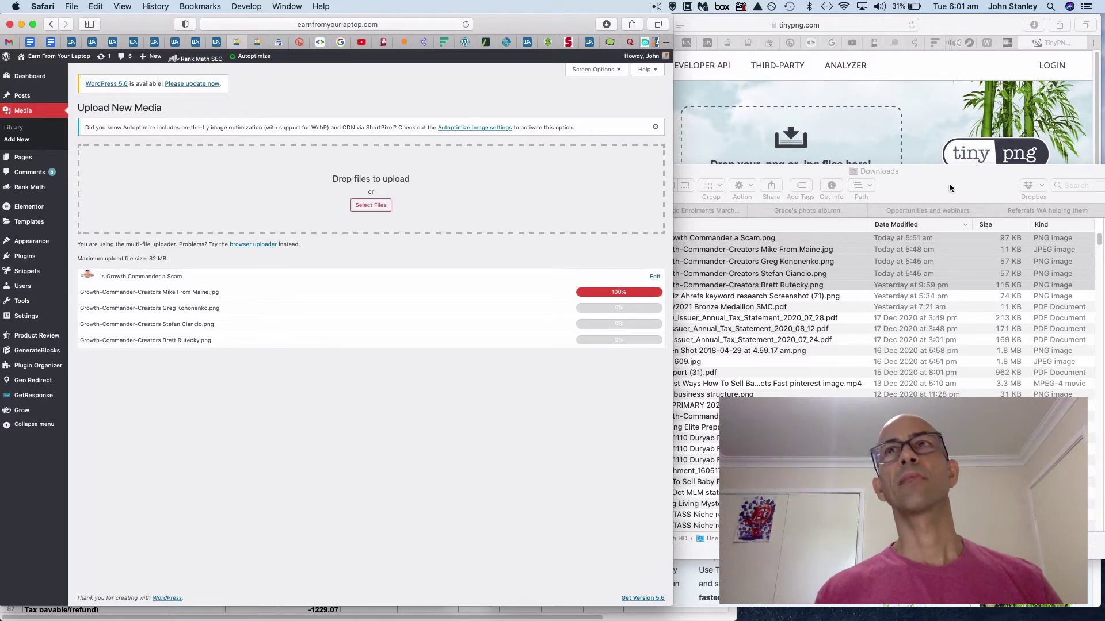
# - Minimise the Downloads and Link-AssistantCom Finder windows
pyautogui.click(848, 173)
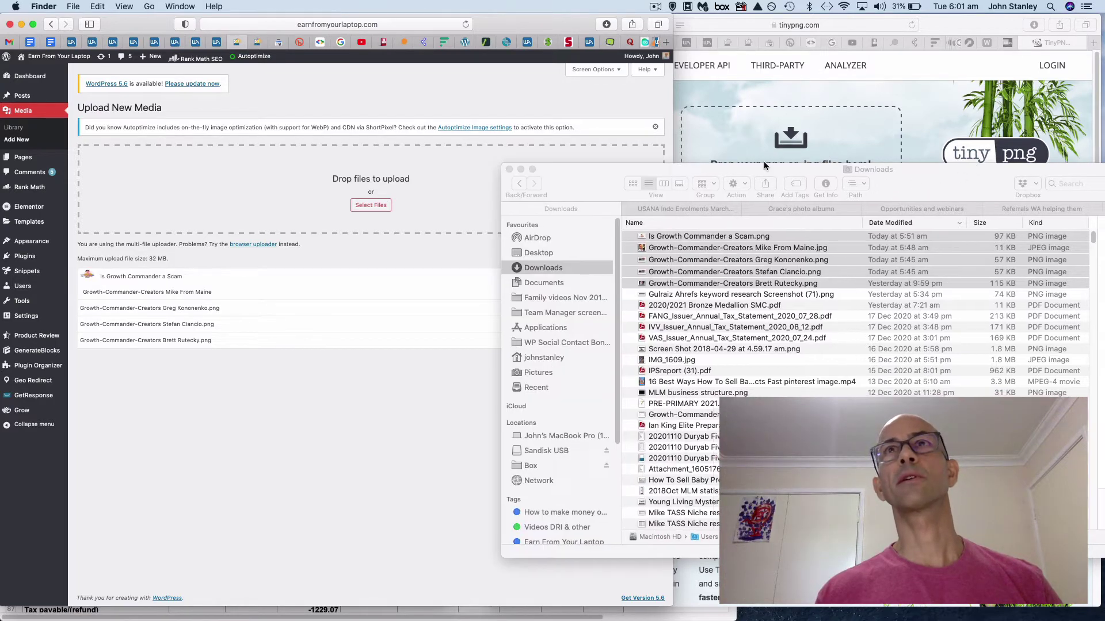
pyautogui.click(520, 169)
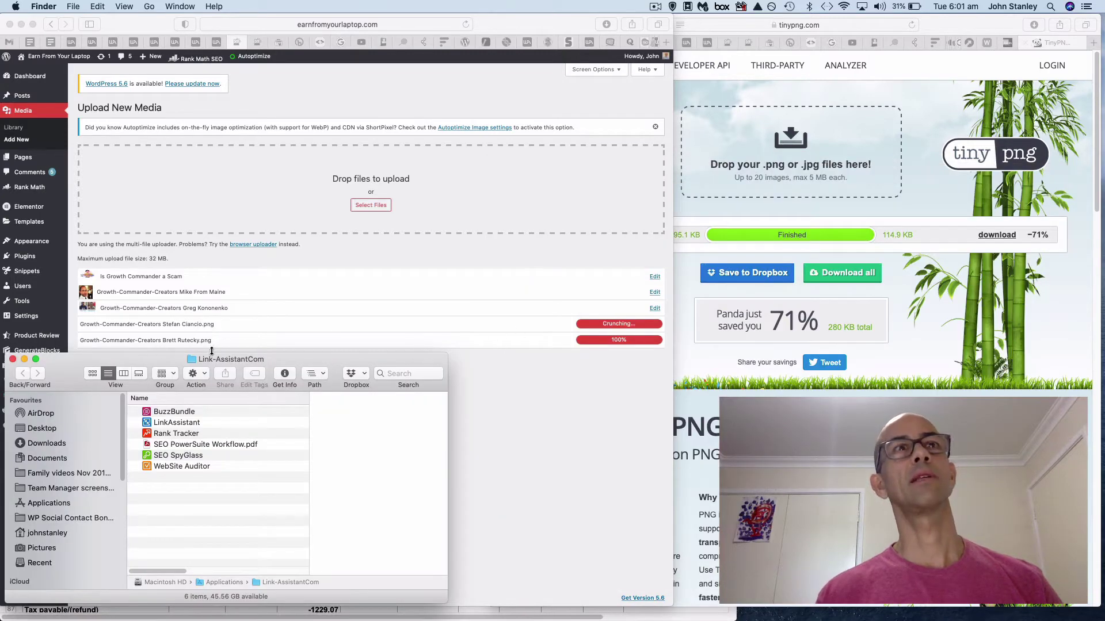
pyautogui.click(24, 357)
# - Open the Growth Commander Review Google Doc in the browser window that shows TinyPNG
pyautogui.click(889, 84)
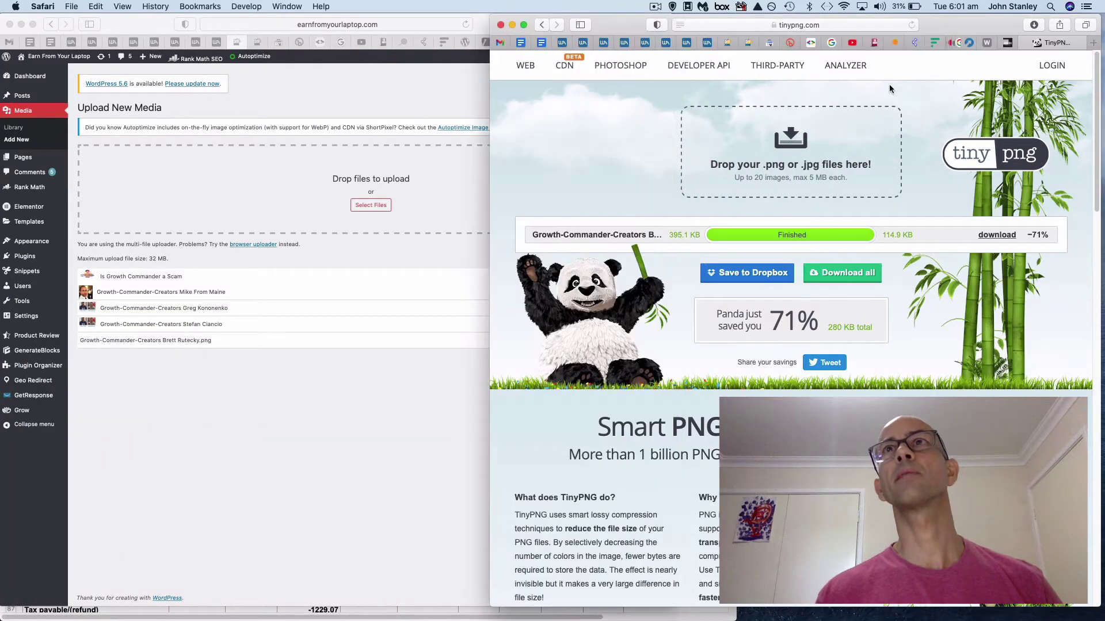
pyautogui.click(520, 43)
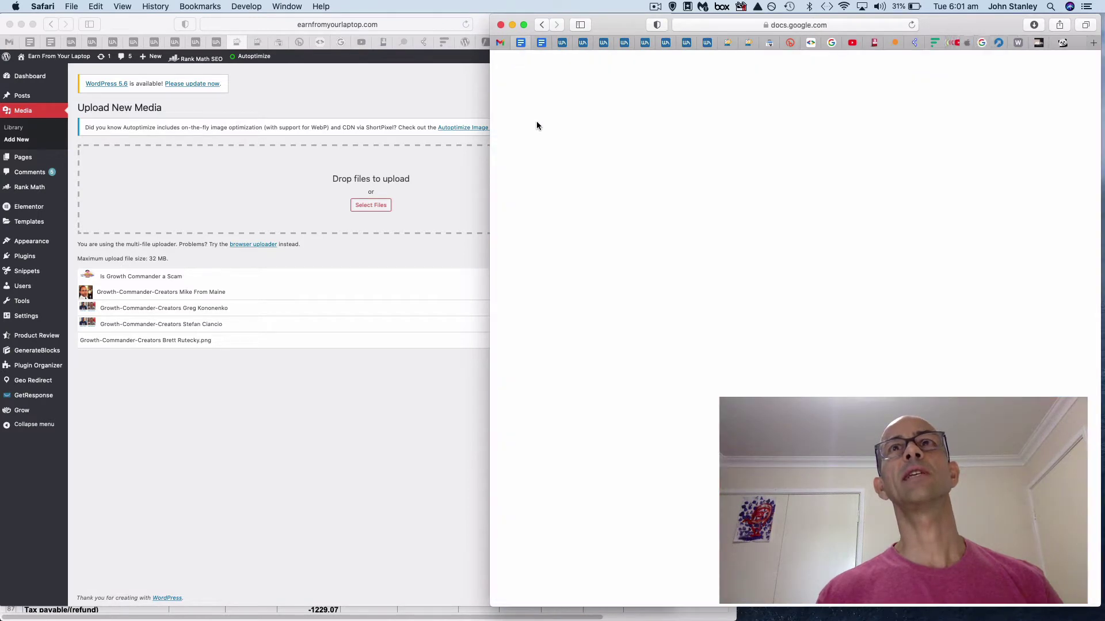
pyautogui.click(539, 45)
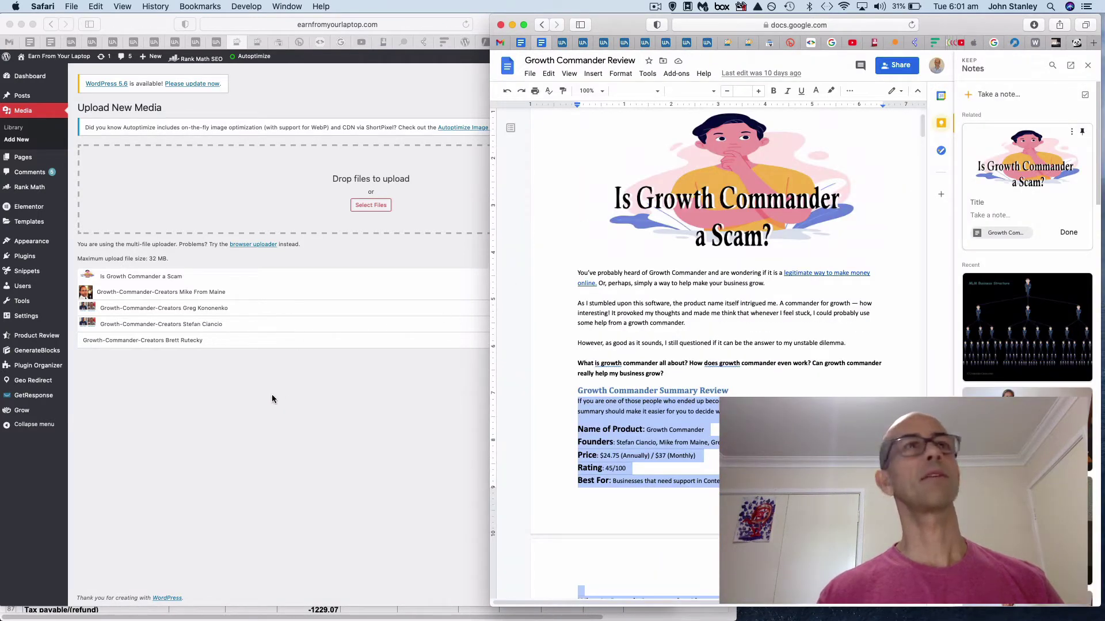
# - Permanently delete the newer of the two identical two-person creator images from the WordPress media library
pyautogui.click(272, 395)
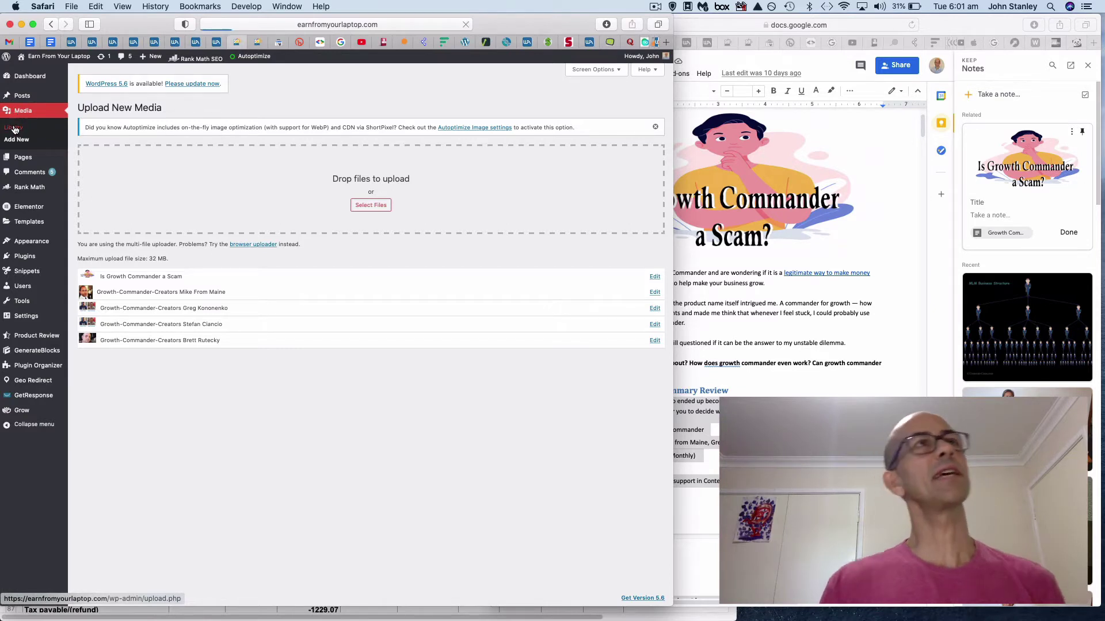
pyautogui.click(23, 132)
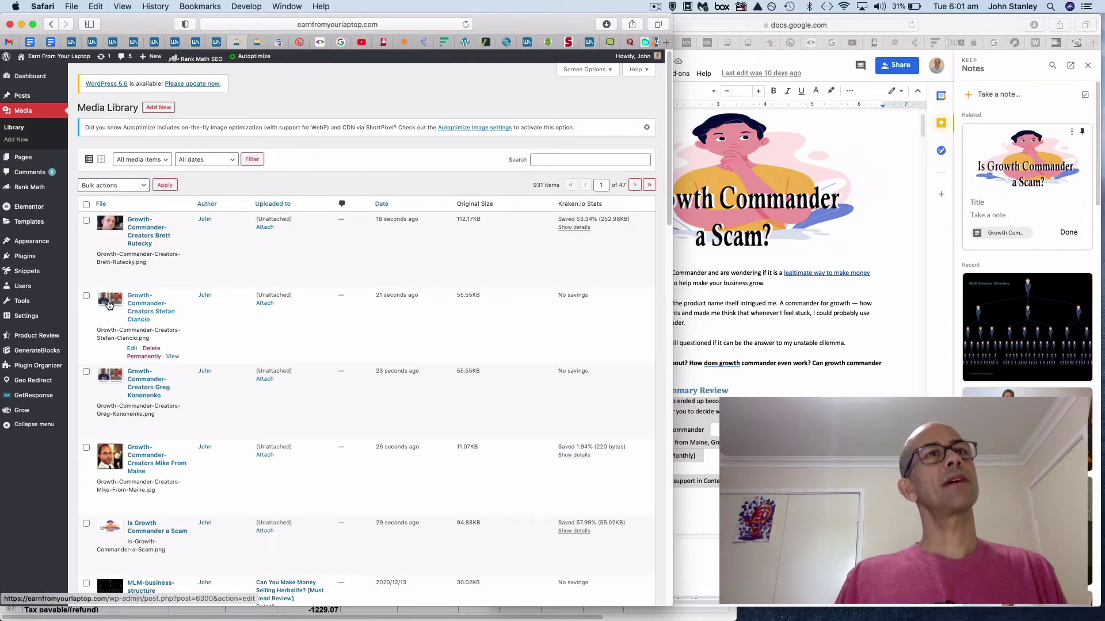
pyautogui.click(142, 307)
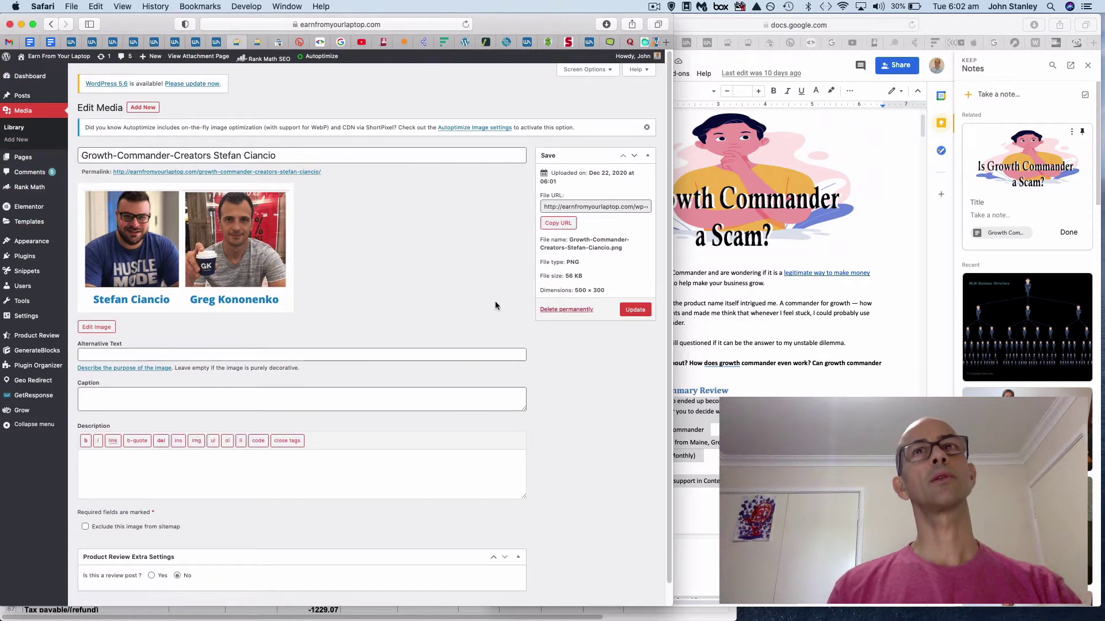
pyautogui.click(560, 310)
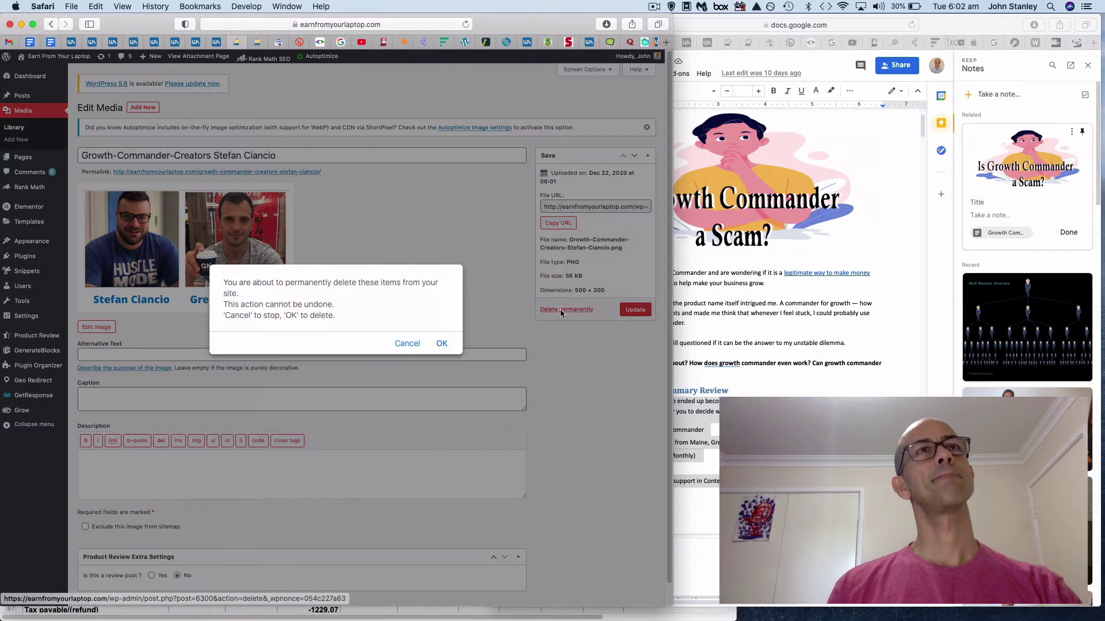
pyautogui.click(441, 343)
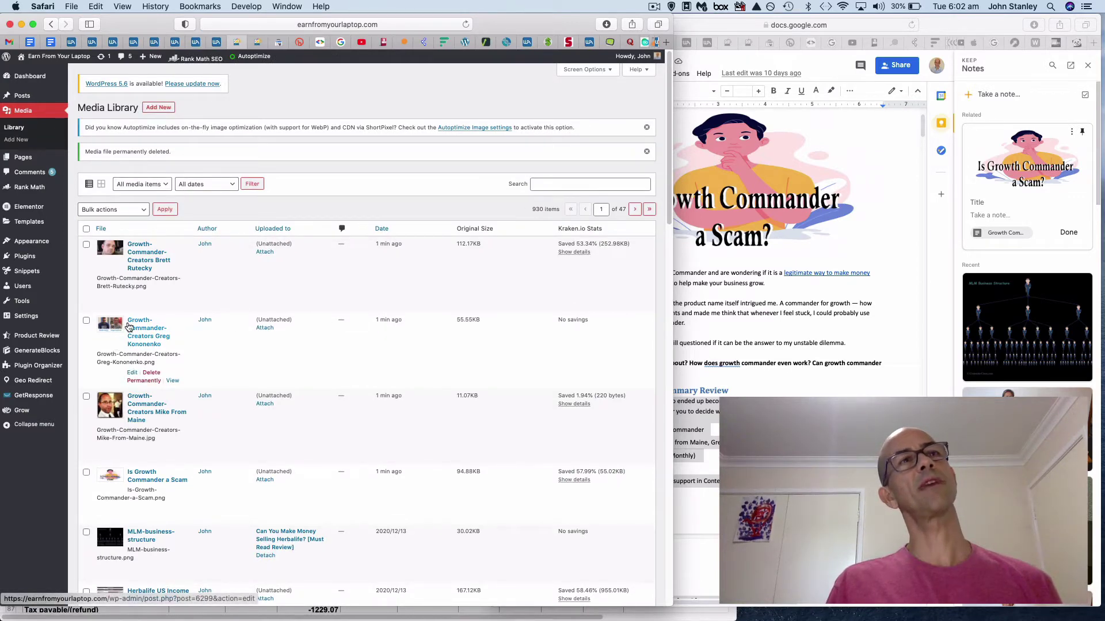
# - Search the web for "google images" in a new tab beside WordPress and open the Google Images home page
pyautogui.click(1096, 43)
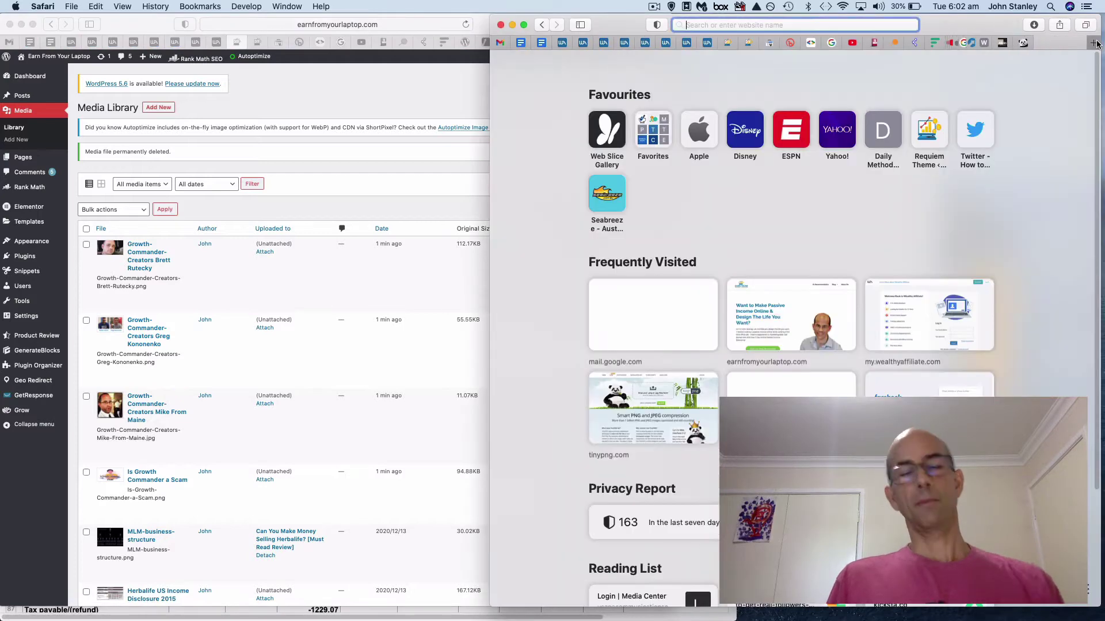
pyautogui.write('go')
pyautogui.write('image')
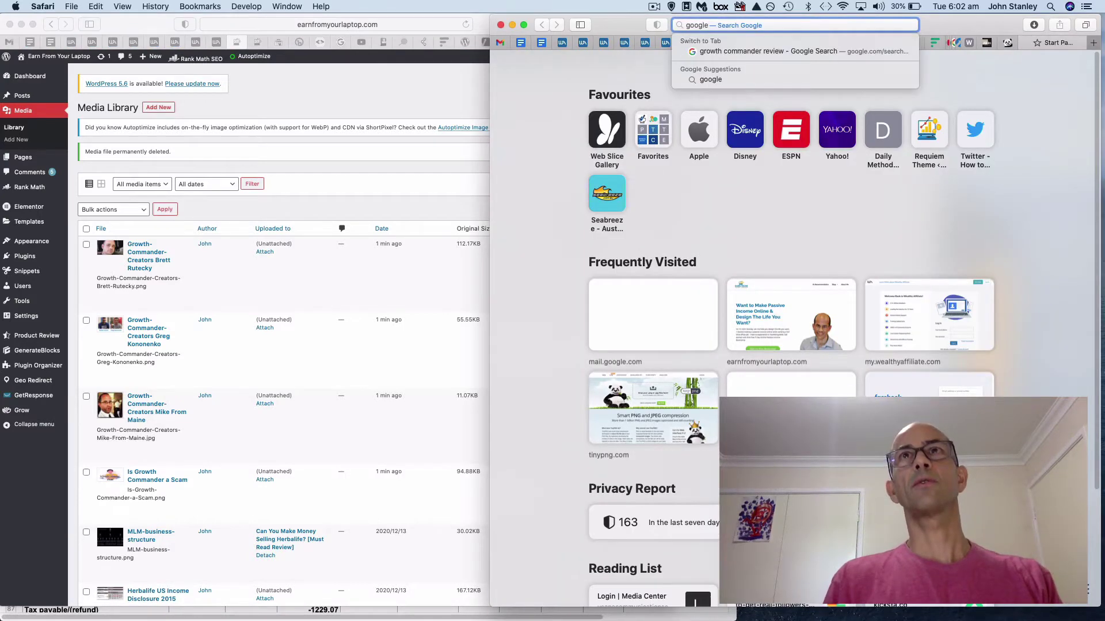
pyautogui.write('s')
pyautogui.press('Return')
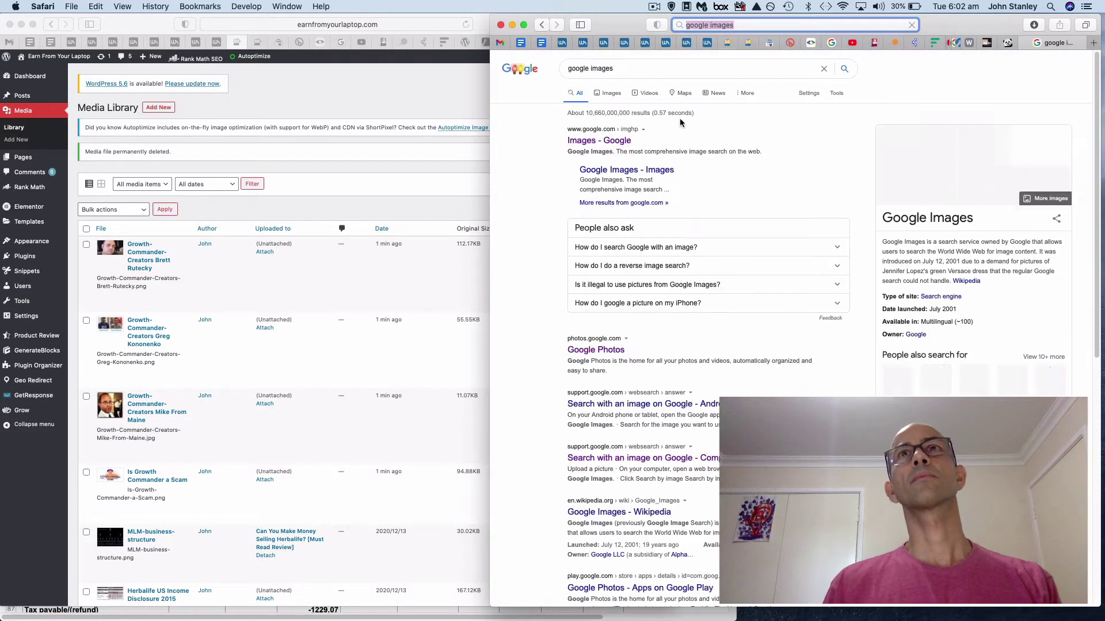
pyautogui.click(613, 139)
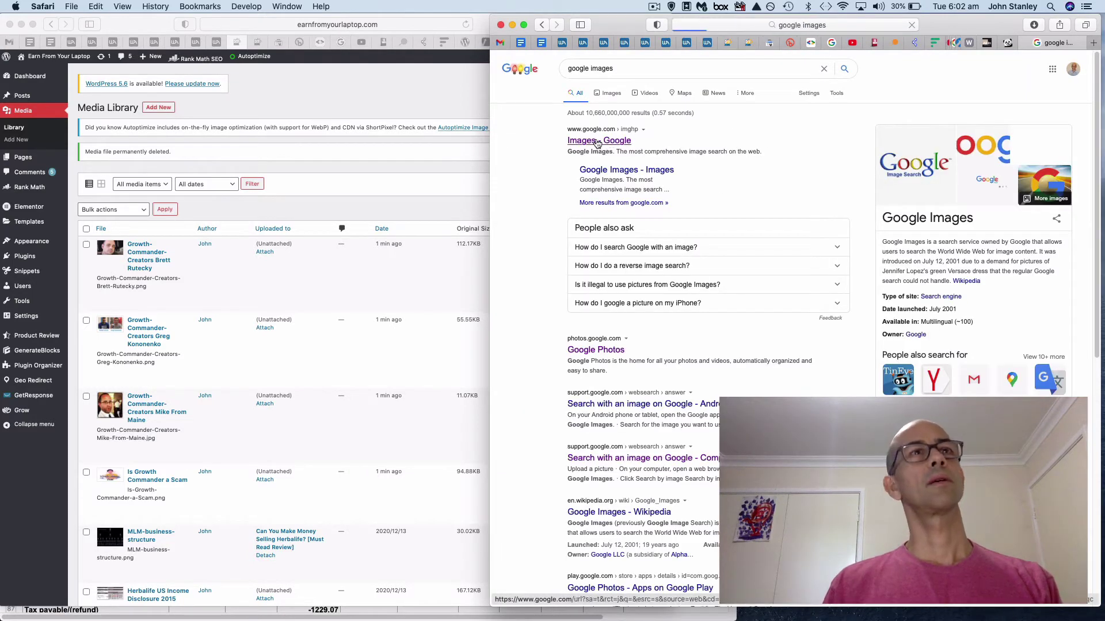
# - Copy the creator's name from the remaining two-person image's title in the media library and search Google Images for it
pyautogui.click(404, 240)
pyautogui.moveTo(162, 344); pyautogui.dragTo(155, 337)
pyautogui.press('super+c')
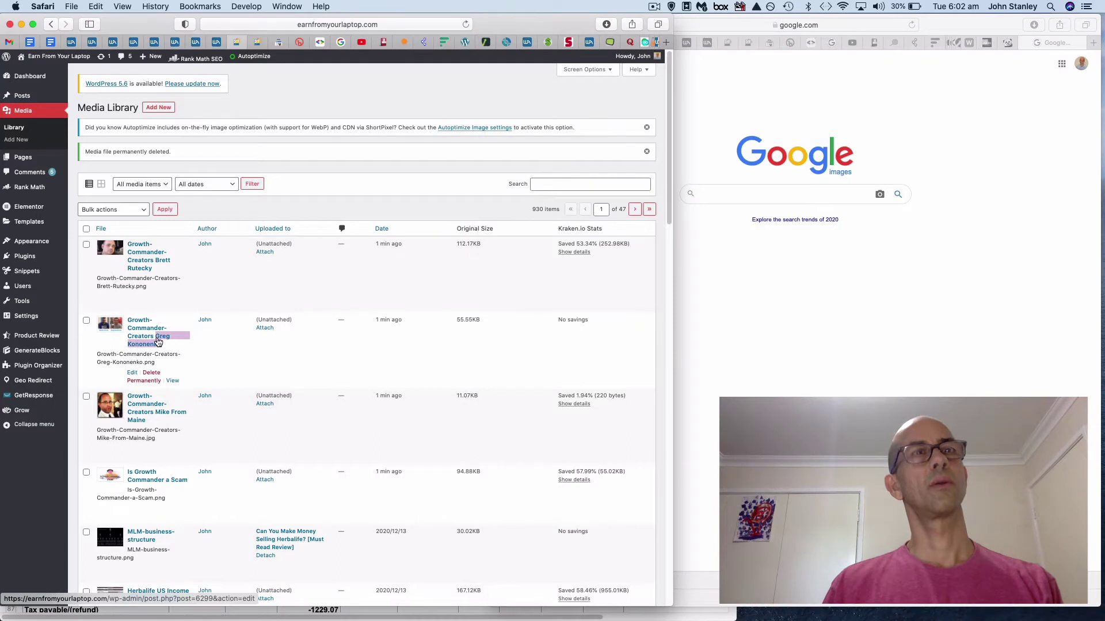
pyautogui.click(723, 192)
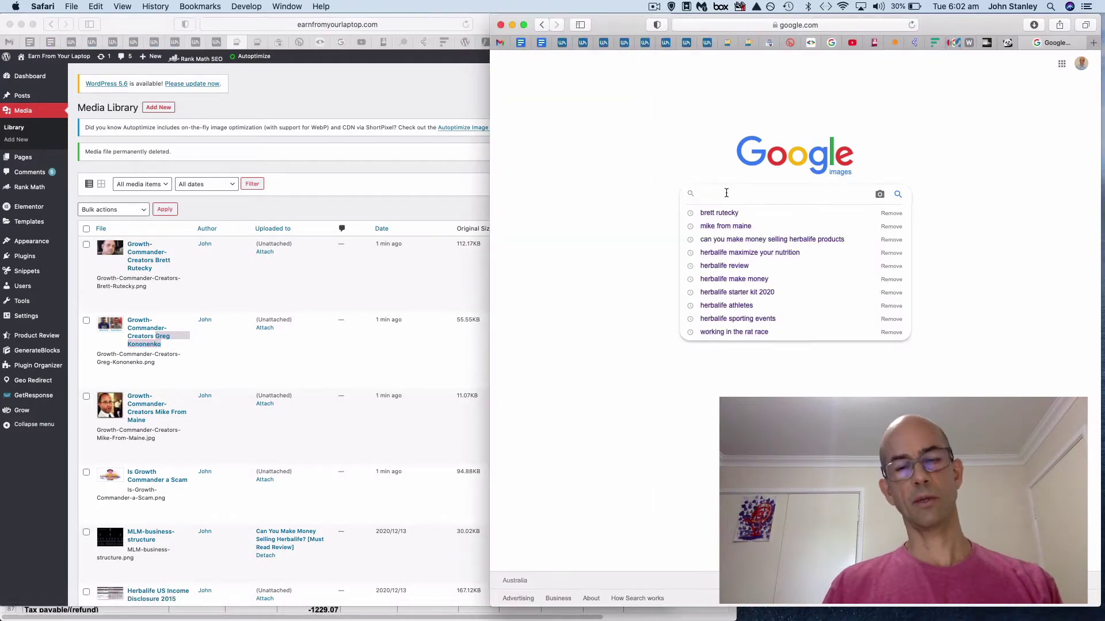
pyautogui.press('super+v')
pyautogui.press('Return')
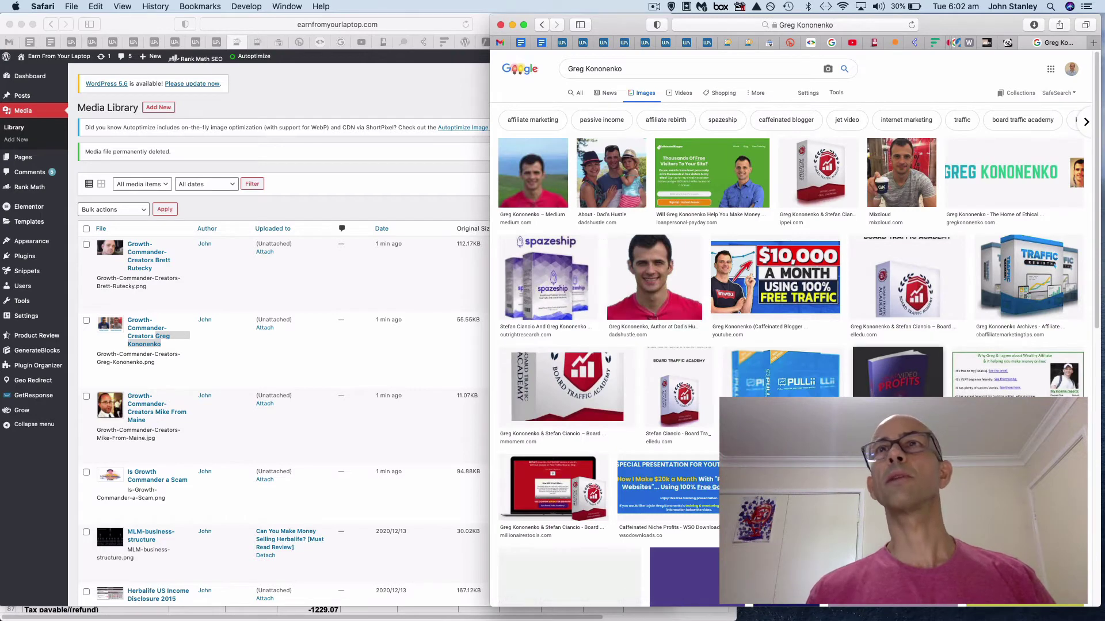
# - Save the Mixcloud portrait of the creator to Downloads, reusing the file name of that creator's existing Growth-Commander-Creators image
pyautogui.click(908, 182)
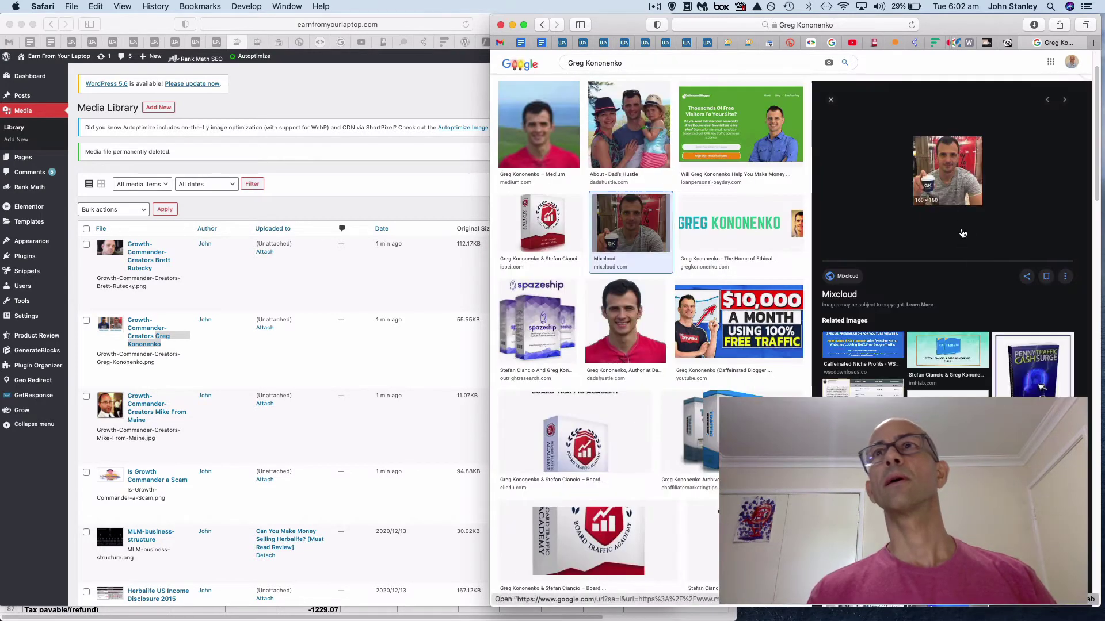
pyautogui.rightClick(943, 184)
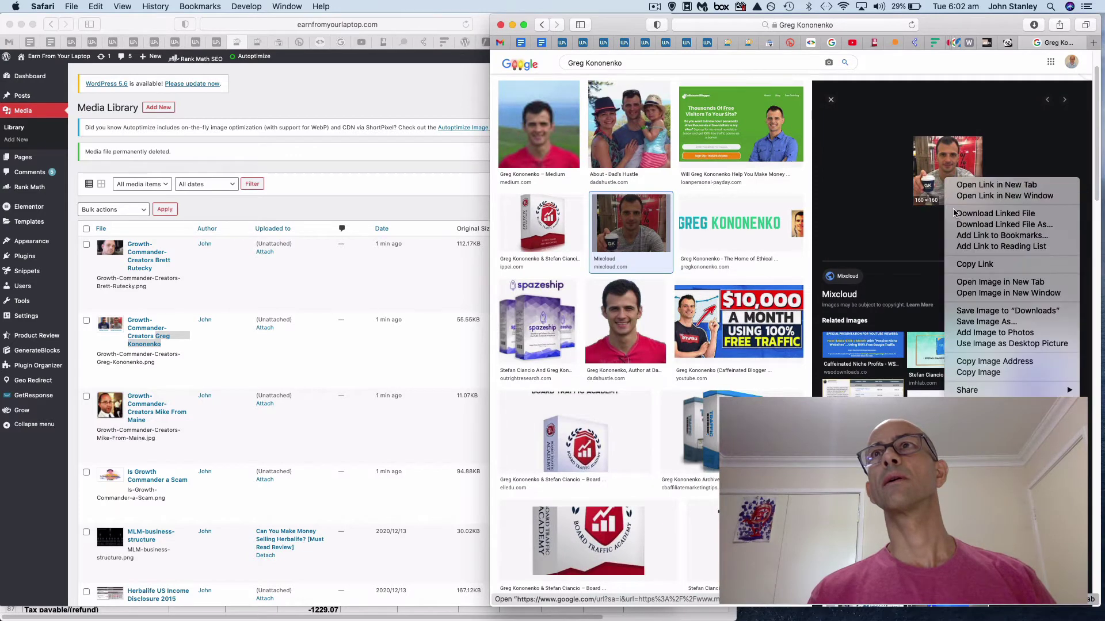
pyautogui.click(970, 322)
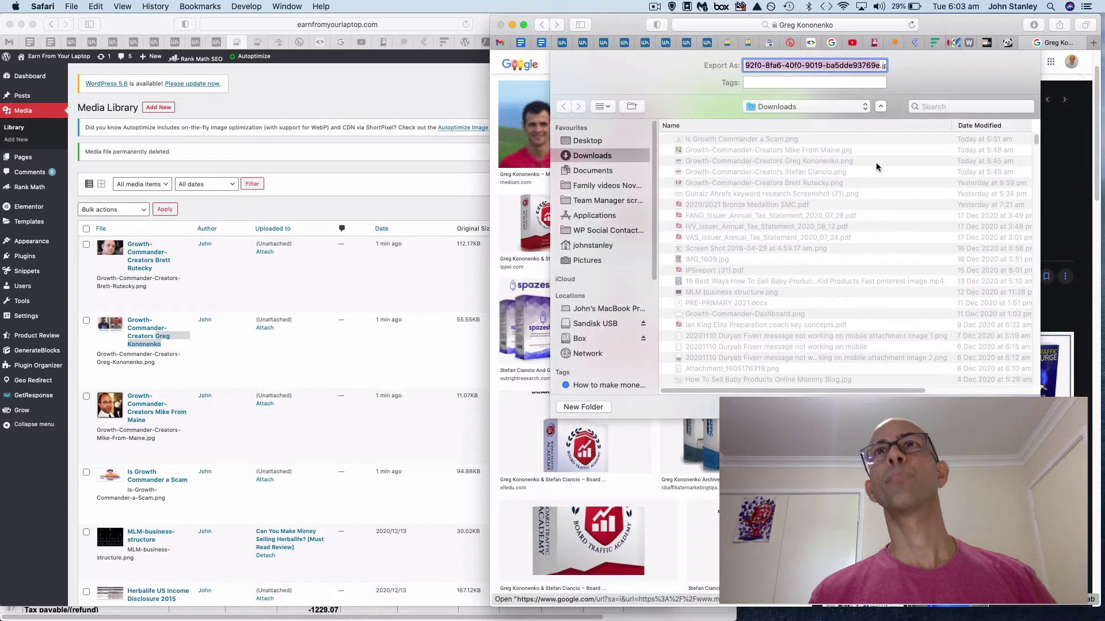
pyautogui.click(767, 162)
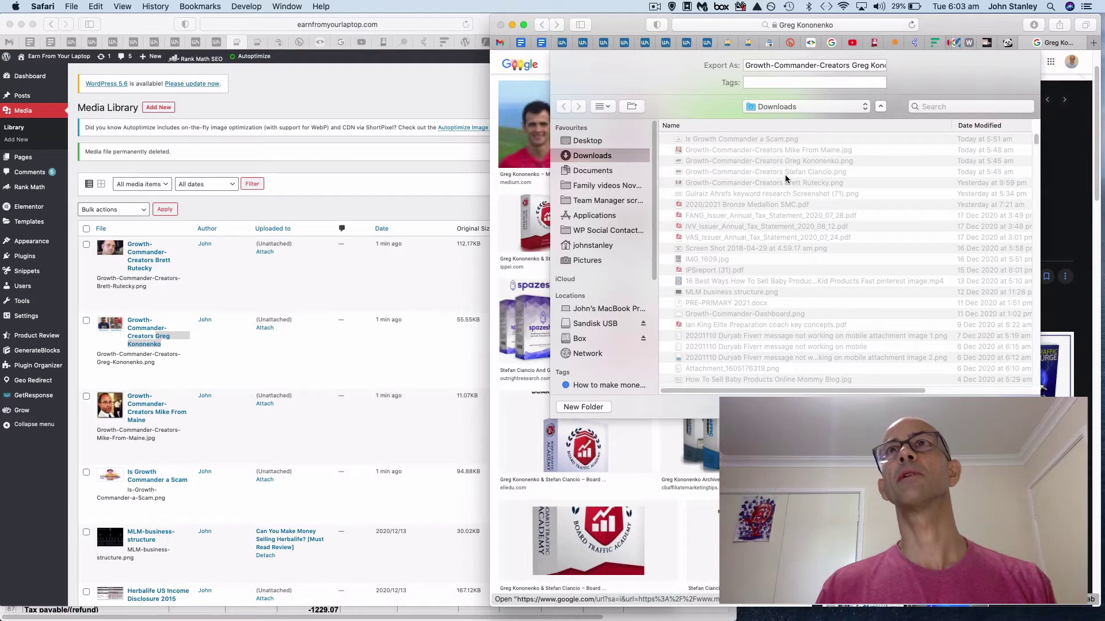
pyautogui.press('Return')
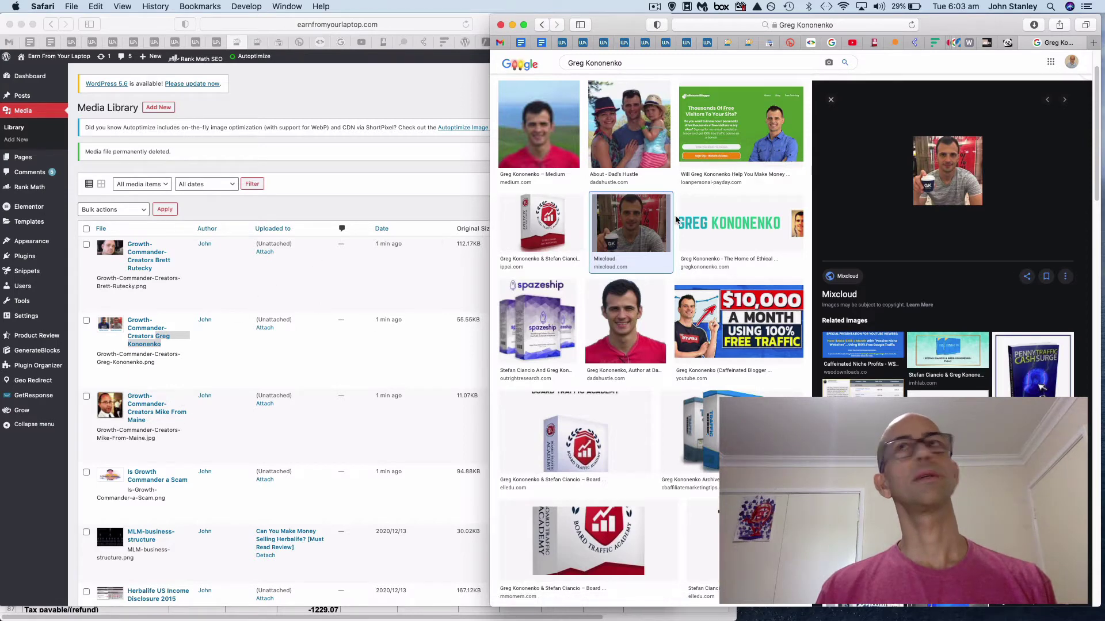
# - Open the Growth Commander Review document in the WordPress window and examine the first co-founder's photo and text in the founders section
pyautogui.click(342, 101)
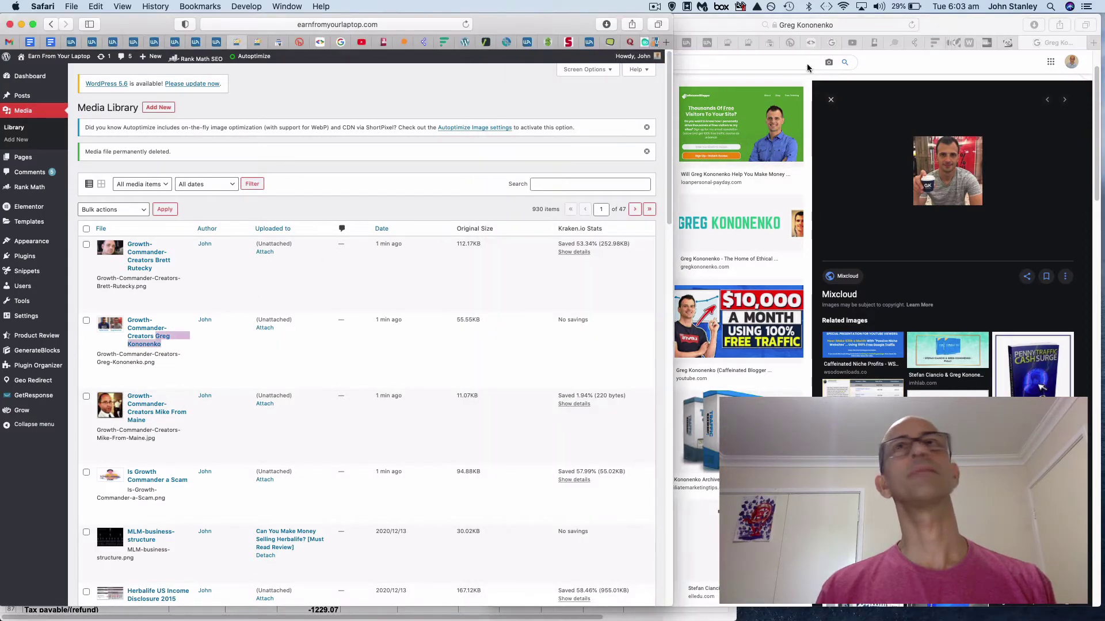
pyautogui.click(50, 43)
pyautogui.scroll(-5, 198, 229)
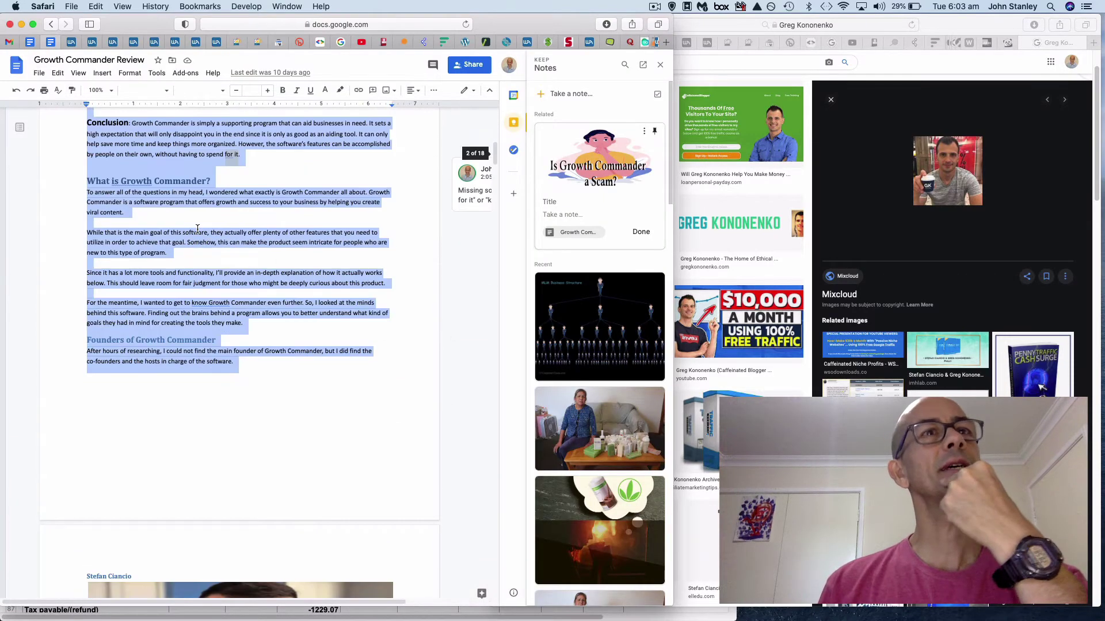
pyautogui.scroll(-10, 197, 229)
pyautogui.scroll(3, 175, 230)
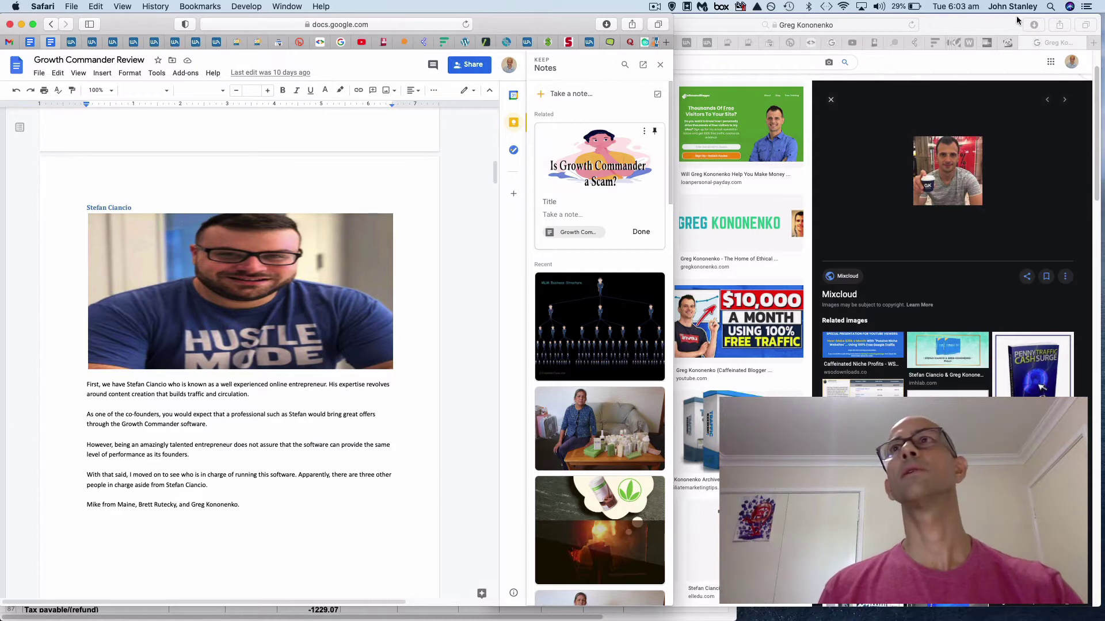
# - Search Google Images for the name of the co-founder pictured in the review document
pyautogui.click(825, 29)
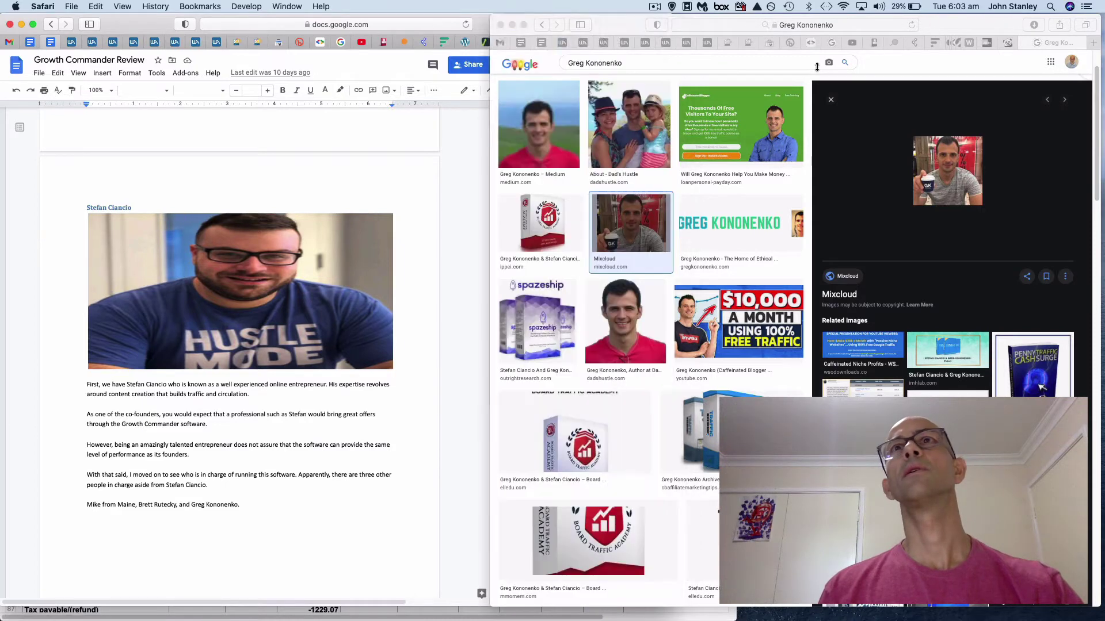
pyautogui.tripleClick(623, 63)
pyautogui.write('Stefa')
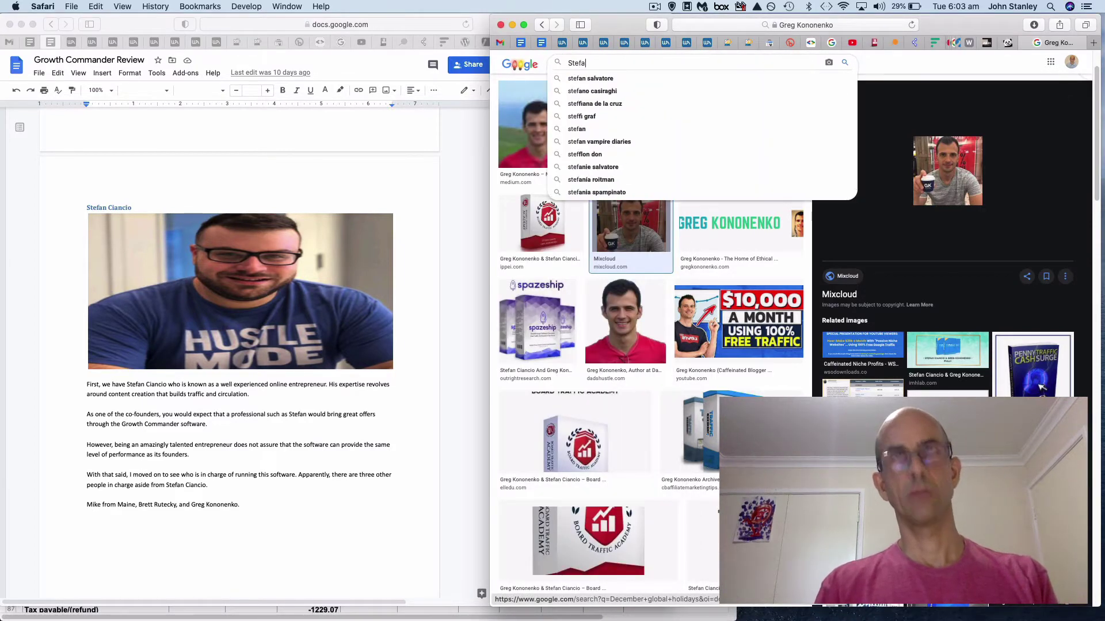
pyautogui.write('n Cian')
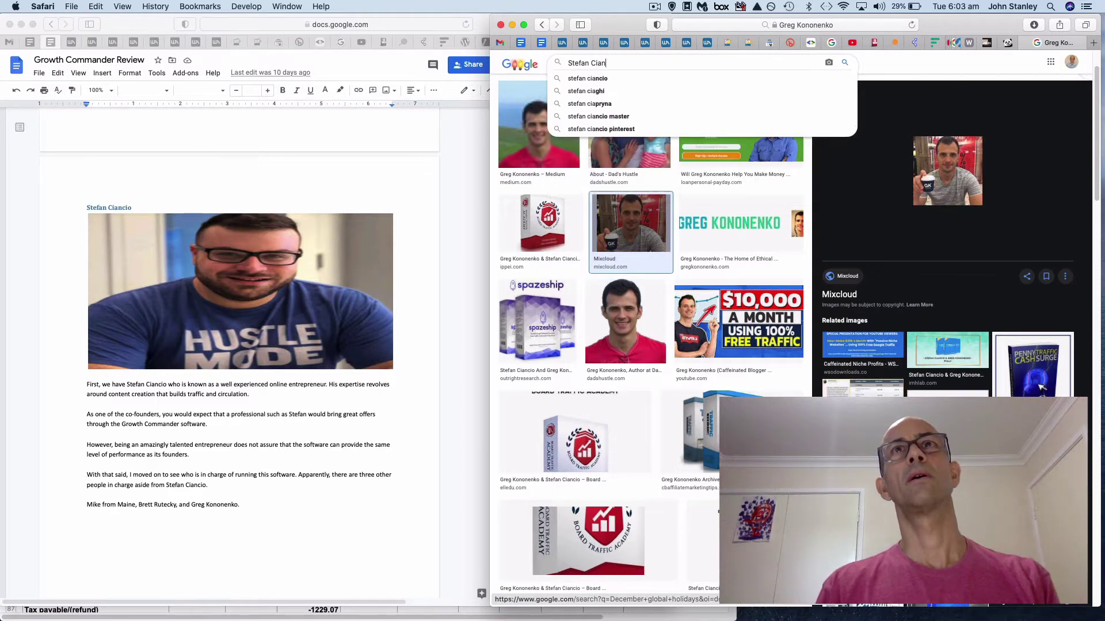
pyautogui.write('cio')
pyautogui.press('Return')
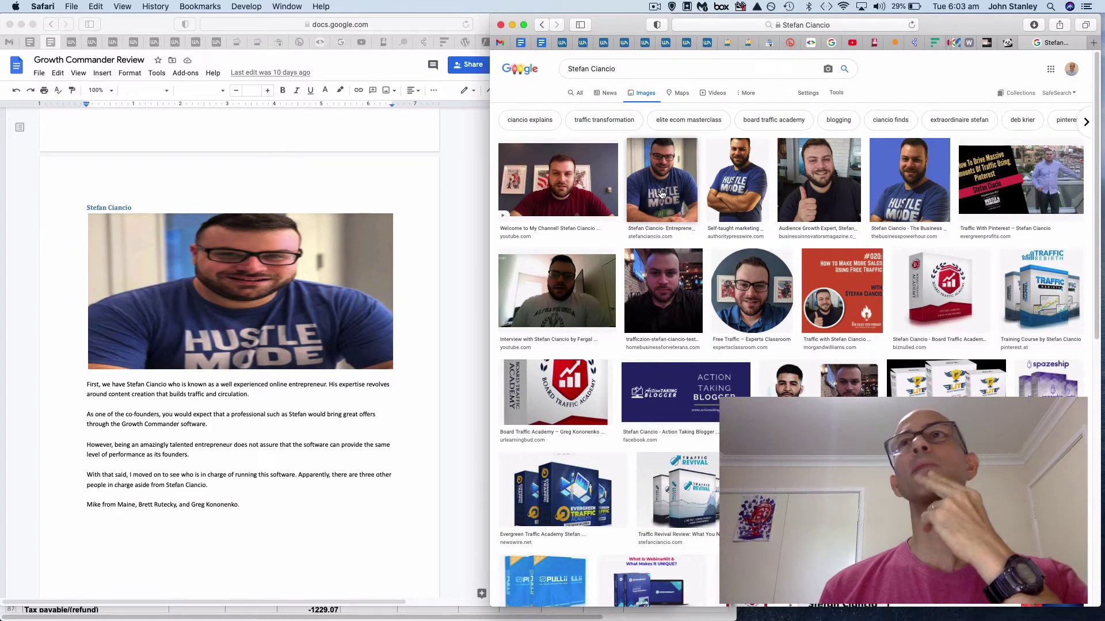
# - Save the second result, the co-founder's blue-shirt portrait, to Downloads, reusing the file name of his existing Growth-Commander-Creators image
pyautogui.click(659, 187)
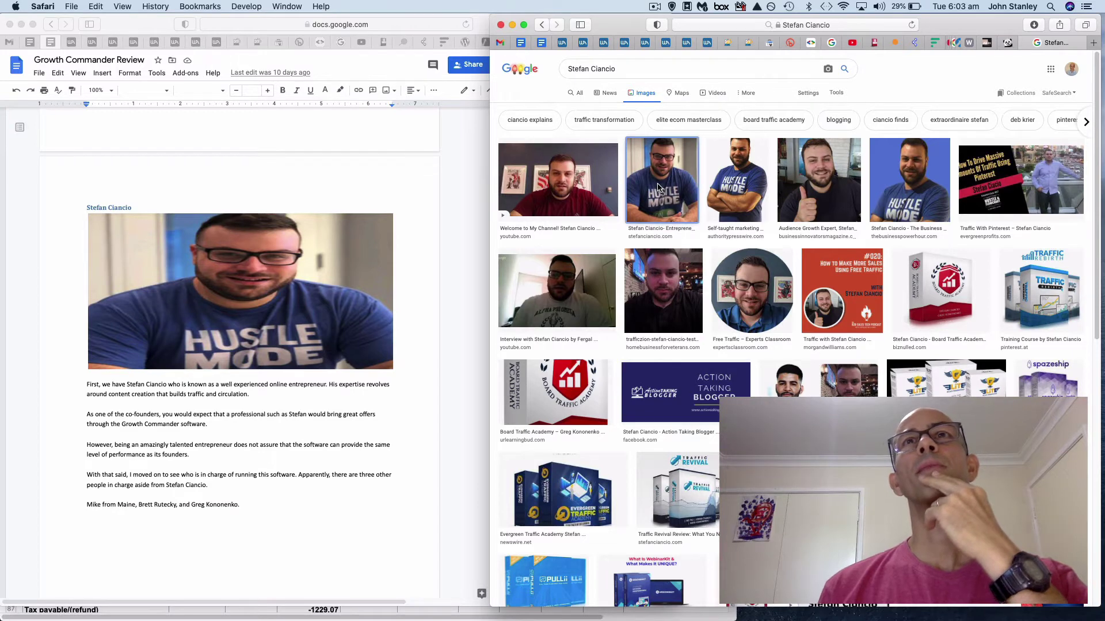
pyautogui.rightClick(942, 174)
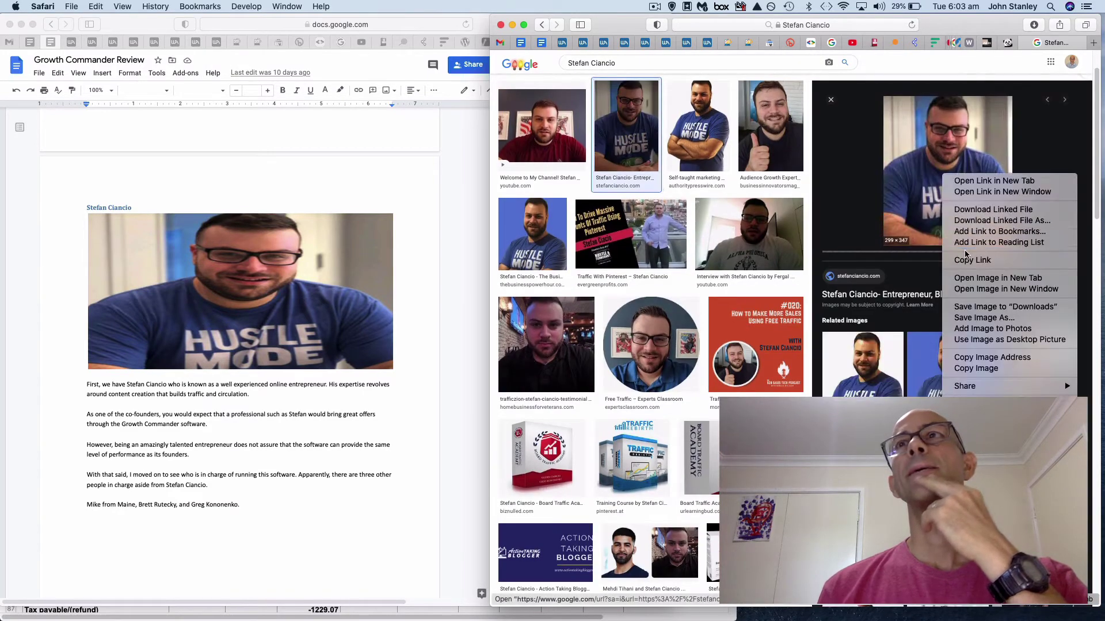
pyautogui.click(976, 318)
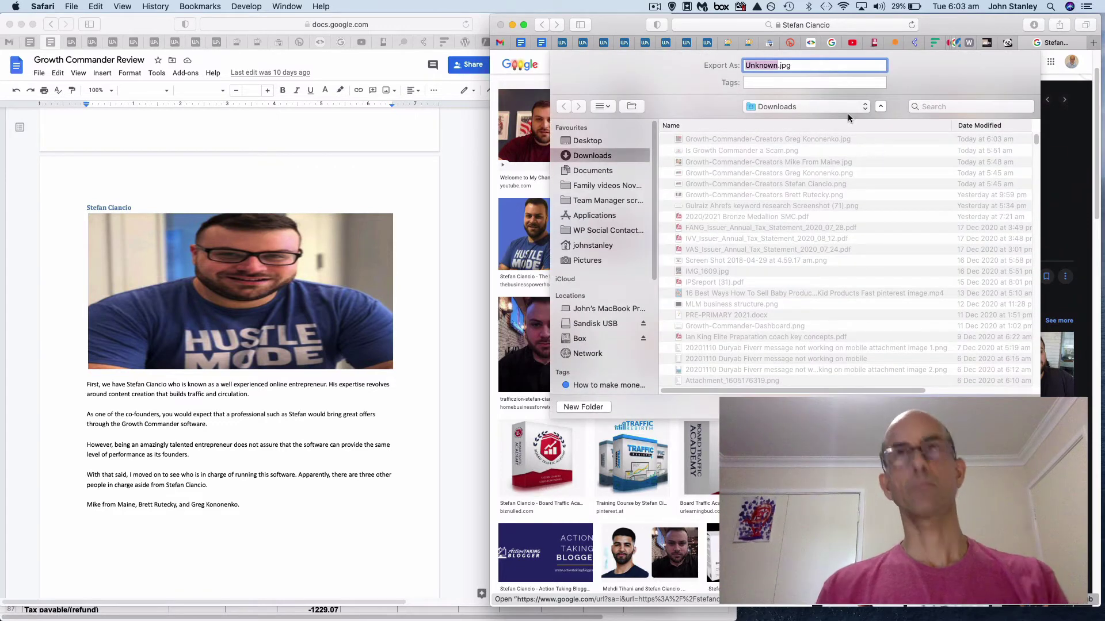
pyautogui.click(741, 184)
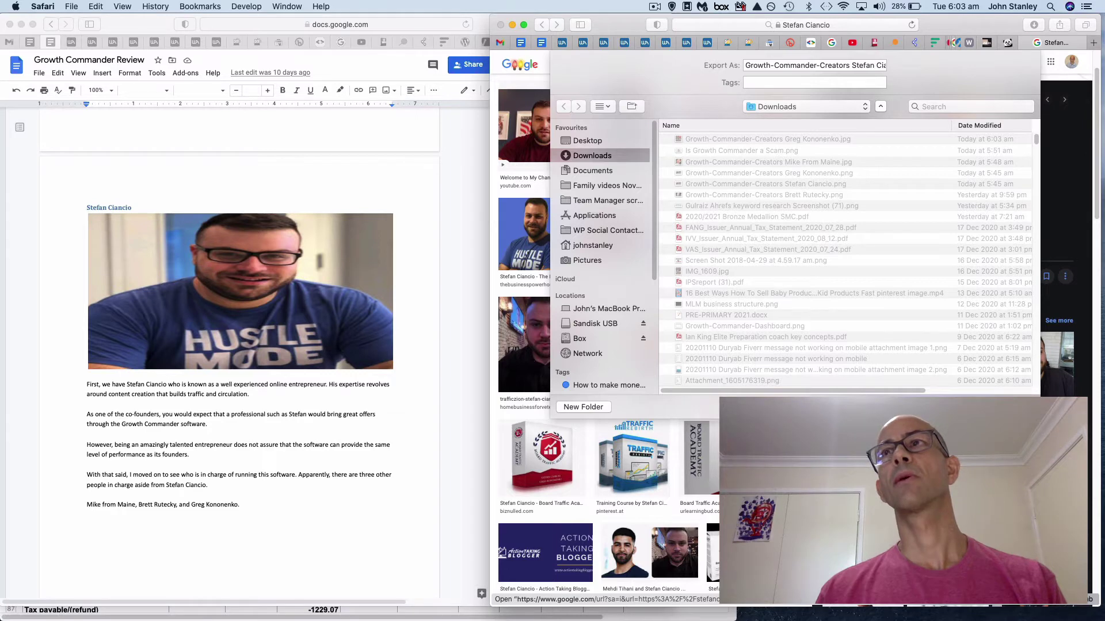
pyautogui.press('Return')
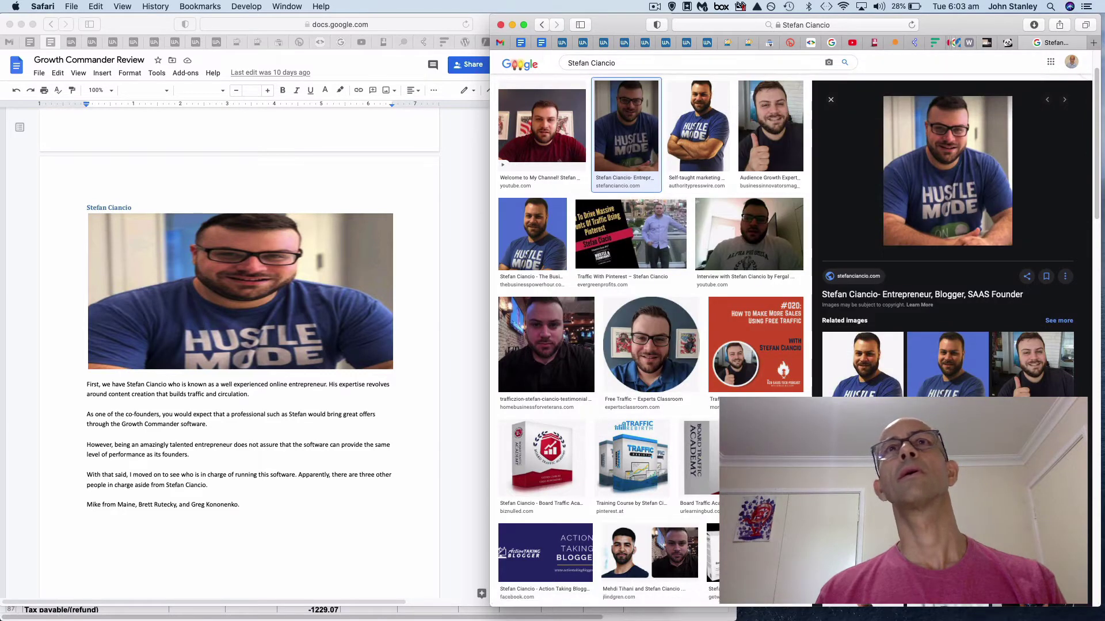
# - Return to the TinyPNG page and bring up the Downloads folder in Finder
pyautogui.click(1027, 44)
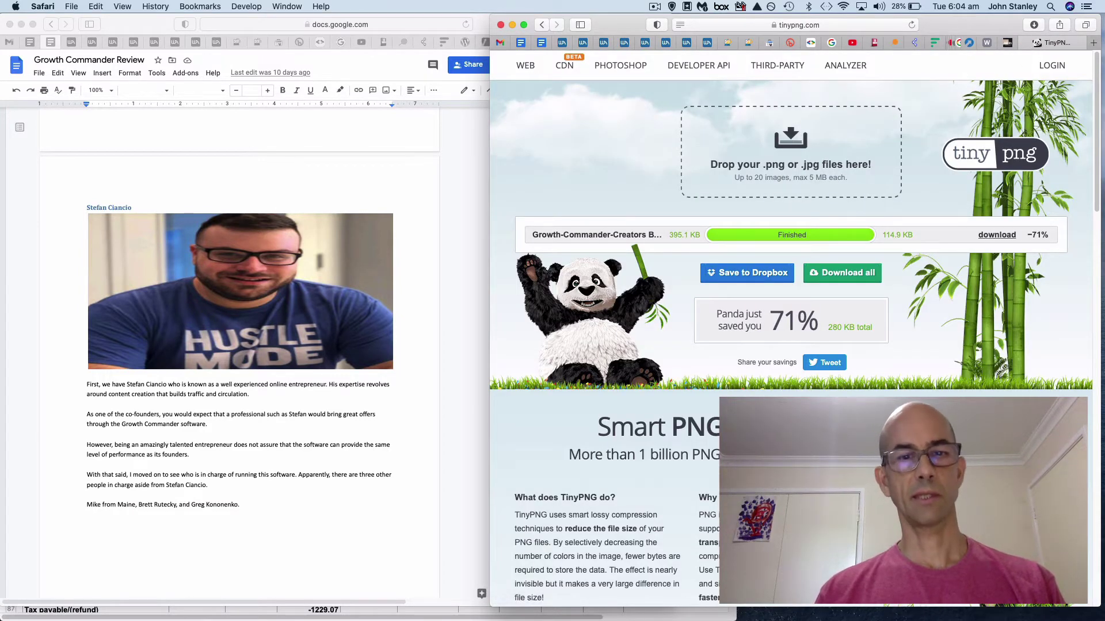
pyautogui.press('super+Tab')
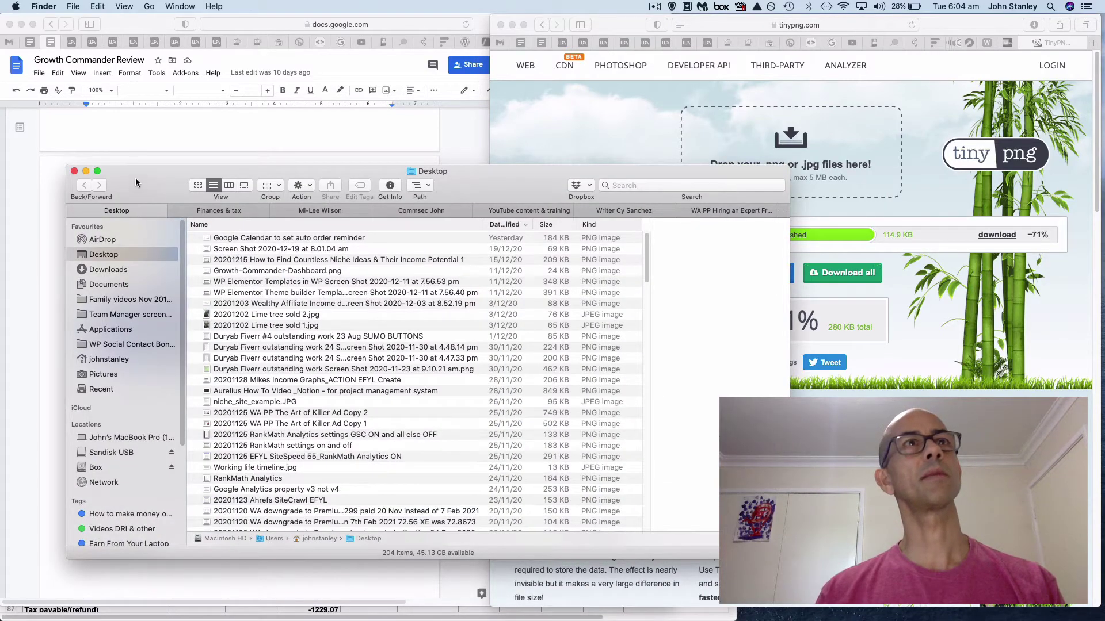
pyautogui.moveTo(144, 181); pyautogui.dragTo(281, 181)
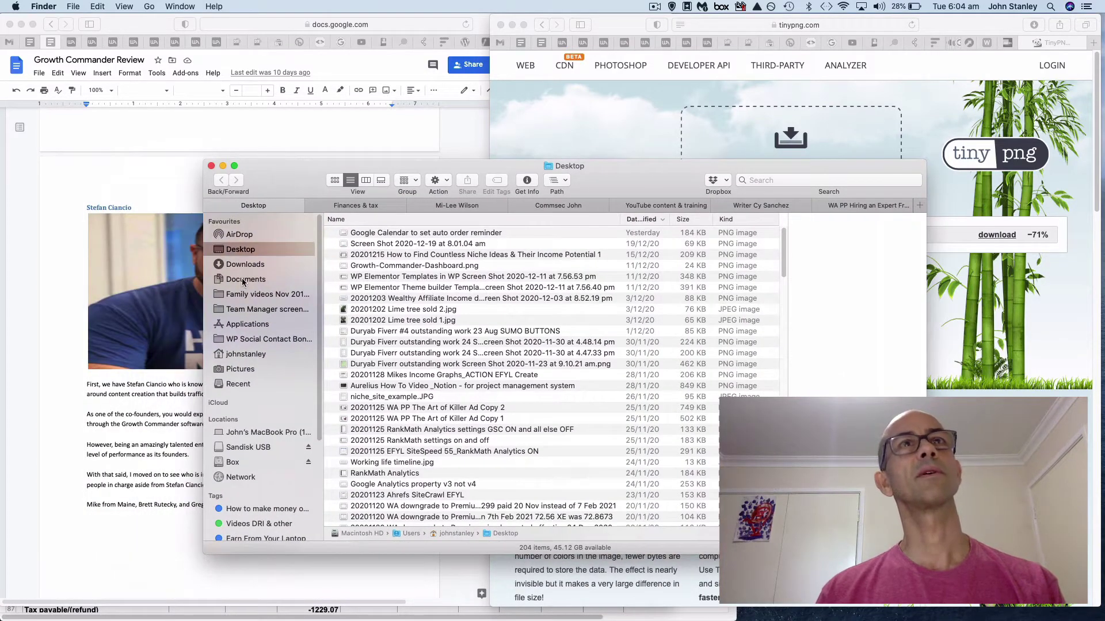
pyautogui.click(223, 167)
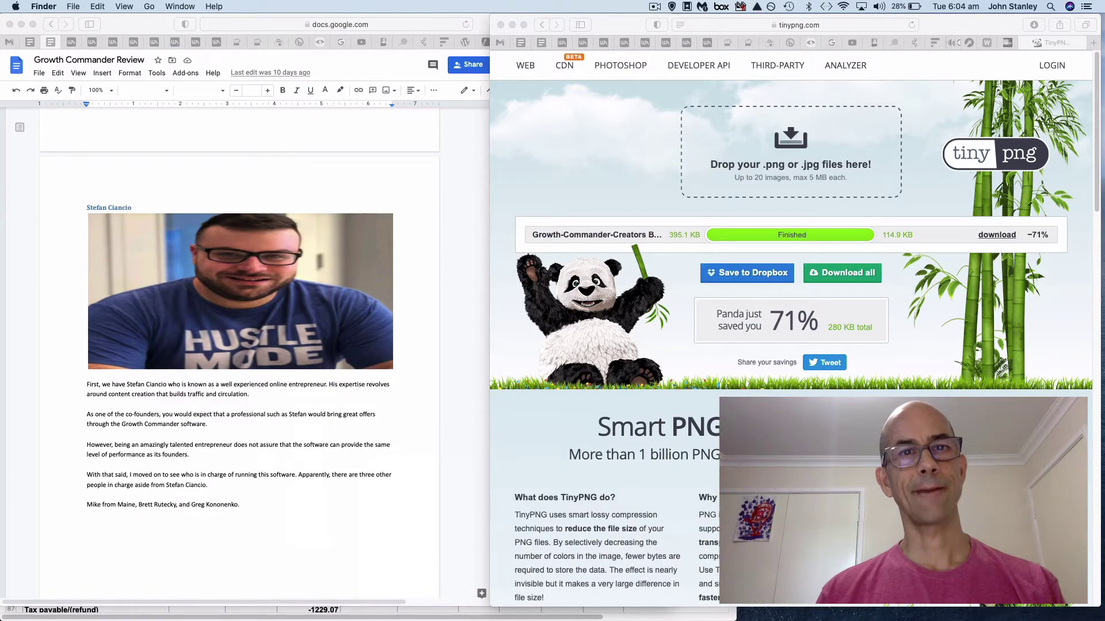
pyautogui.press('alt+super+l')
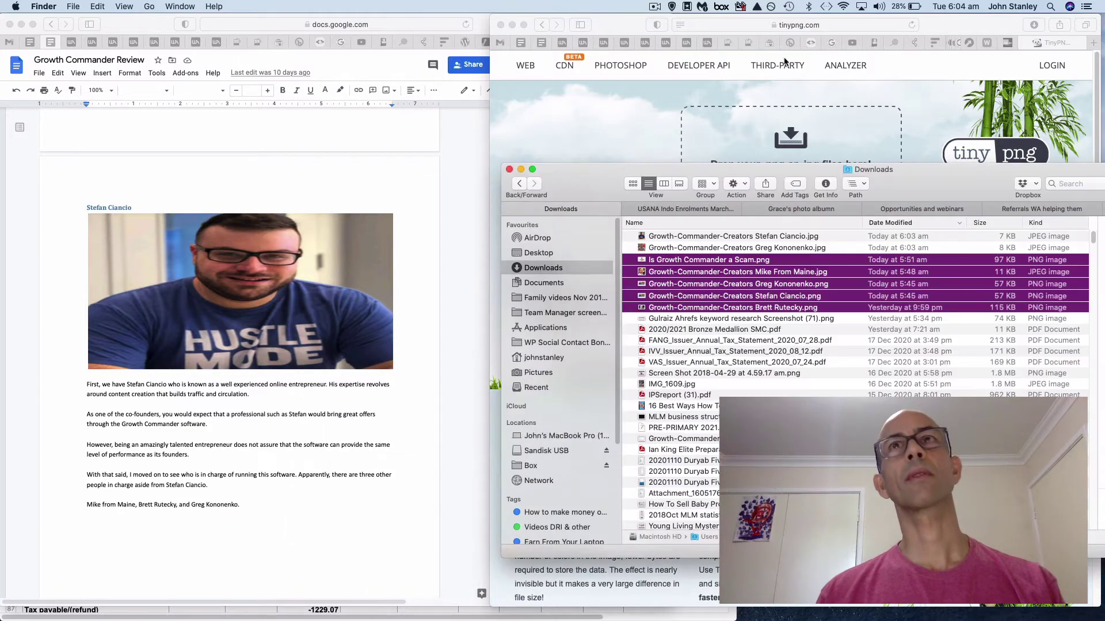
pyautogui.moveTo(914, 169); pyautogui.dragTo(639, 164)
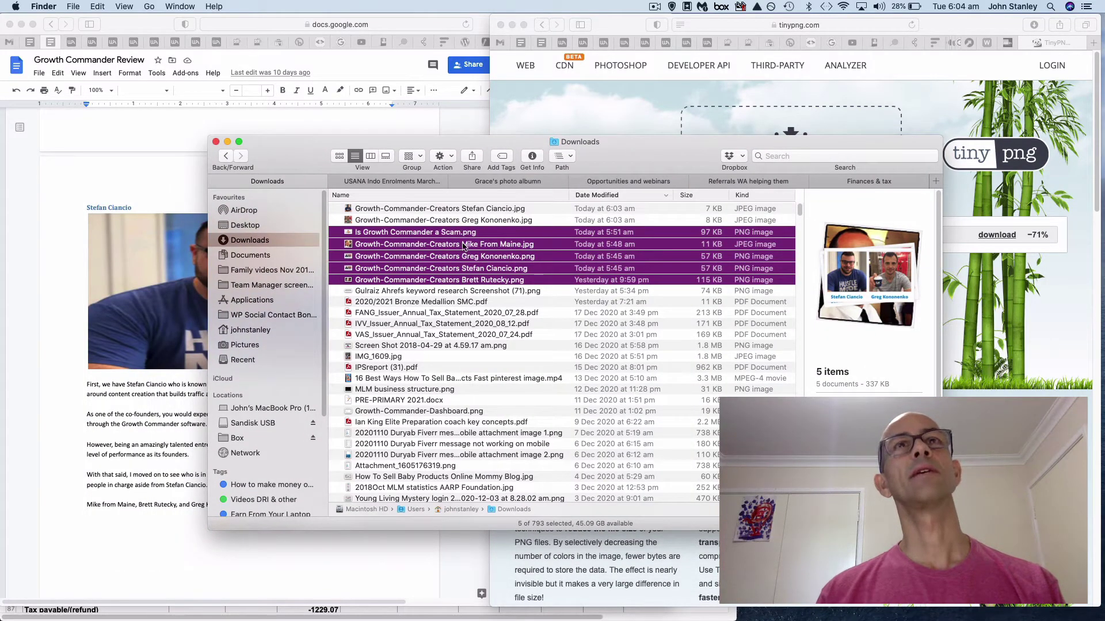
# - Compare the old two-person Growth-Commander-Creators PNGs with the newly saved JPG portraits, checking their previews and file sizes
pyautogui.click(472, 268)
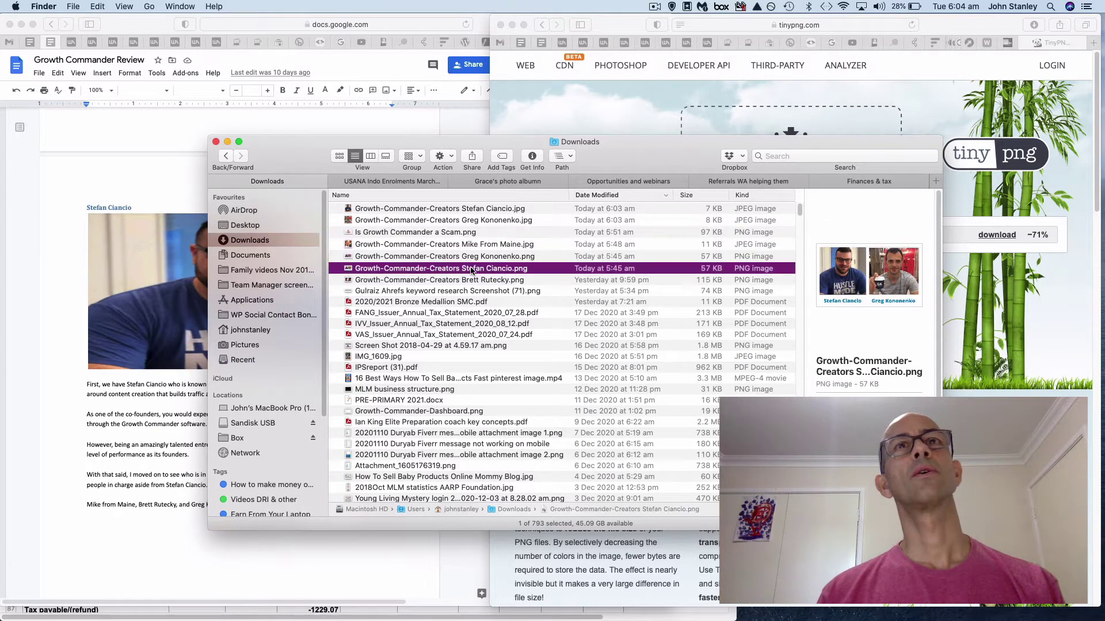
pyautogui.press('Return')
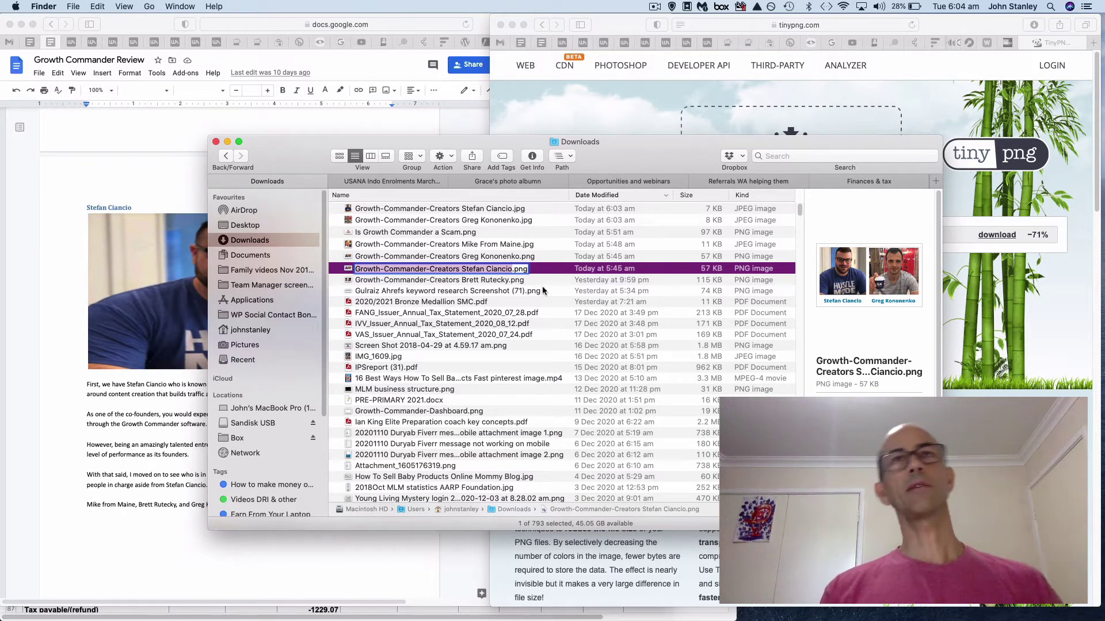
pyautogui.click(441, 257)
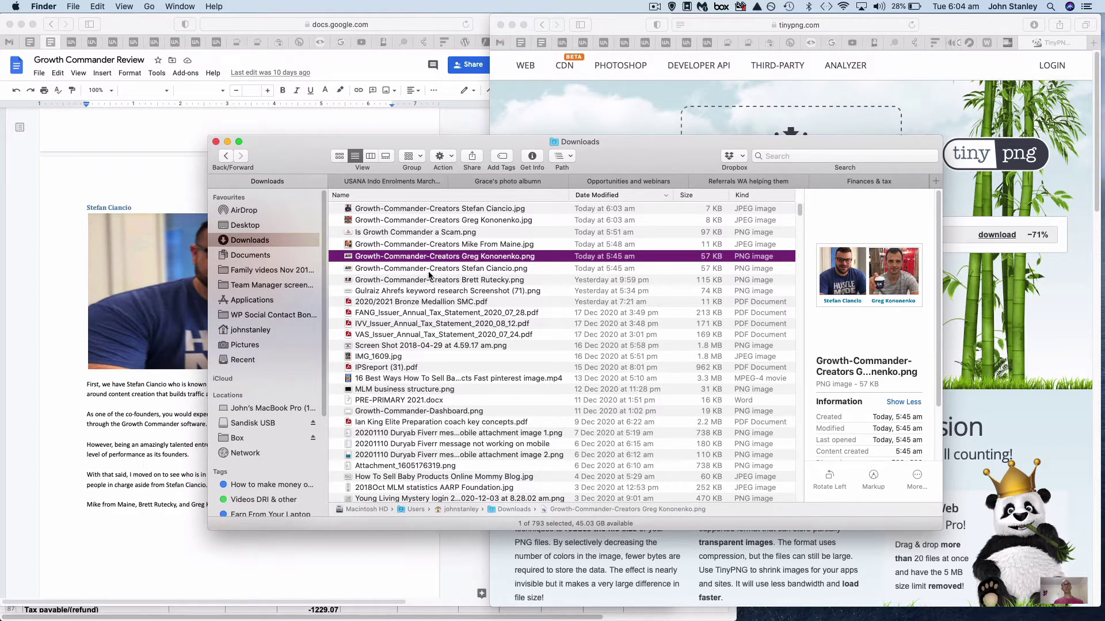
pyautogui.click(429, 223)
pyautogui.click(427, 211)
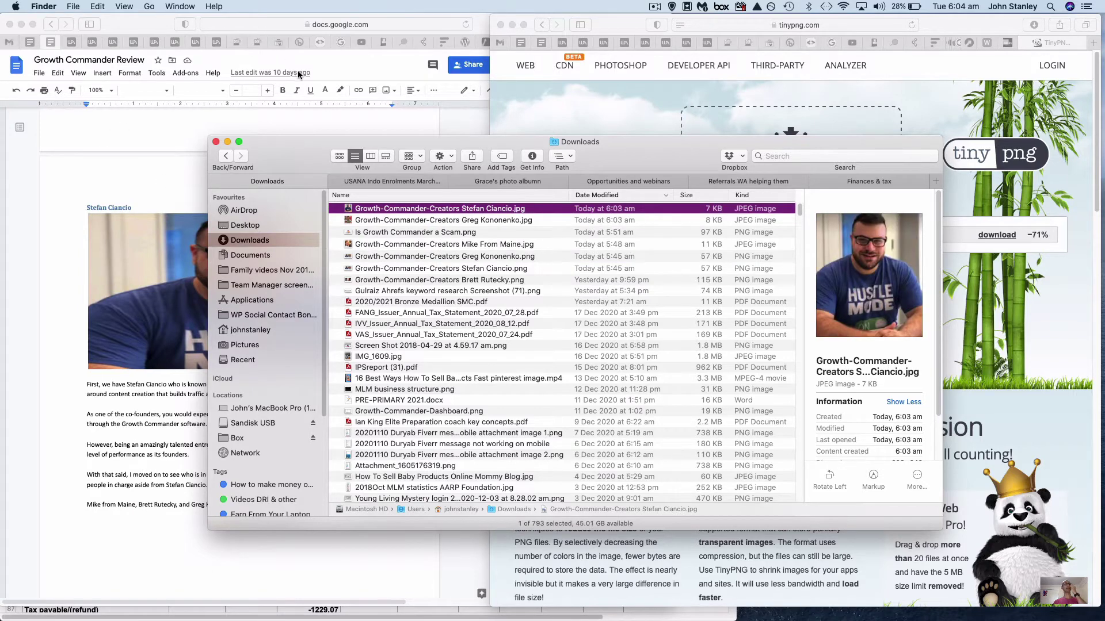
# - Permanently delete the remaining two-person creators image from the WordPress media library
pyautogui.moveTo(278, 152); pyautogui.dragTo(508, 250)
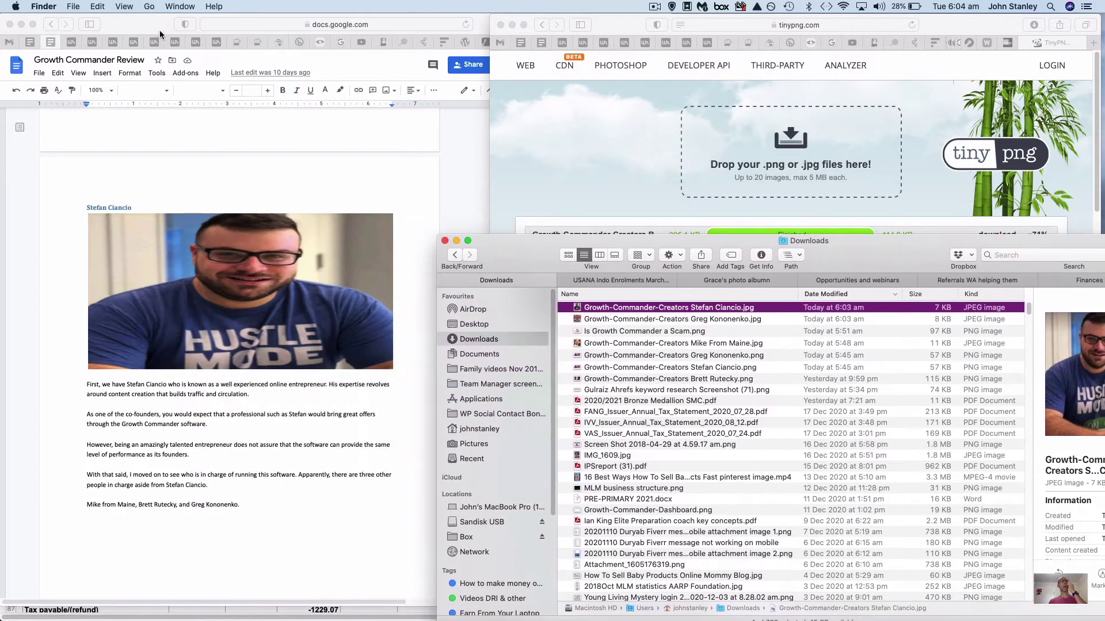
pyautogui.click(238, 44)
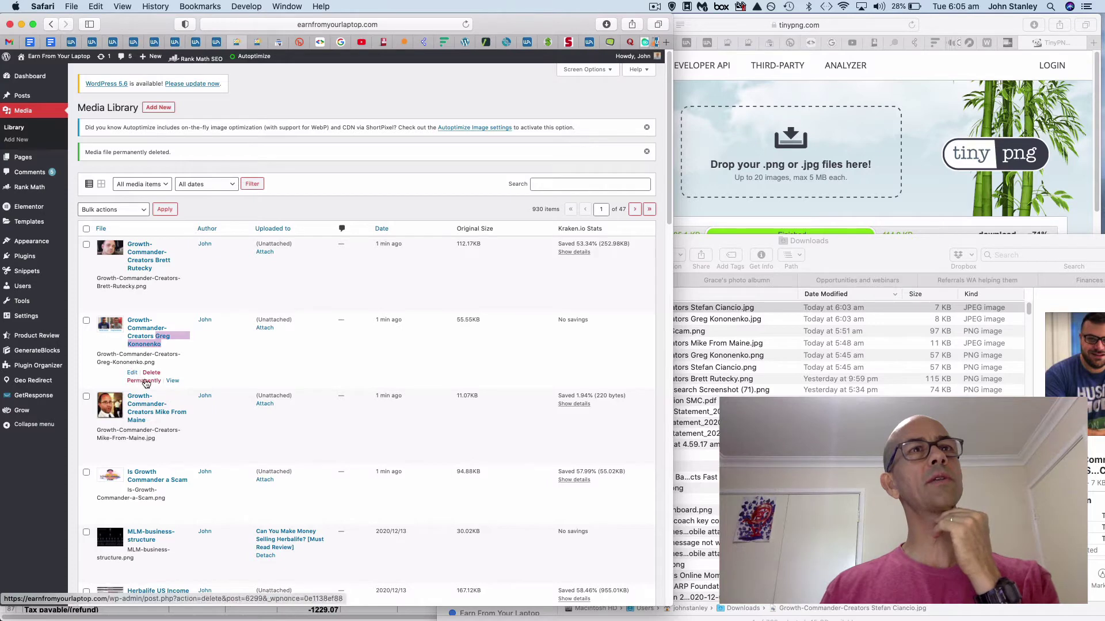
pyautogui.click(152, 381)
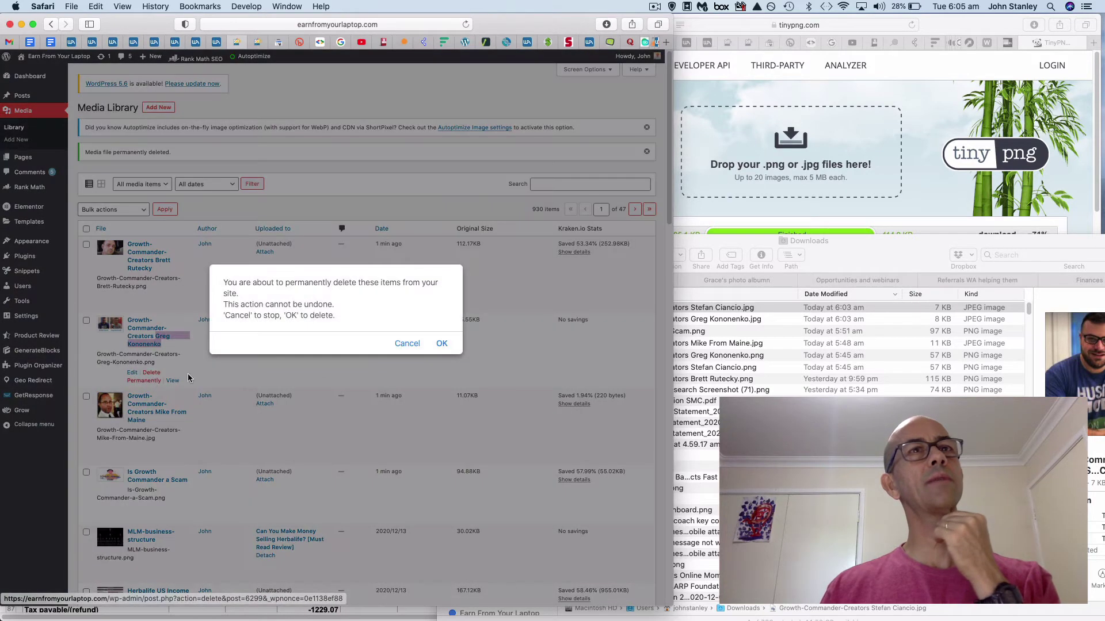
pyautogui.click(441, 344)
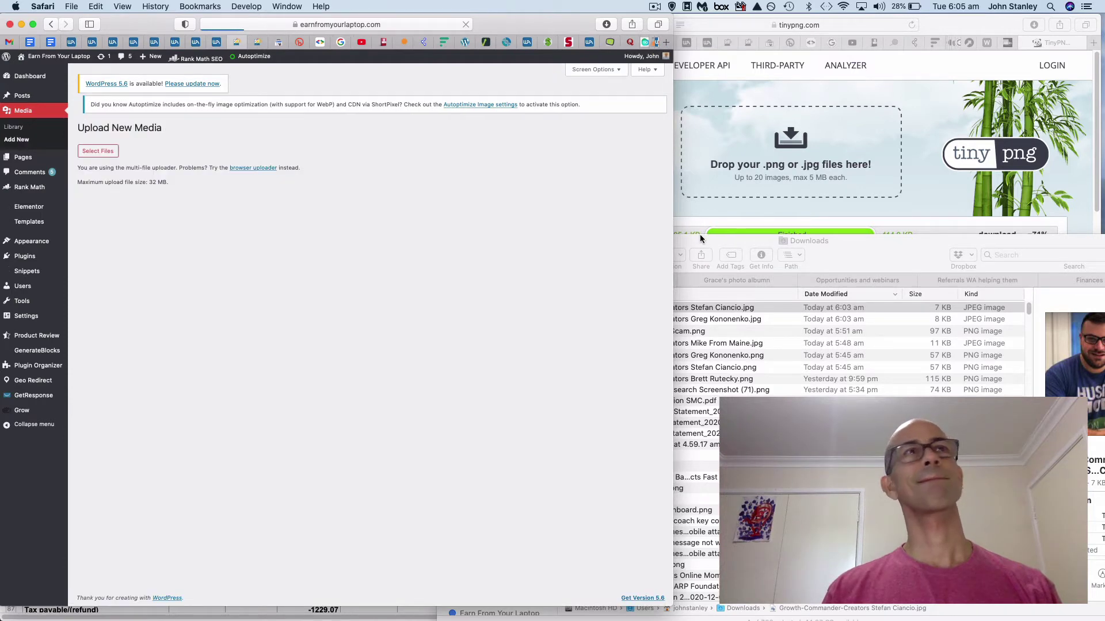
# - Upload the two new Growth-Commander-Creators JPG portraits from Downloads to the WordPress media library
pyautogui.click(702, 237)
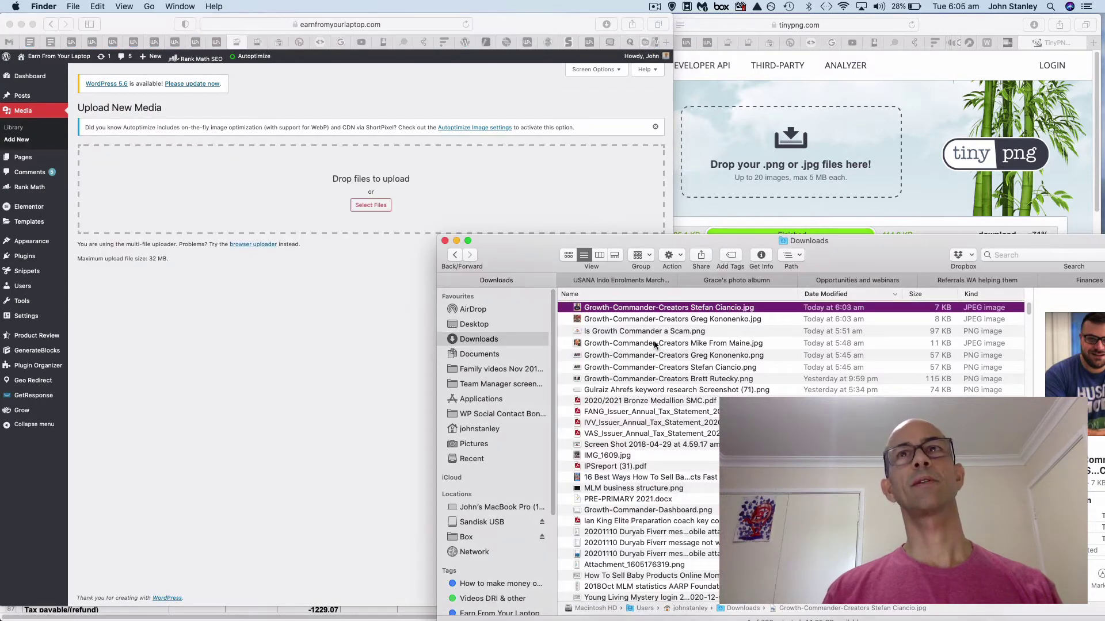
pyautogui.keyDown('shift'); pyautogui.click(643, 320); pyautogui.keyUp('shift')
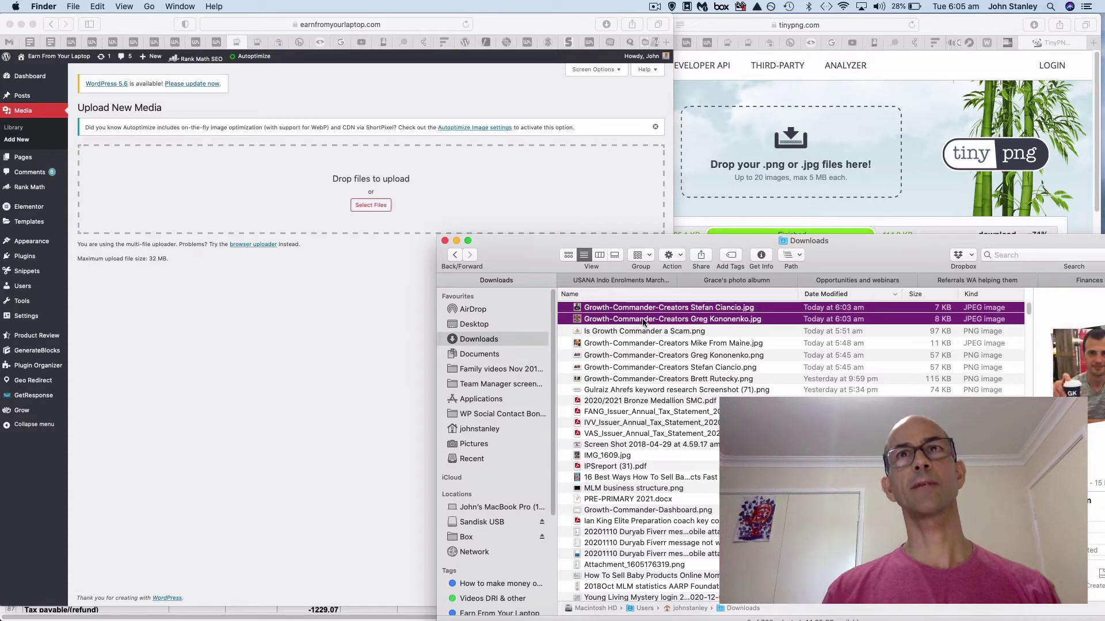
pyautogui.moveTo(643, 320); pyautogui.dragTo(389, 218)
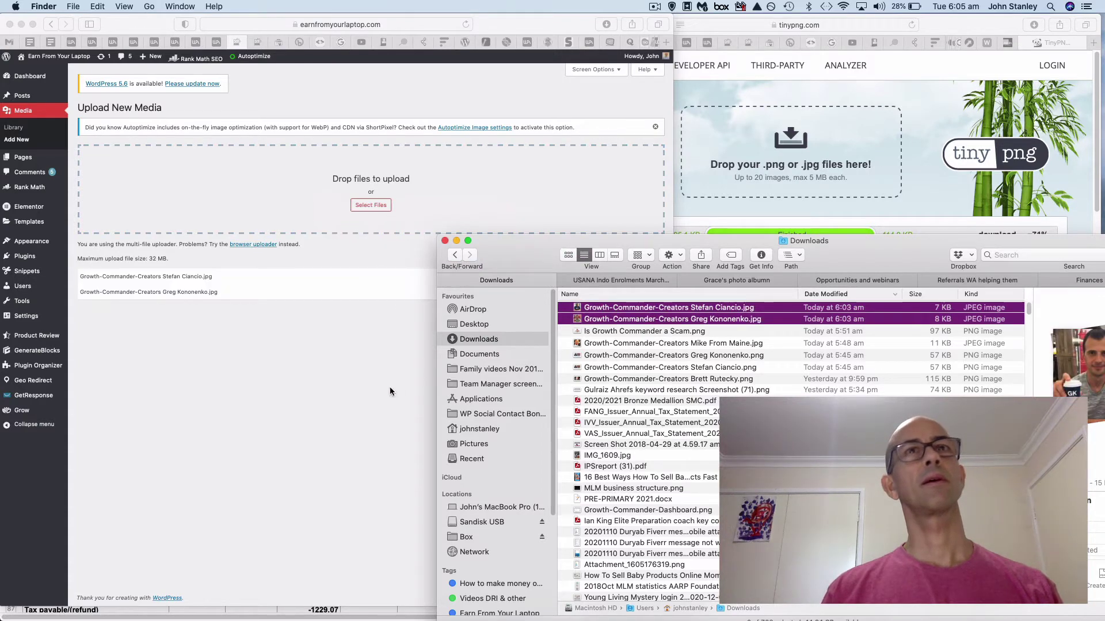
pyautogui.click(326, 363)
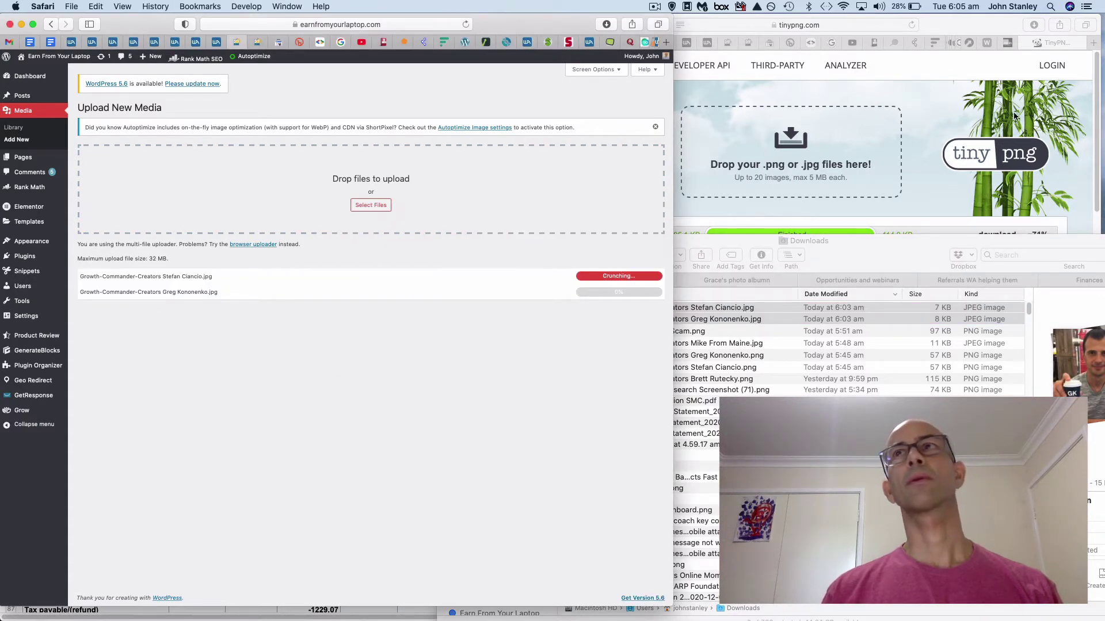
# - Leave the TinyPNG page and show the Growth Commander Review document in the second browser window
pyautogui.click(1053, 43)
pyautogui.click(1026, 43)
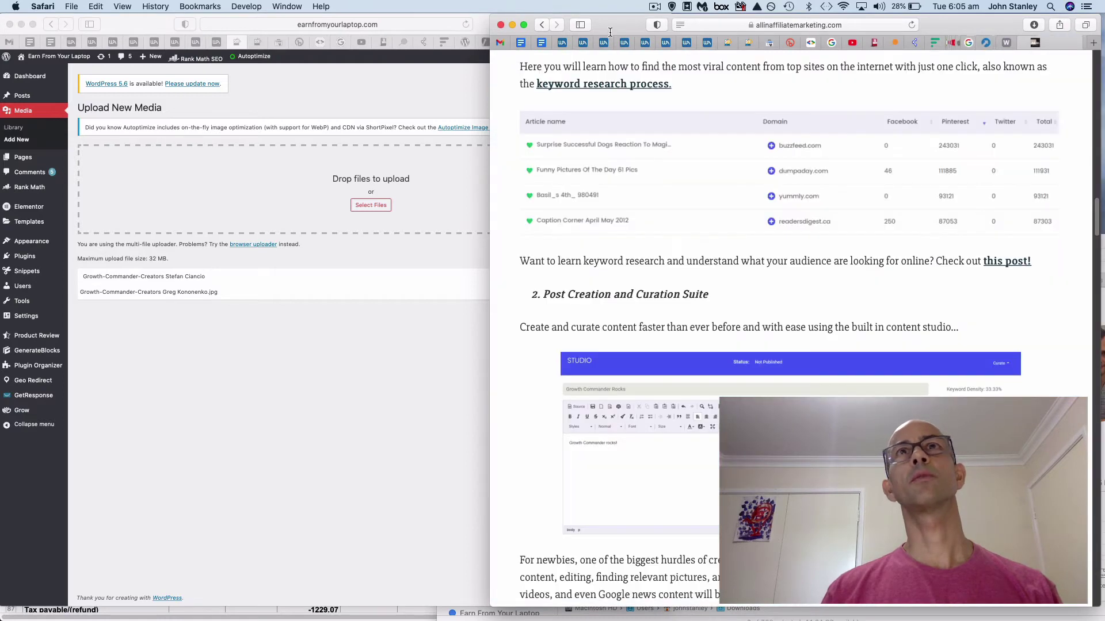
pyautogui.click(541, 40)
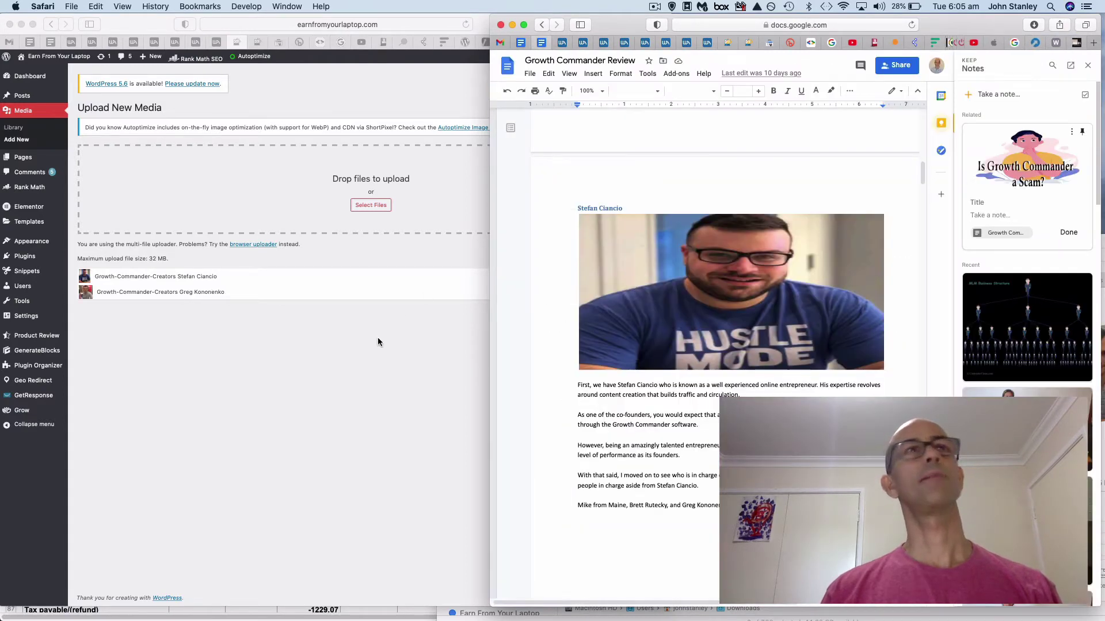
# - Open the draft post "Is Growth Commander a Scam?" for editing in WordPress
pyautogui.click(371, 337)
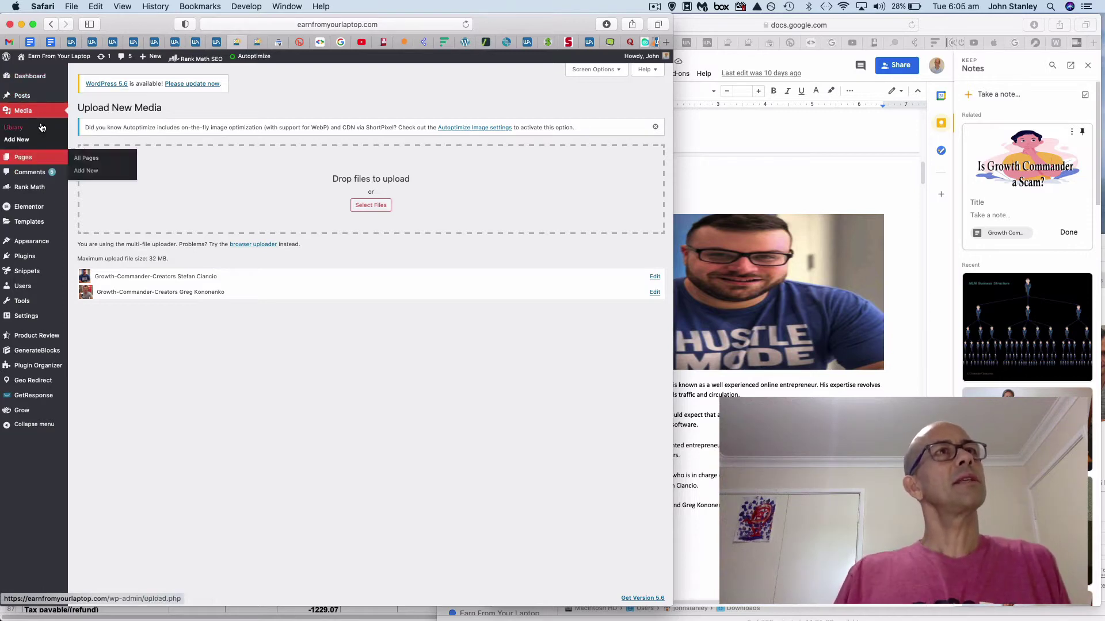
pyautogui.moveTo(31, 98)
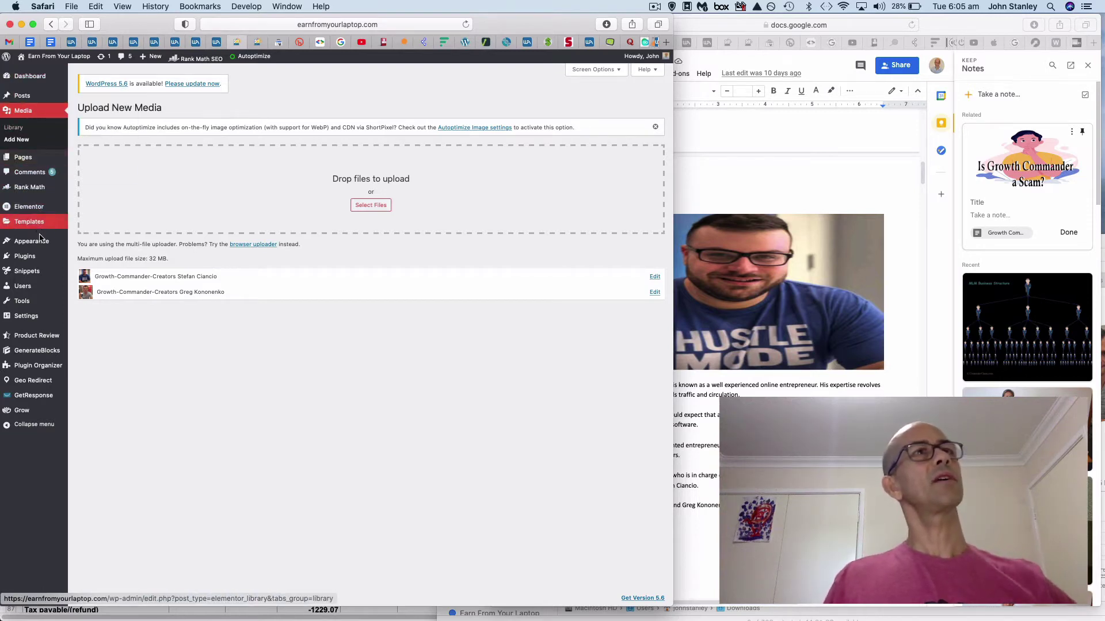
pyautogui.click(23, 93)
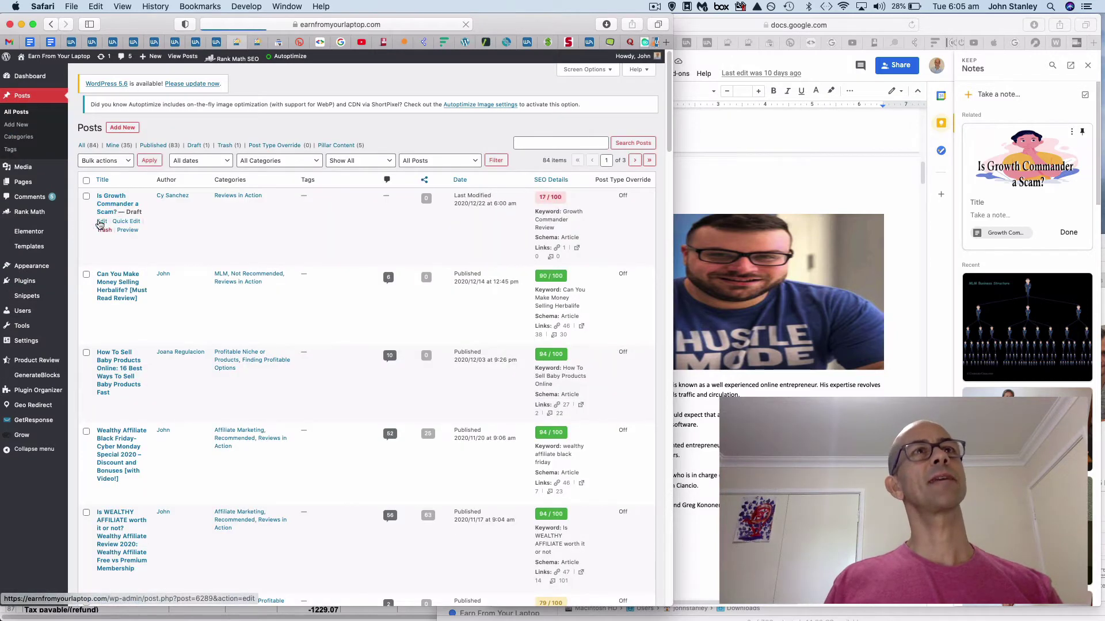
pyautogui.click(102, 224)
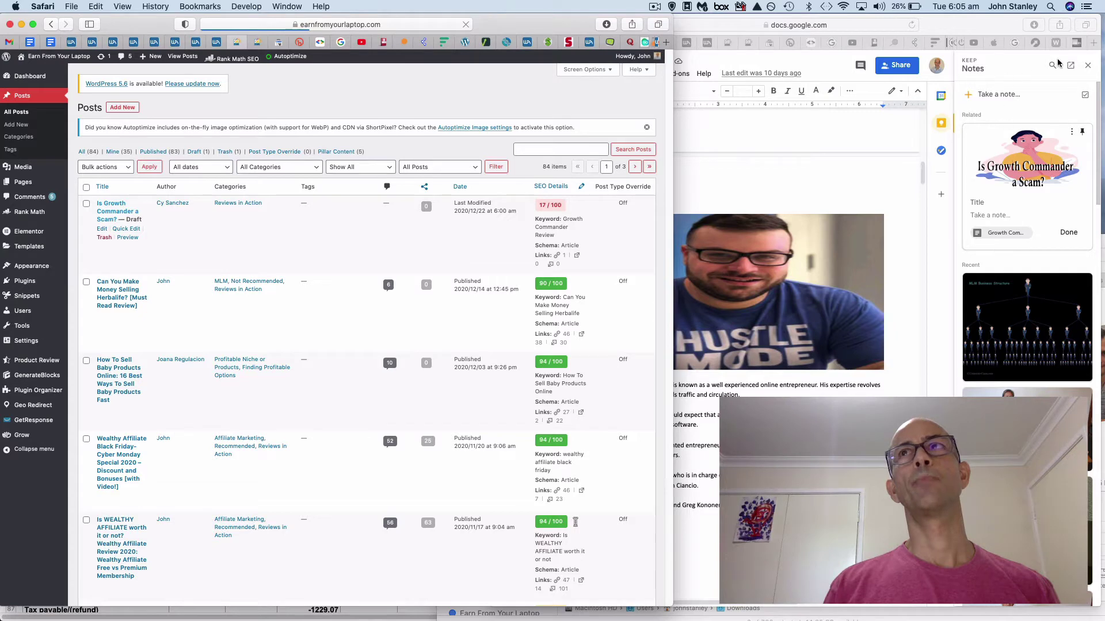
# - Close the Keep notes beside the Growth Commander Review document and return to the WordPress draft
pyautogui.click(1088, 64)
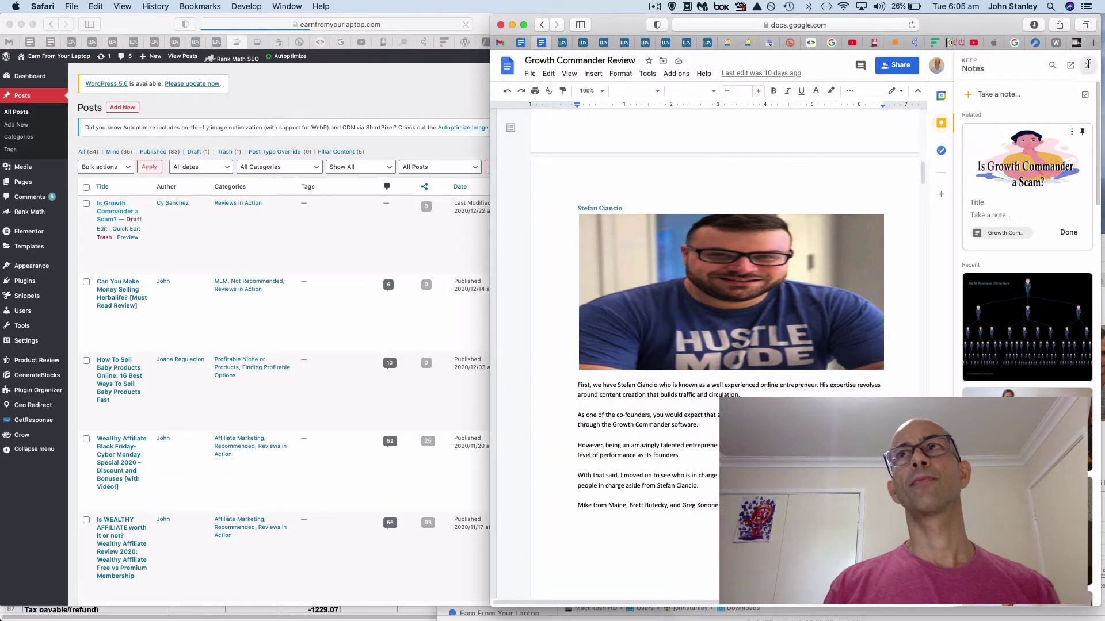
pyautogui.click(1088, 65)
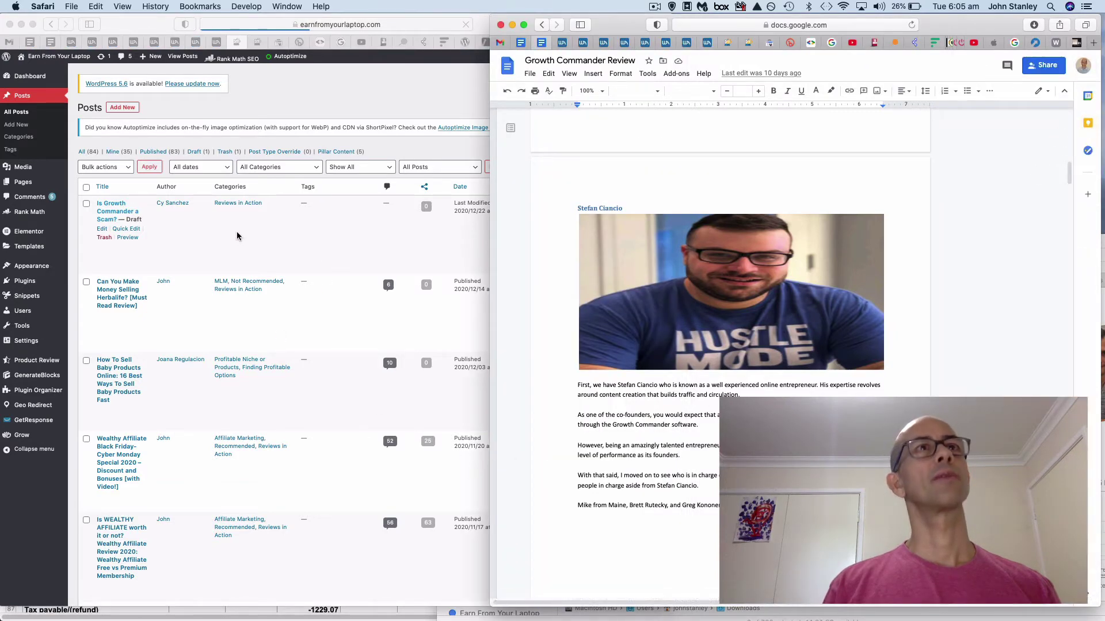
pyautogui.click(237, 235)
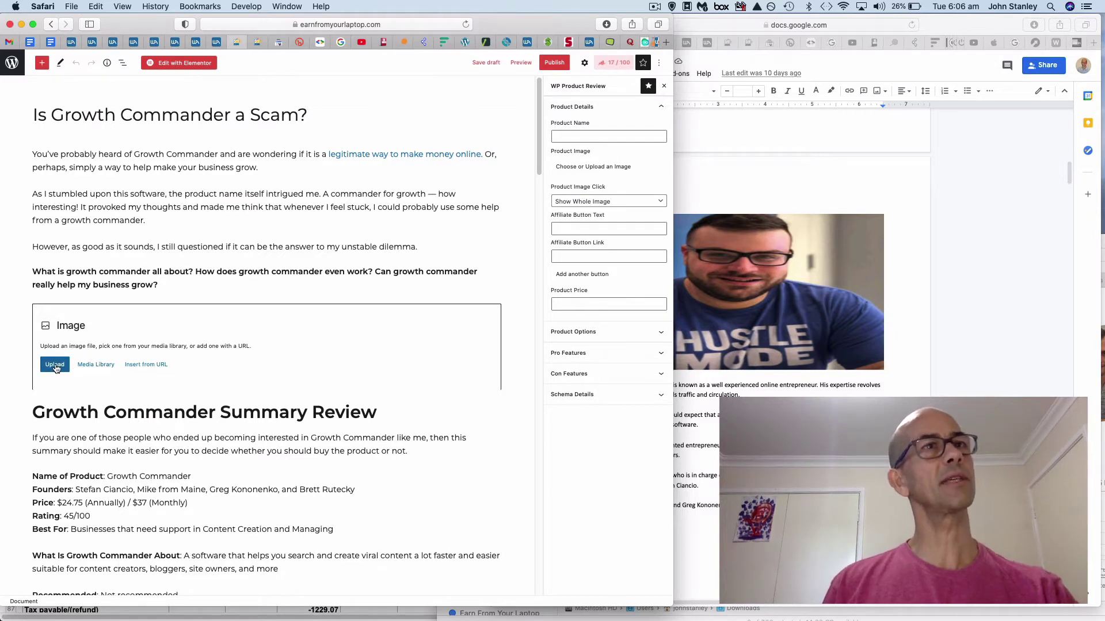
# - Insert Is-Growth-Commander-a-Scam.png from the media library into the empty image block, copying its title into the alt text
pyautogui.click(88, 367)
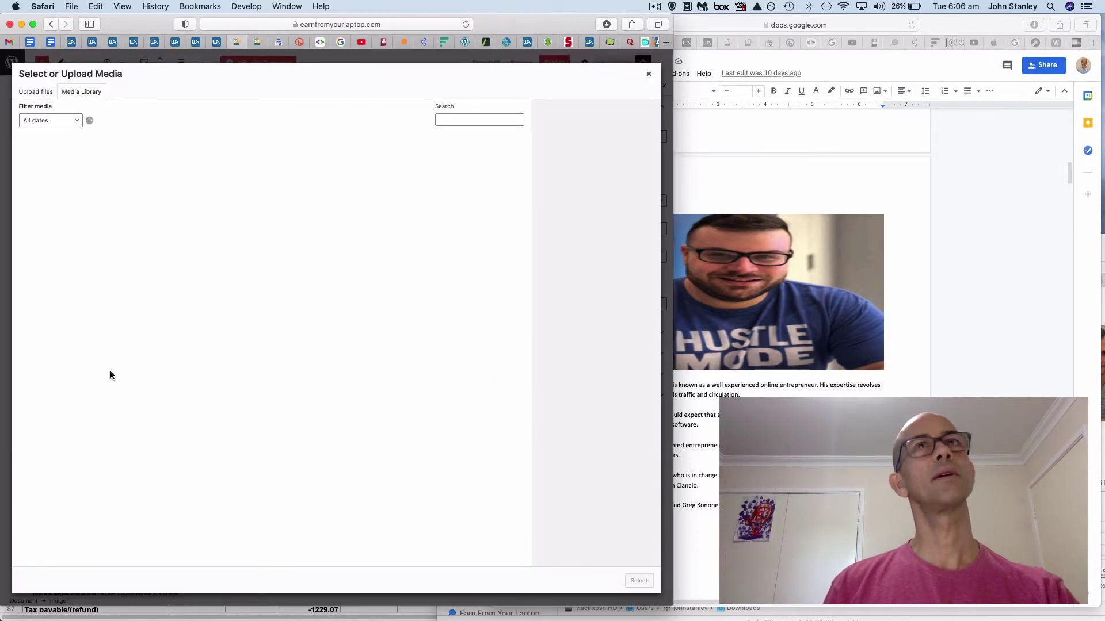
pyautogui.click(301, 166)
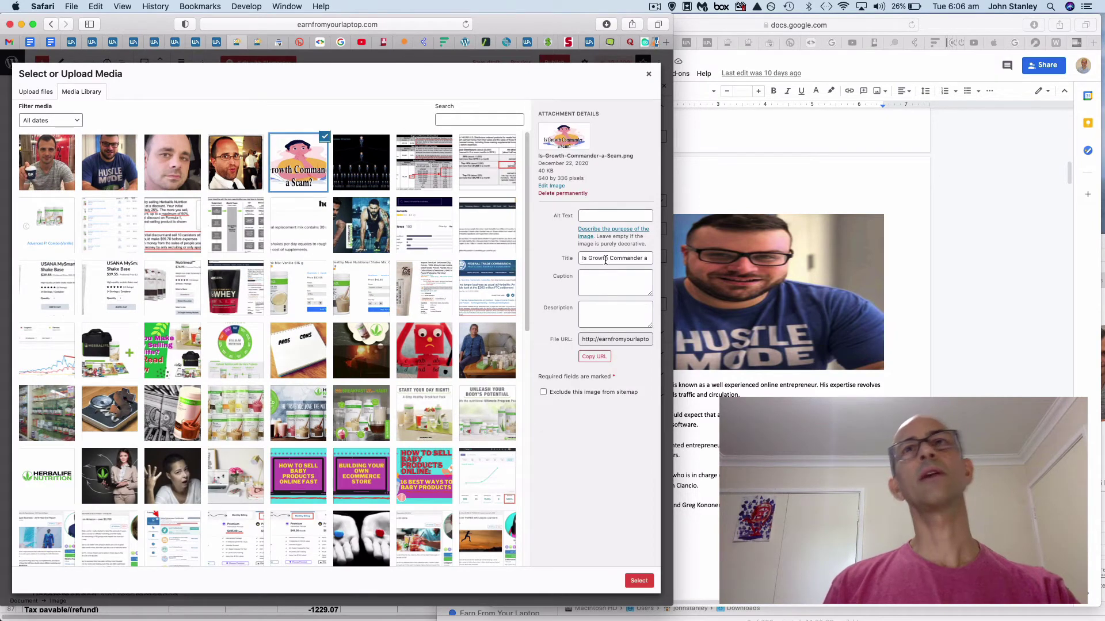
pyautogui.click(616, 261)
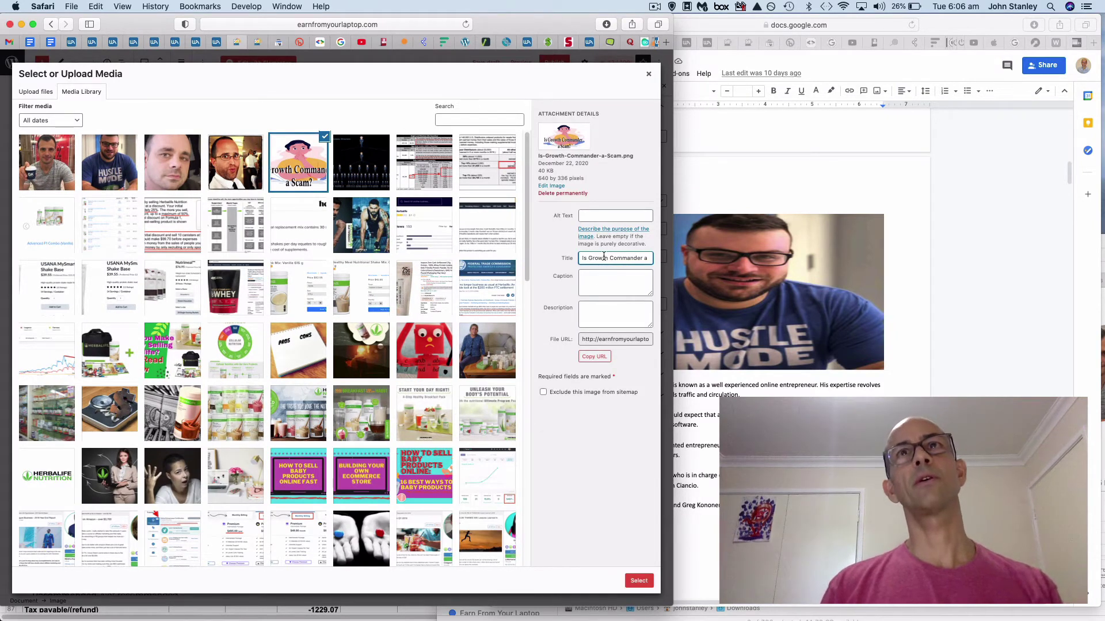
pyautogui.tripleClick(603, 257)
pyautogui.press('super+c')
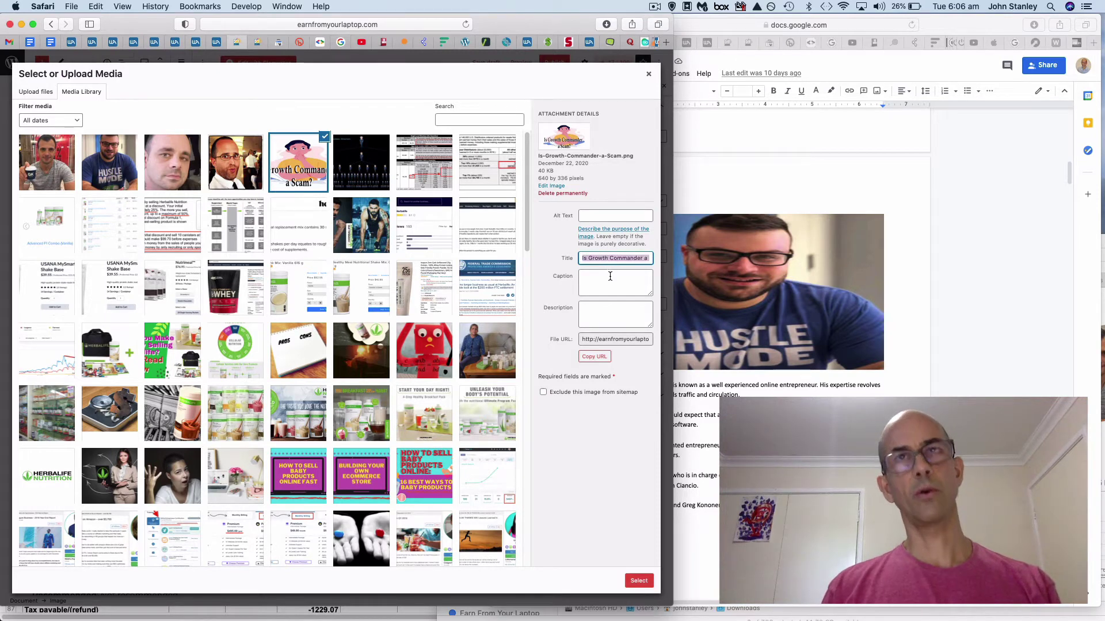
pyautogui.click(596, 215)
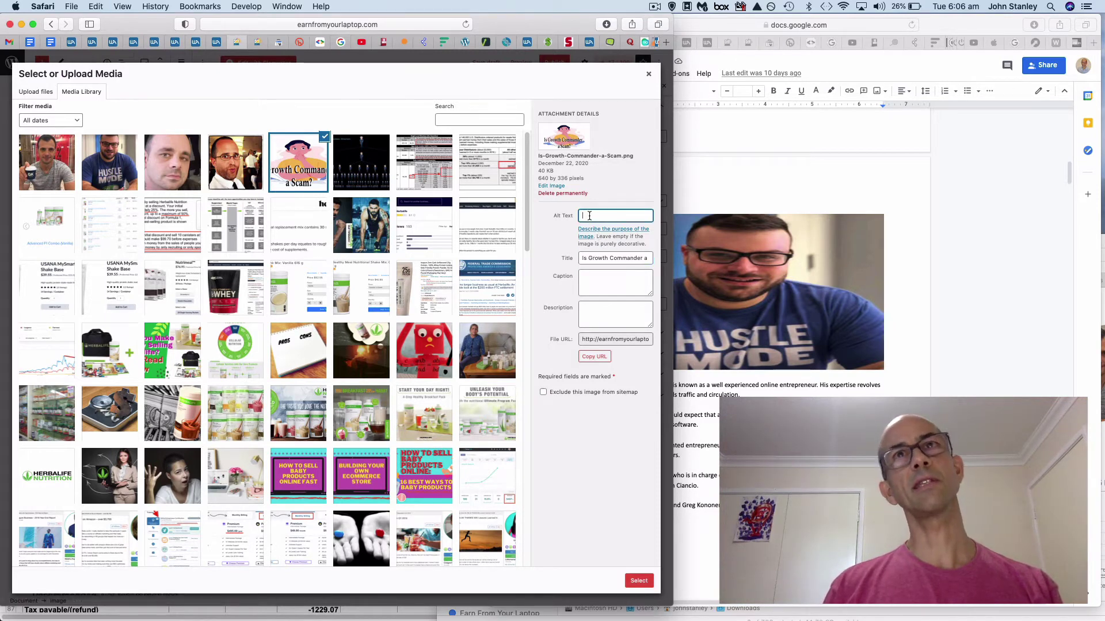
pyautogui.press('super+v')
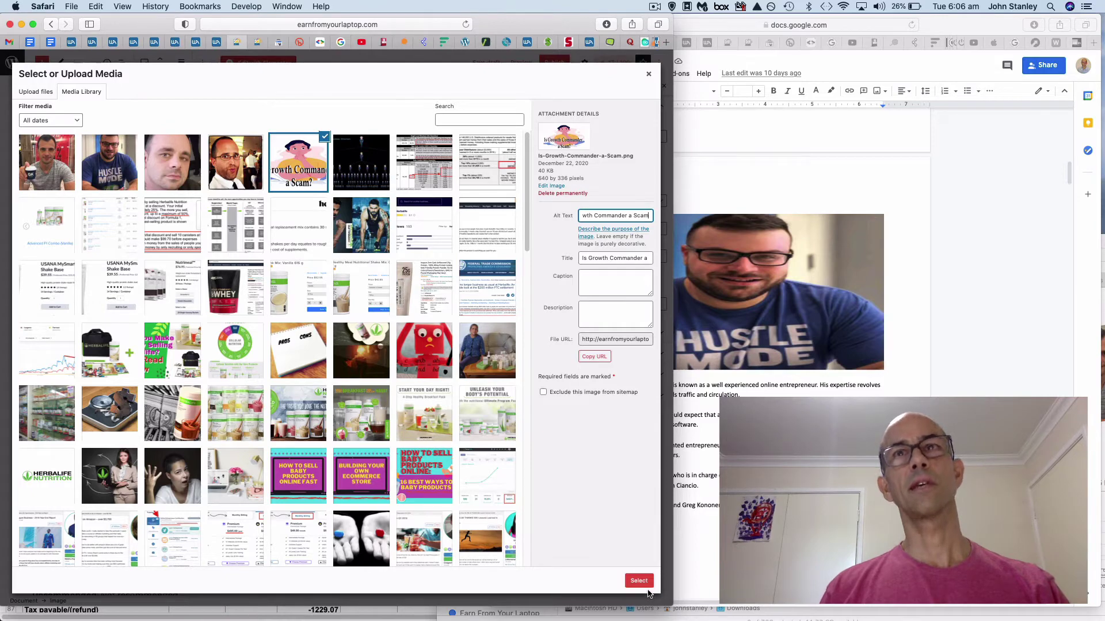
pyautogui.click(641, 582)
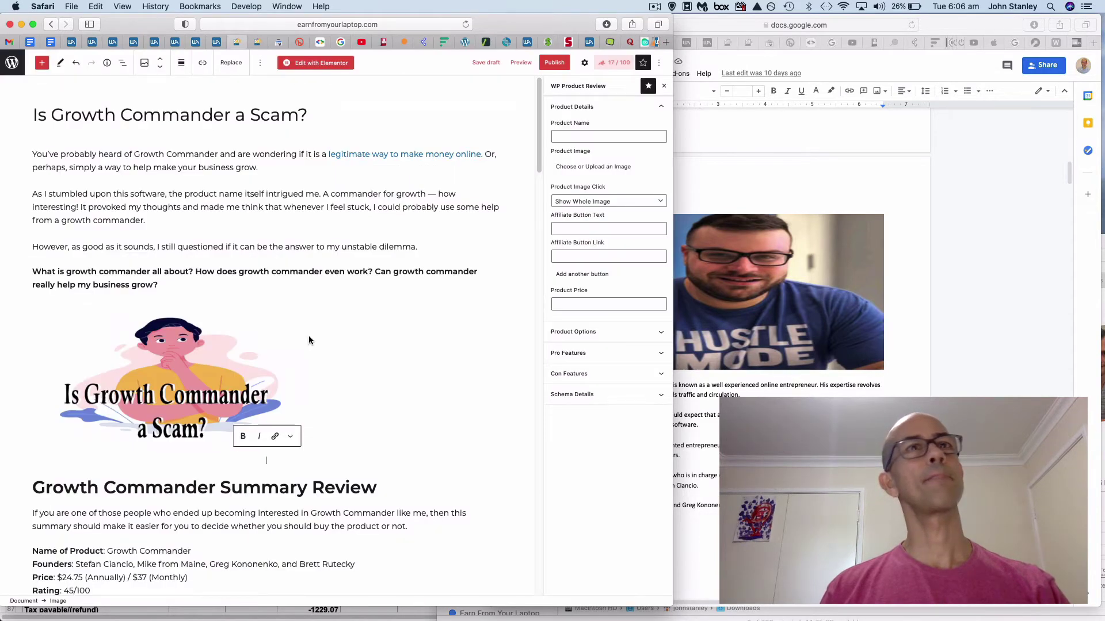
# - Center the "Is Growth Commander a Scam?" image in the post
pyautogui.click(195, 391)
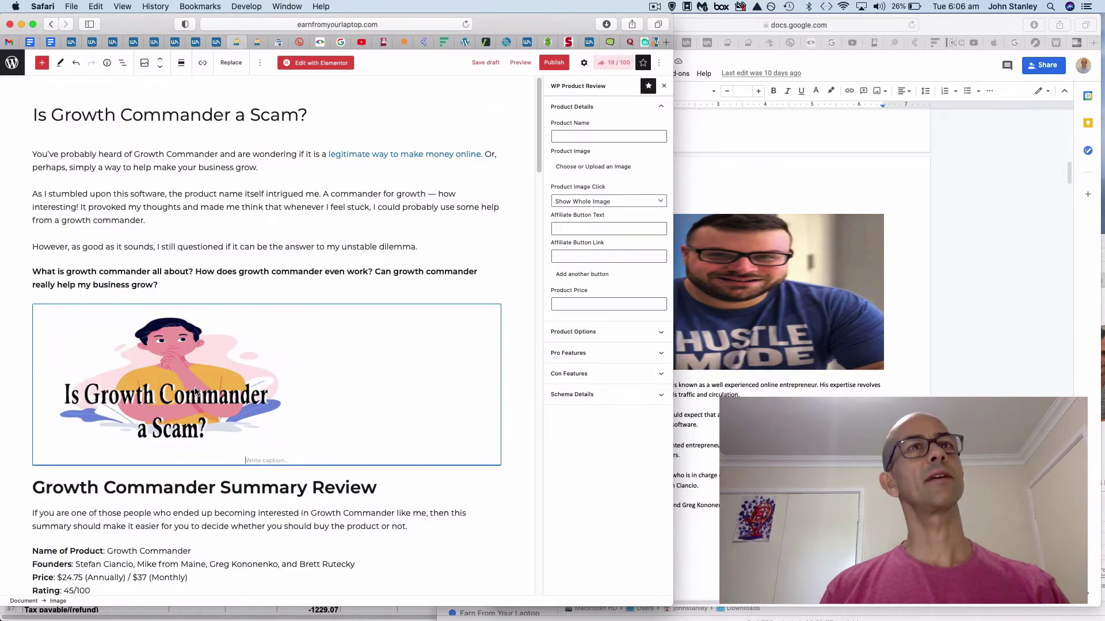
pyautogui.click(181, 62)
pyautogui.click(205, 110)
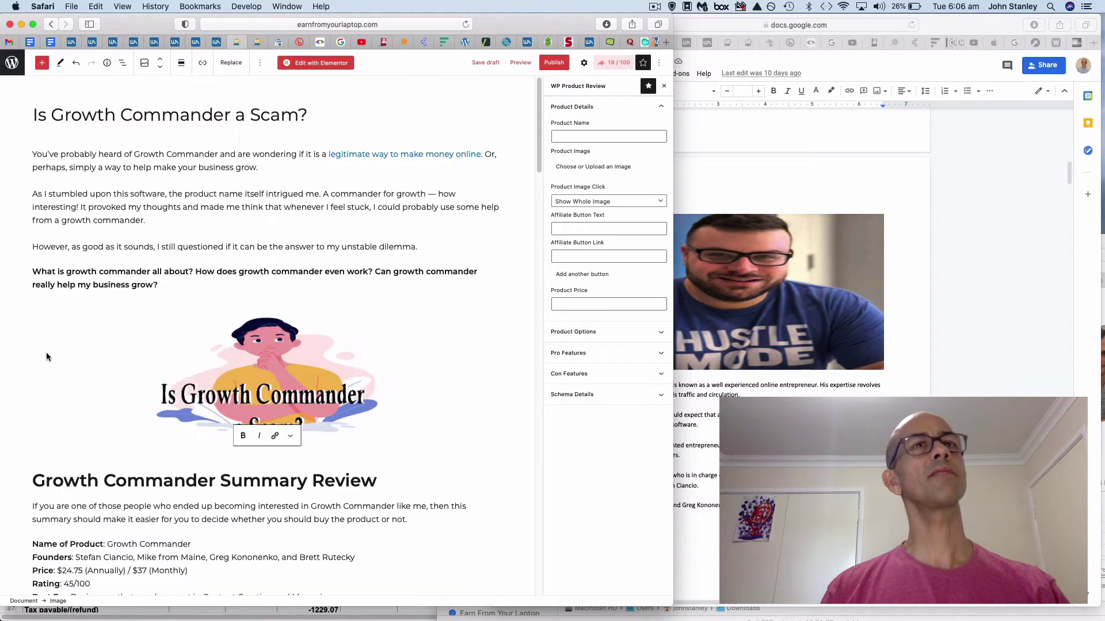
# - Choose the four Growth Commander creator portraits from the media library for the gallery under "Founders of Growth Commander"
pyautogui.scroll(-15, 282, 401)
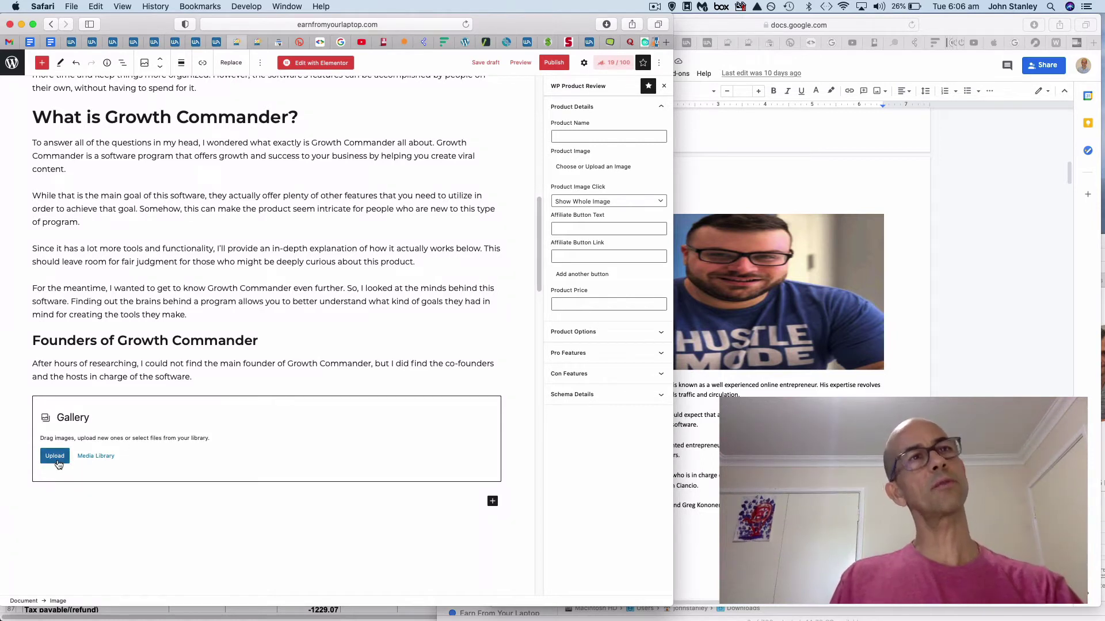
pyautogui.click(92, 460)
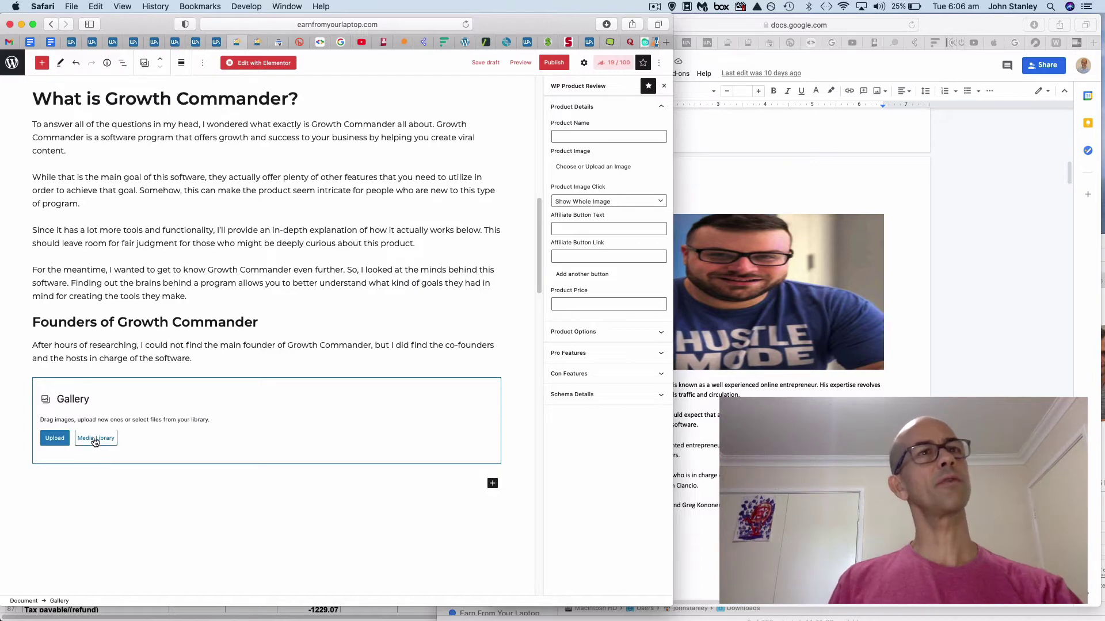
pyautogui.click(96, 439)
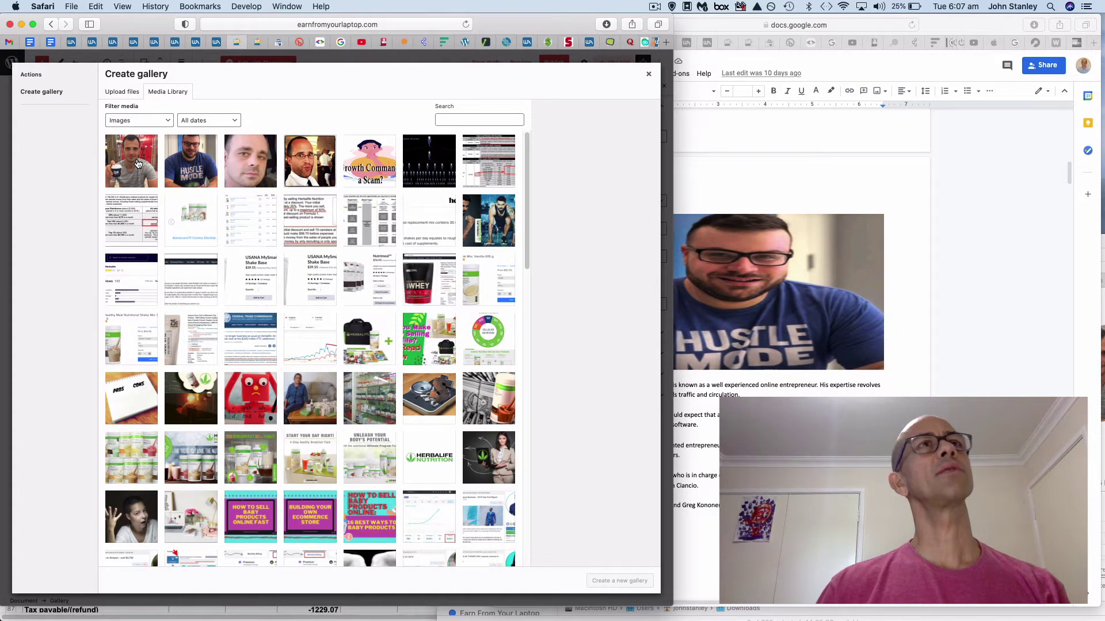
pyautogui.click(138, 164)
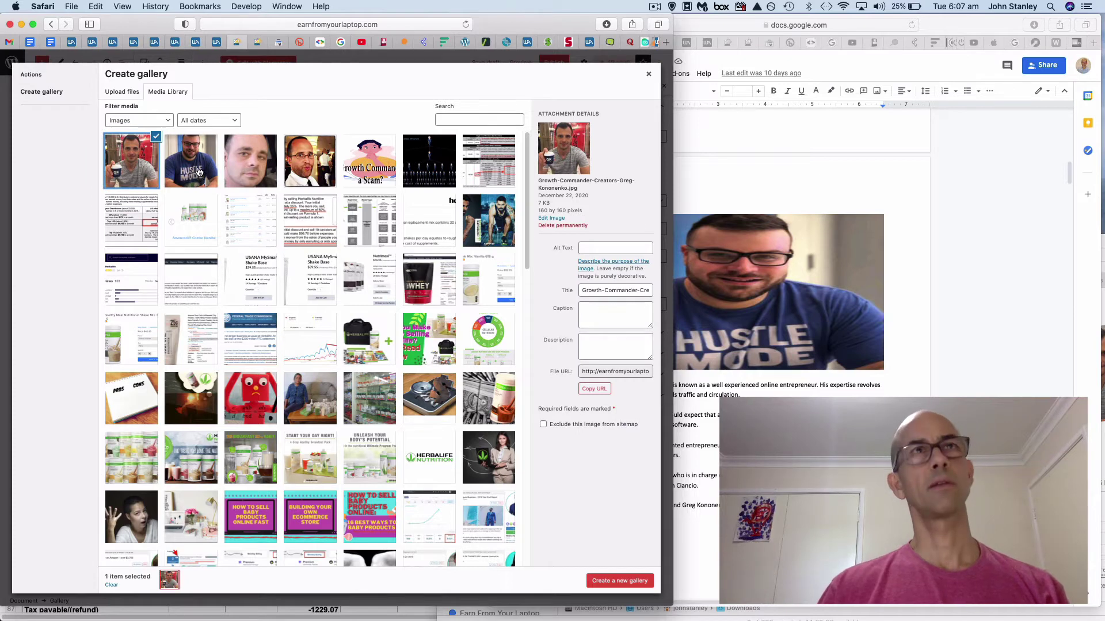
pyautogui.click(199, 172)
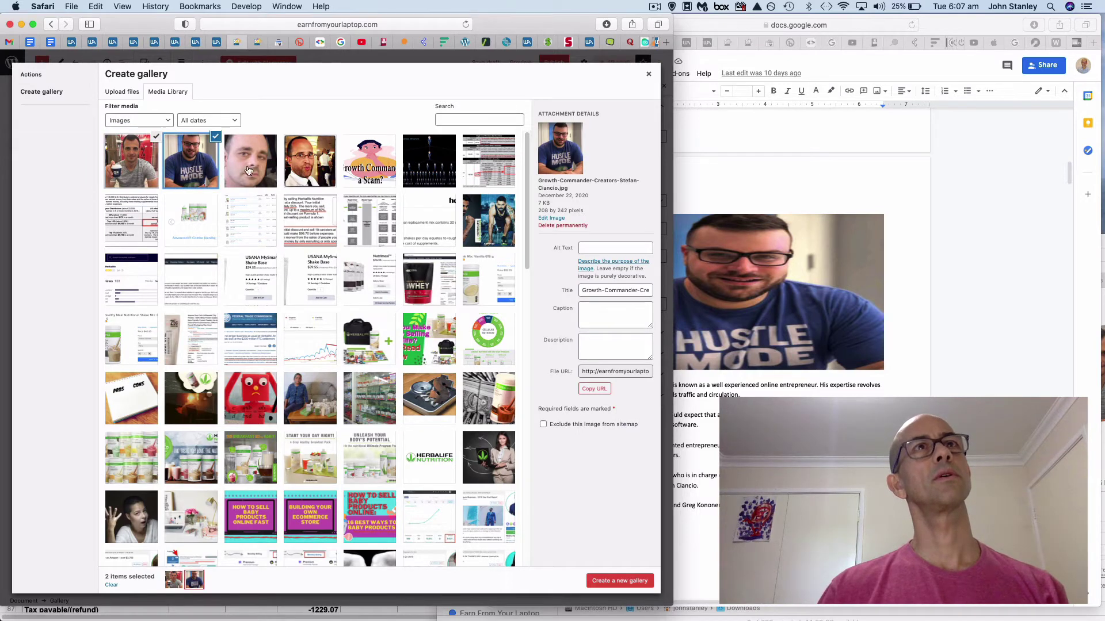
pyautogui.click(313, 167)
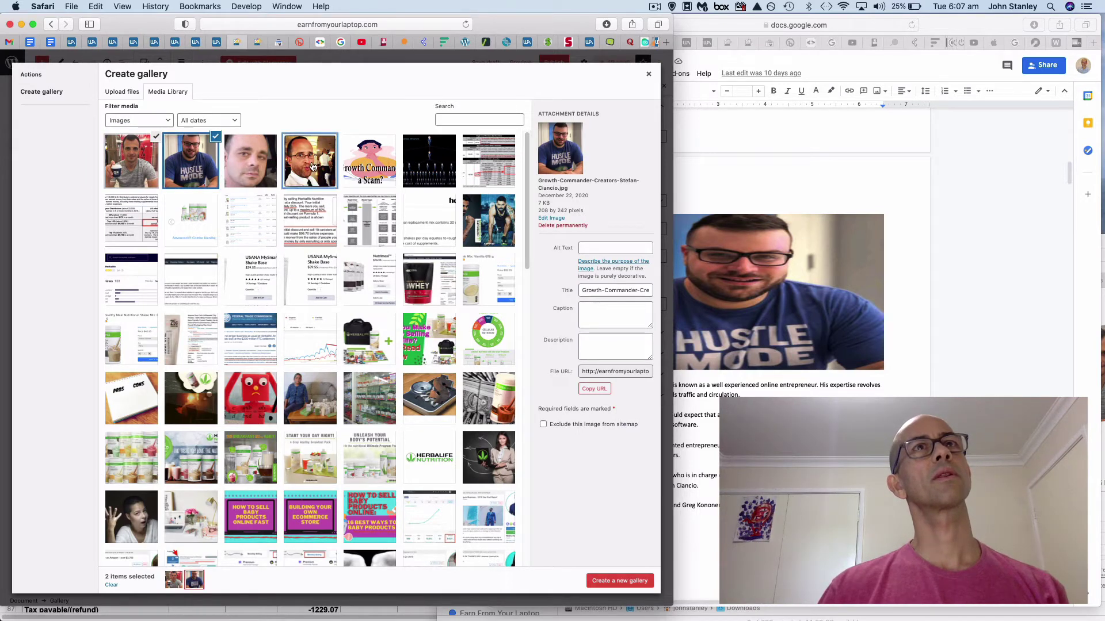
pyautogui.click(268, 167)
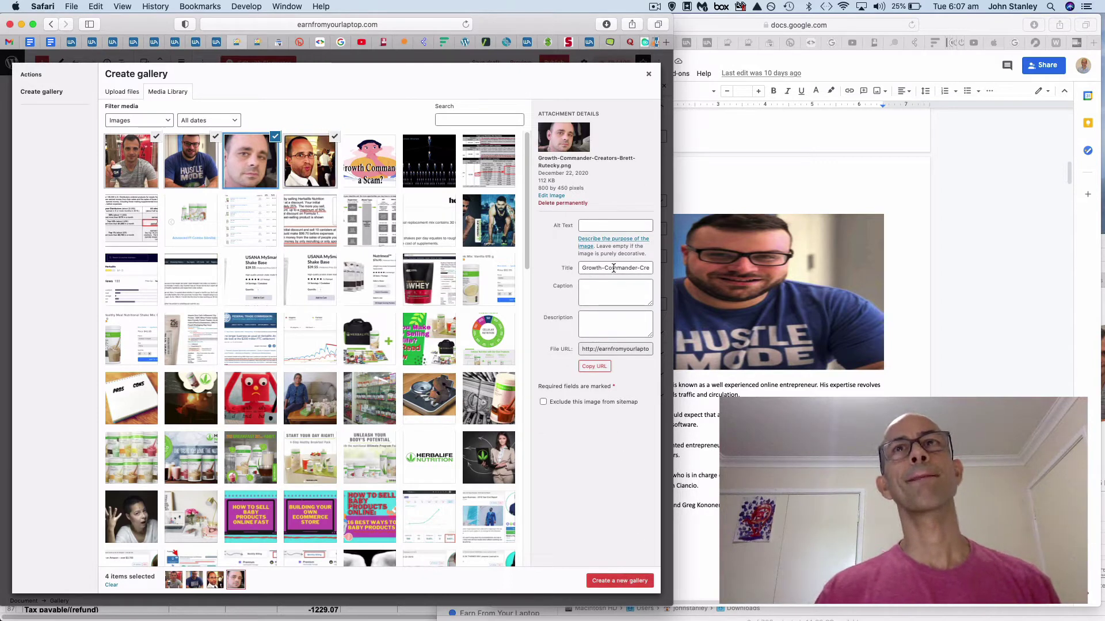
# - Shorten the title of the selected close-up PNG portrait to "Growth-Commander-Creators" by removing the creator's name
pyautogui.click(617, 268)
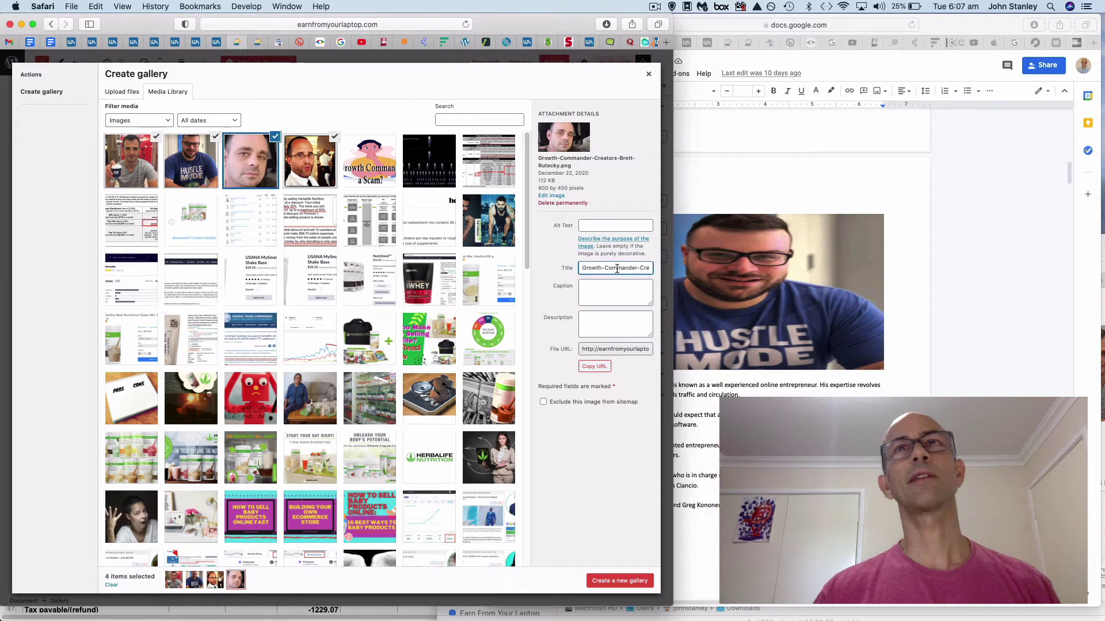
pyautogui.press('Right')
pyautogui.press('Right')
pyautogui.press('Right')
pyautogui.press('Right')
pyautogui.press('Right')
pyautogui.press('Right')
pyautogui.press('Right')
pyautogui.press('Right')
pyautogui.press('Right')
pyautogui.press('Right')
pyautogui.press('Right')
pyautogui.press('Right')
pyautogui.press('Right')
pyautogui.press('Right')
pyautogui.press('Right')
pyautogui.press('BackSpace')
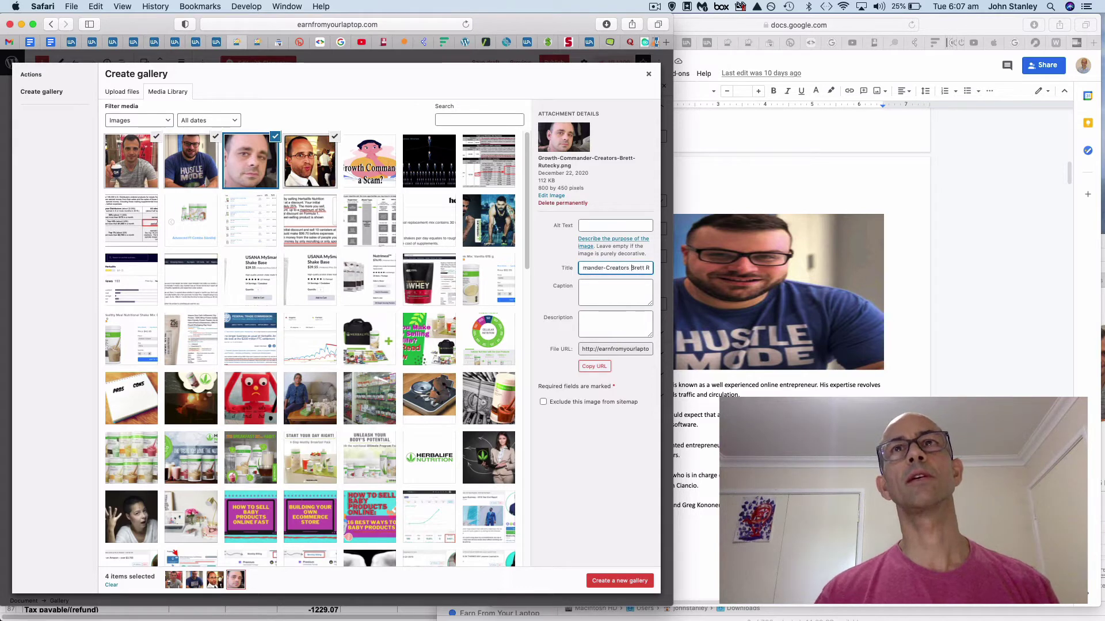
pyautogui.press('Right')
pyautogui.press('Right')
pyautogui.press('Right')
pyautogui.press('Right')
pyautogui.press('Right')
pyautogui.press('Right')
pyautogui.press('Right')
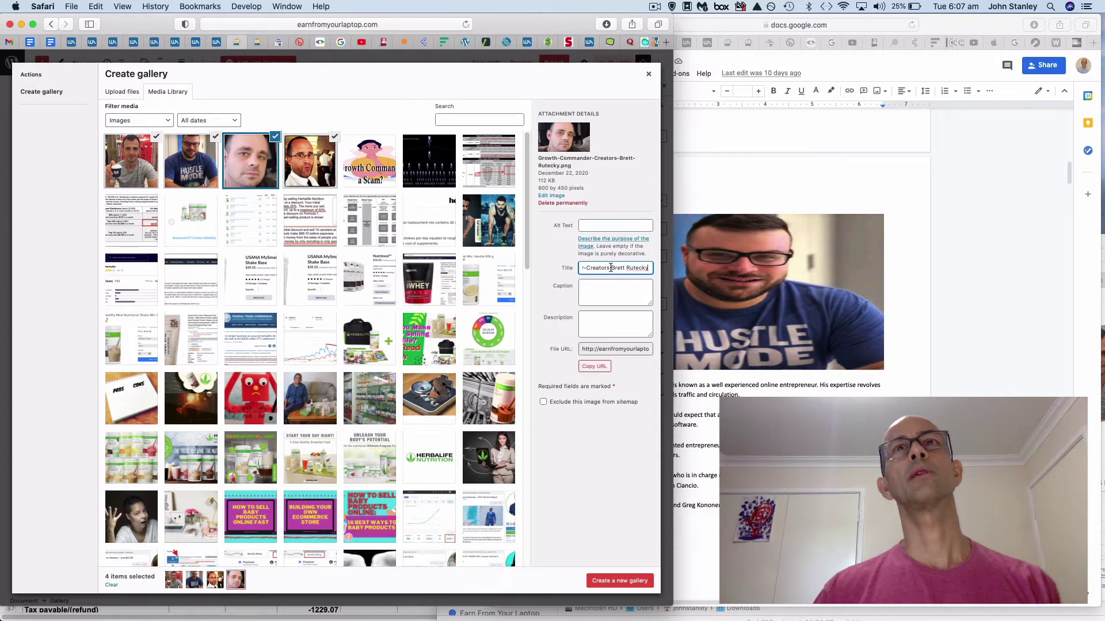
pyautogui.moveTo(610, 269); pyautogui.dragTo(673, 272)
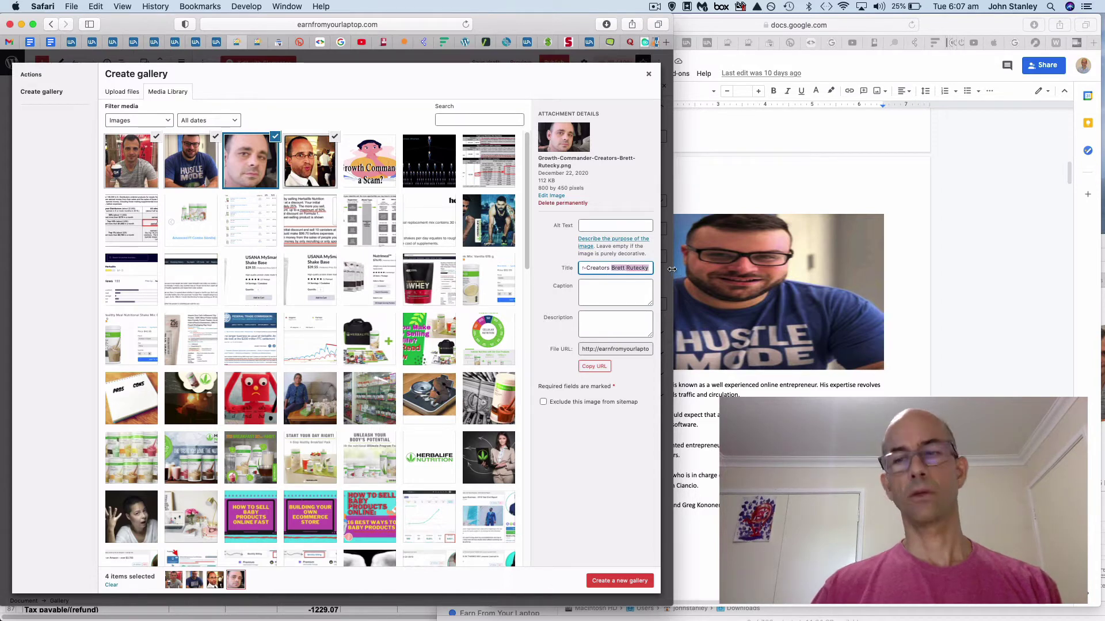
pyautogui.press('BackSpace')
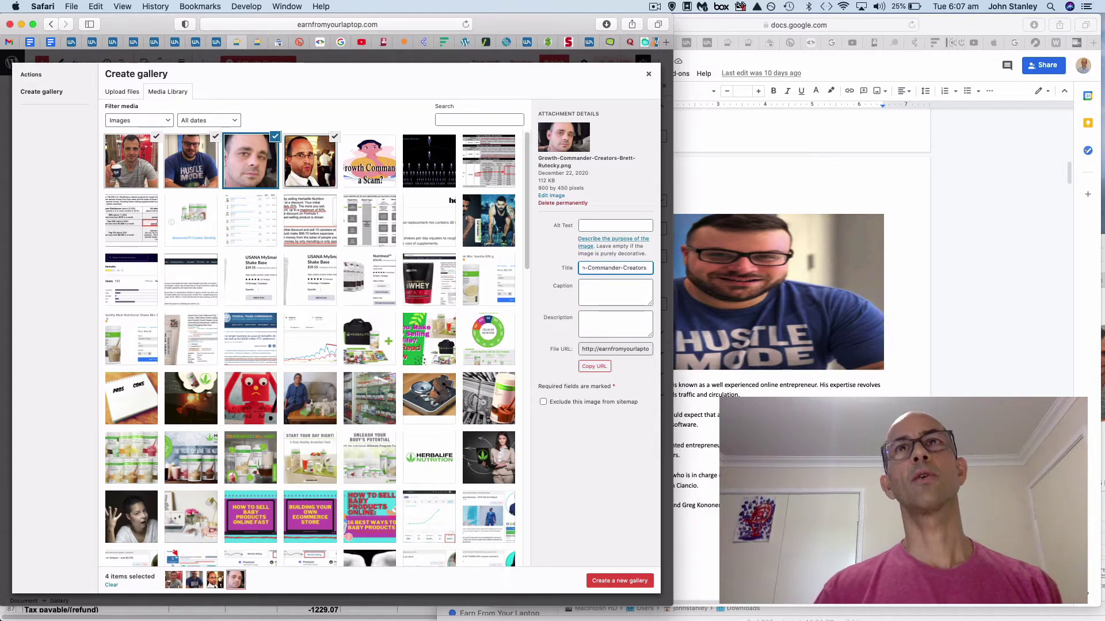
# - Copy the portrait's shortened title into its alt text and create a new gallery from the four selected portraits
pyautogui.tripleClick(593, 269)
pyautogui.press('super+c')
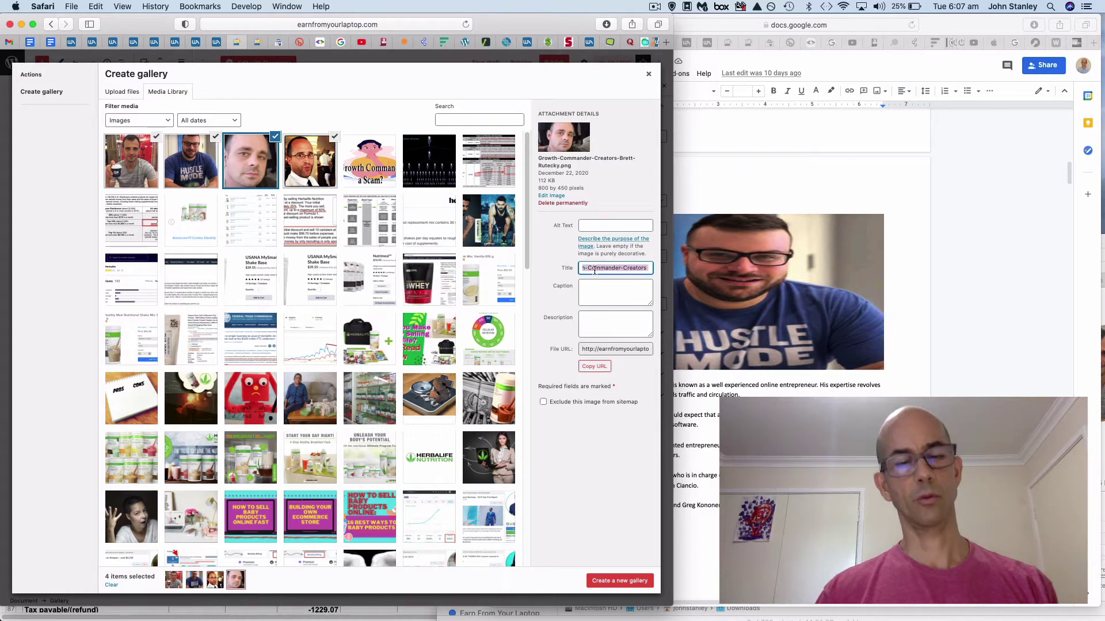
pyautogui.click(593, 225)
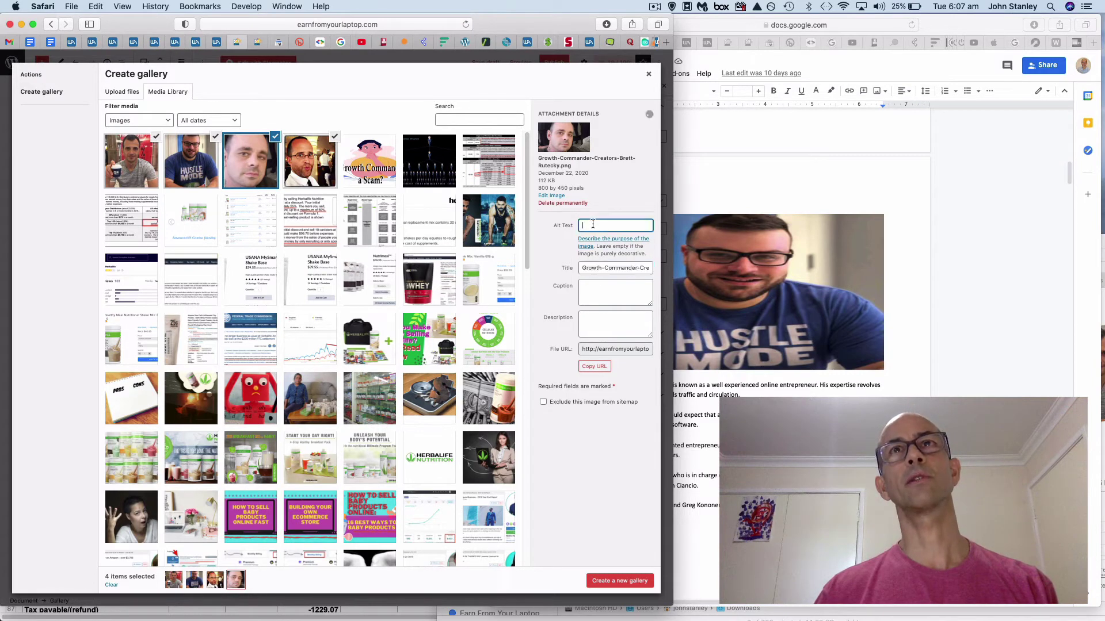
pyautogui.press('super+v')
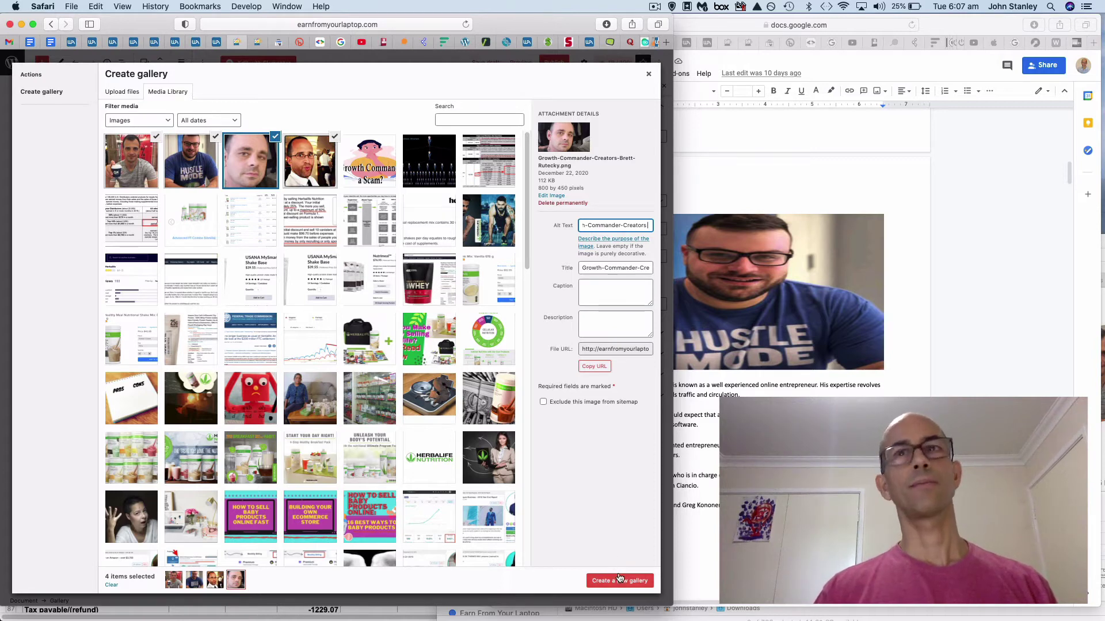
pyautogui.click(612, 583)
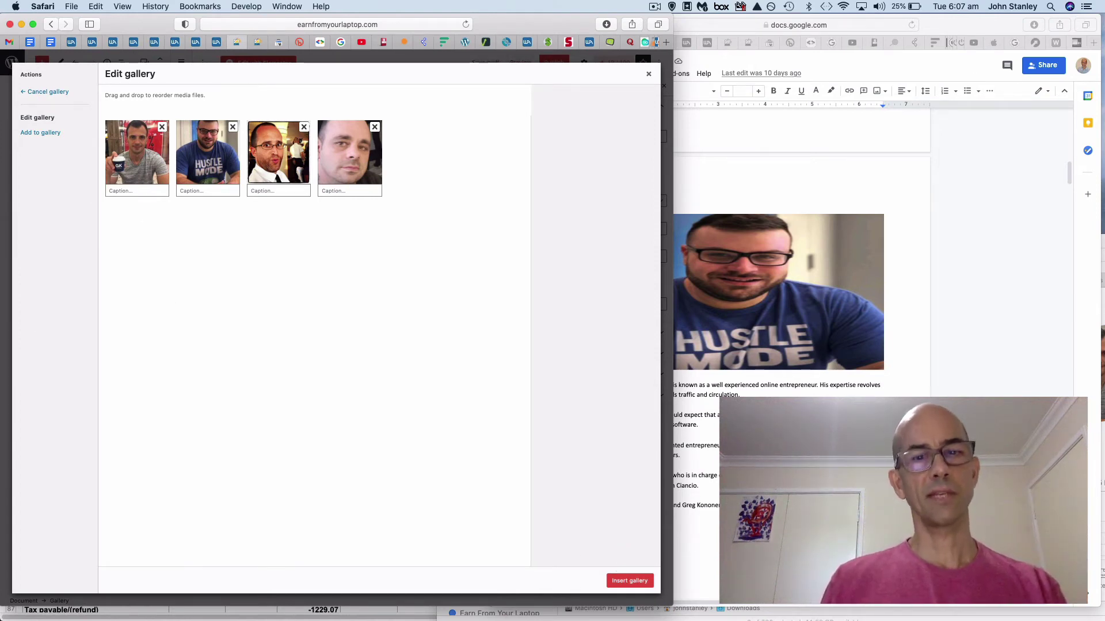
# - Switch to Finder, copy the creator's name from the first JPG's file name in Downloads, and paste it as the second gallery portrait's caption
pyautogui.press('super+Tab')
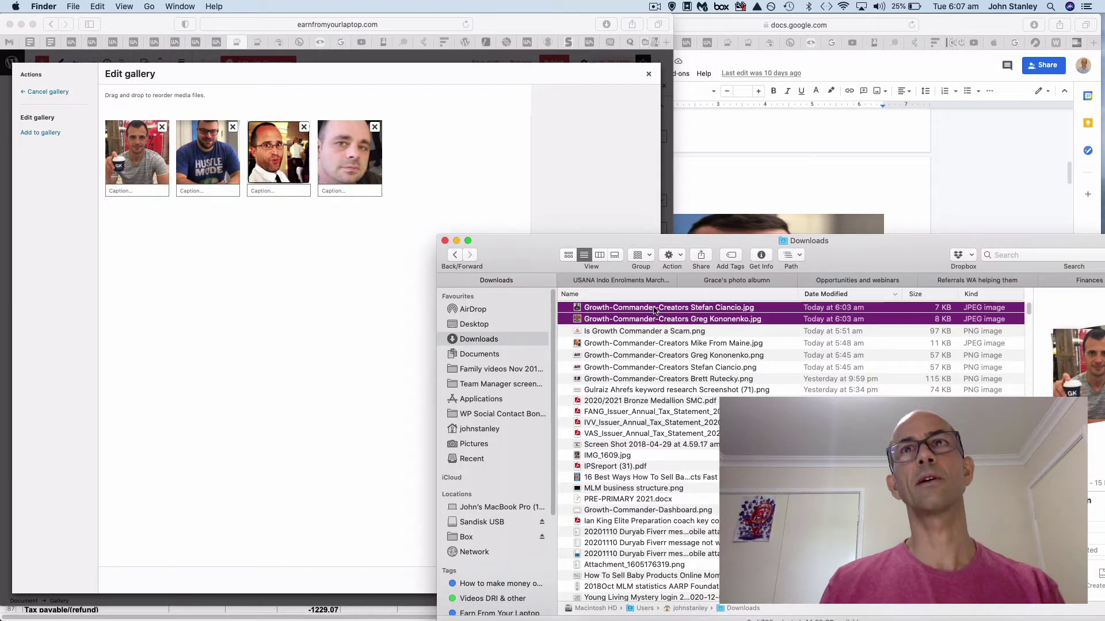
pyautogui.click(654, 309)
pyautogui.rightClick(707, 308)
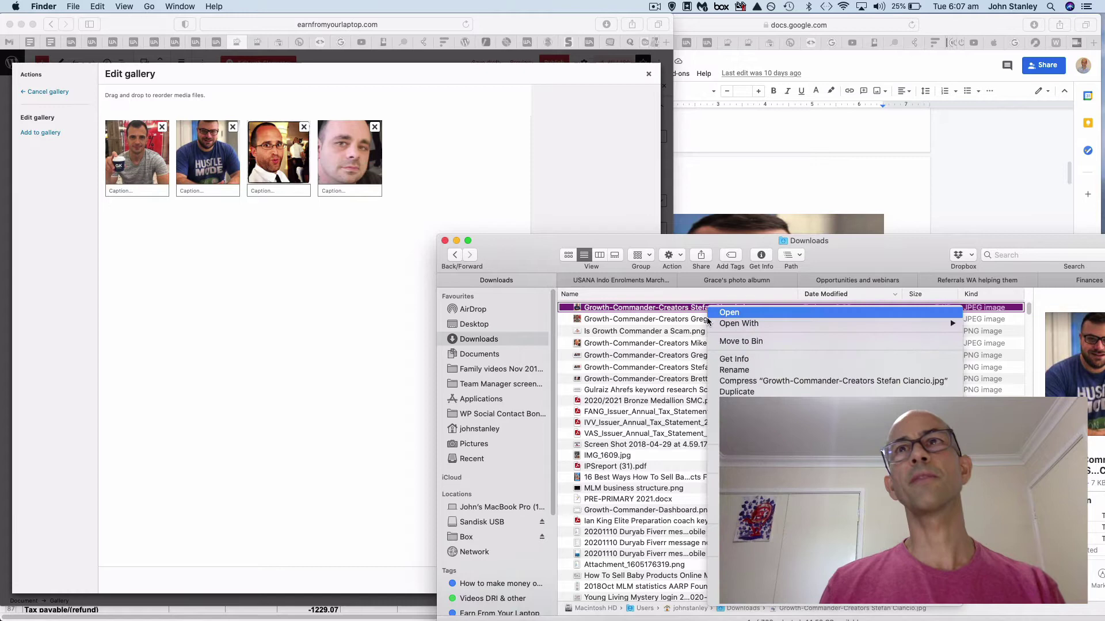
pyautogui.click(726, 371)
pyautogui.moveTo(691, 308); pyautogui.dragTo(742, 309)
pyautogui.press('super+c')
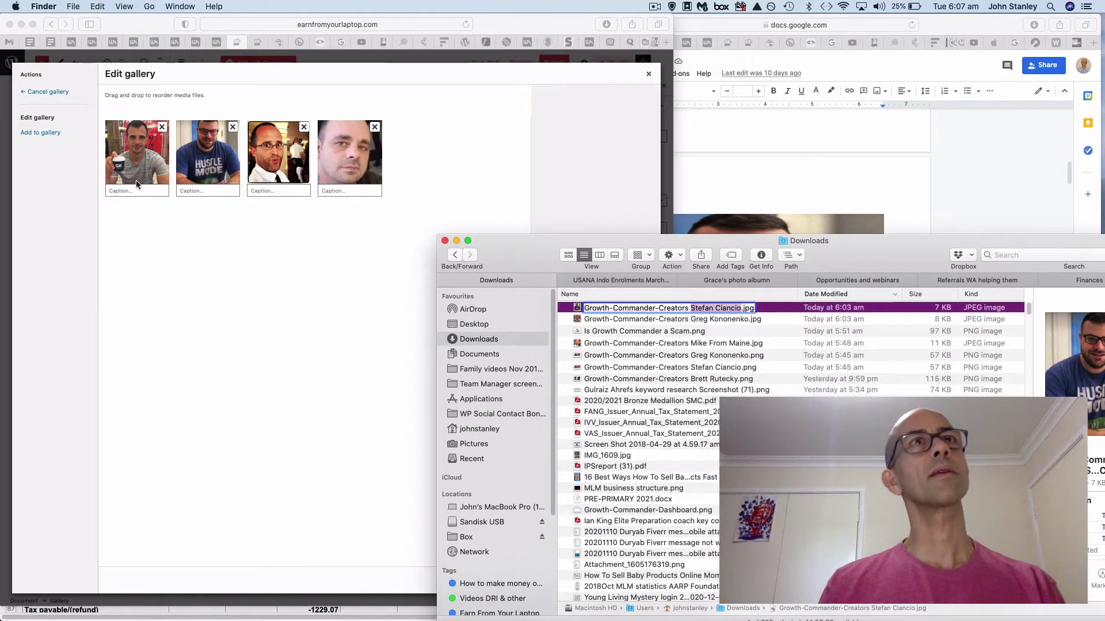
pyautogui.click(188, 194)
pyautogui.press('super+v')
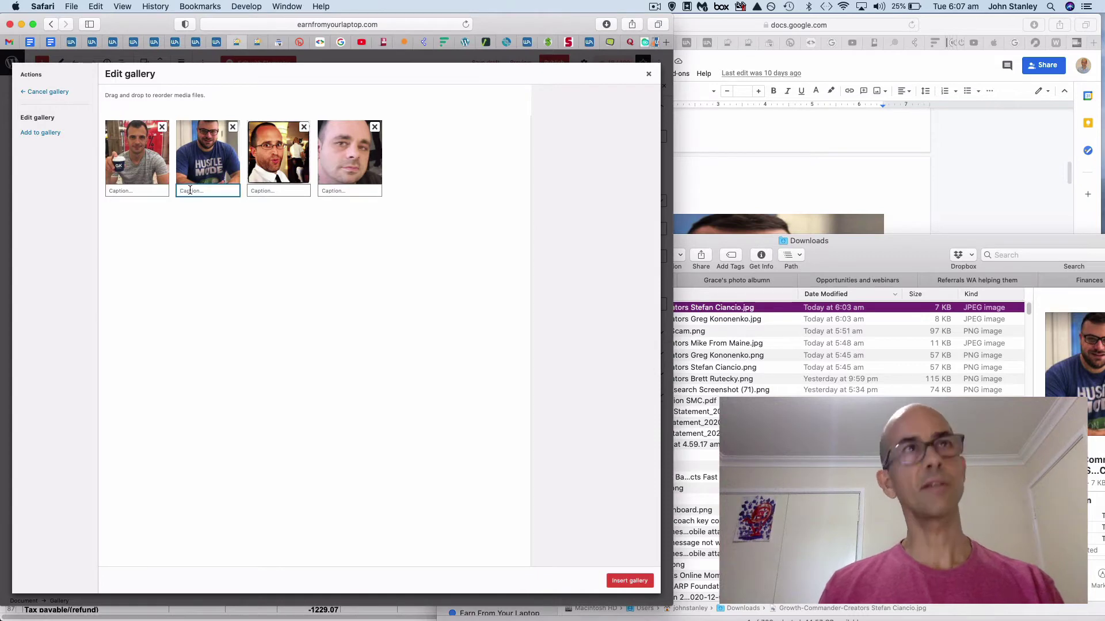
# - Caption the first gallery portrait with the creator's name taken from the matching JPG file name in Downloads
pyautogui.click(709, 308)
pyautogui.click(709, 320)
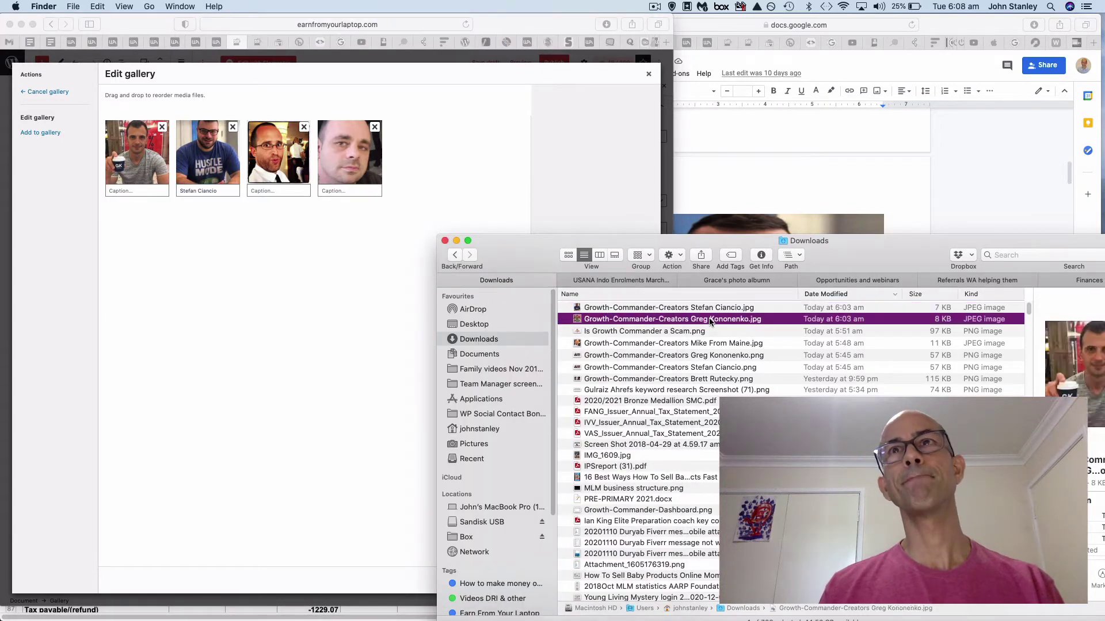
pyautogui.rightClick(709, 321)
pyautogui.click(732, 382)
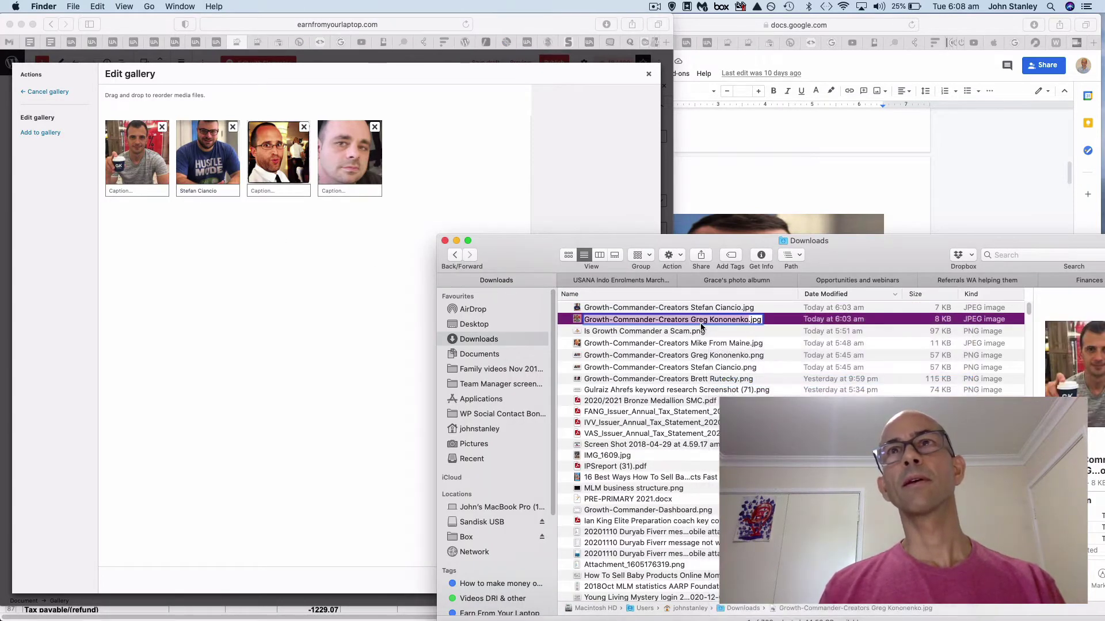
pyautogui.moveTo(693, 320); pyautogui.dragTo(742, 320)
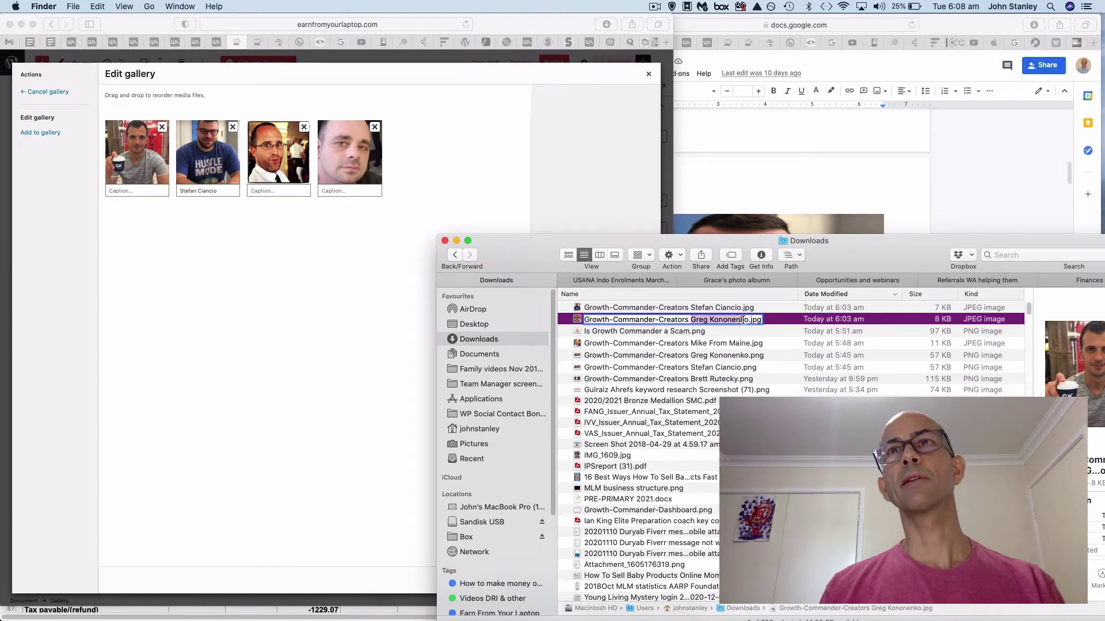
pyautogui.click(123, 192)
pyautogui.click(122, 192)
pyautogui.write('Greg Kononenko')
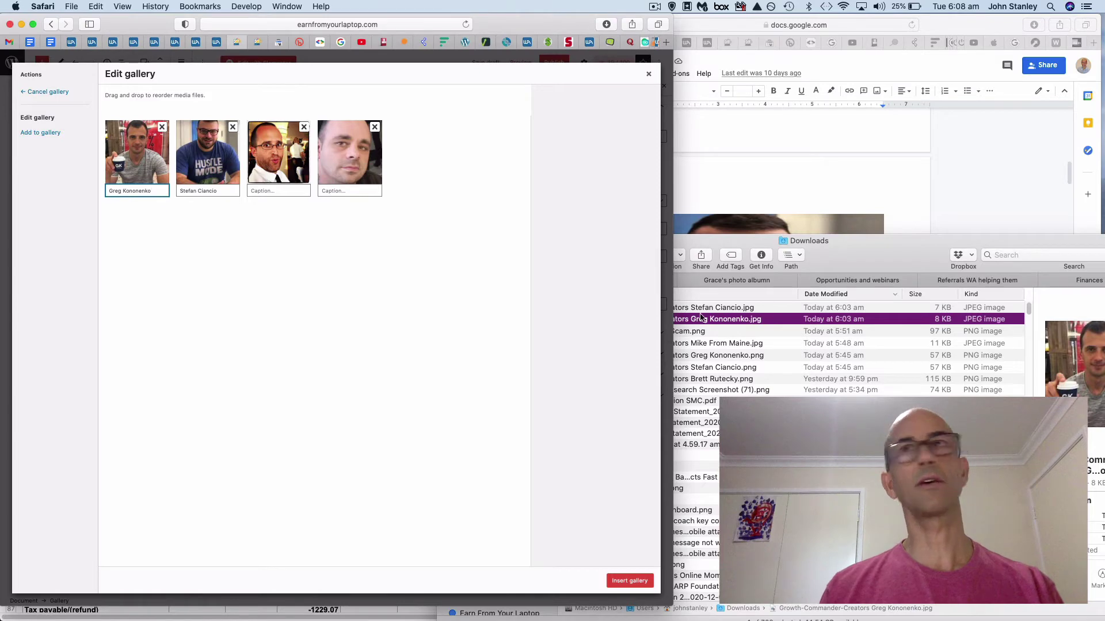
# - Caption the third gallery portrait with the creator's name copied from the JPG file dated 5:48 am in Downloads
pyautogui.click(730, 358)
pyautogui.click(710, 344)
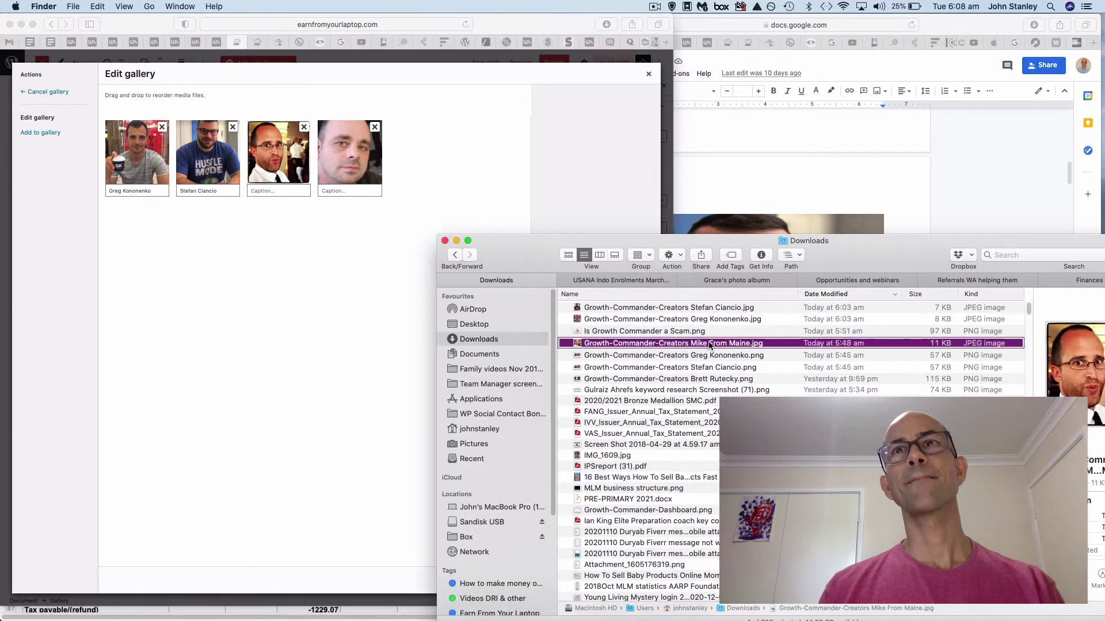
pyautogui.rightClick(710, 344)
pyautogui.click(736, 381)
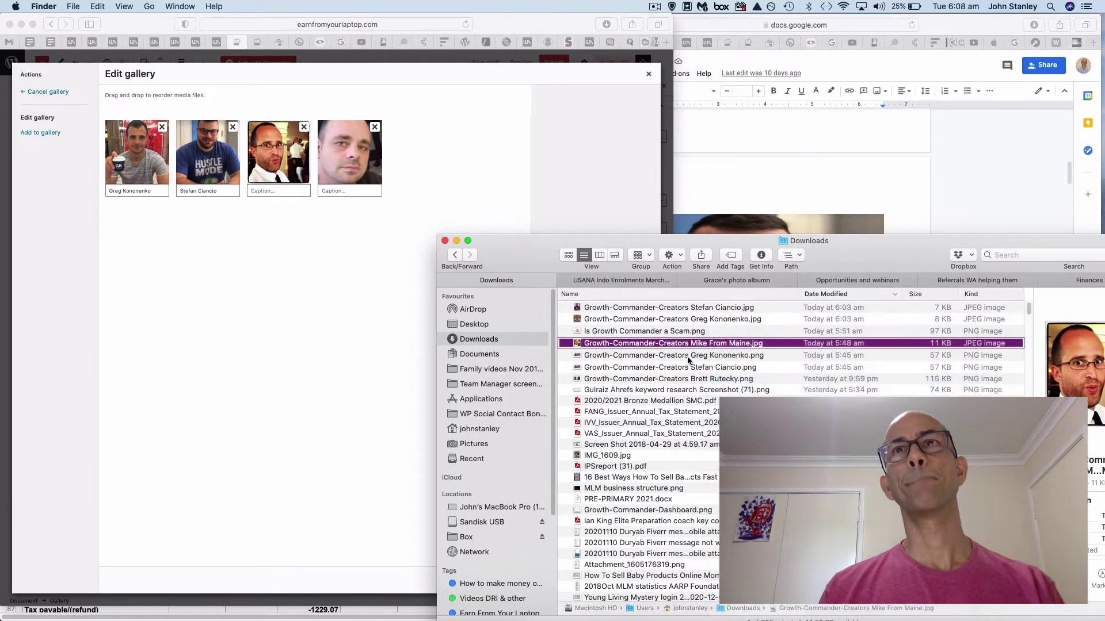
pyautogui.click(690, 344)
pyautogui.moveTo(694, 344); pyautogui.dragTo(752, 344)
pyautogui.press('super+c')
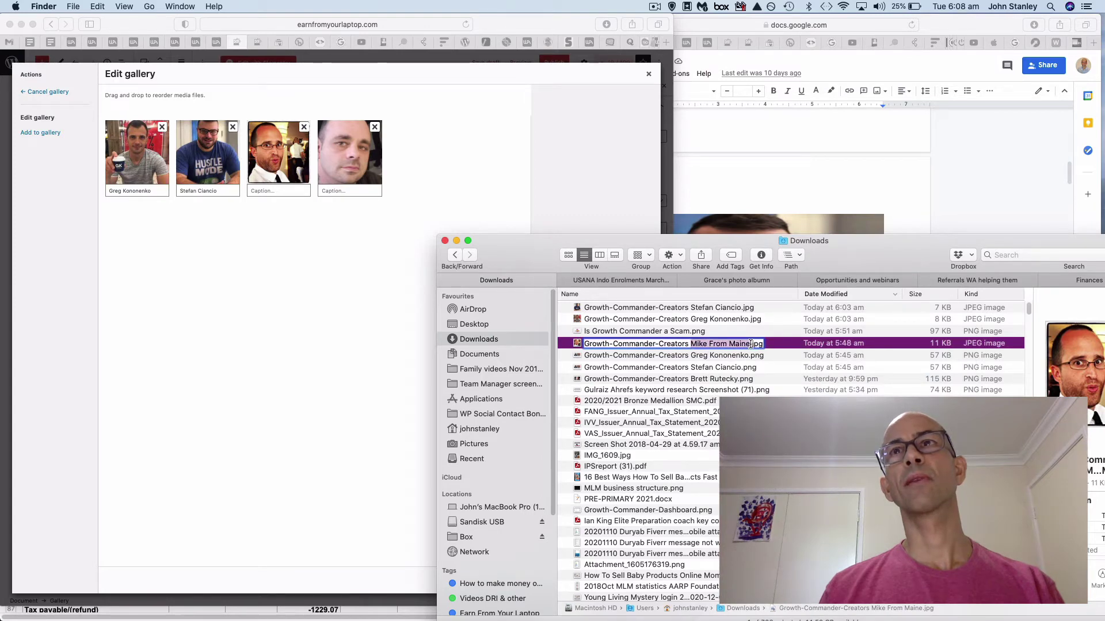
pyautogui.click(276, 196)
pyautogui.press('super+v')
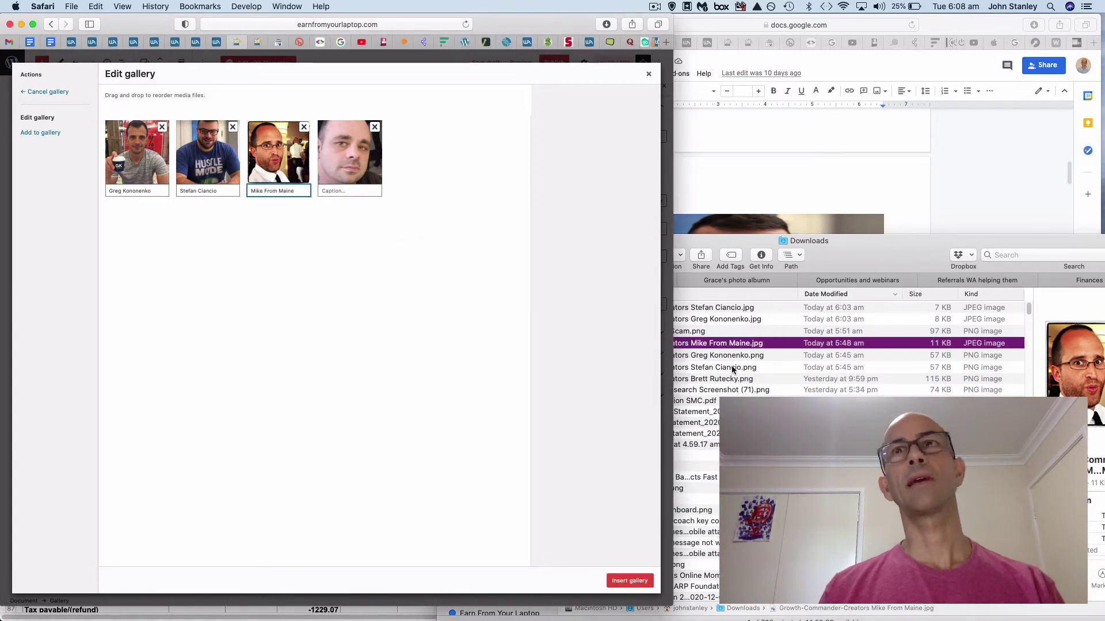
# - Caption the fourth gallery portrait with the creator's name taken from the matching PNG file name in Downloads
pyautogui.click(712, 379)
pyautogui.rightClick(682, 378)
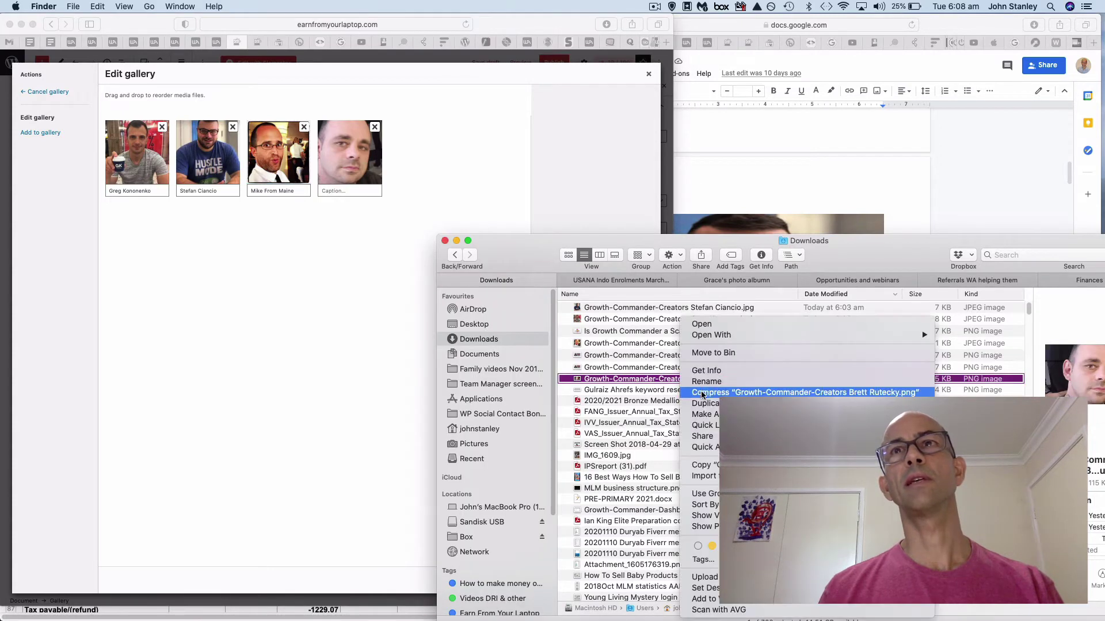
pyautogui.click(706, 381)
pyautogui.click(690, 379)
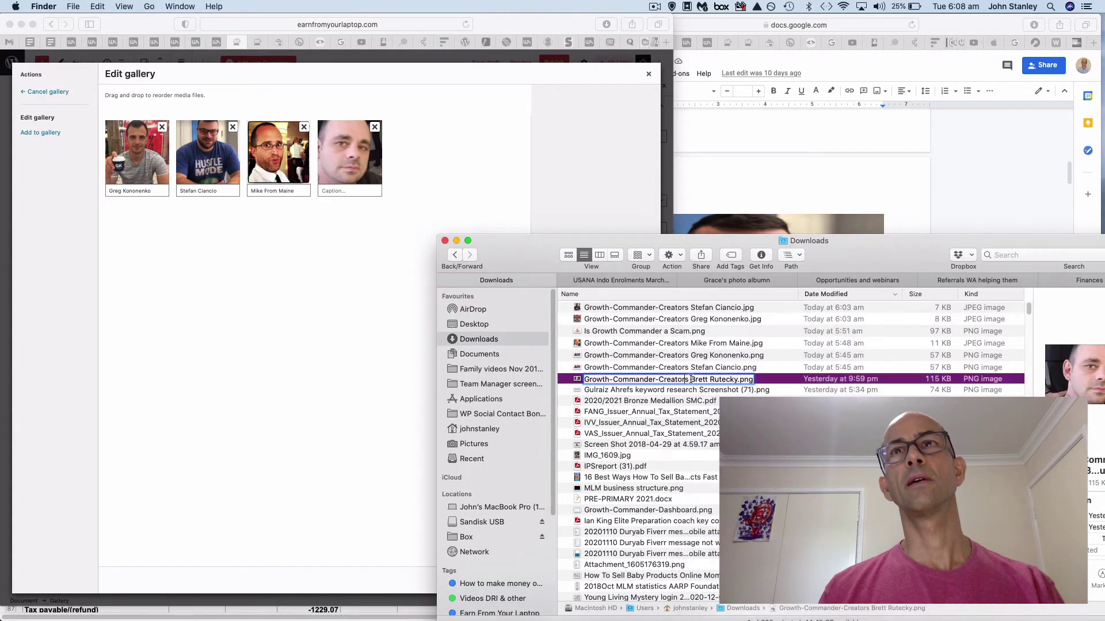
pyautogui.moveTo(690, 379); pyautogui.dragTo(717, 379)
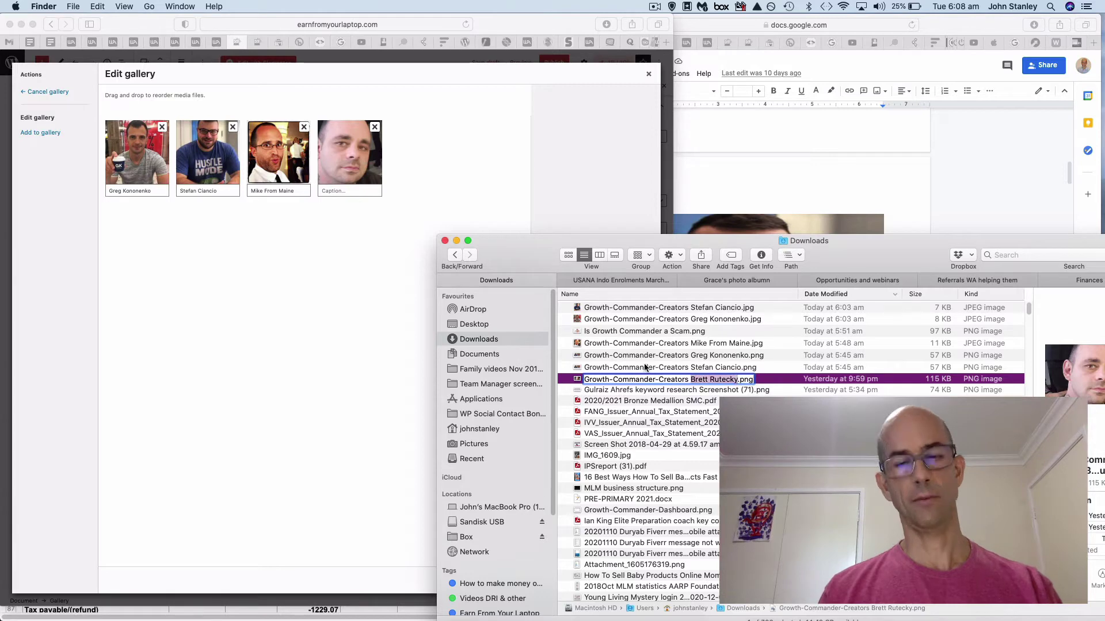
pyautogui.click(334, 191)
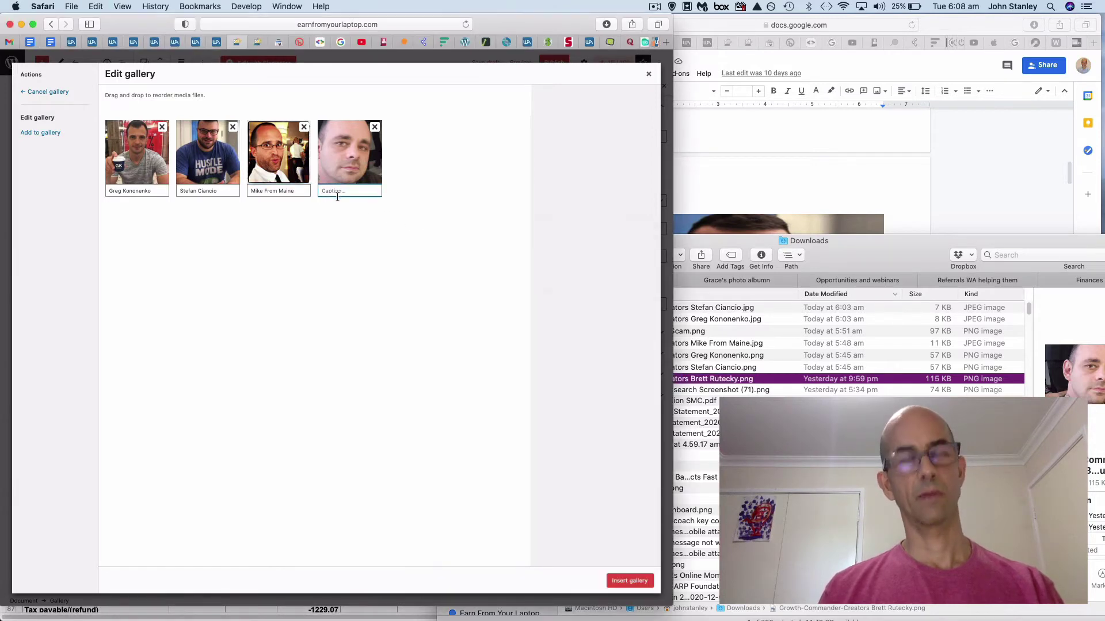
pyautogui.write('Brett Rutecky')
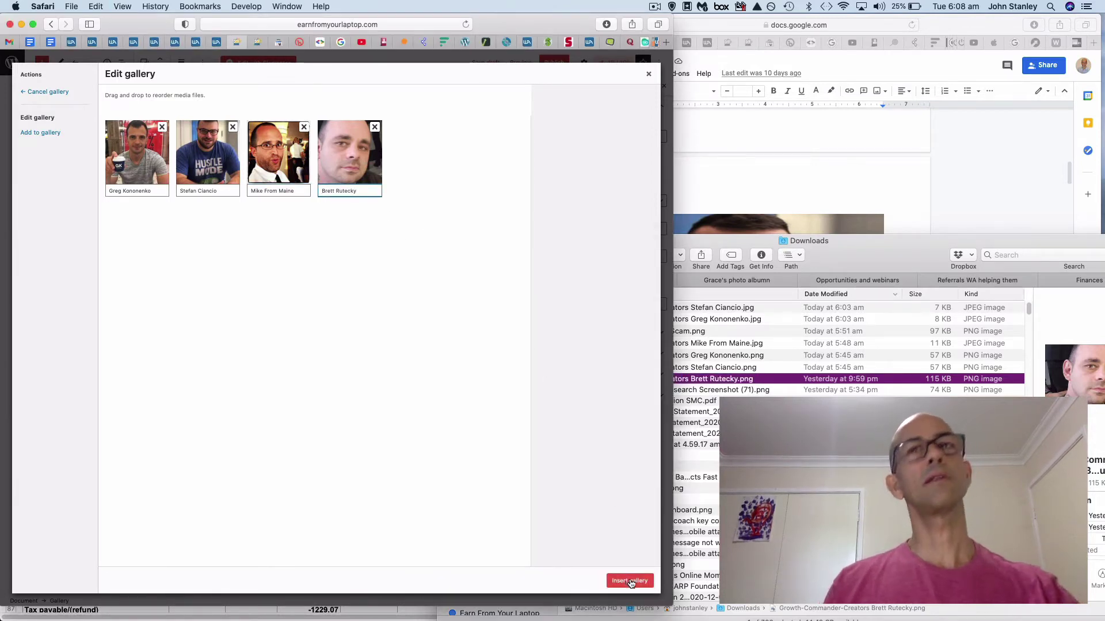
# - Insert the captioned four-portrait gallery into the post and check its layout under the Founders of Growth Commander heading
pyautogui.click(629, 582)
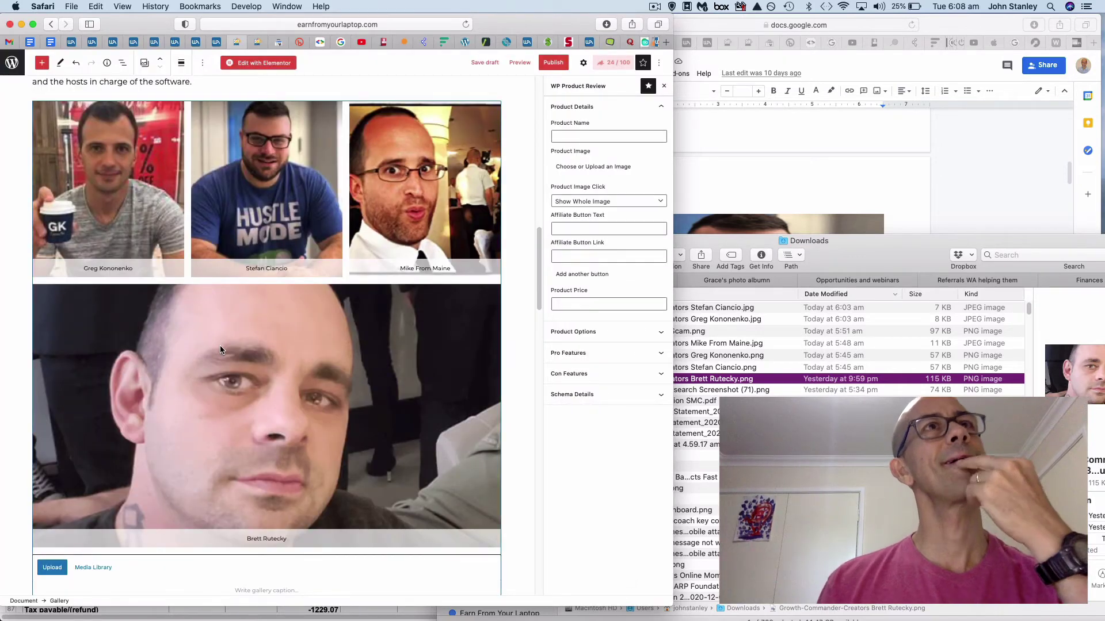
pyautogui.scroll(5, 225, 396)
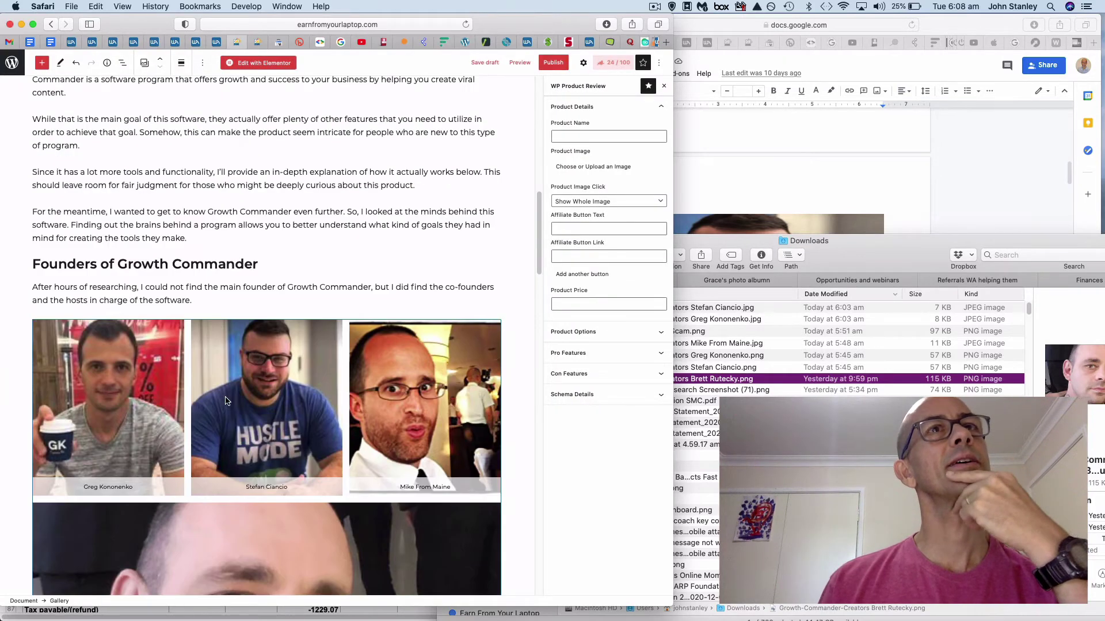
pyautogui.scroll(-4, 305, 424)
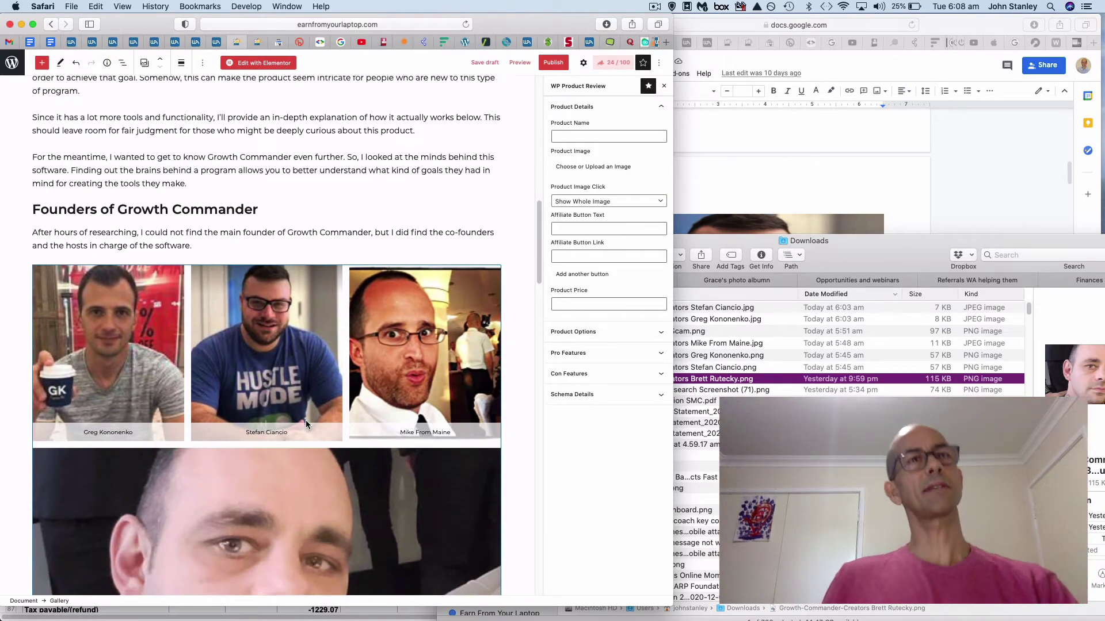
pyautogui.scroll(-2, 186, 471)
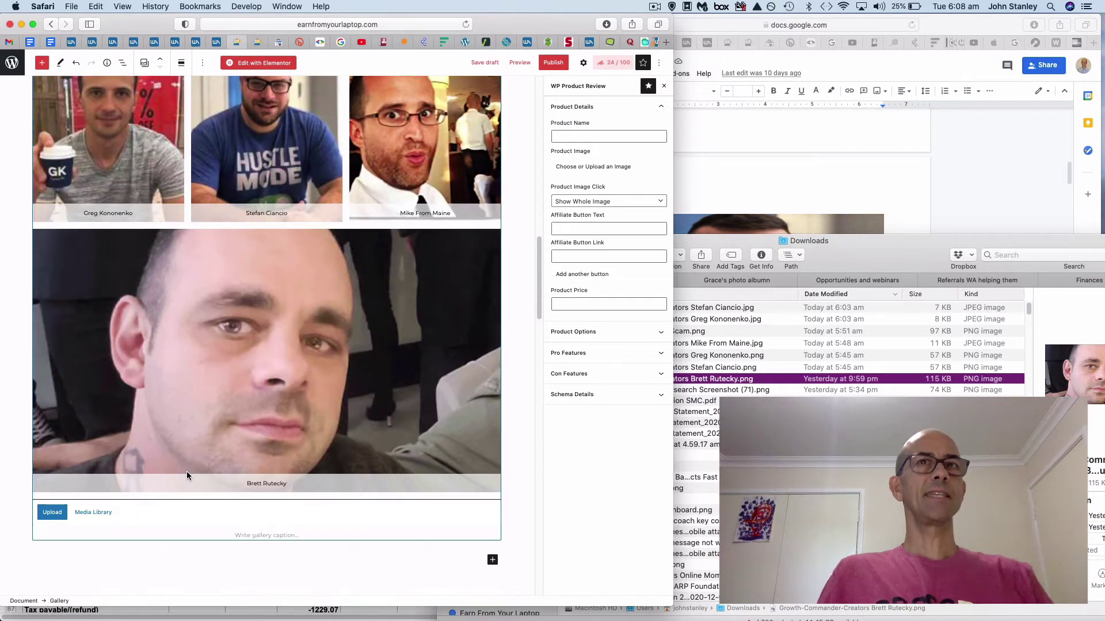
pyautogui.scroll(4, 186, 471)
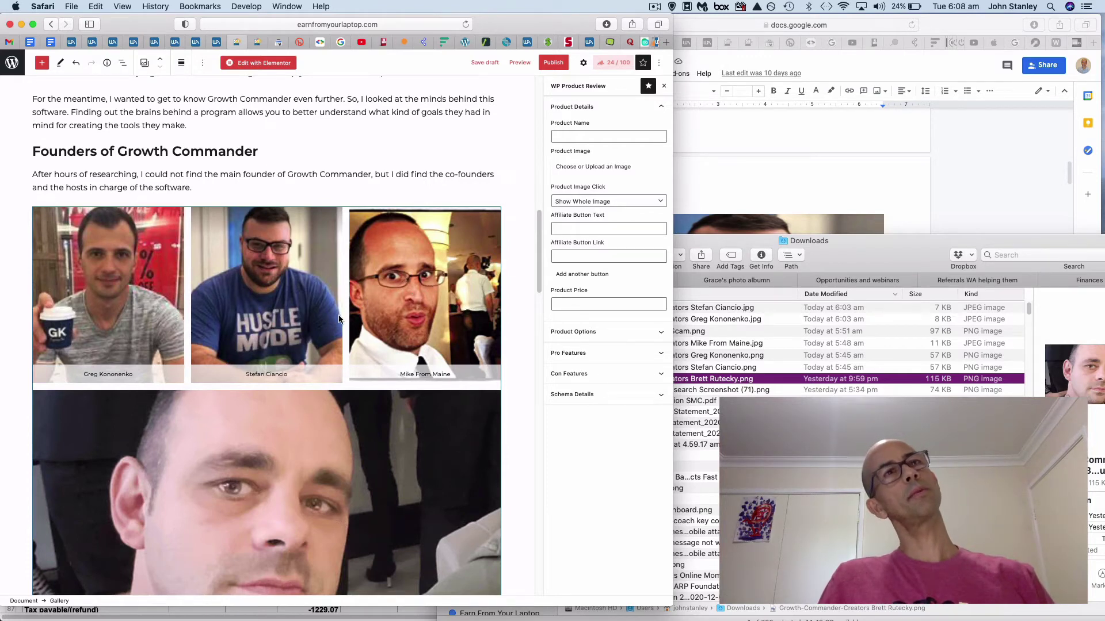
# - Switch to the Growth Commander Review in Google Docs and examine how the creators' portraits and descriptions are arranged
pyautogui.click(891, 222)
pyautogui.scroll(-10, 1002, 171)
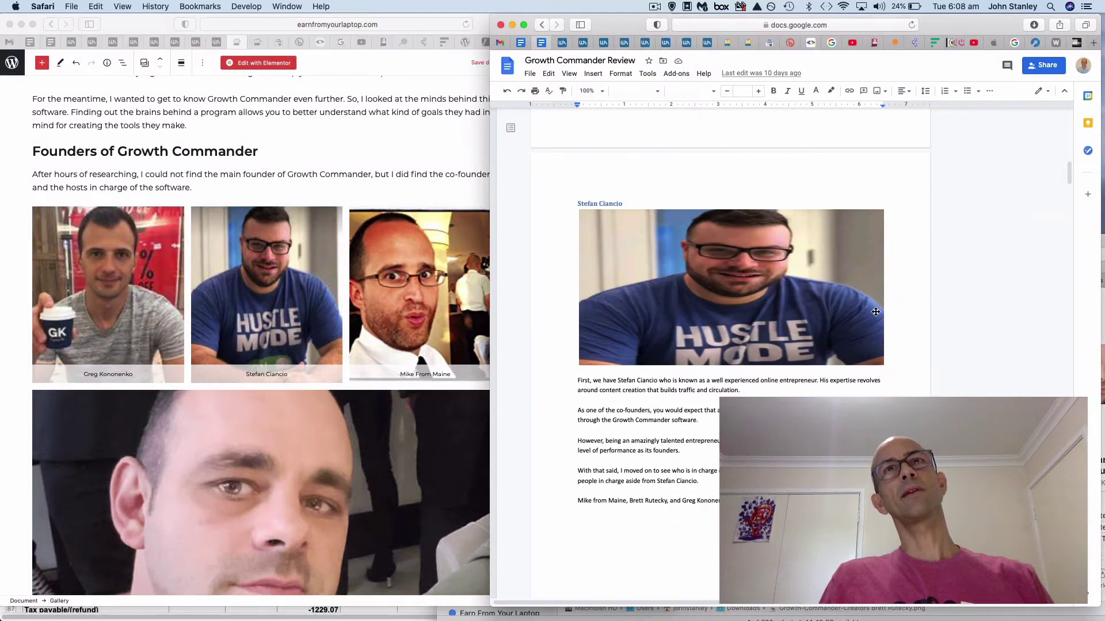
pyautogui.scroll(10, 875, 311)
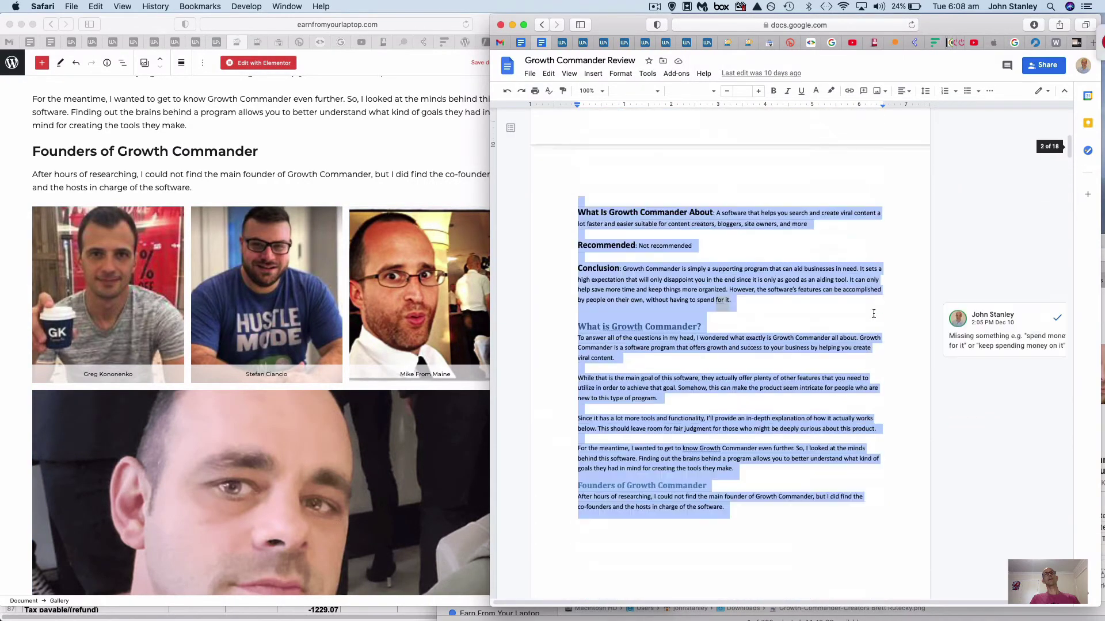
pyautogui.scroll(-12, 873, 314)
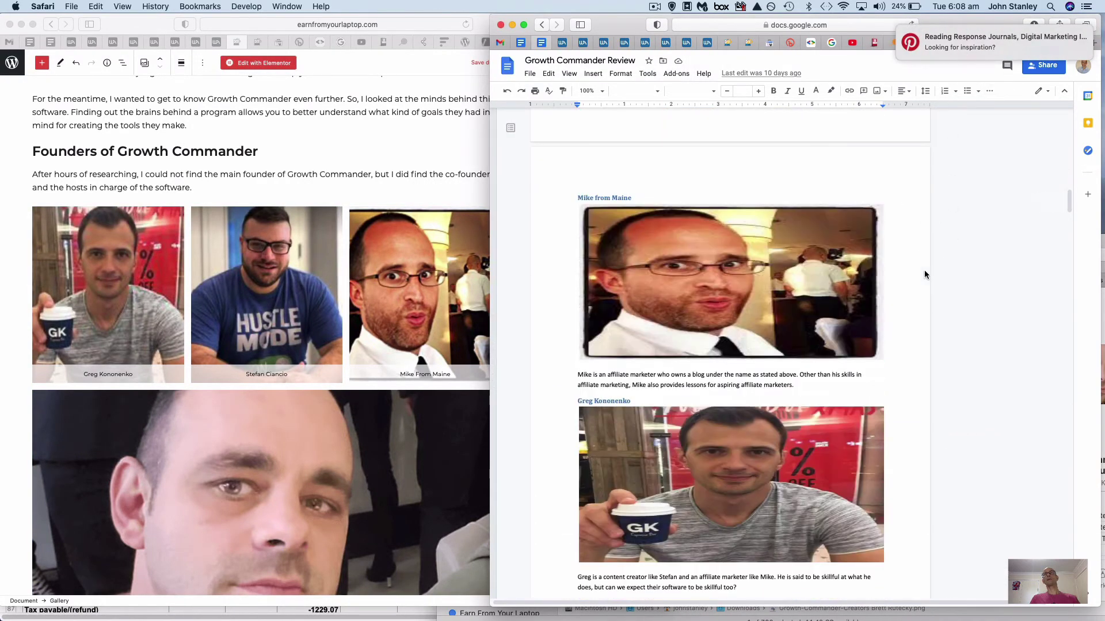
pyautogui.scroll(-7, 883, 290)
pyautogui.scroll(7, 880, 288)
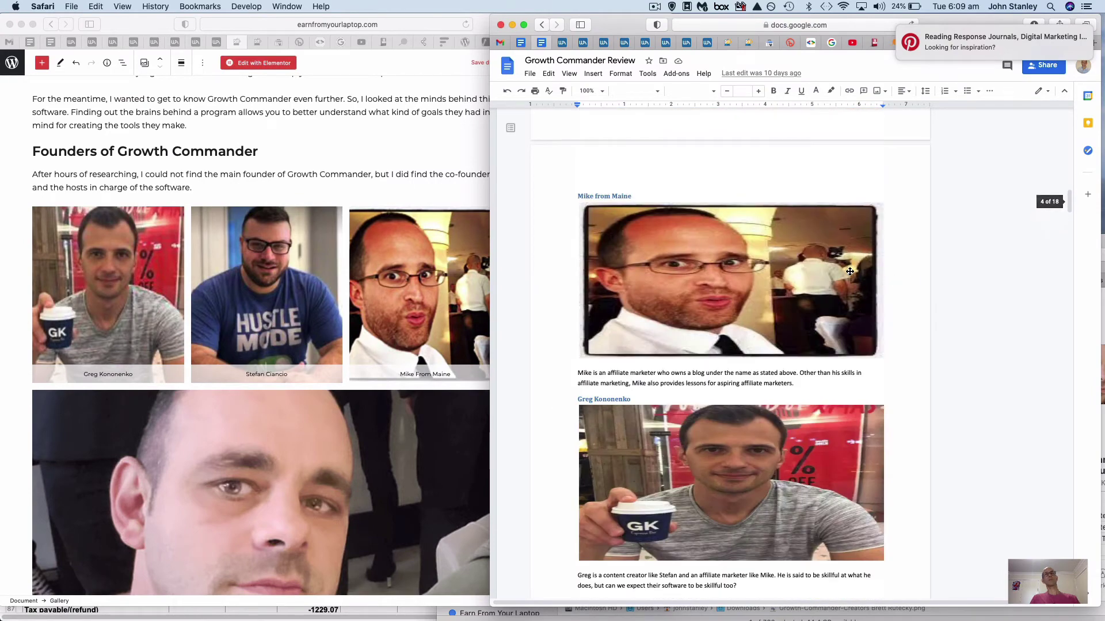
pyautogui.scroll(-4, 751, 311)
pyautogui.scroll(-5, 752, 311)
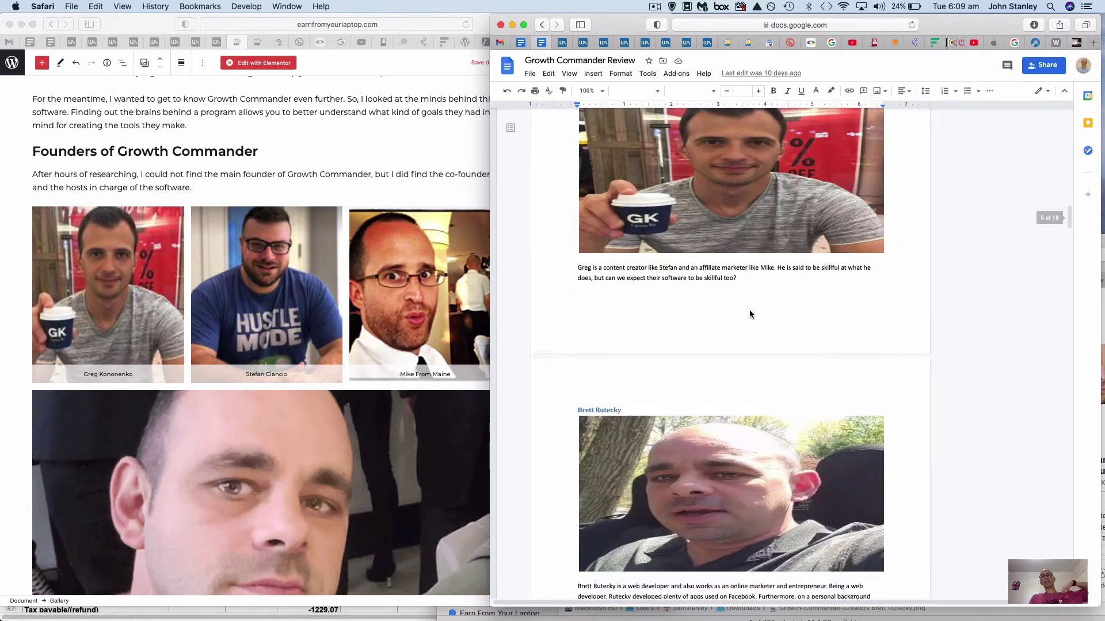
pyautogui.scroll(10, 750, 311)
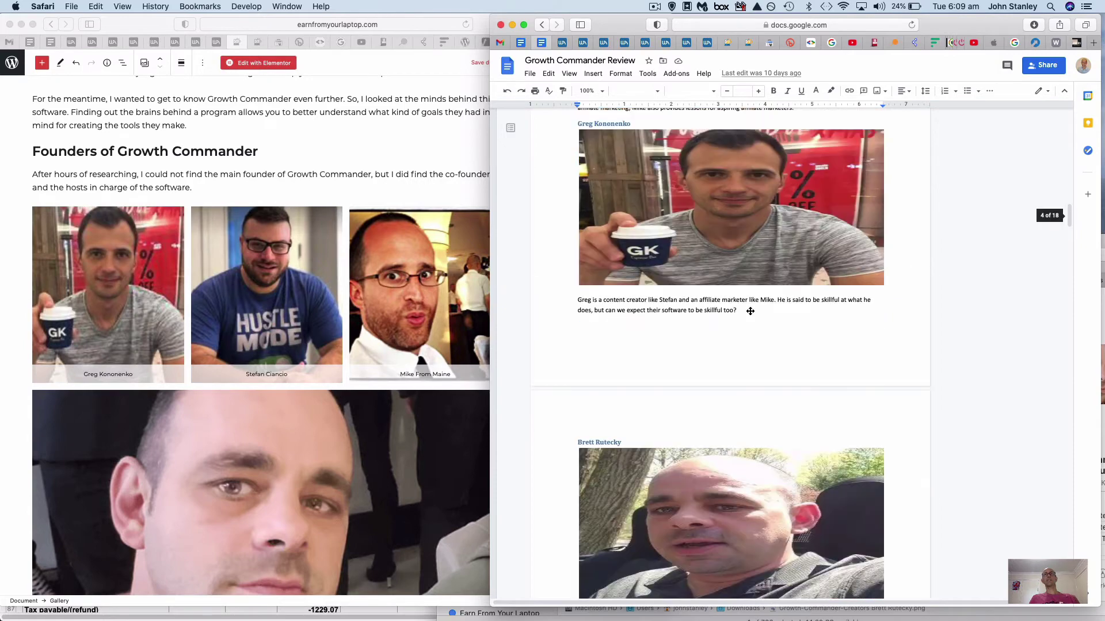
pyautogui.scroll(5, 749, 311)
pyautogui.scroll(-5, 749, 312)
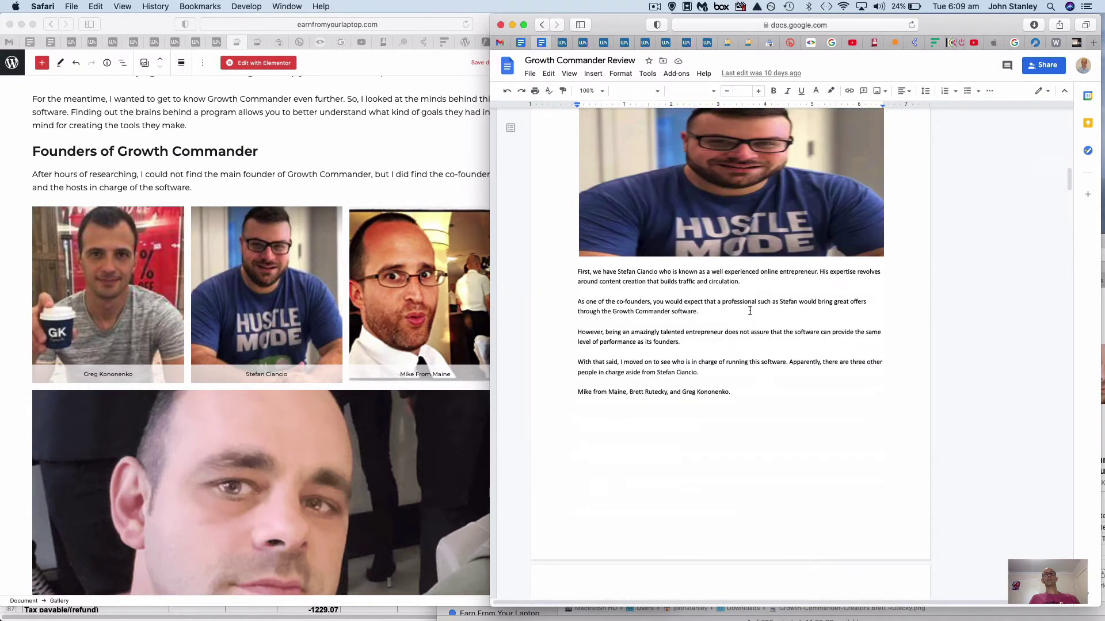
pyautogui.scroll(4, 750, 311)
pyautogui.scroll(-10, 750, 312)
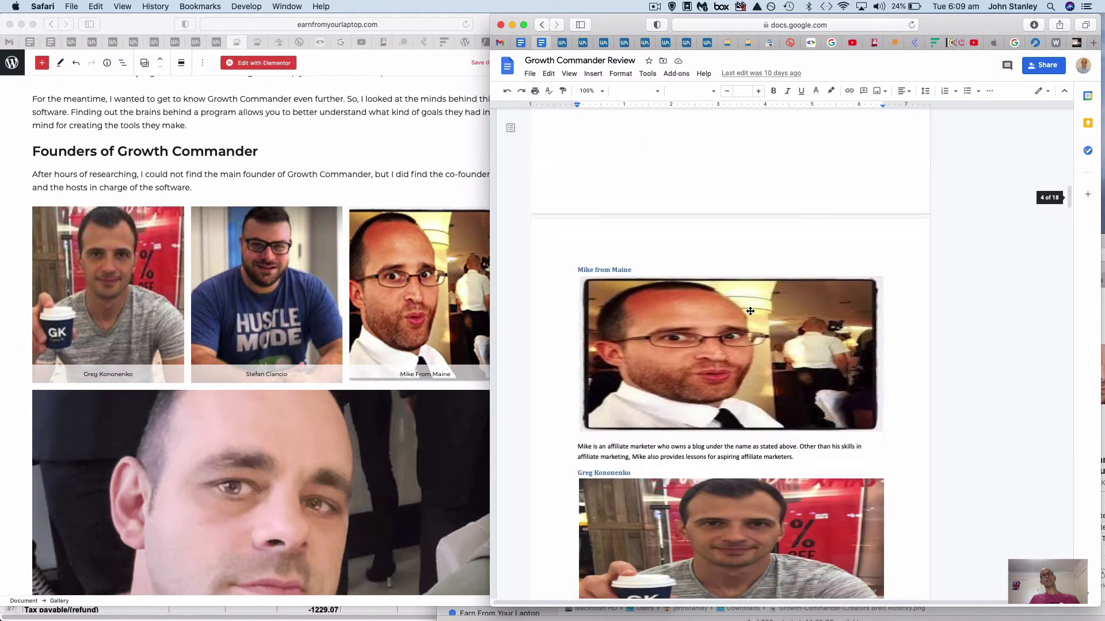
pyautogui.scroll(4, 713, 322)
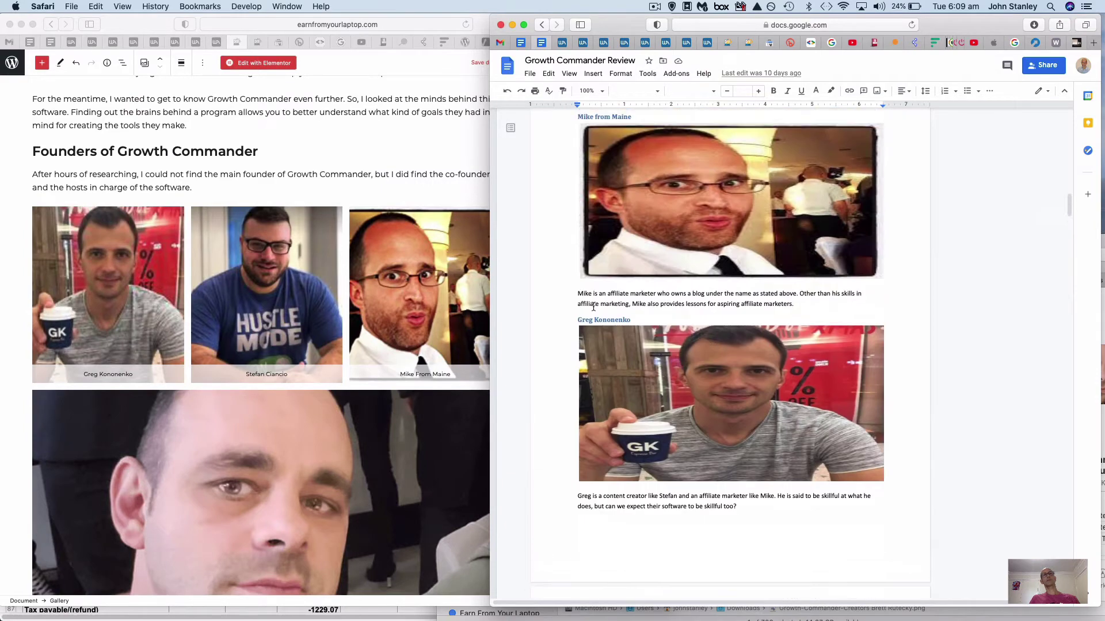
# - Back in the WordPress post, move the large fourth portrait one place earlier in the gallery and check the new layout
pyautogui.click(285, 454)
pyautogui.scroll(-4, 282, 402)
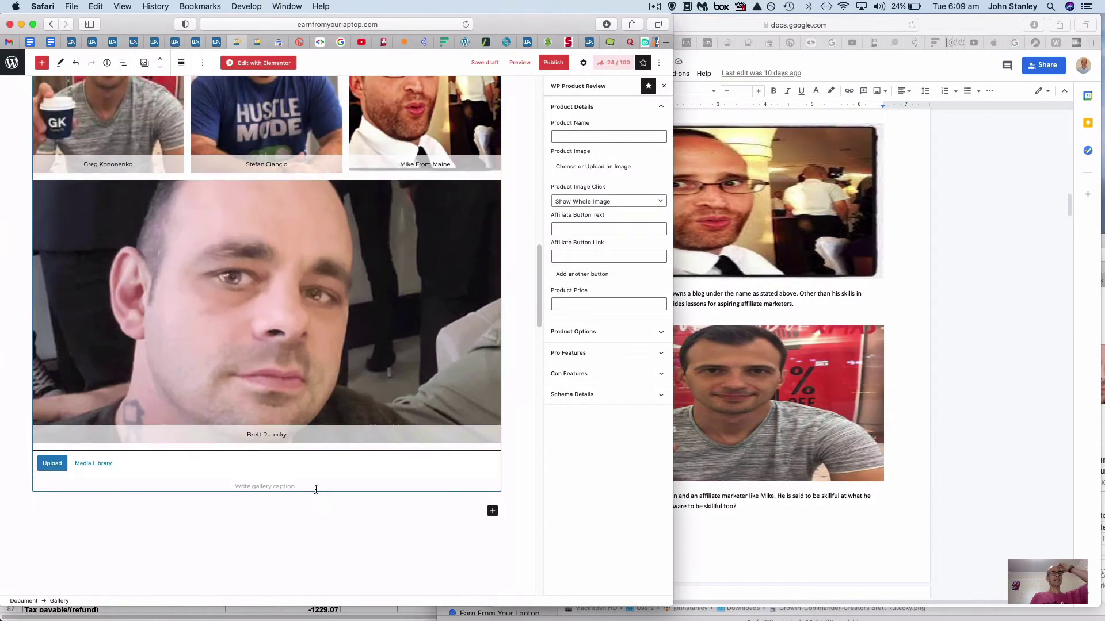
pyautogui.click(269, 345)
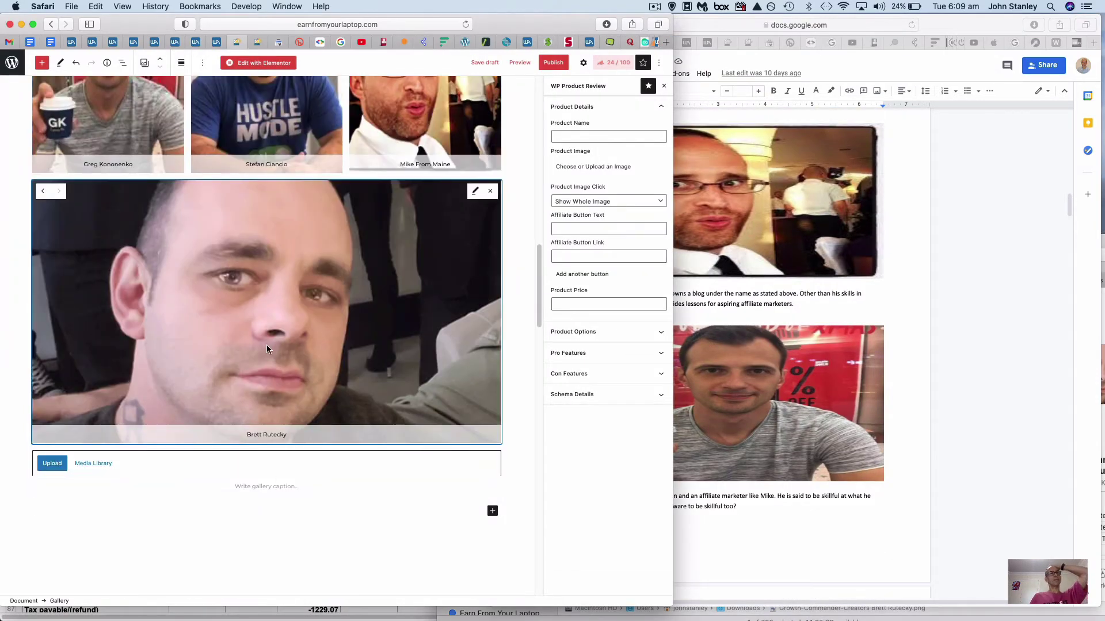
pyautogui.click(43, 194)
pyautogui.scroll(3, 158, 430)
pyautogui.scroll(-9, 161, 433)
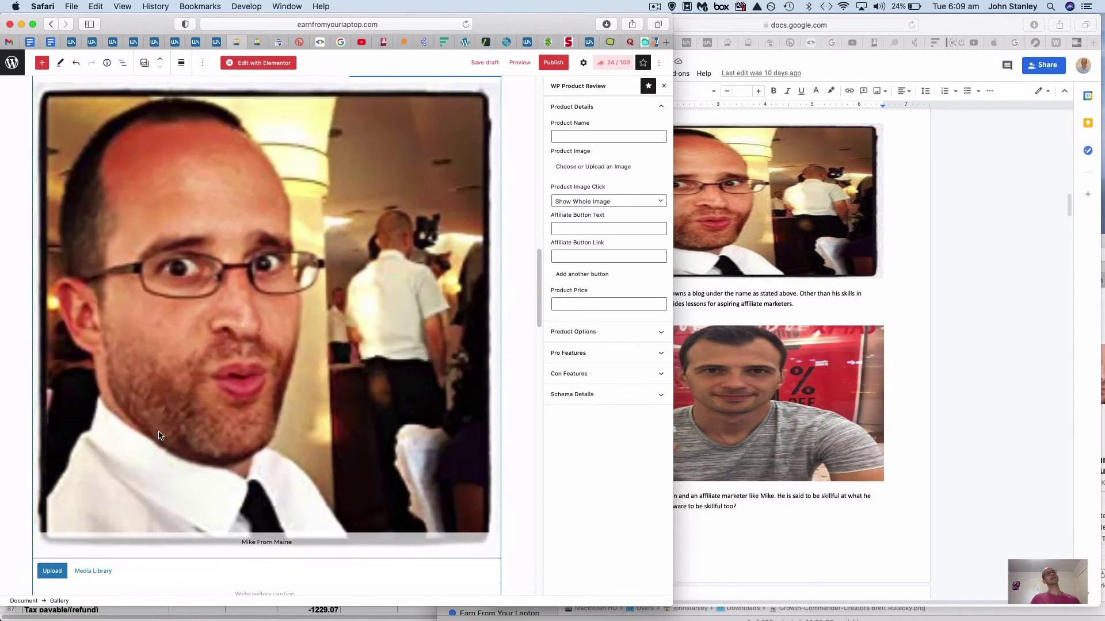
pyautogui.scroll(5, 172, 443)
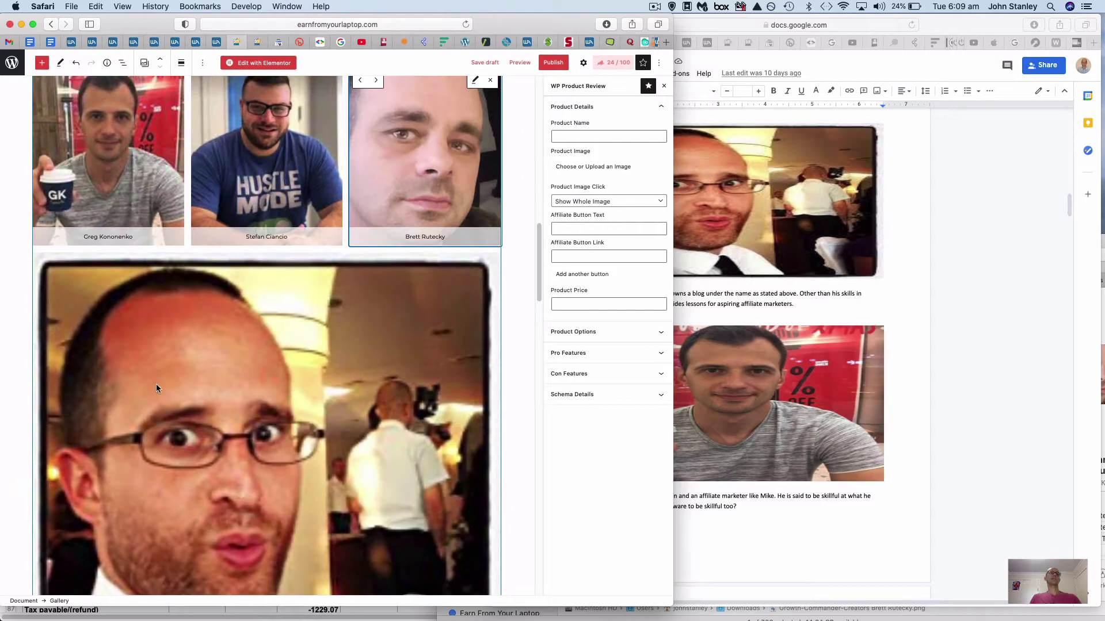
pyautogui.scroll(3, 251, 448)
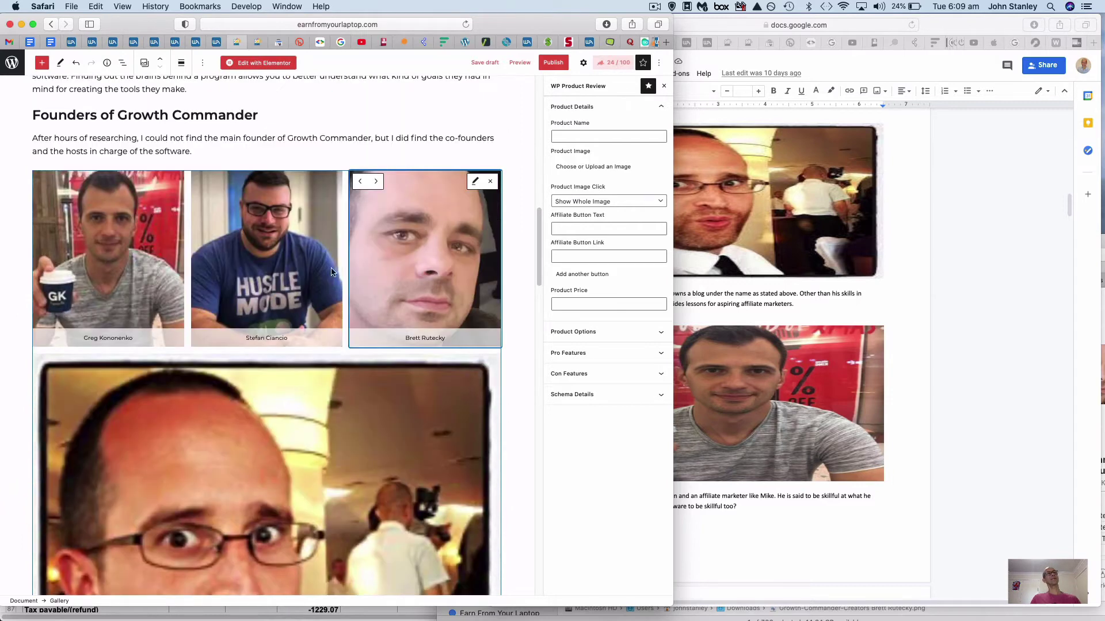
# - Move the portrait with the blue "Hustle Mode" shirt from second to last place in the gallery and remove it
pyautogui.click(302, 222)
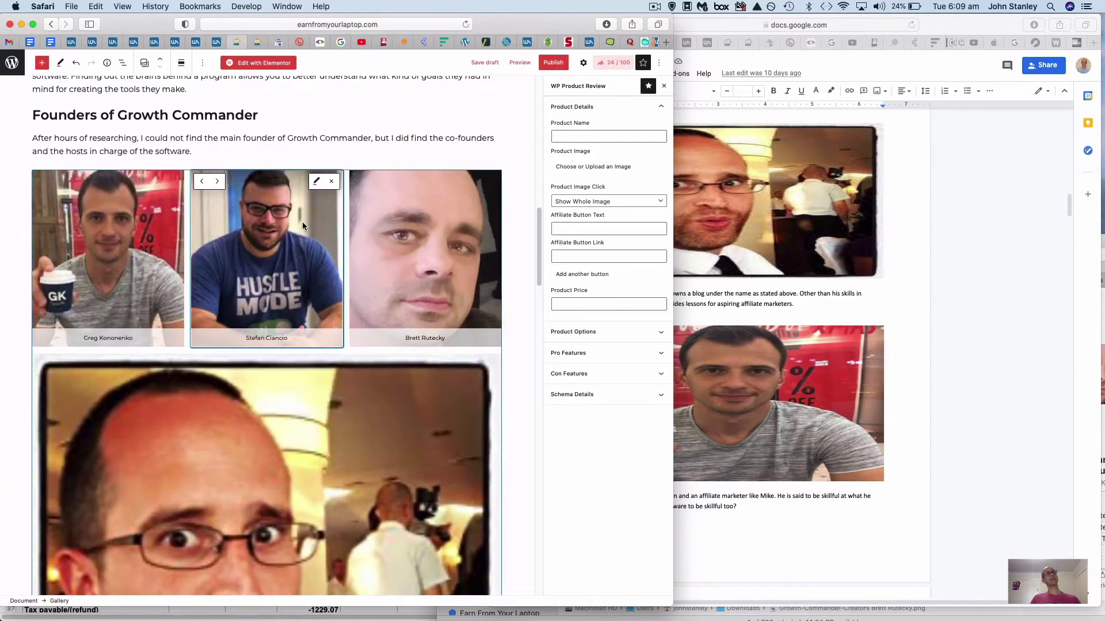
pyautogui.click(218, 182)
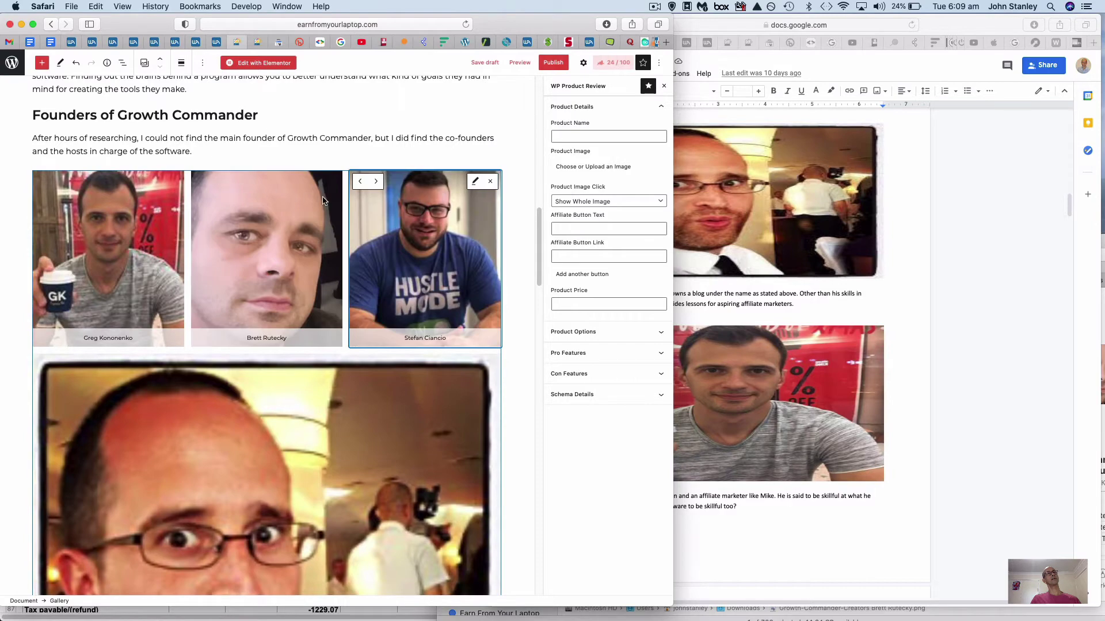
pyautogui.click(376, 182)
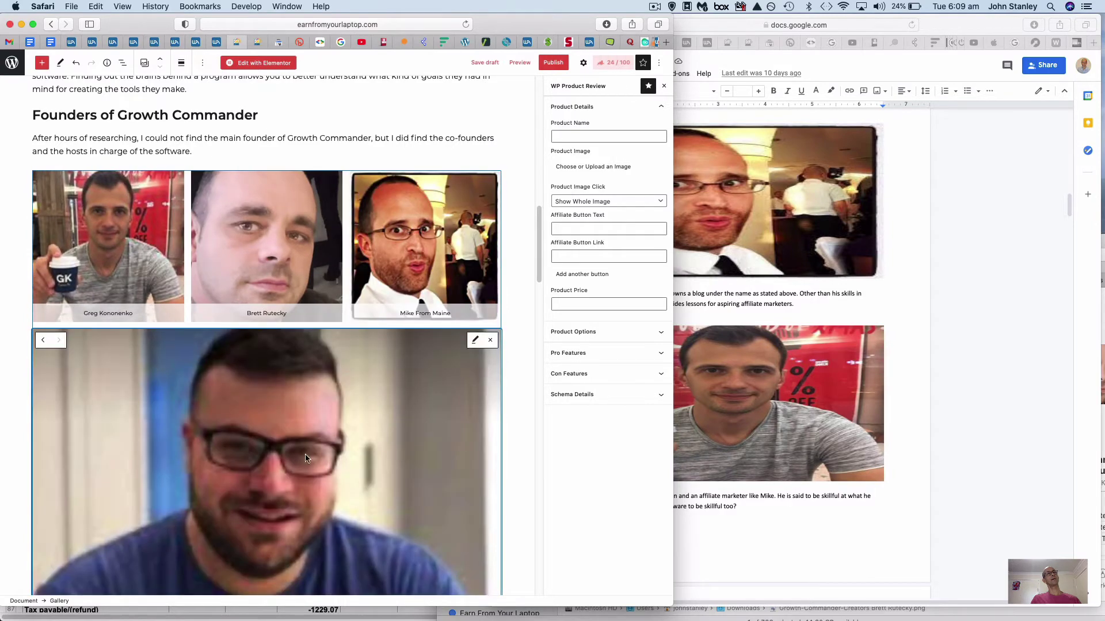
pyautogui.scroll(-4, 305, 458)
pyautogui.scroll(6, 325, 488)
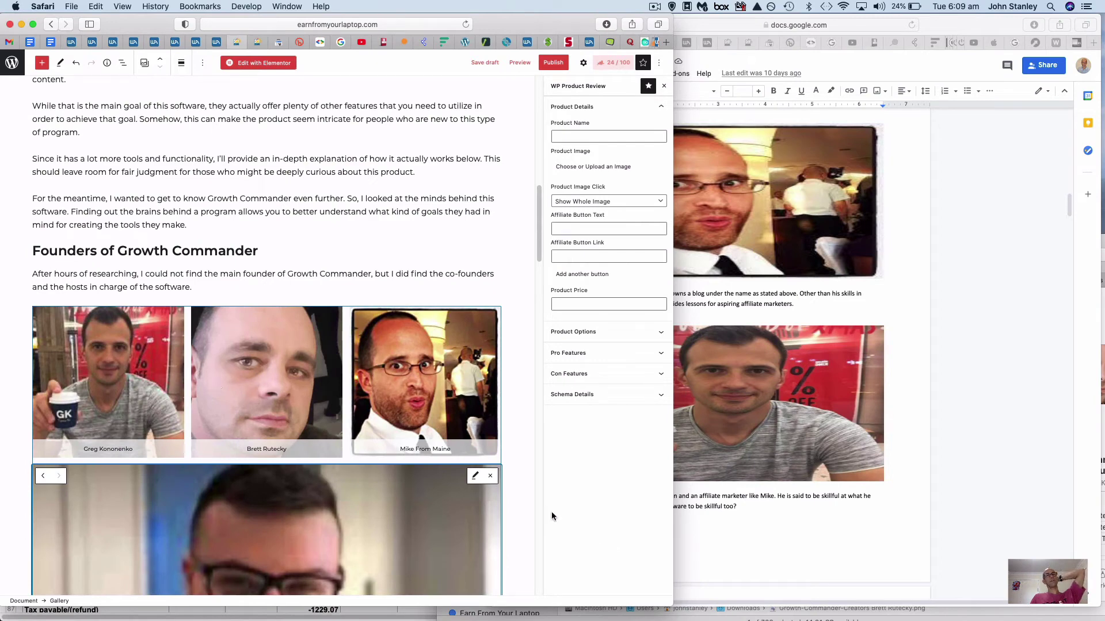
pyautogui.click(492, 476)
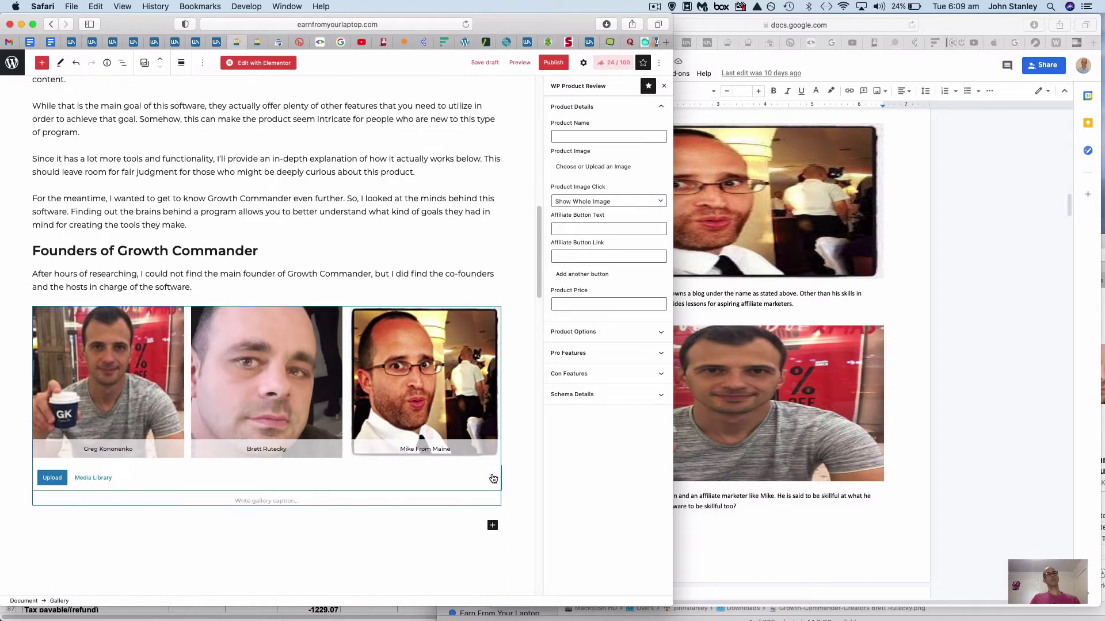
# - Check the first co-founder's section in the Google Docs review and add two empty paragraphs above the portrait gallery in the WordPress post
pyautogui.scroll(10, 863, 228)
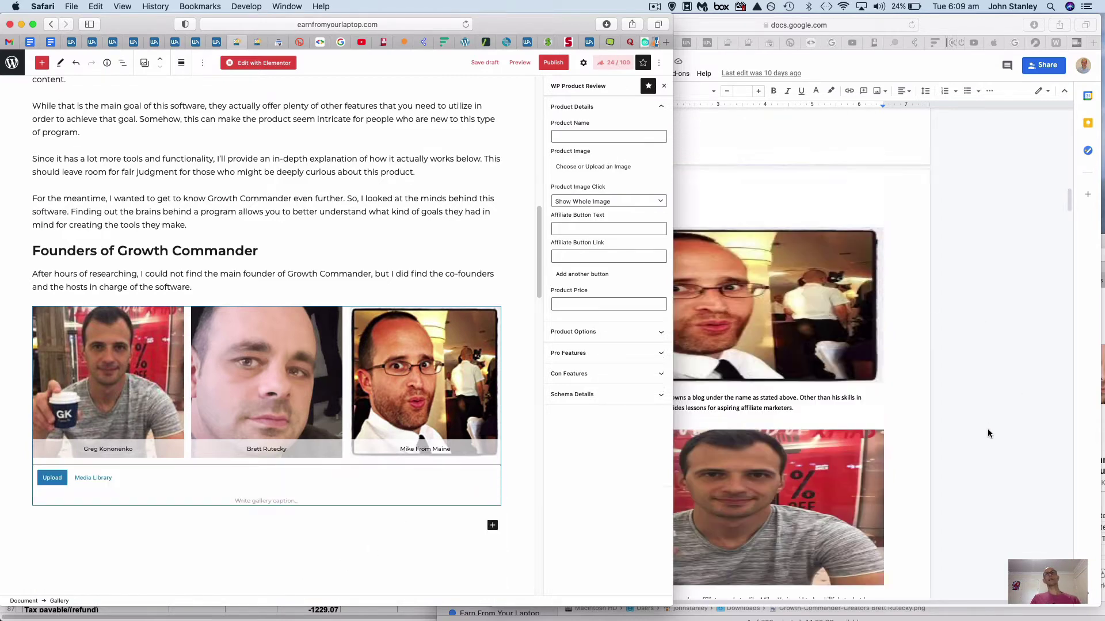
pyautogui.click(697, 413)
pyautogui.scroll(3, 697, 413)
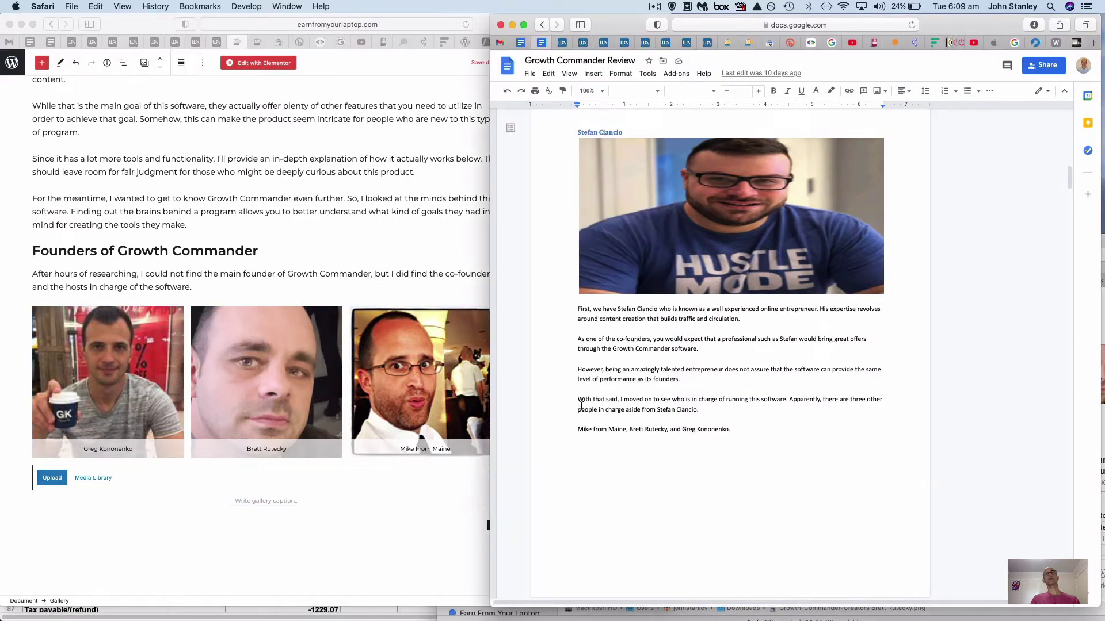
pyautogui.click(196, 290)
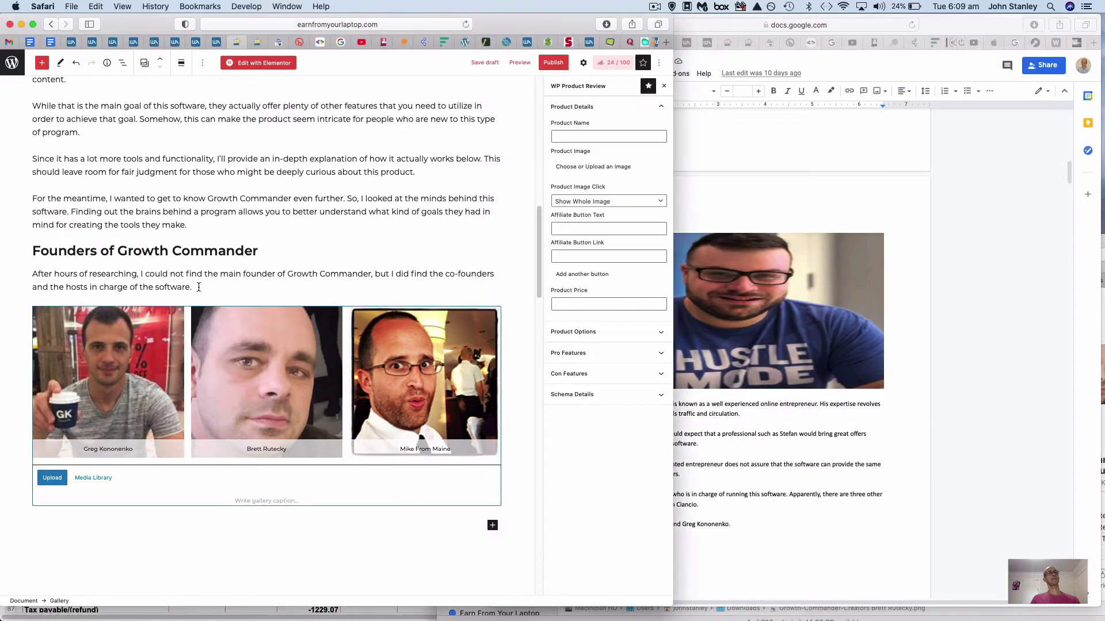
pyautogui.press('Return')
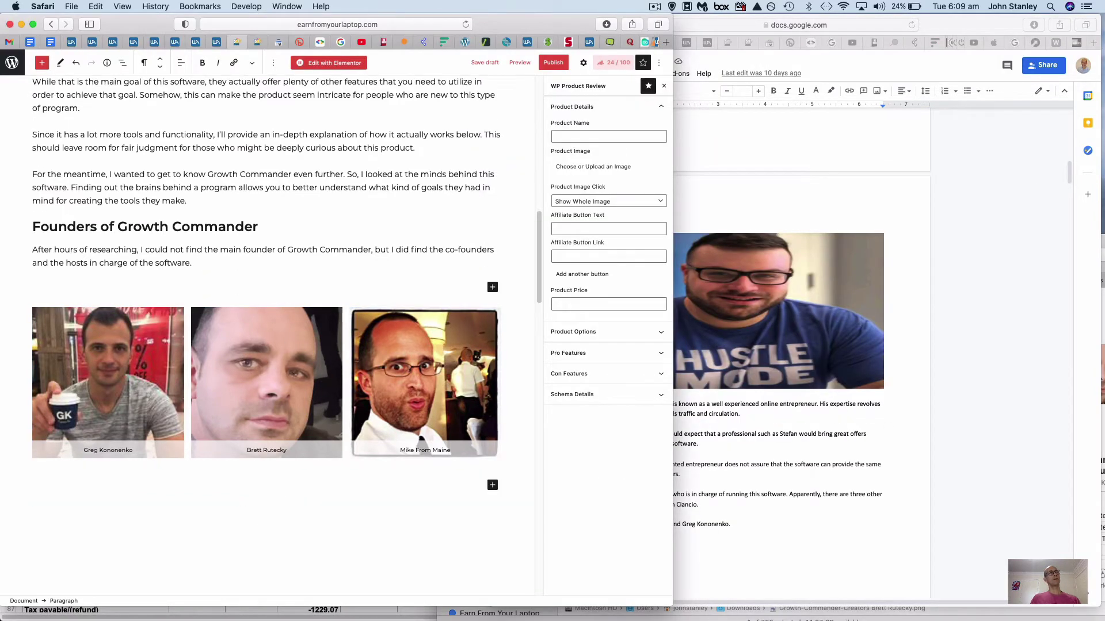
pyautogui.press('Return')
pyautogui.scroll(-5, 265, 288)
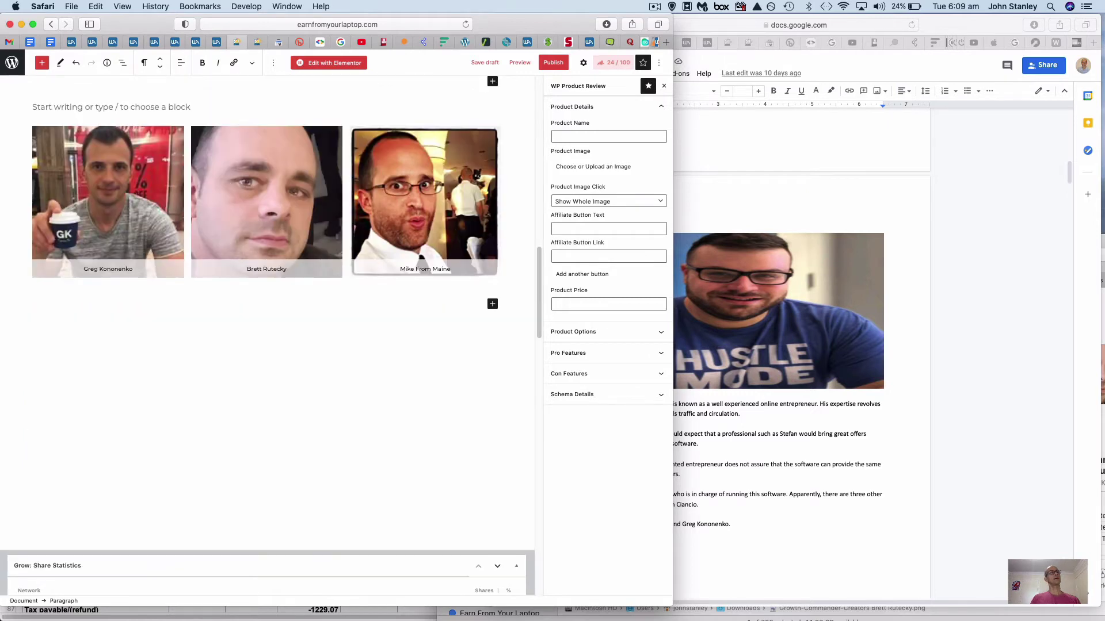
pyautogui.scroll(9, 90, 506)
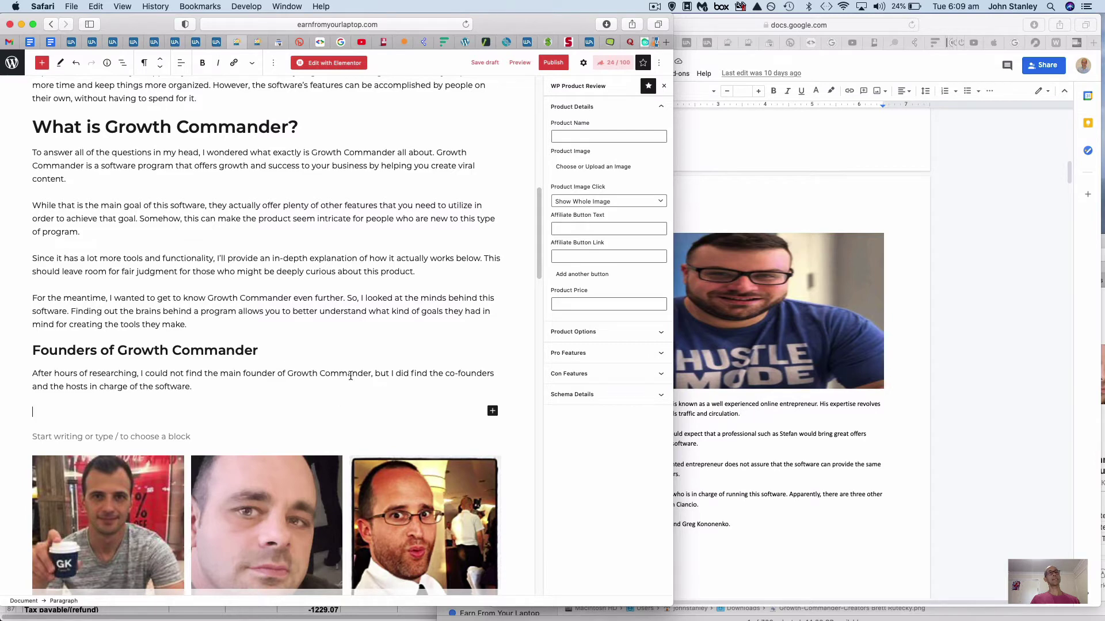
# - Insert an image block above the gallery with the "Hustle Mode" shirt portrait from the media library
pyautogui.click(493, 413)
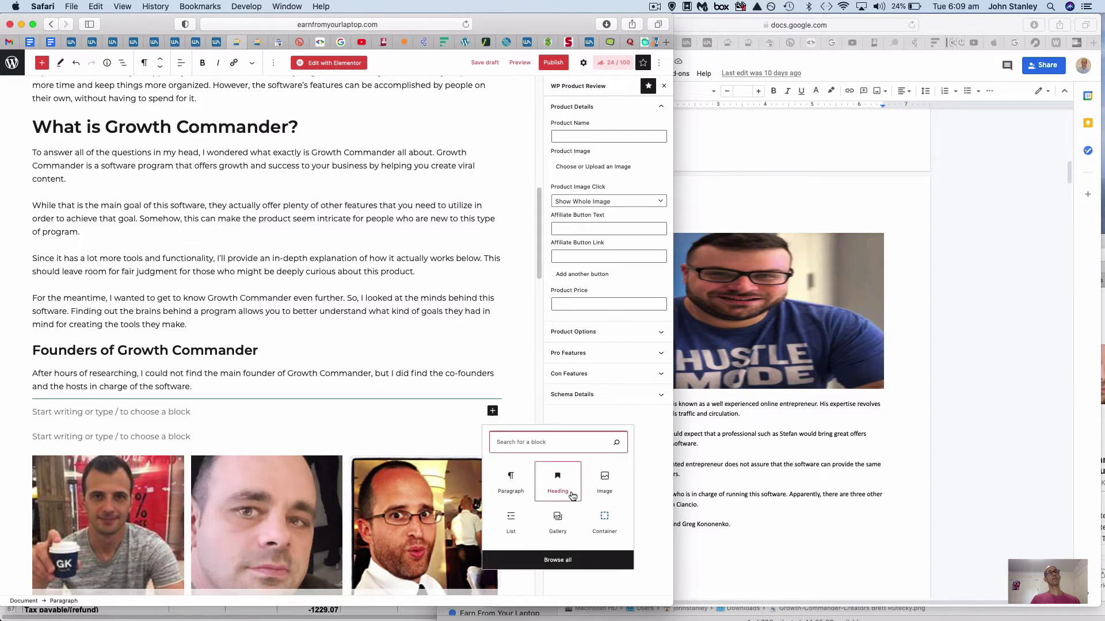
pyautogui.click(605, 482)
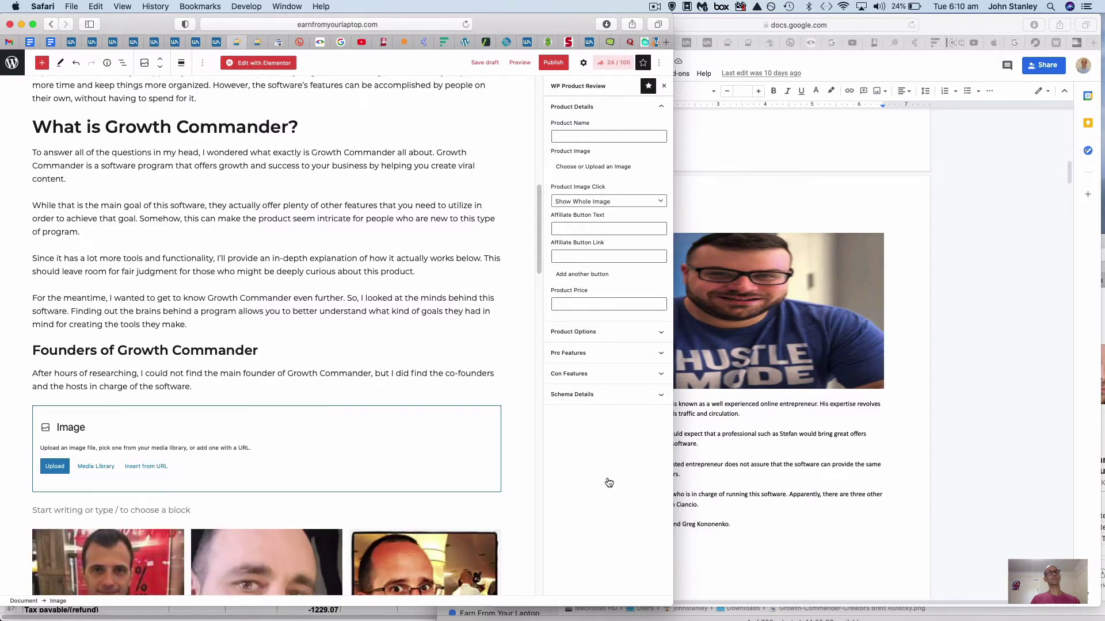
pyautogui.click(96, 466)
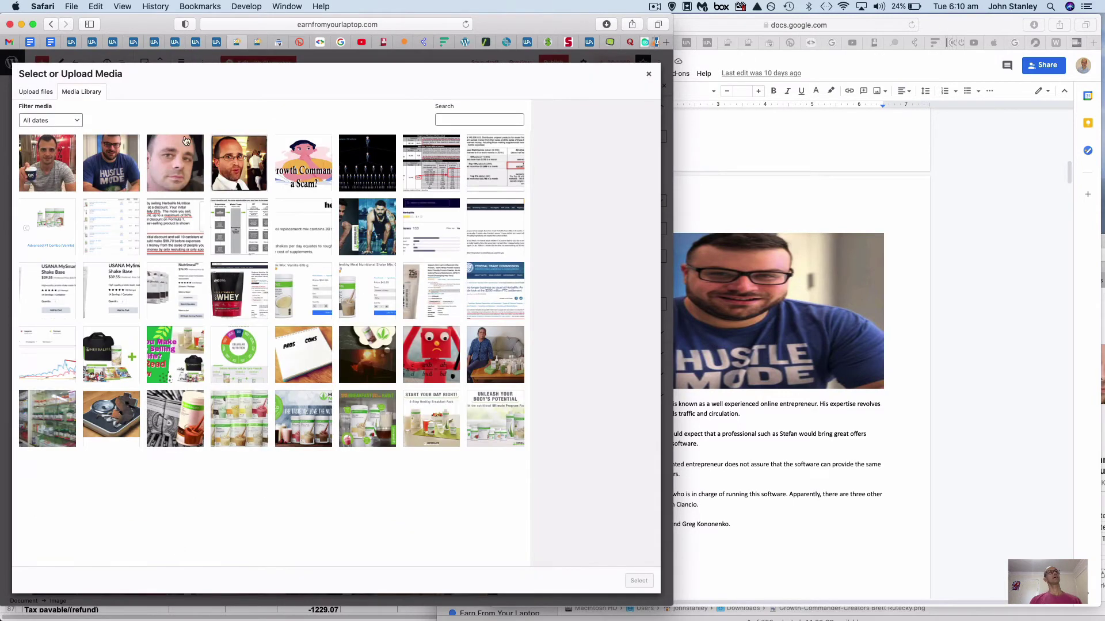
pyautogui.click(121, 171)
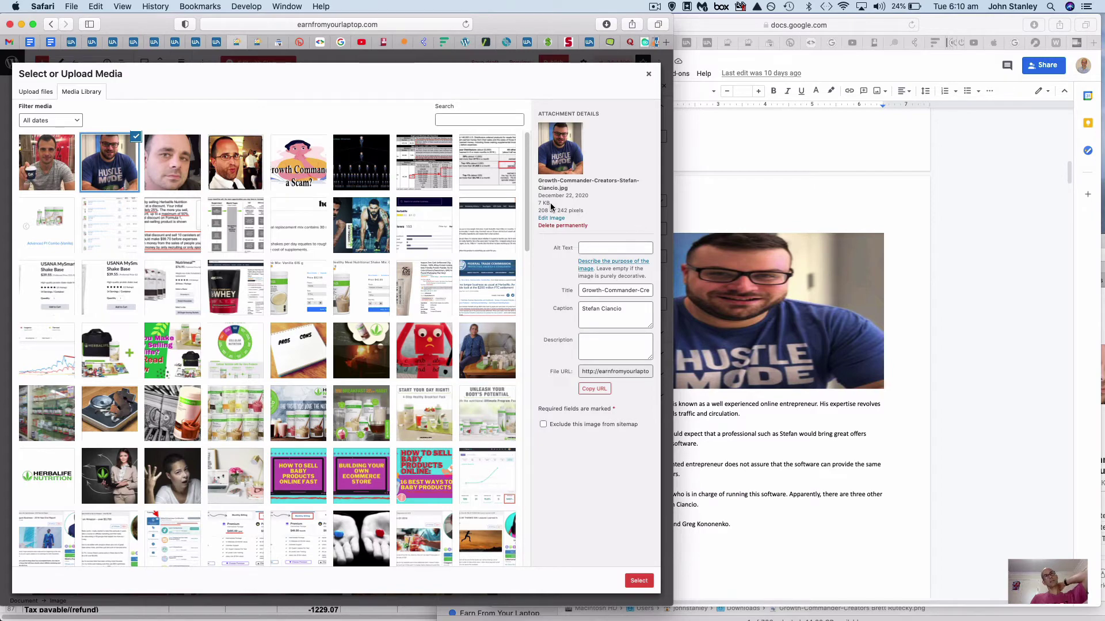
pyautogui.click(638, 580)
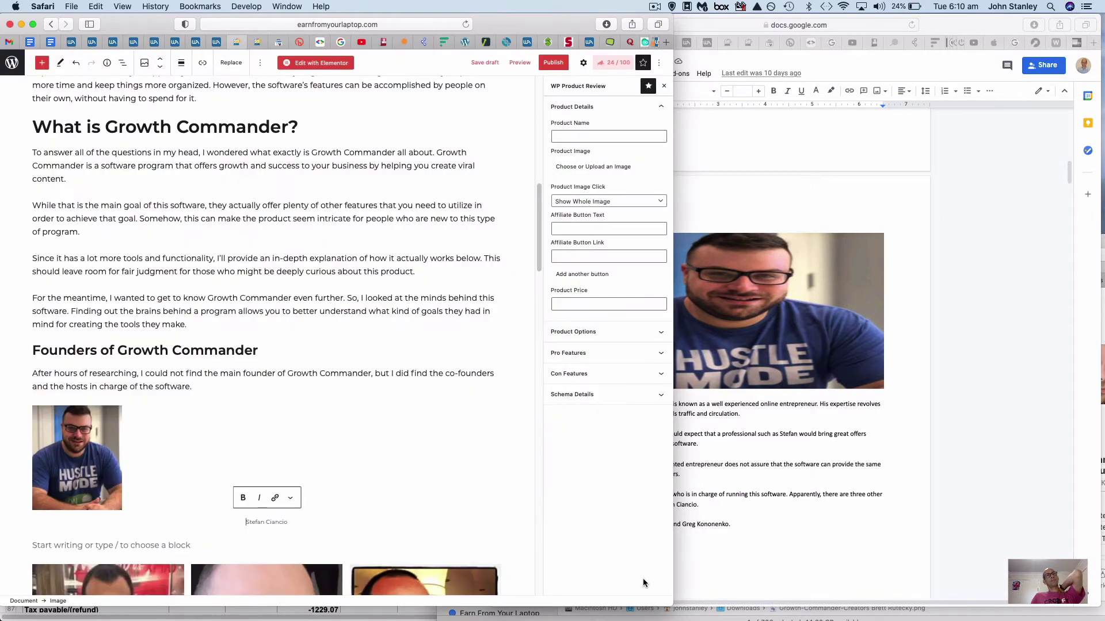
# - Select the inserted single portrait and open its image block settings
pyautogui.scroll(-3, 164, 458)
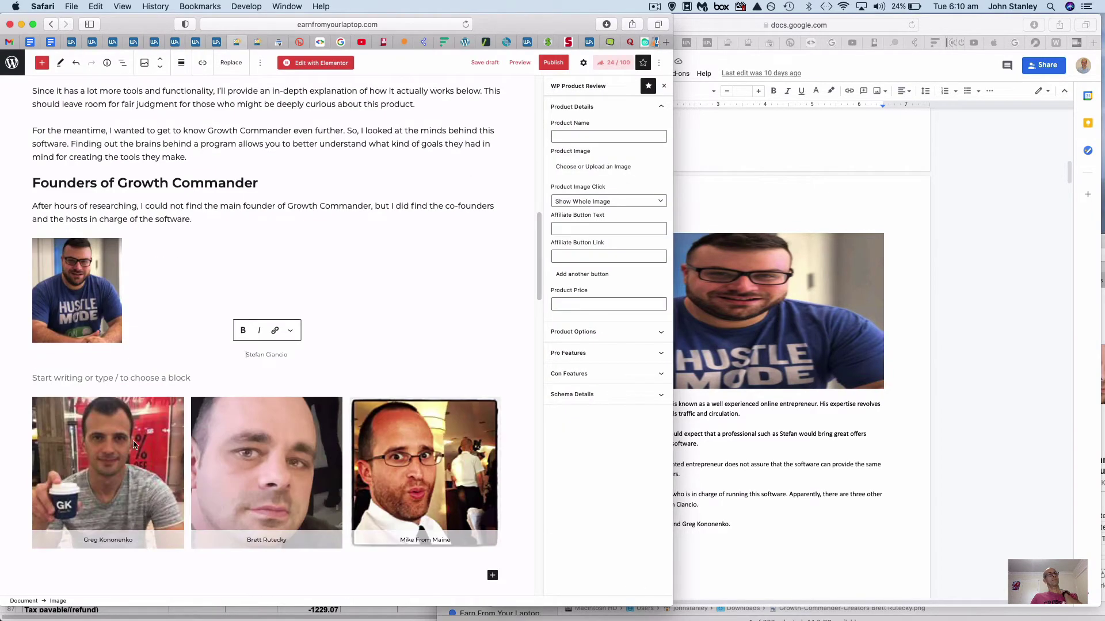
pyautogui.click(86, 341)
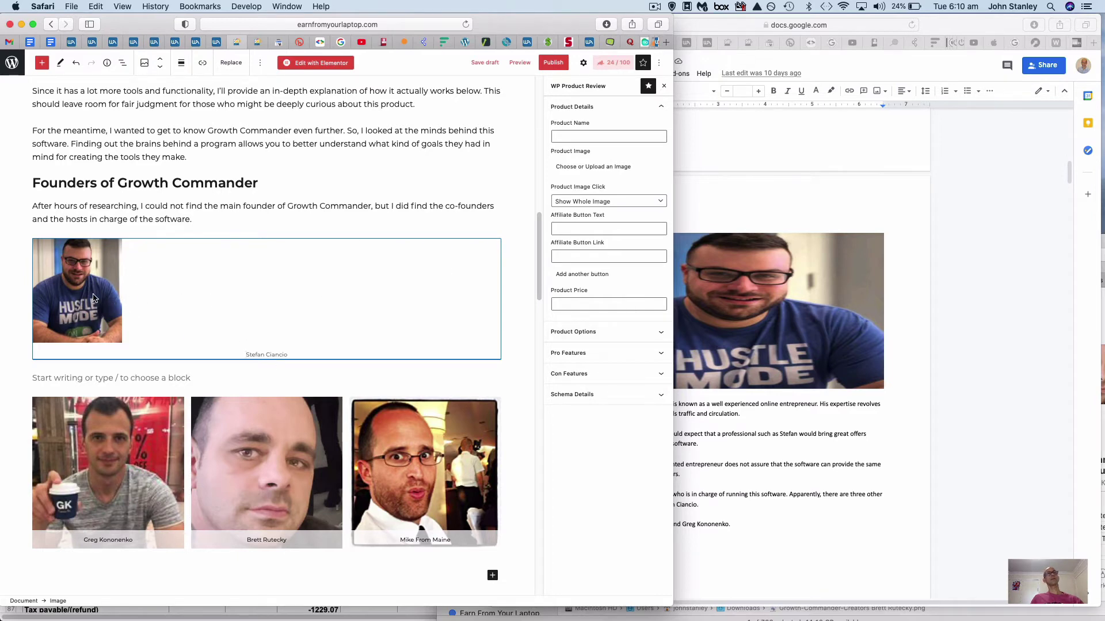
pyautogui.click(582, 63)
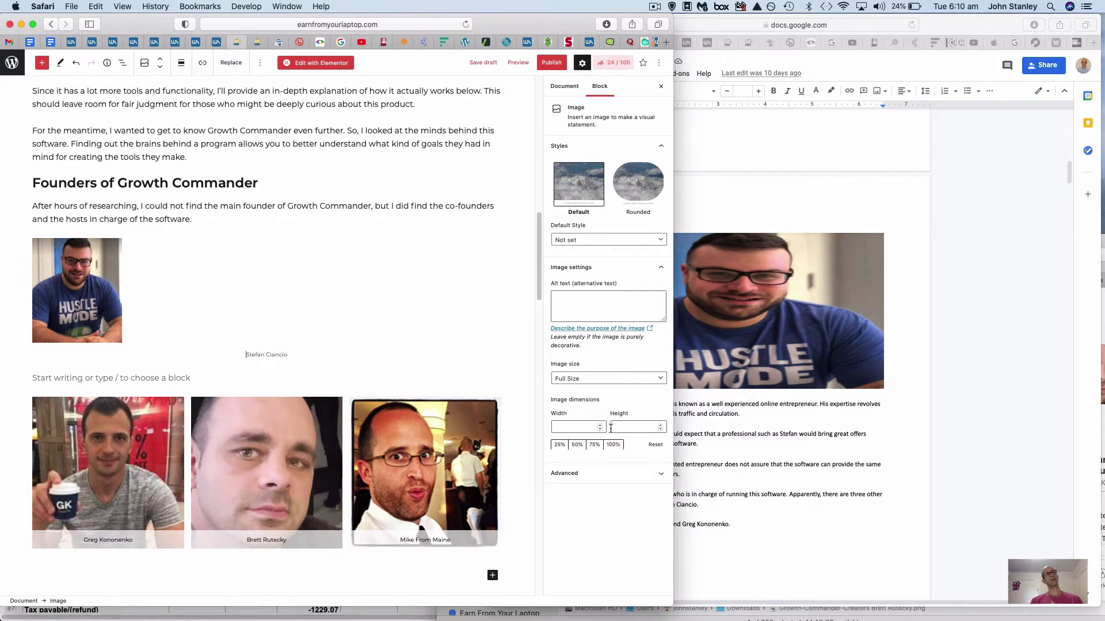
pyautogui.click(202, 249)
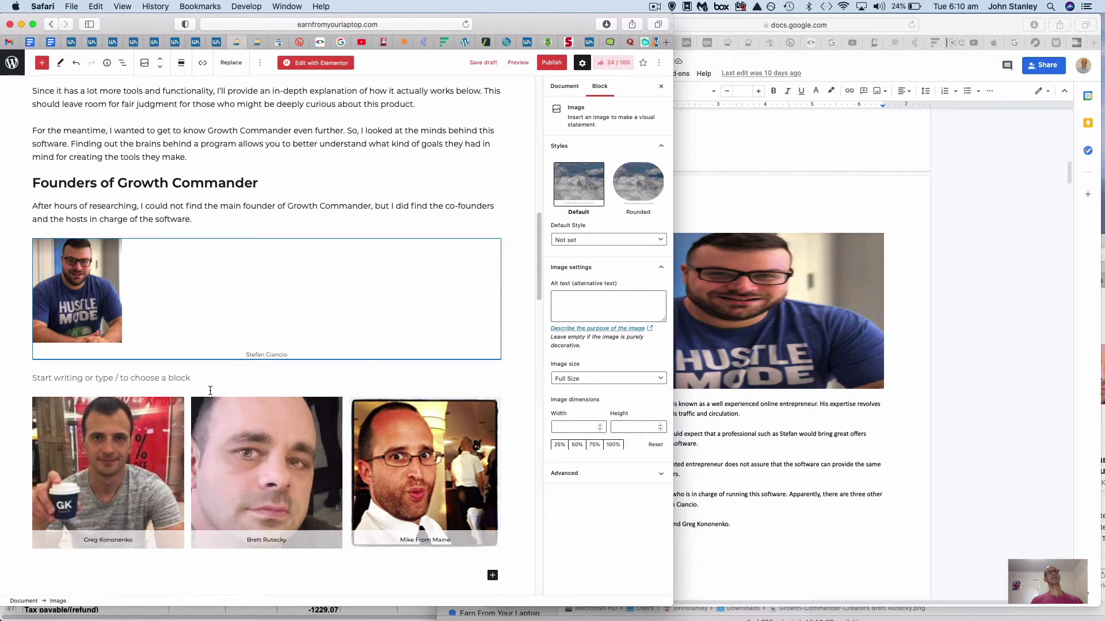
# - Copy the four paragraphs from "First, we have" onward in the Google Docs review into the empty paragraph below the single portrait
pyautogui.click(70, 377)
pyautogui.click(765, 465)
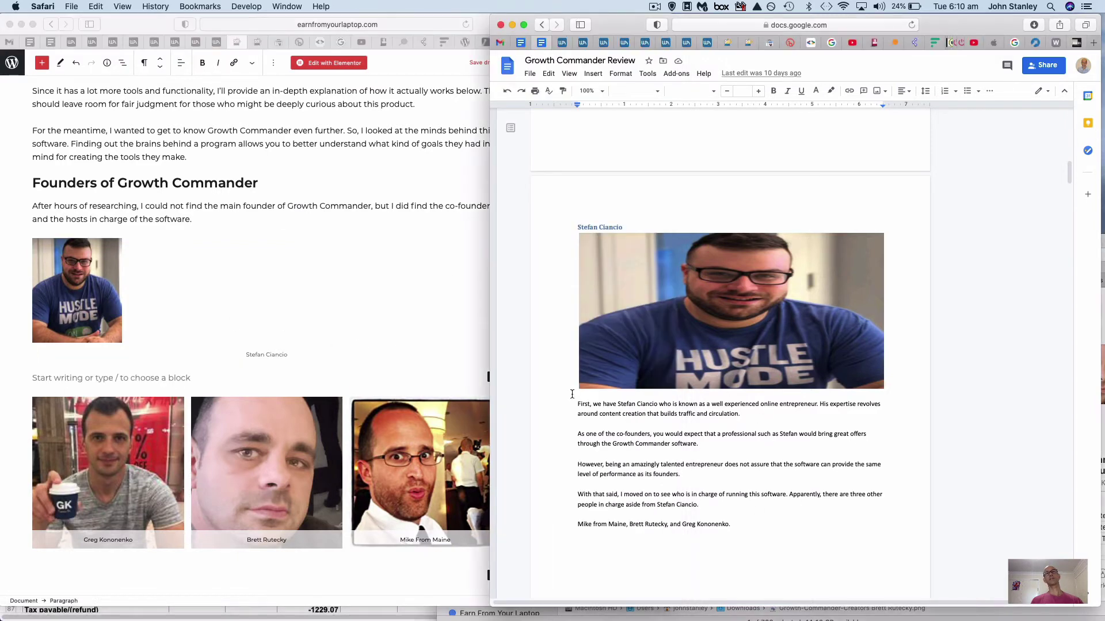
pyautogui.moveTo(574, 405); pyautogui.dragTo(734, 502)
pyautogui.press('super+c')
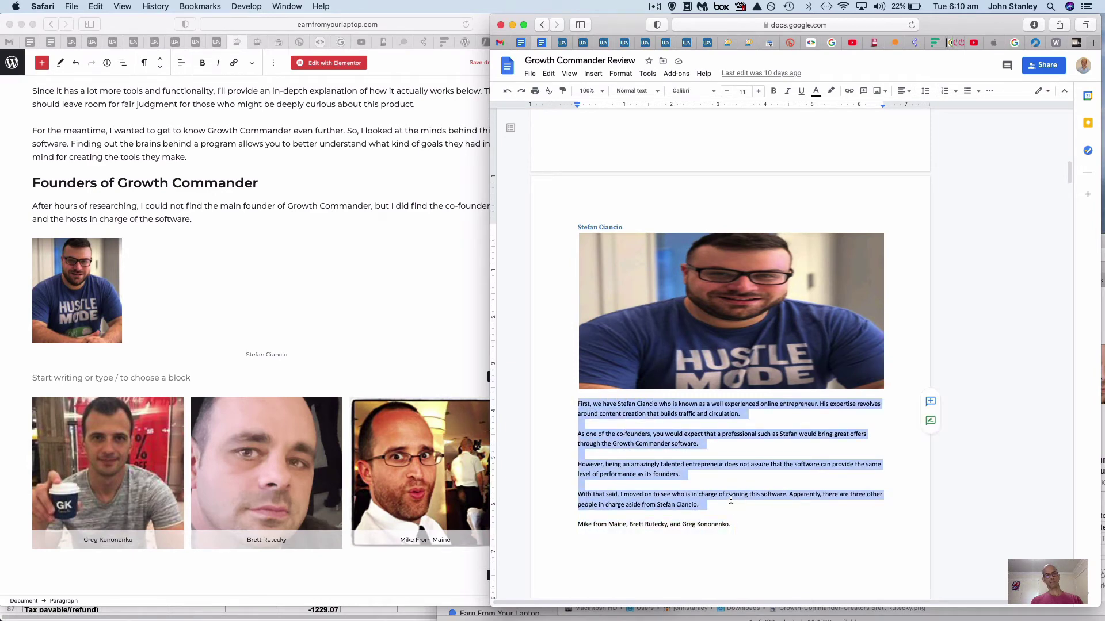
pyautogui.click(167, 247)
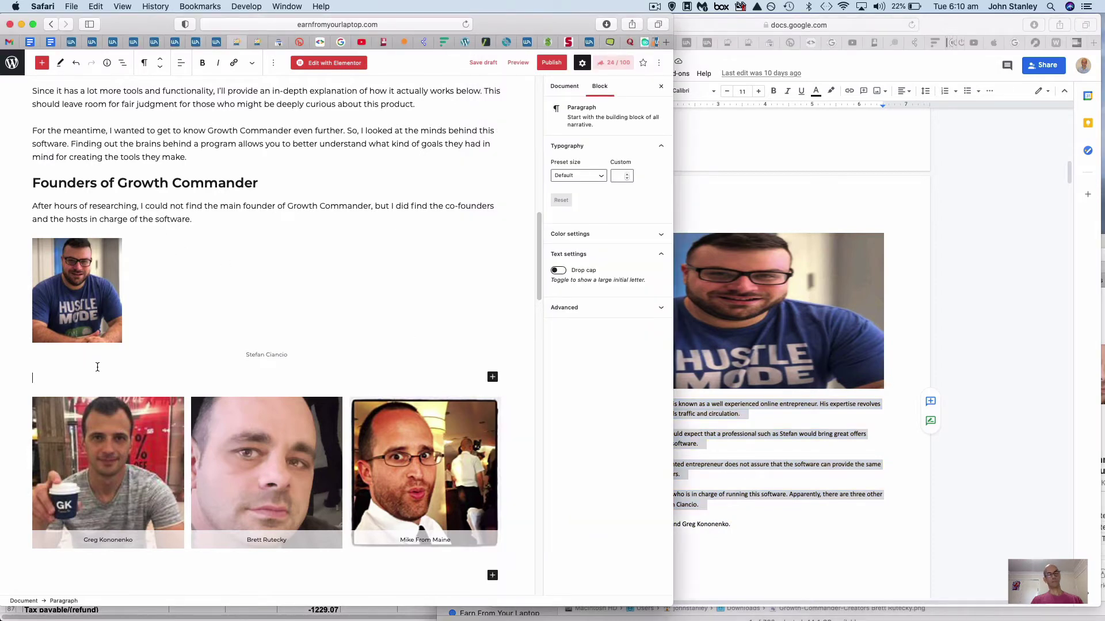
pyautogui.press('super+v')
pyautogui.scroll(-5, 87, 288)
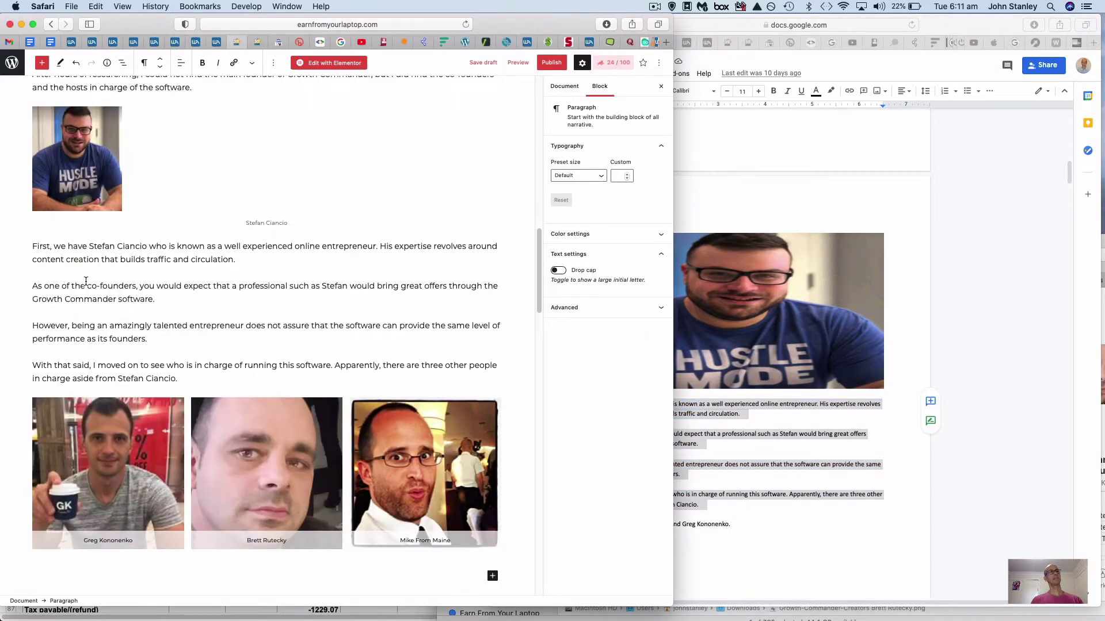
# - Try the full-width, wide-width and right alignments on the "Hustle Mode" portrait
pyautogui.click(84, 175)
pyautogui.scroll(3, 157, 321)
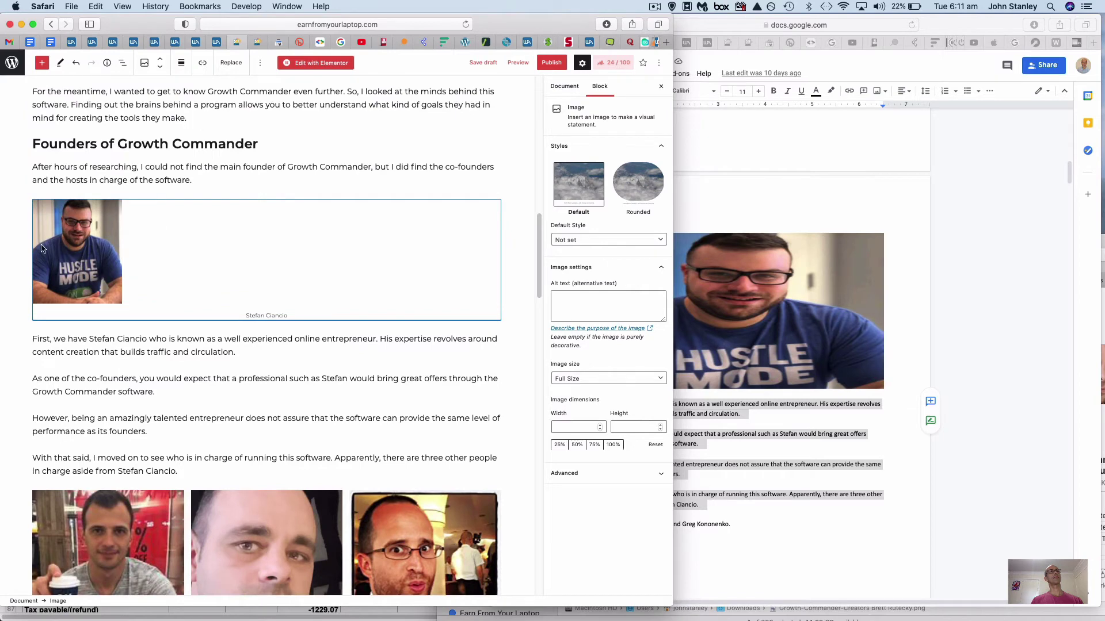
pyautogui.click(181, 62)
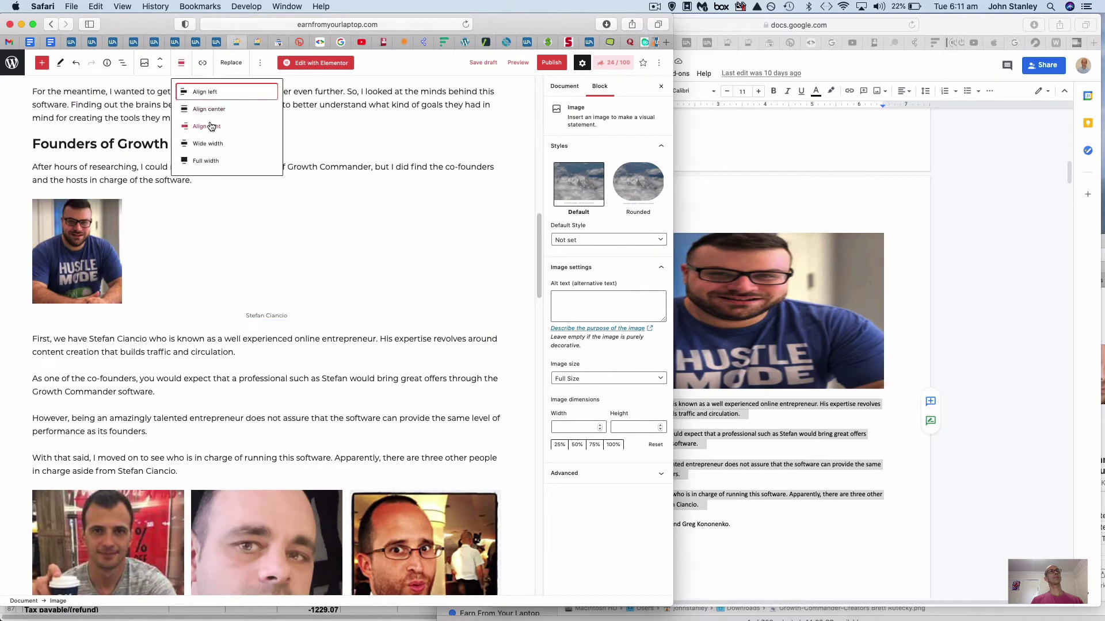
pyautogui.click(209, 161)
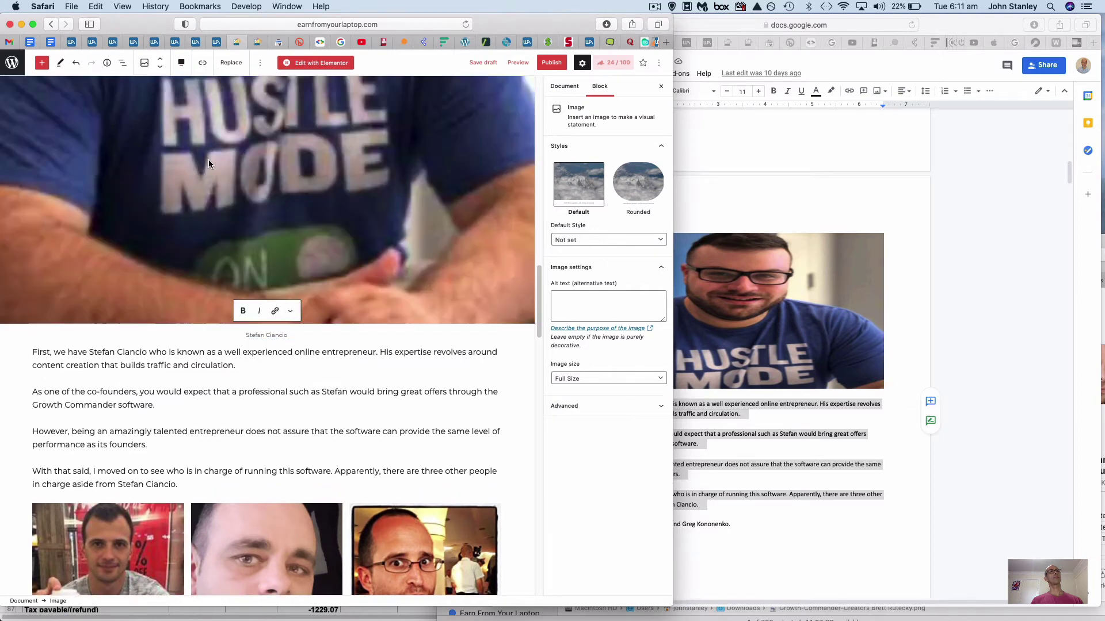
pyautogui.click(182, 65)
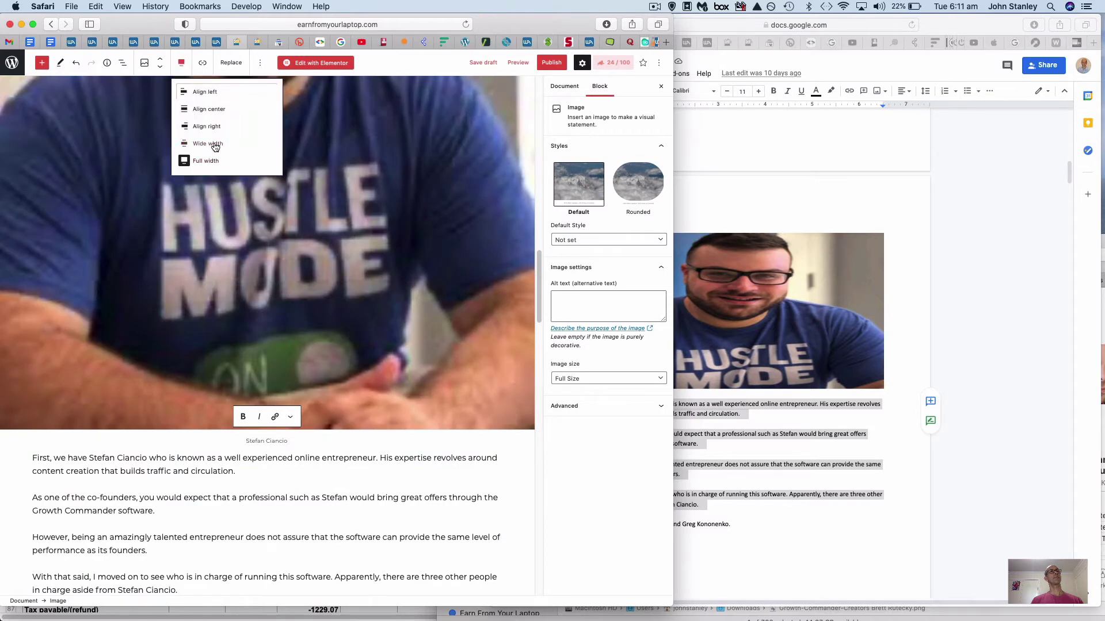
pyautogui.click(214, 145)
pyautogui.click(184, 66)
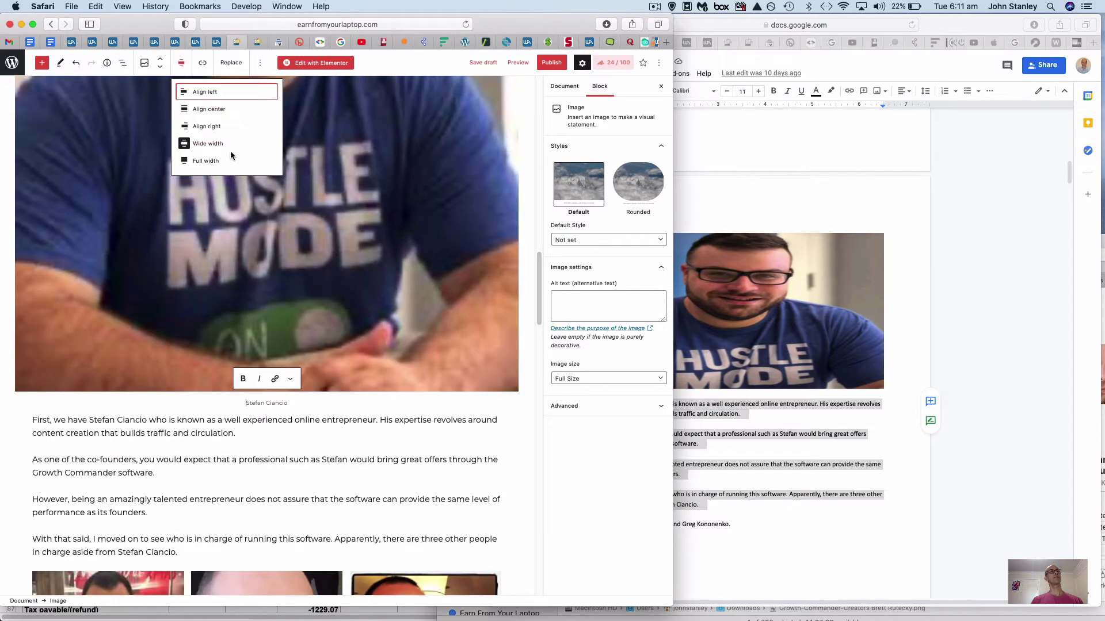
pyautogui.click(206, 128)
pyautogui.scroll(5, 237, 270)
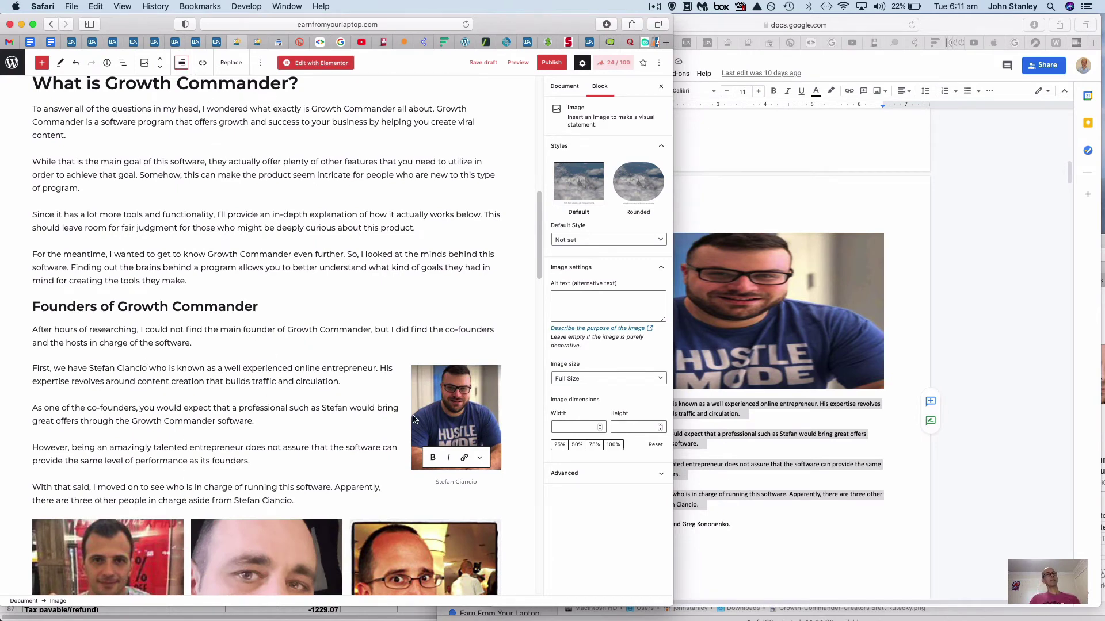
# - Align the "Hustle Mode" portrait left so the pasted paragraphs wrap beside it
pyautogui.click(181, 63)
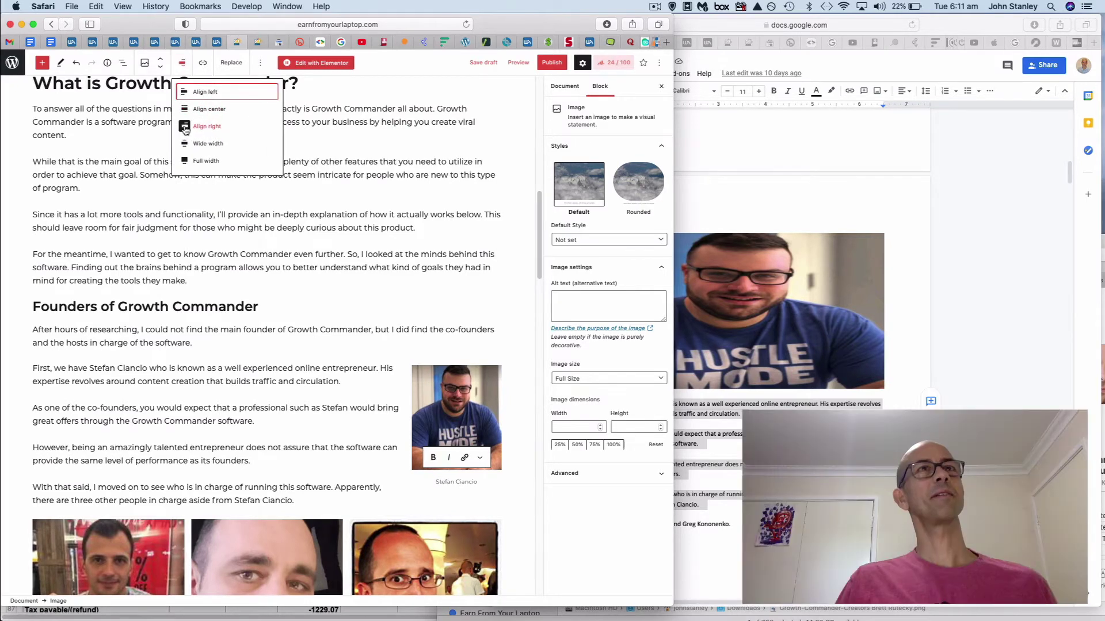
pyautogui.click(205, 95)
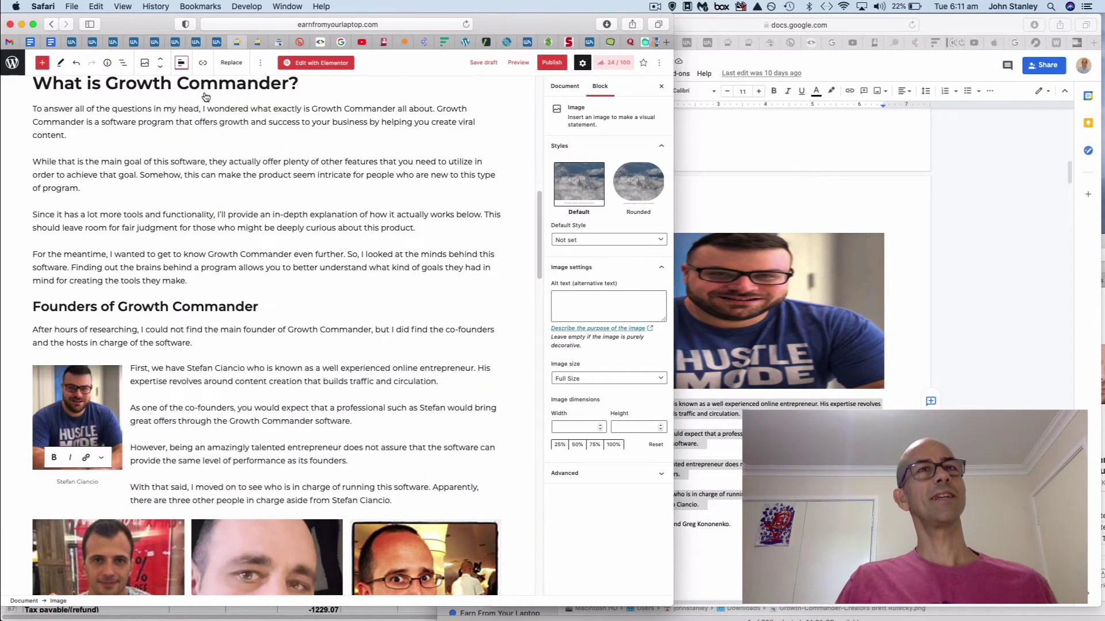
pyautogui.scroll(-5, 219, 431)
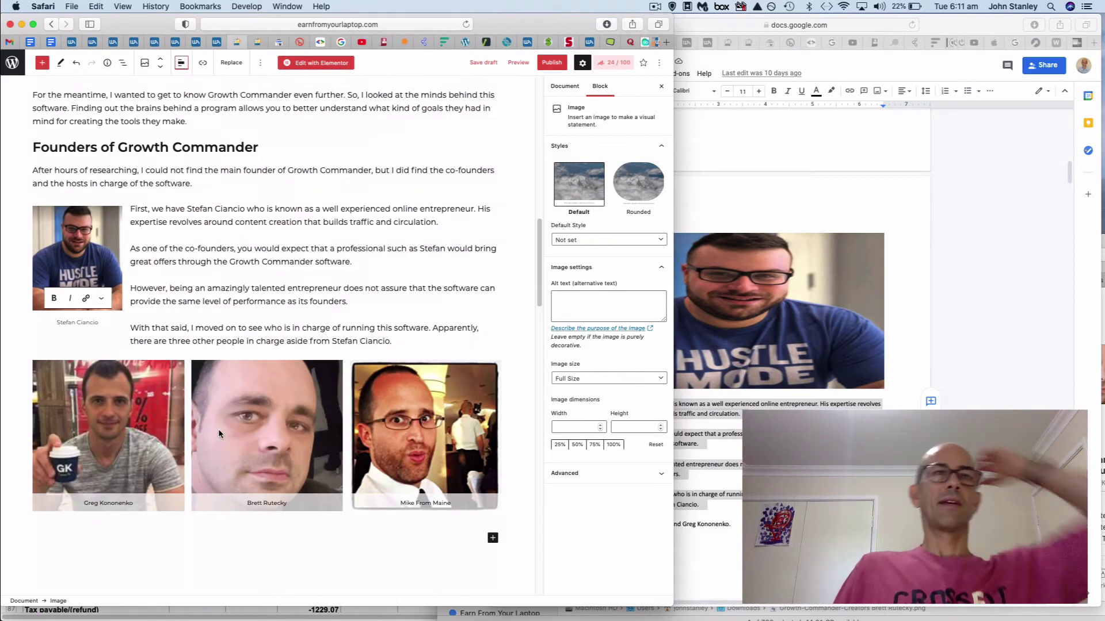
# - Copy the line naming the three other people in charge from the Google Docs review into a new paragraph above the gallery
pyautogui.click(409, 341)
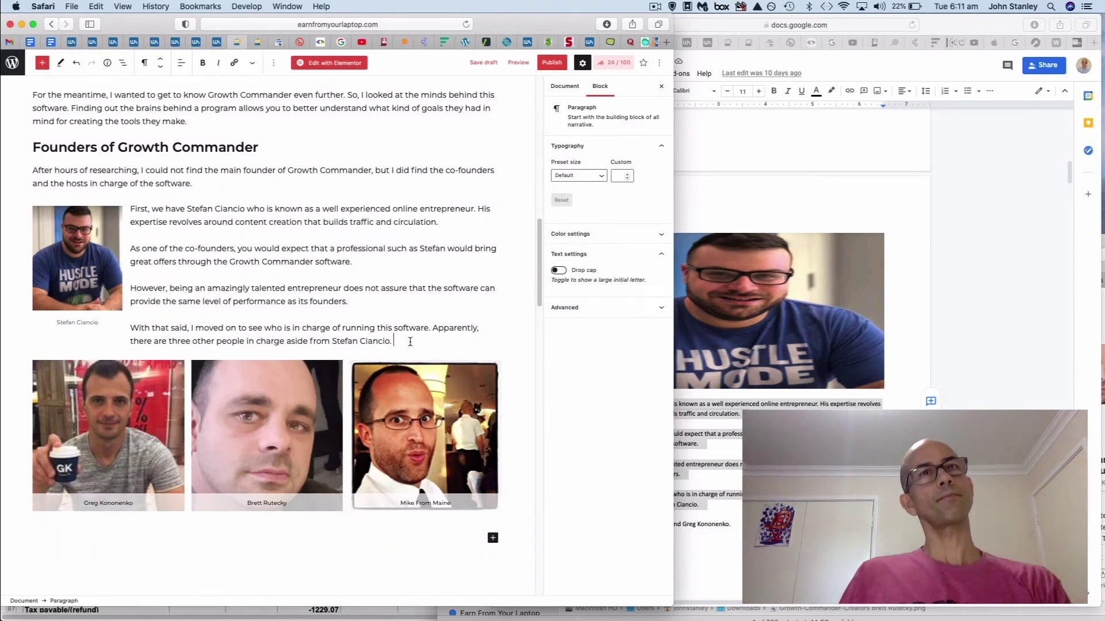
pyautogui.press('Return')
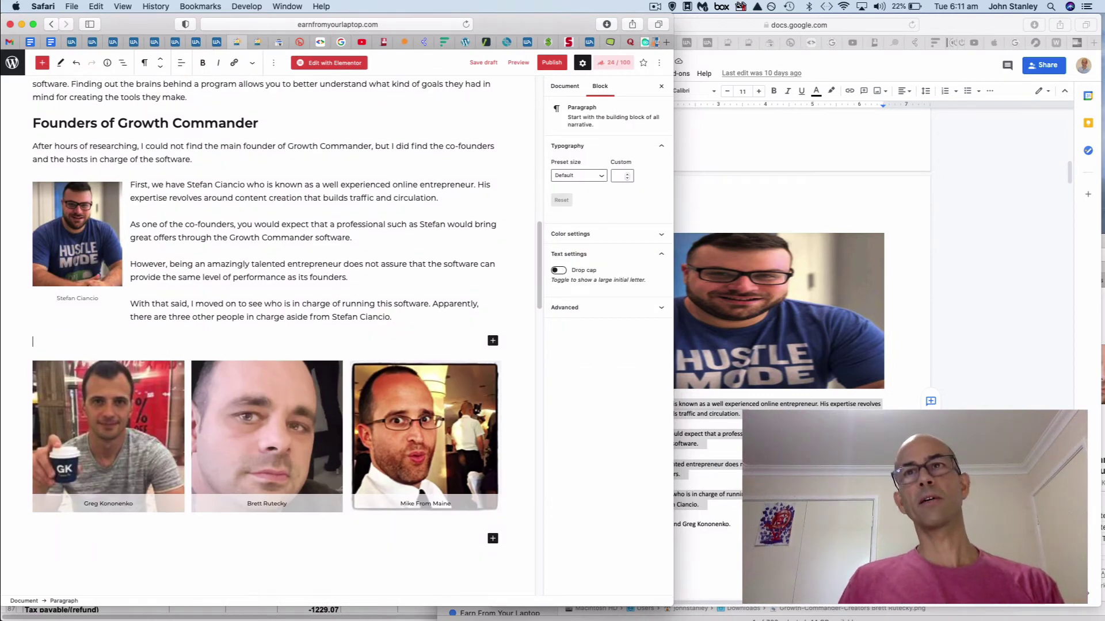
pyautogui.press('super+grave')
pyautogui.moveTo(730, 524); pyautogui.dragTo(558, 522)
pyautogui.press('super+c')
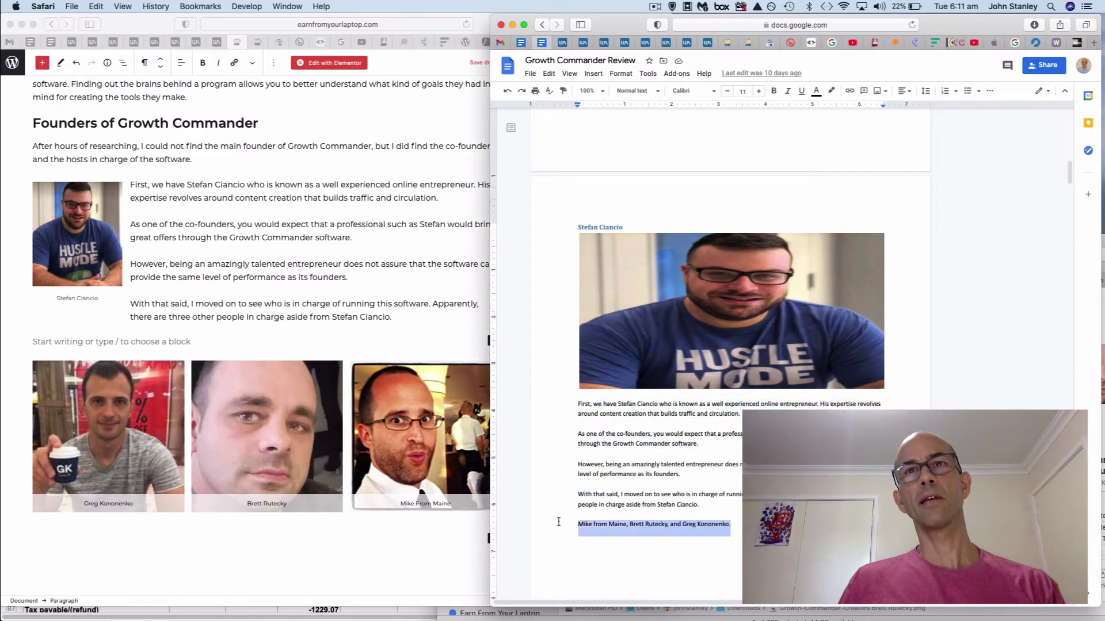
pyautogui.click(35, 342)
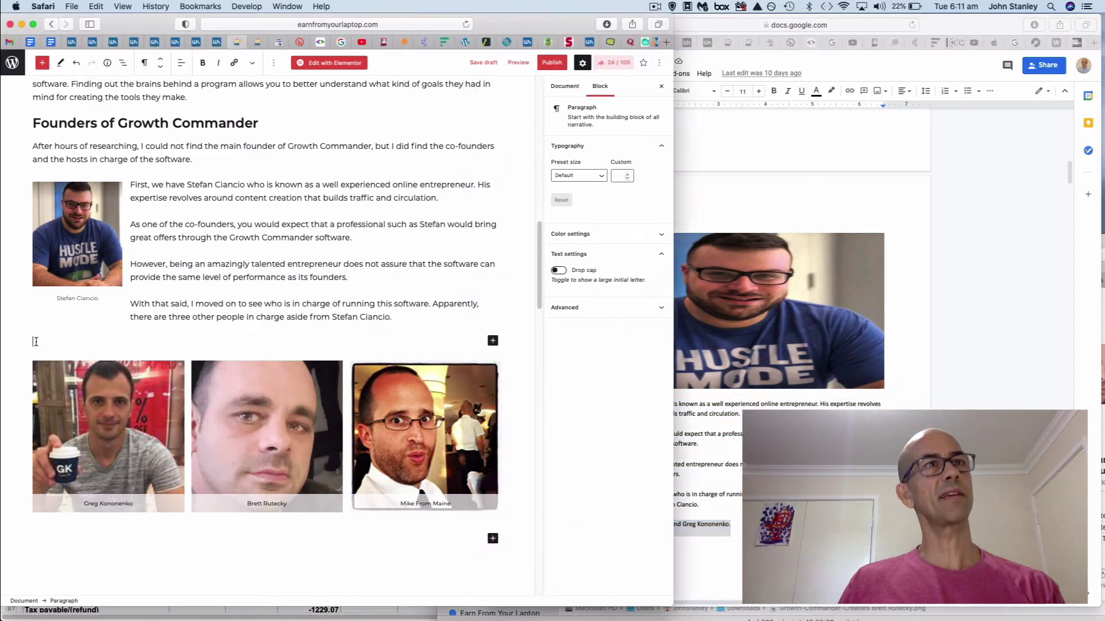
pyautogui.press('super+v')
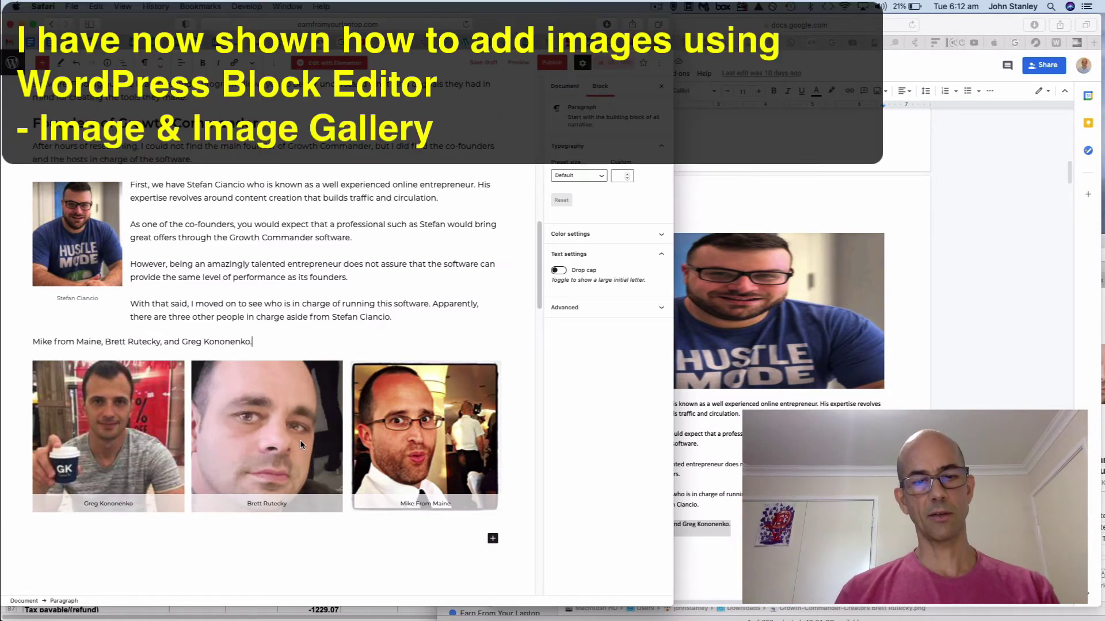
pyautogui.scroll(10, 300, 444)
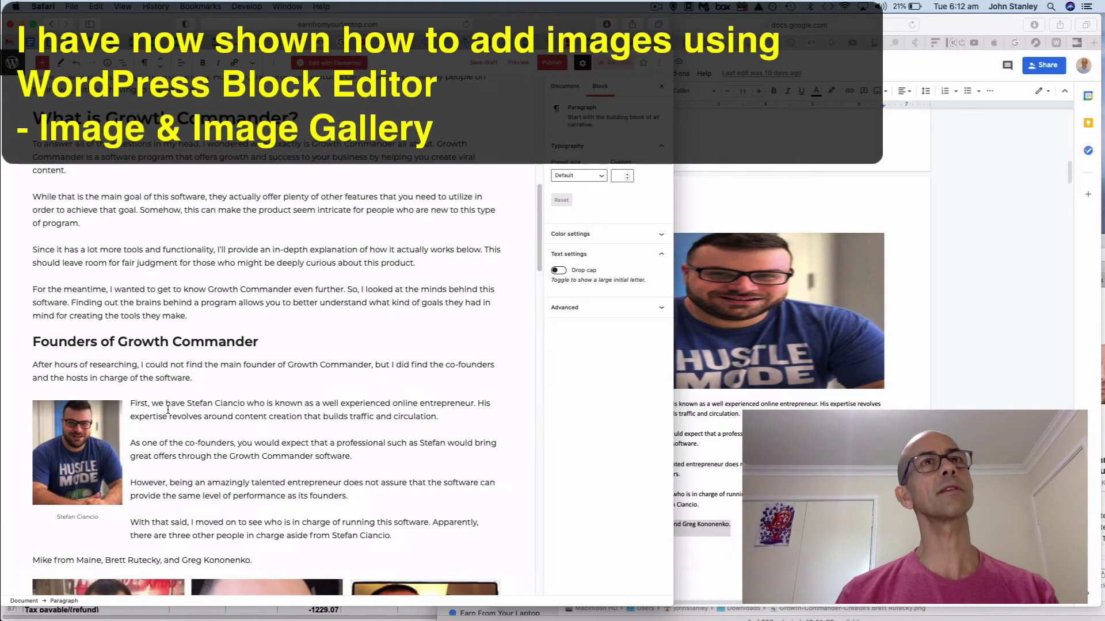
pyautogui.scroll(-5, 173, 420)
pyautogui.scroll(-5, 173, 420)
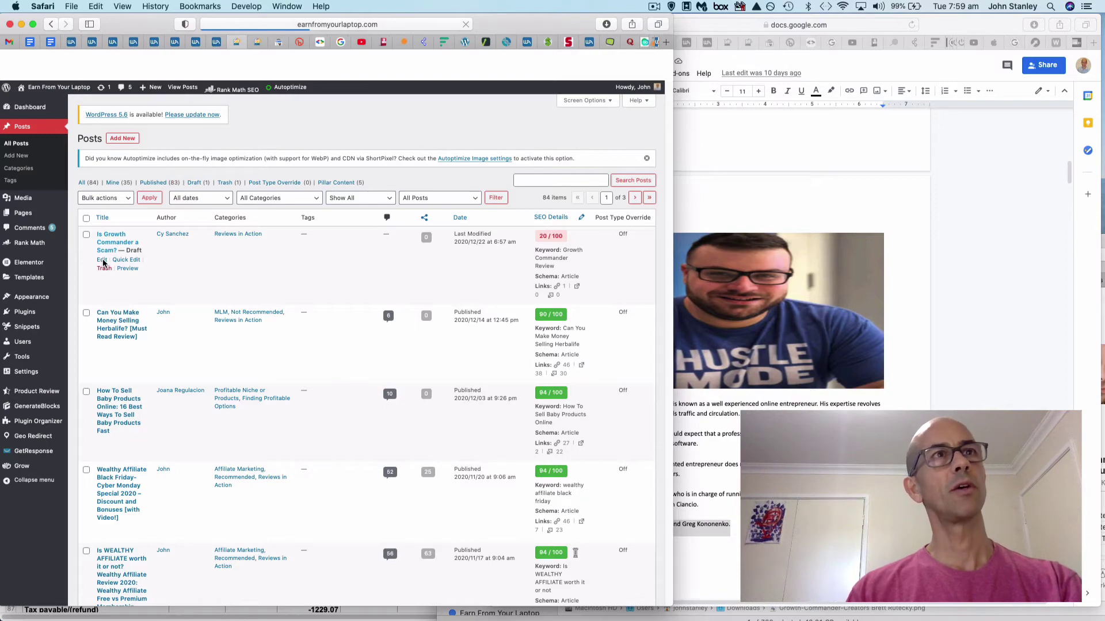
# - Insert a Container block in a new paragraph below the line naming the three other people in charge
pyautogui.scroll(-20, 267, 441)
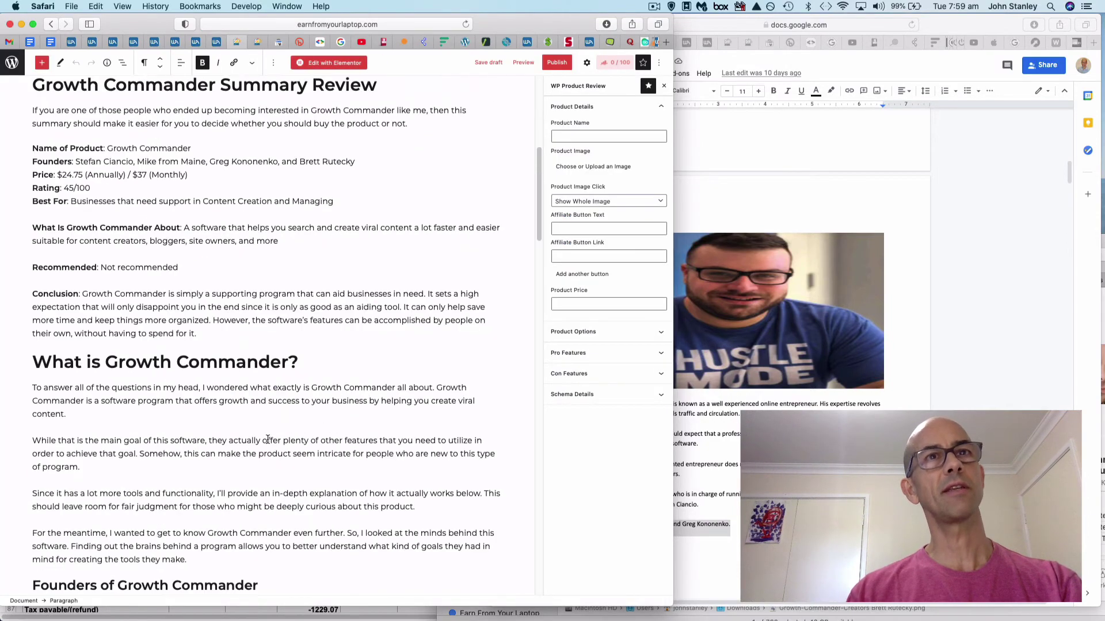
pyautogui.scroll(8, 267, 441)
pyautogui.scroll(3, 267, 441)
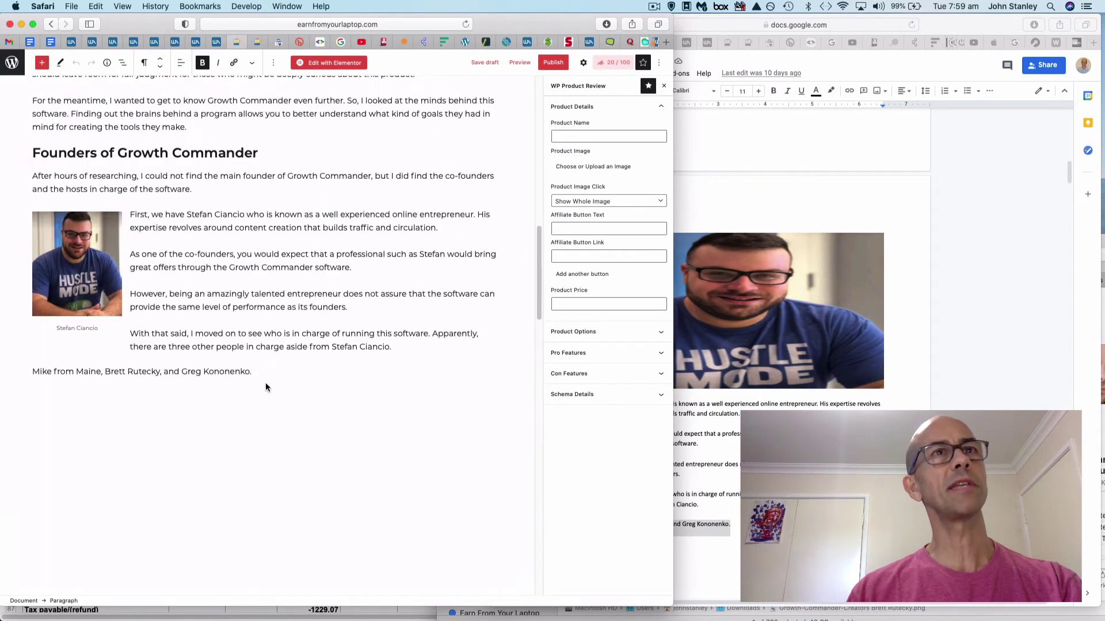
pyautogui.click(257, 371)
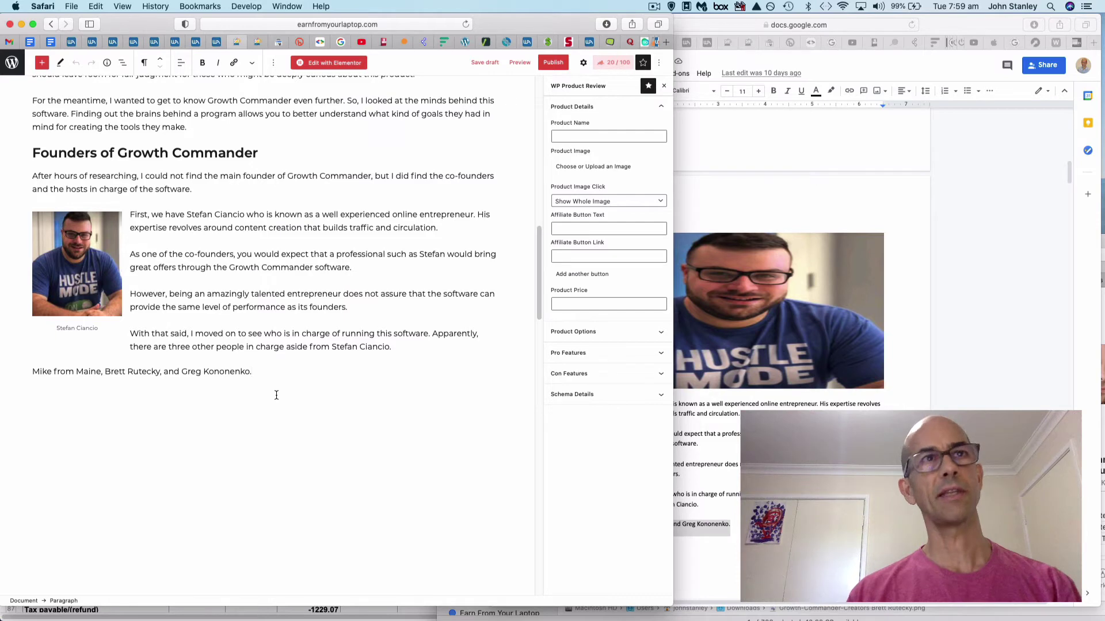
pyautogui.press('Return')
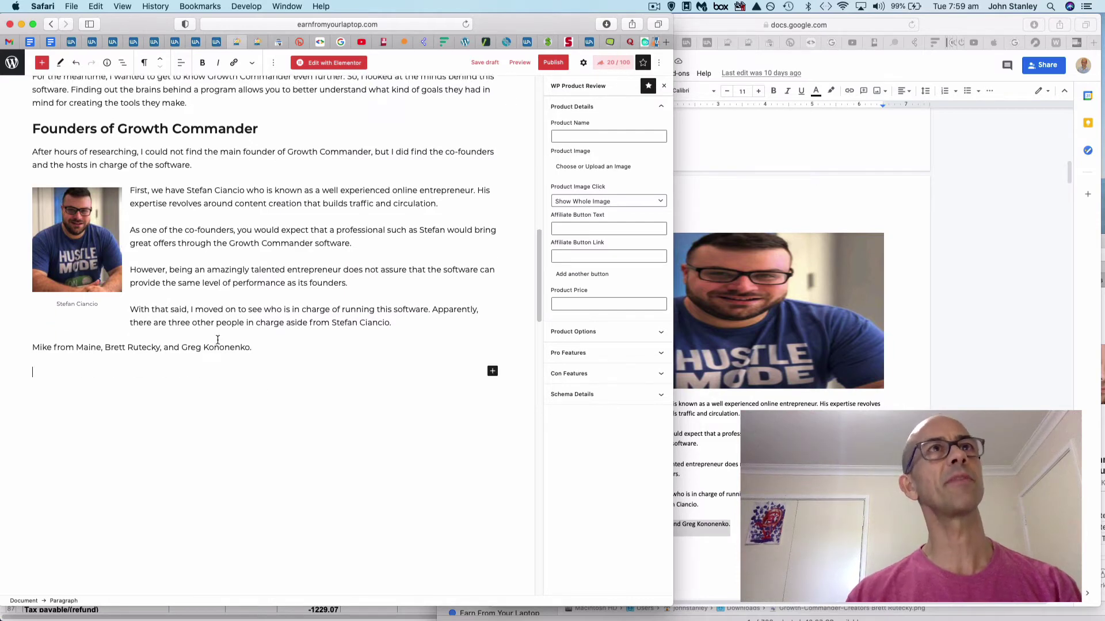
pyautogui.click(42, 67)
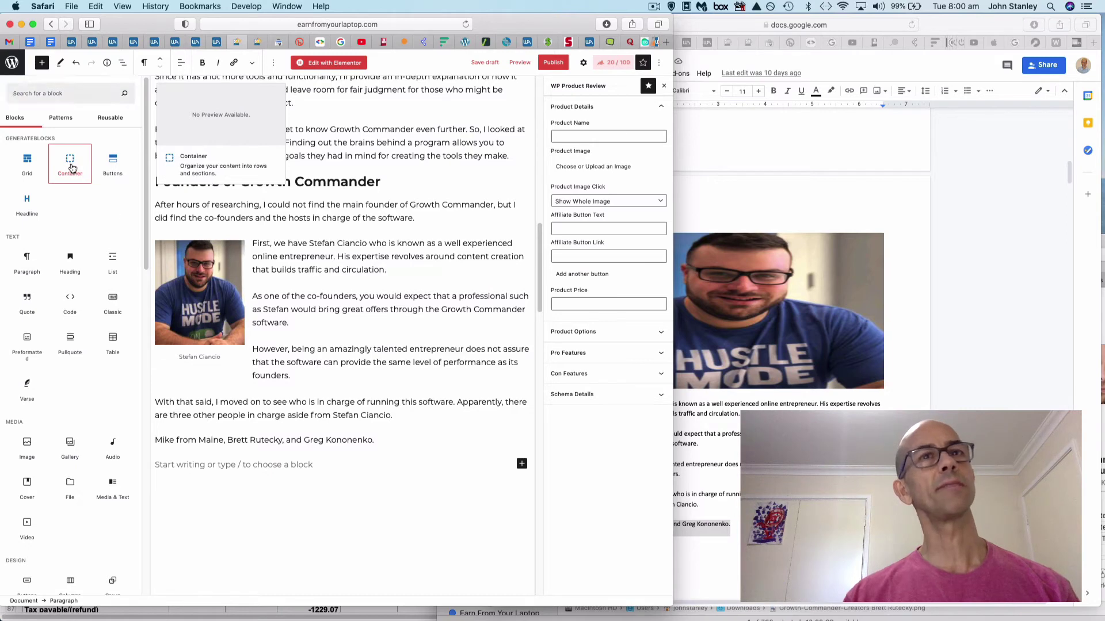
pyautogui.click(72, 168)
# - Add a Grid block with four equal columns inside the new container
pyautogui.click(271, 399)
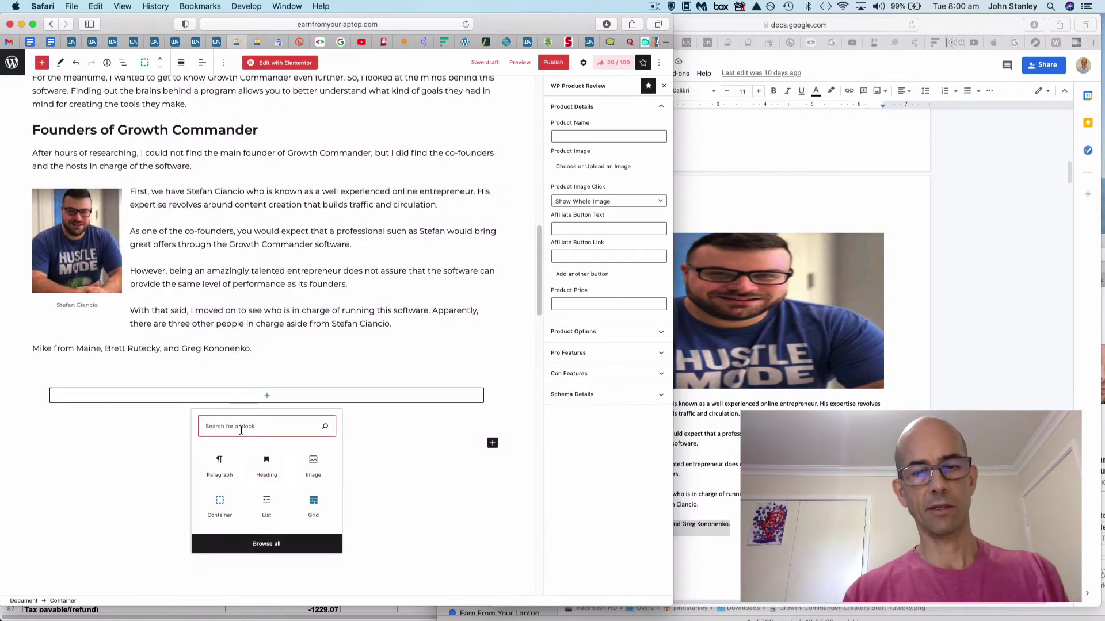
pyautogui.write('Generat')
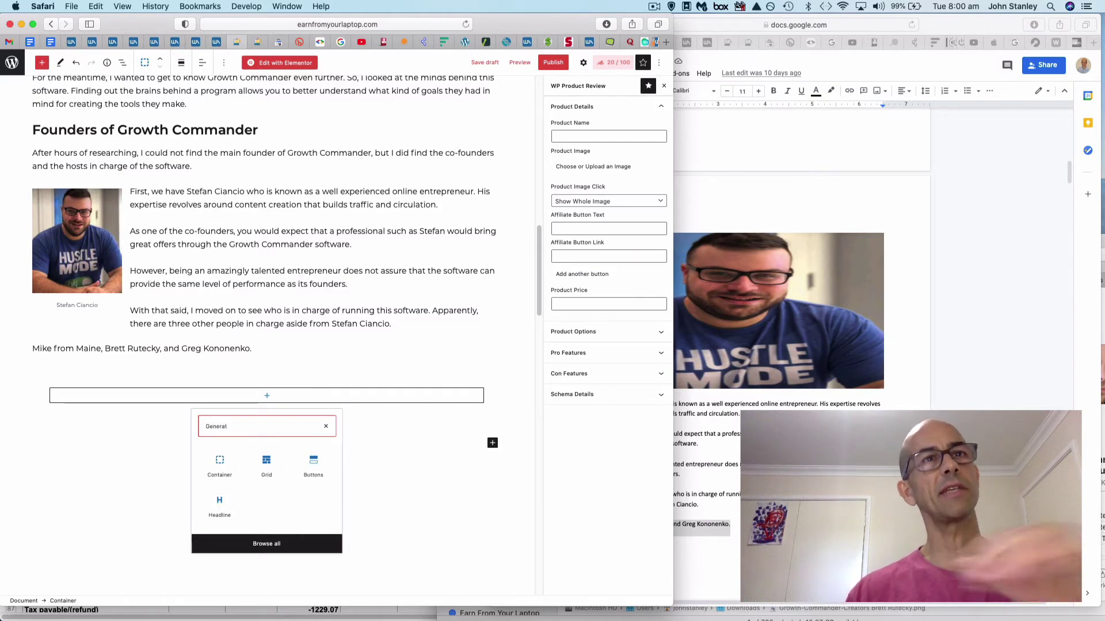
pyautogui.click(267, 460)
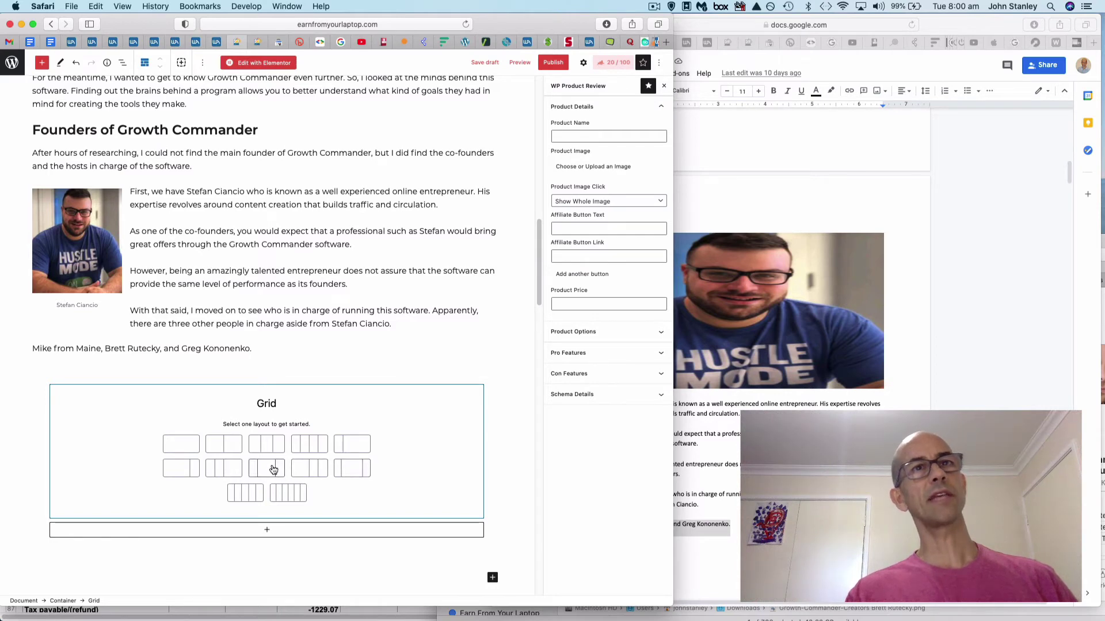
pyautogui.click(315, 452)
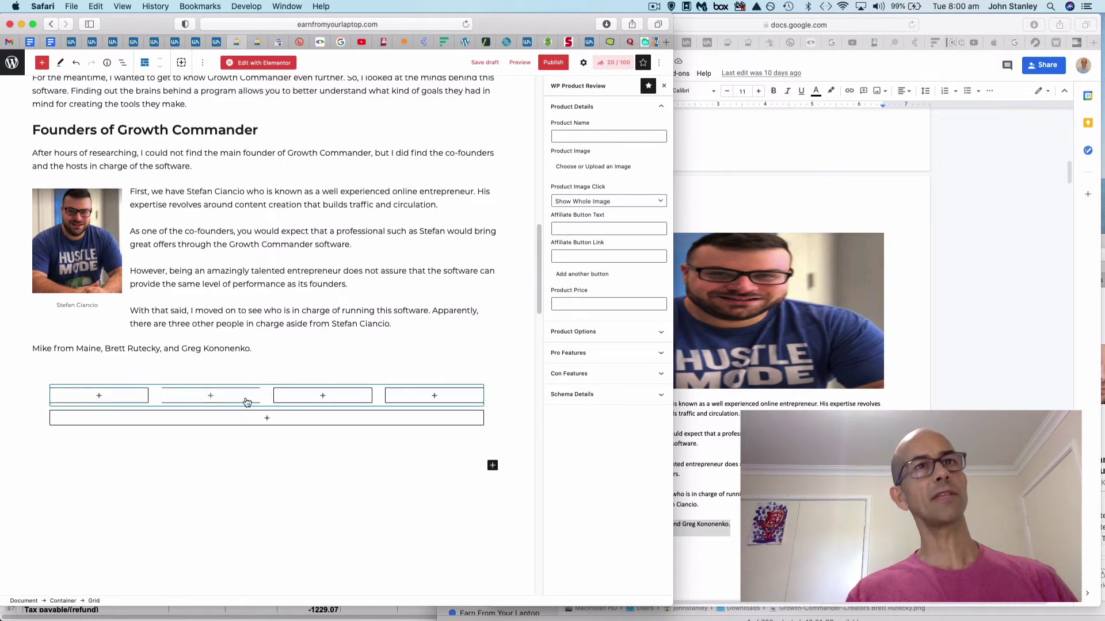
# - Insert the "Hustle Mode" portrait from the media library into the first grid column
pyautogui.click(99, 397)
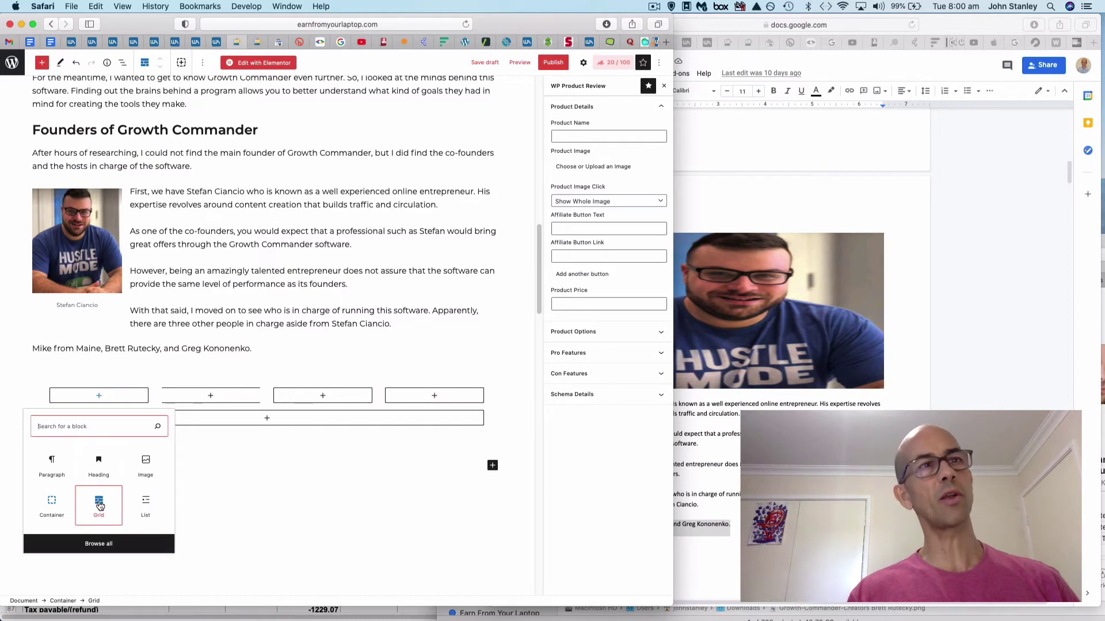
pyautogui.click(146, 463)
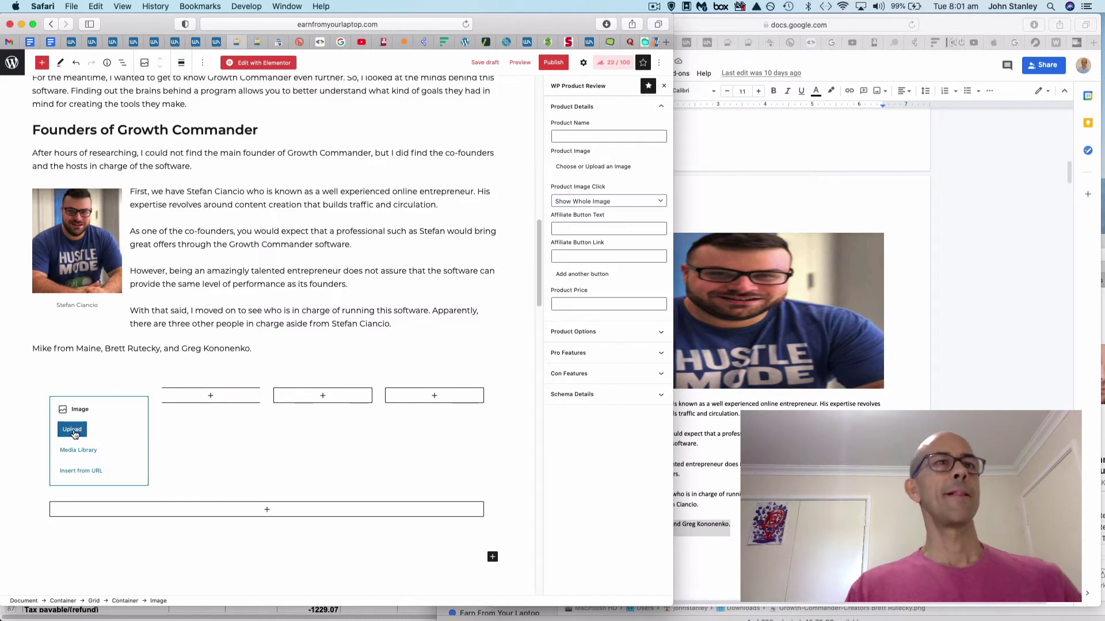
pyautogui.click(79, 450)
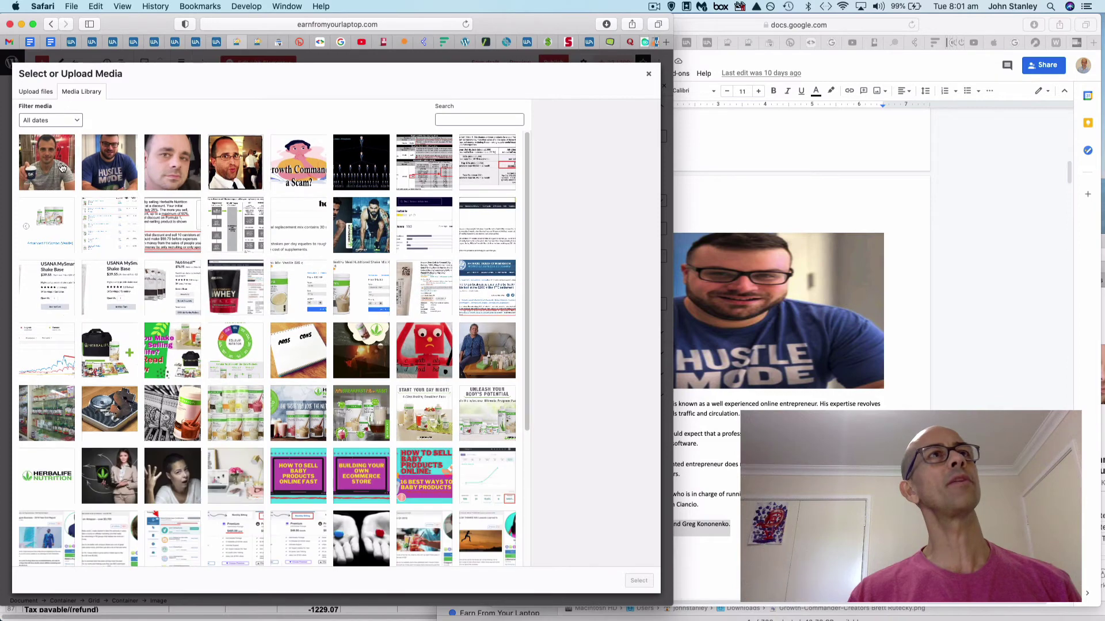
pyautogui.click(118, 168)
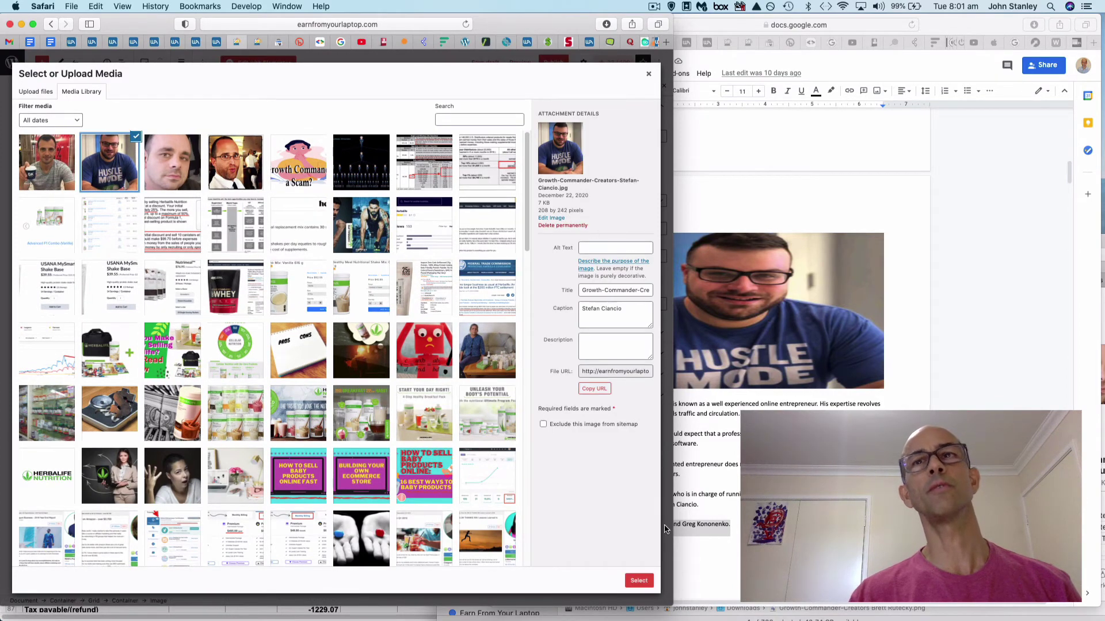
pyautogui.click(641, 581)
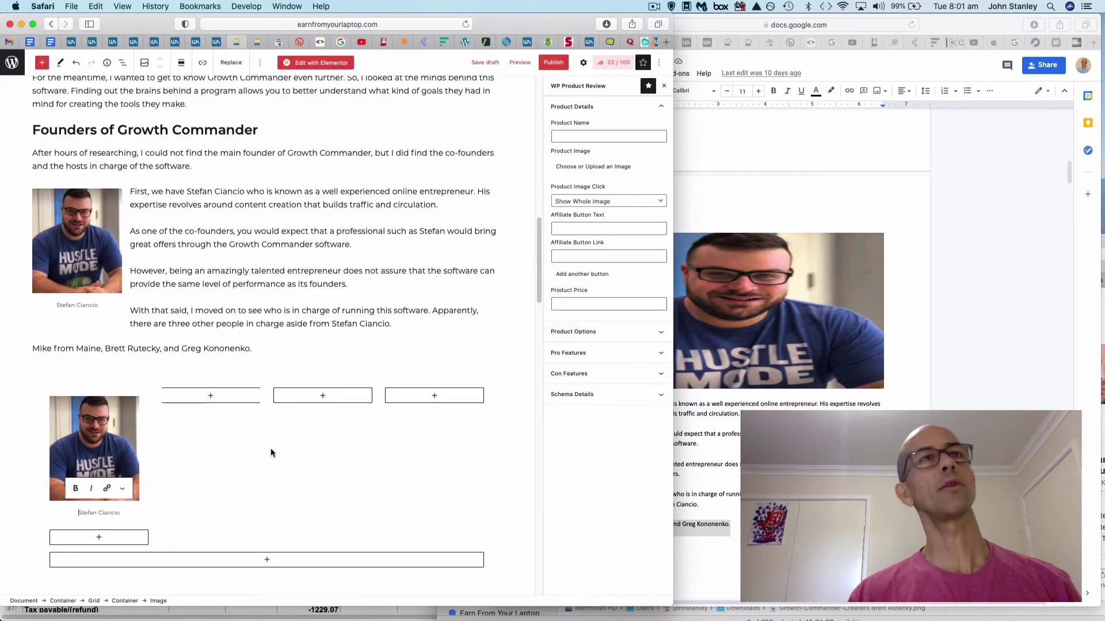
# - Insert the media library portrait of the man holding a mug into the second grid column
pyautogui.scroll(-5, 271, 448)
pyautogui.click(211, 214)
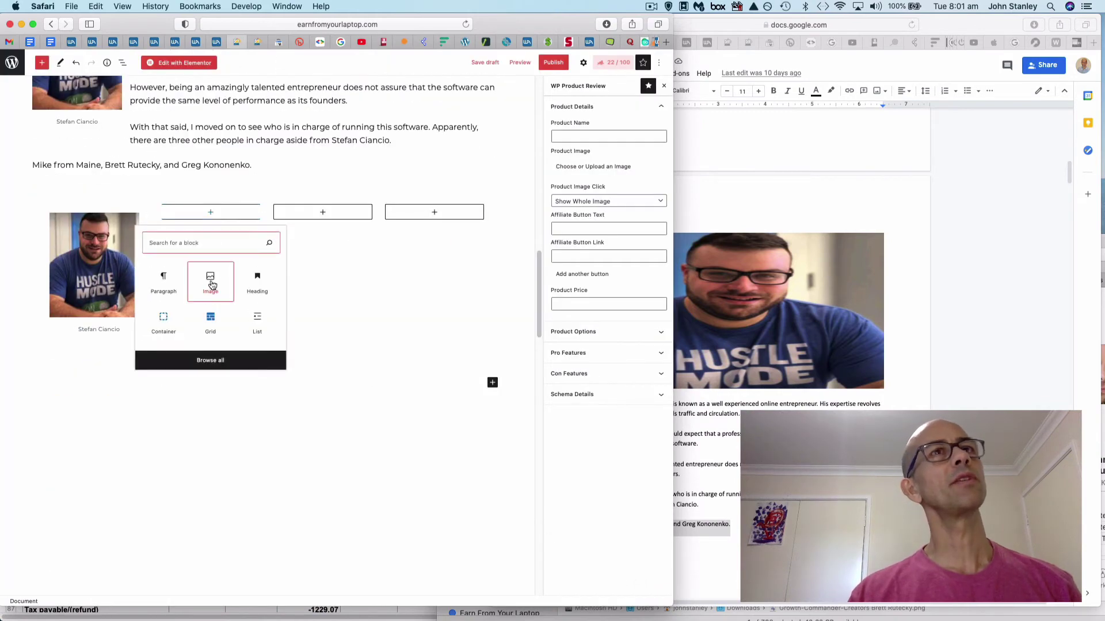
pyautogui.click(212, 283)
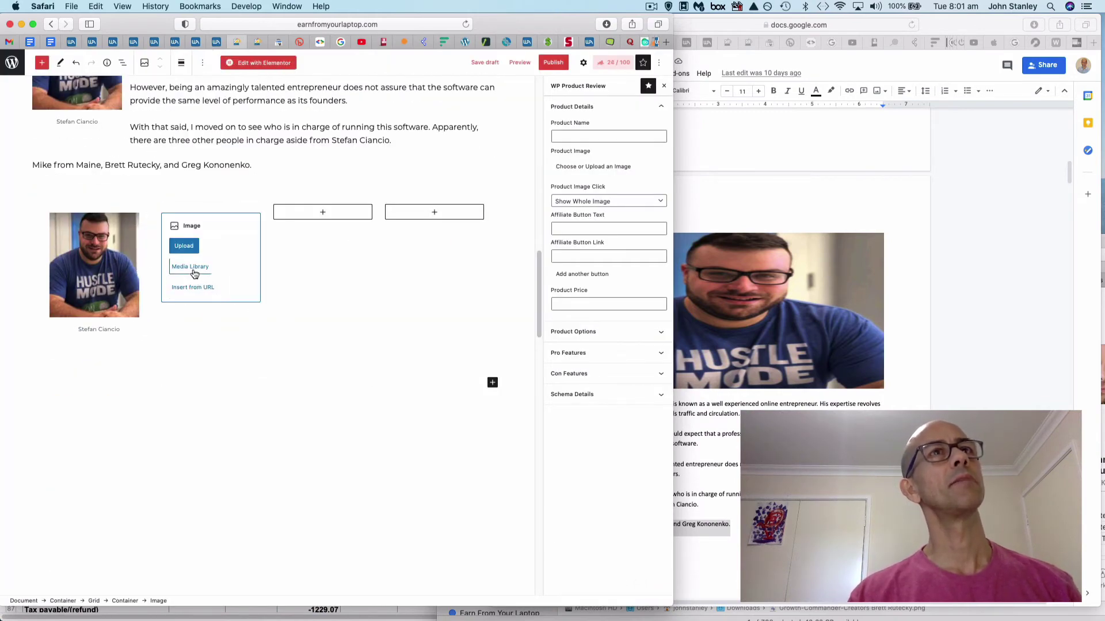
pyautogui.click(194, 268)
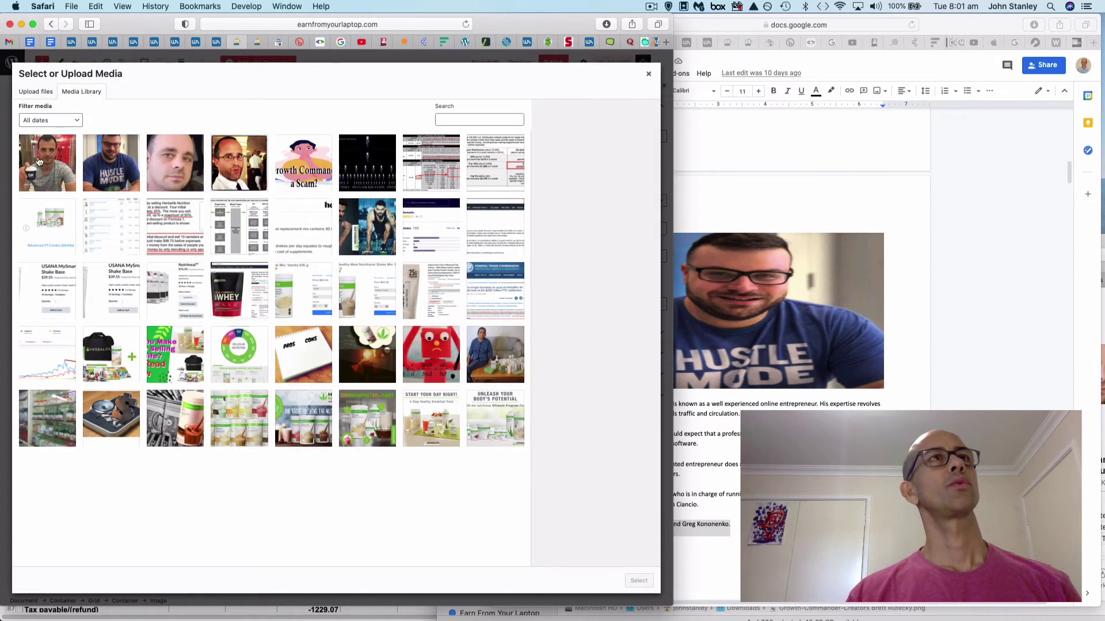
pyautogui.click(39, 162)
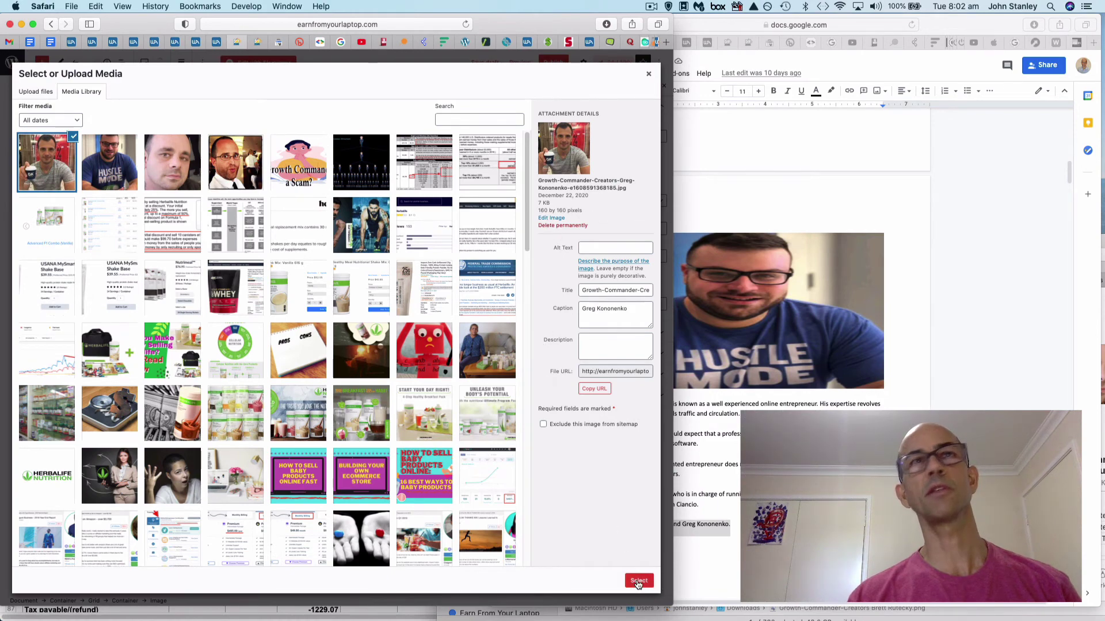
pyautogui.click(638, 581)
# - Insert the media library portrait of the man in glasses and dark suit into the third grid column
pyautogui.click(323, 211)
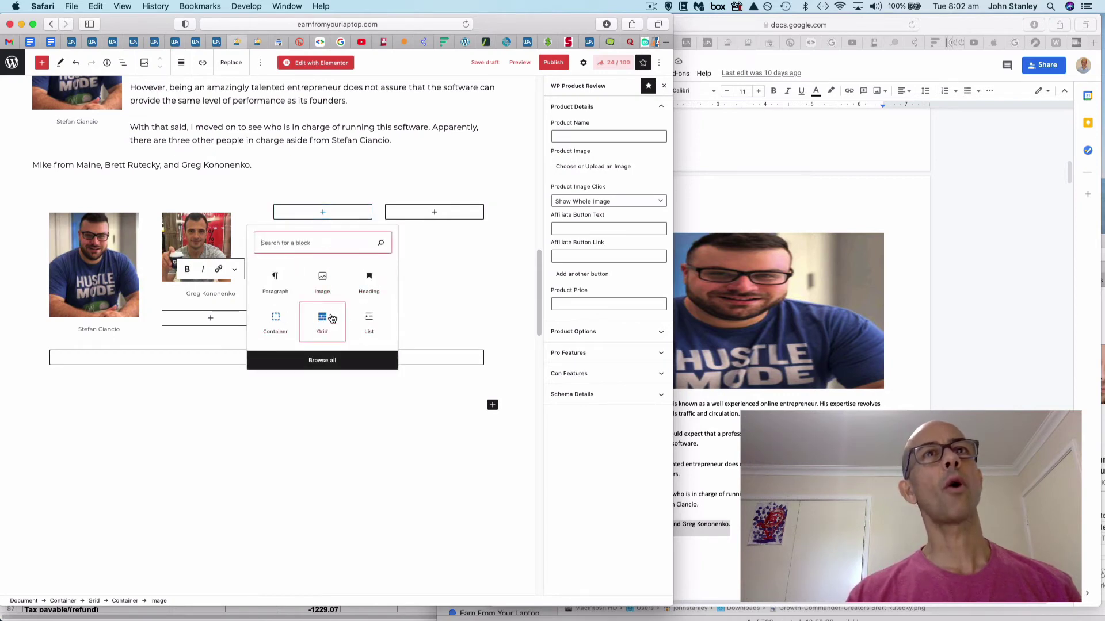
pyautogui.click(322, 283)
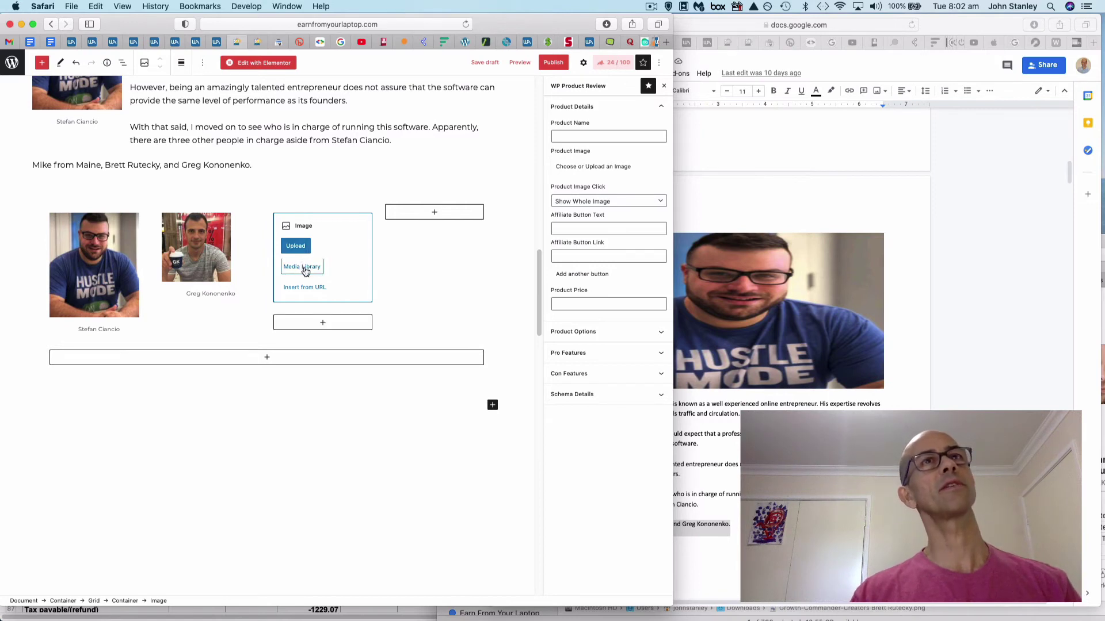
pyautogui.click(305, 268)
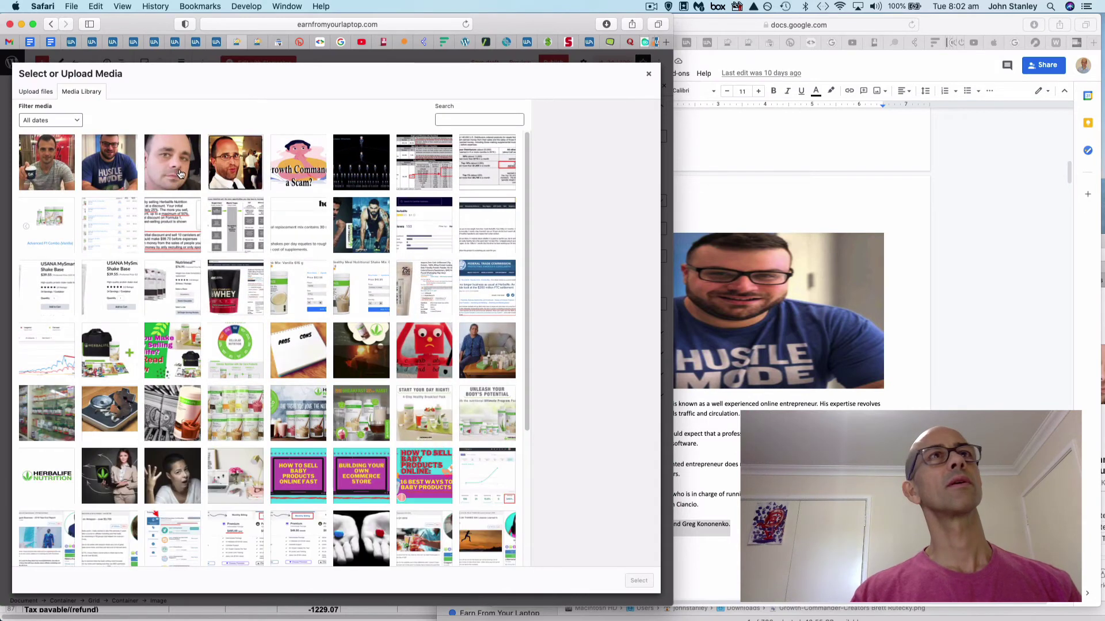
pyautogui.click(237, 164)
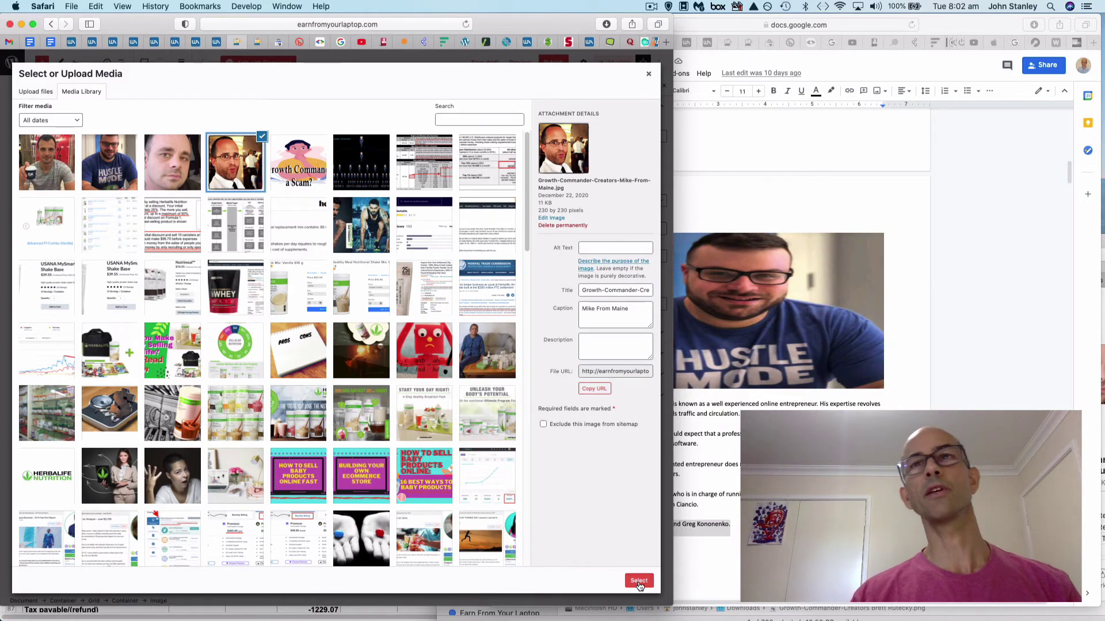
pyautogui.click(638, 582)
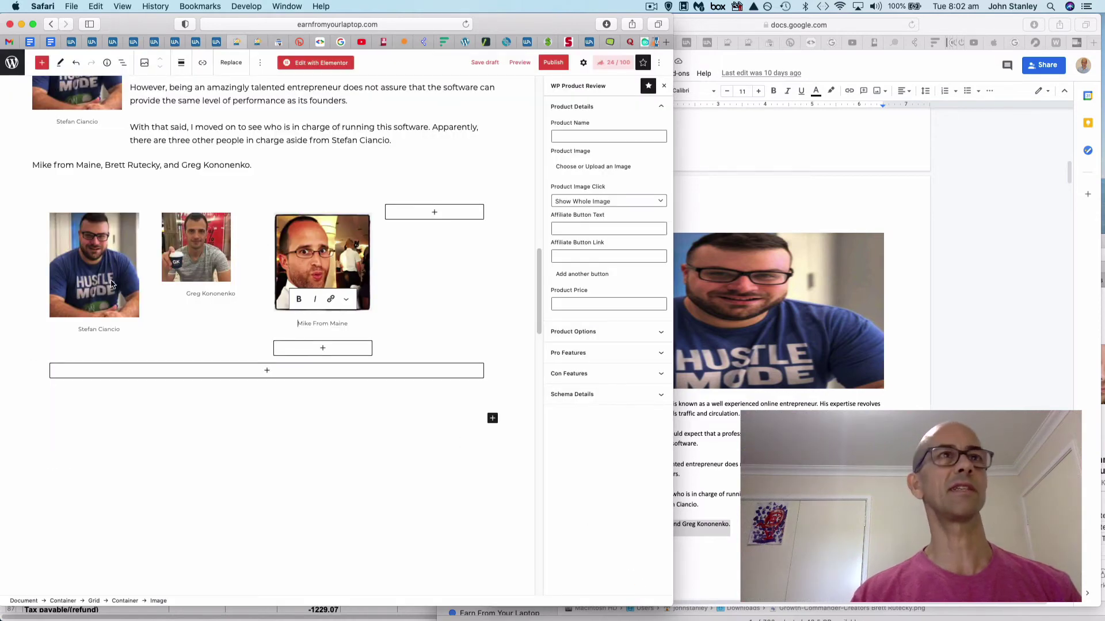
# - Add an image block to the fourth grid column and select the close-up face portrait in the media library
pyautogui.click(435, 213)
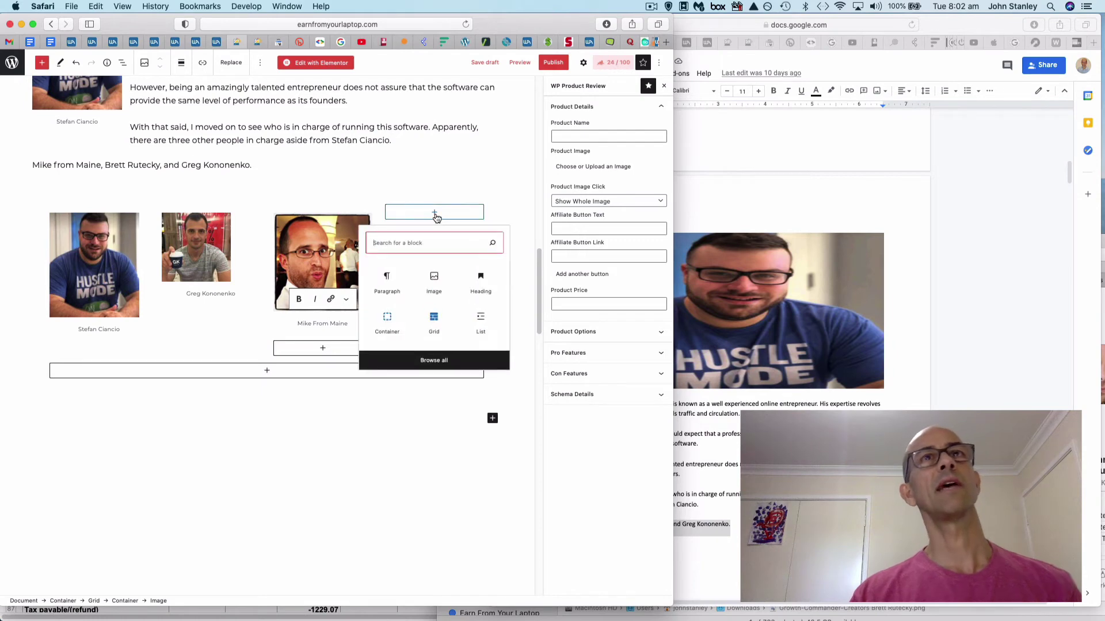
pyautogui.click(434, 291)
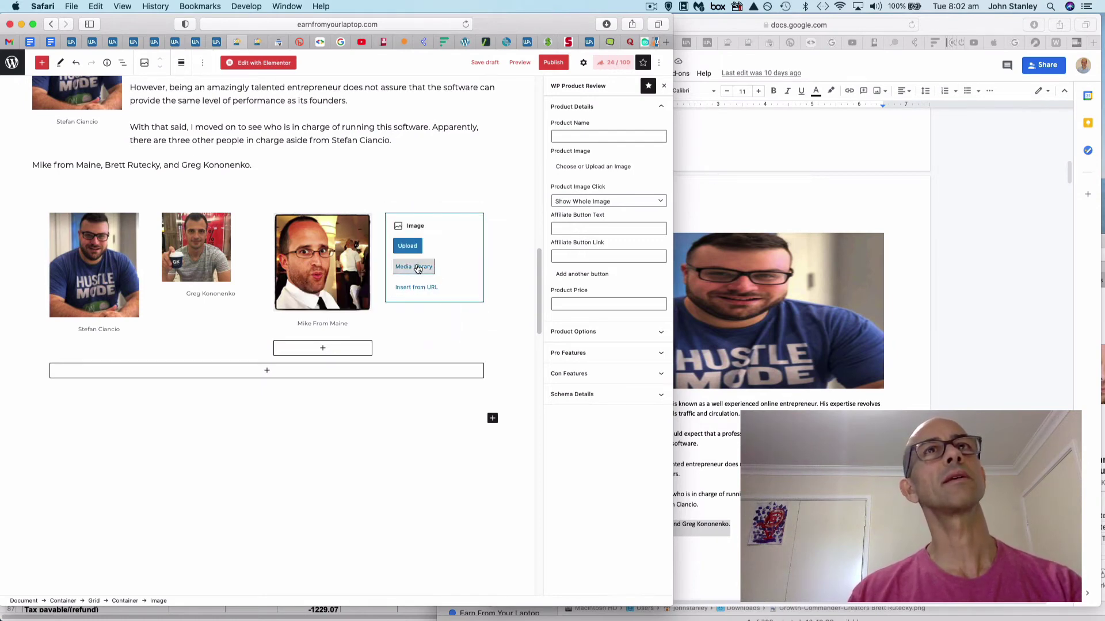
pyautogui.click(413, 266)
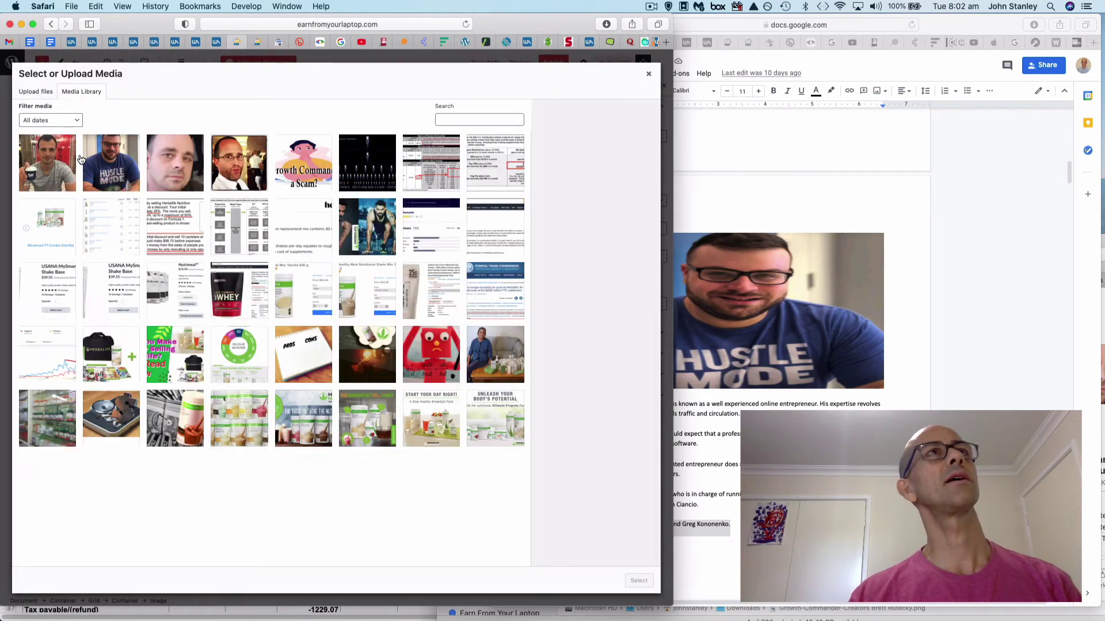
pyautogui.click(164, 163)
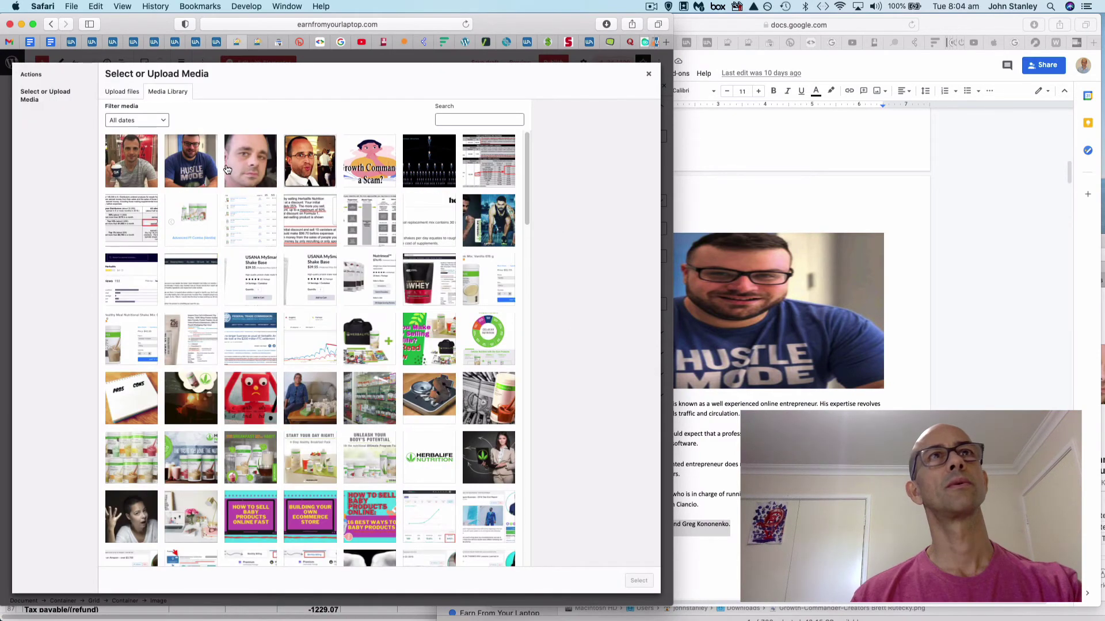
pyautogui.click(251, 175)
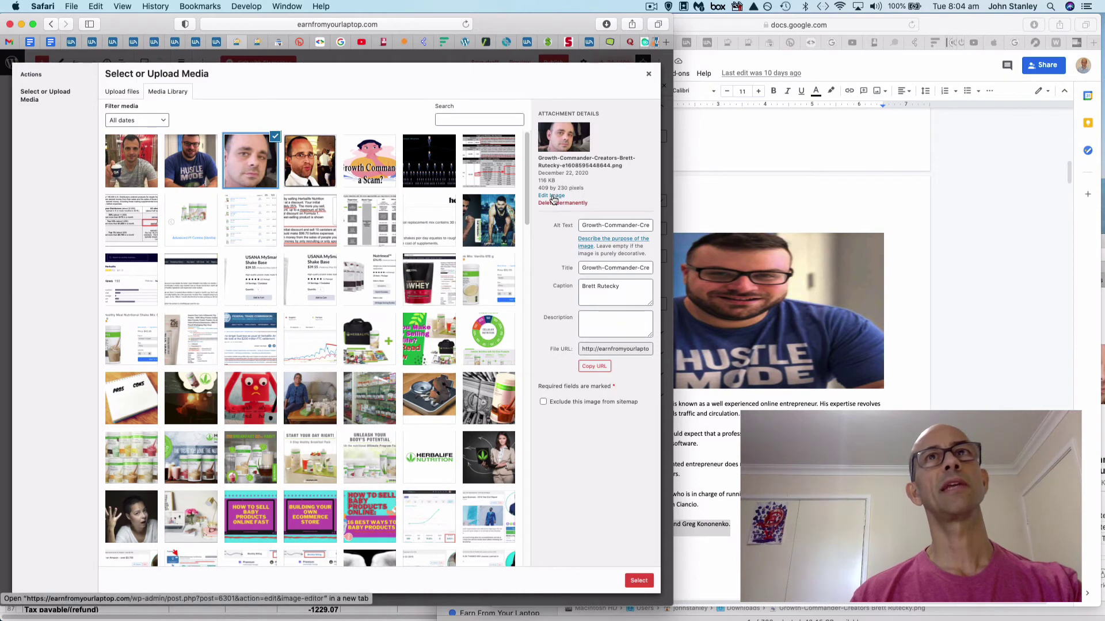
# - Crop the selected close-up portrait to a 230 × 230 square around the face in the image editor
pyautogui.click(553, 199)
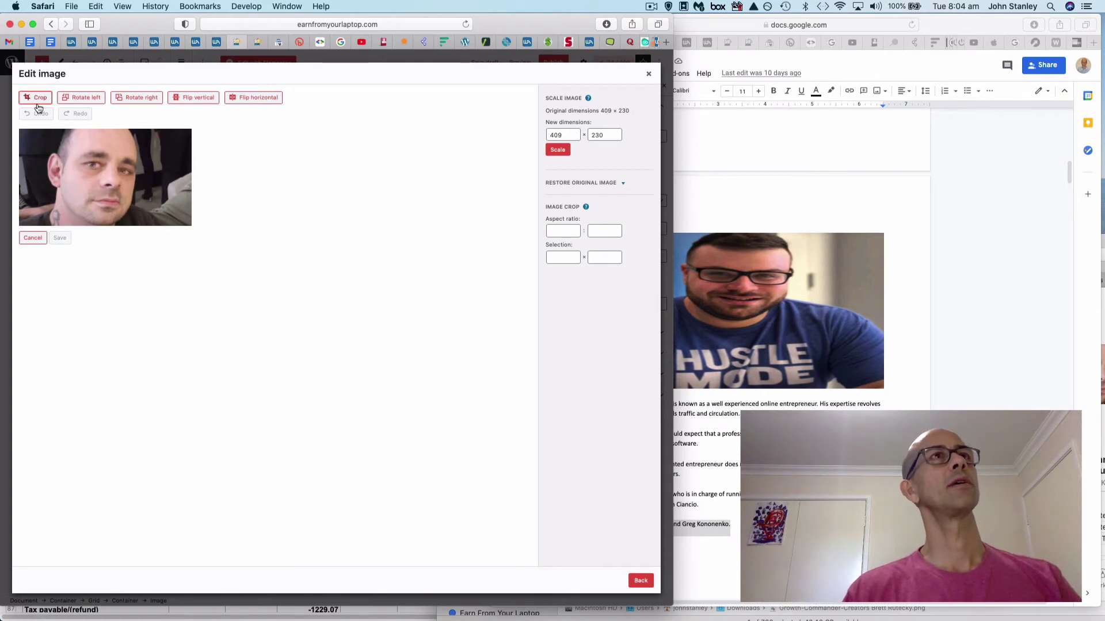
pyautogui.click(40, 102)
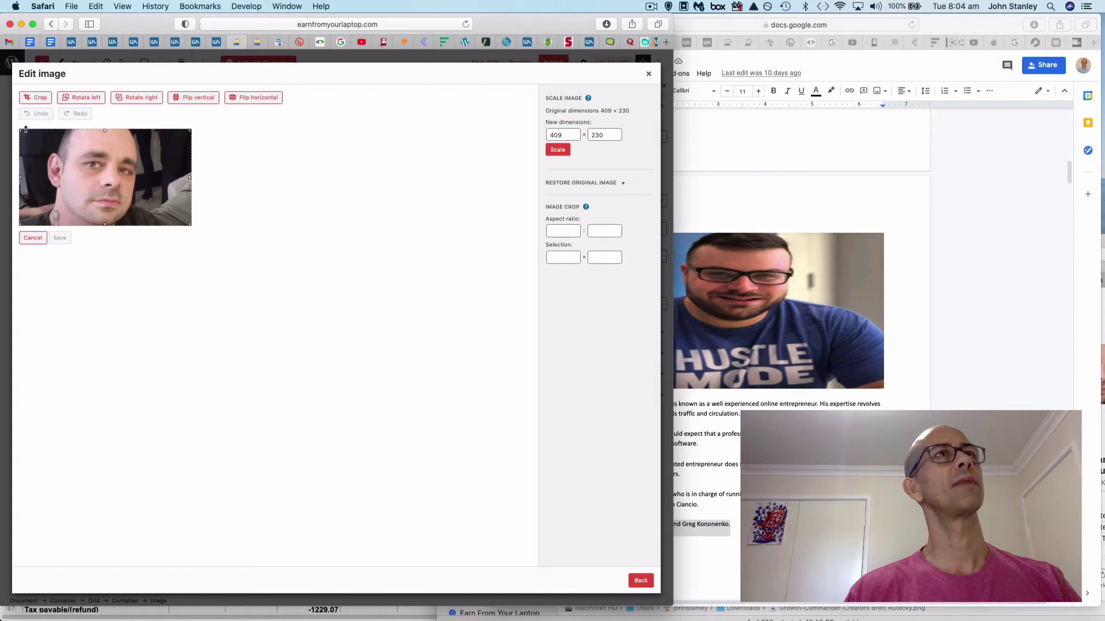
pyautogui.moveTo(26, 130); pyautogui.dragTo(50, 128)
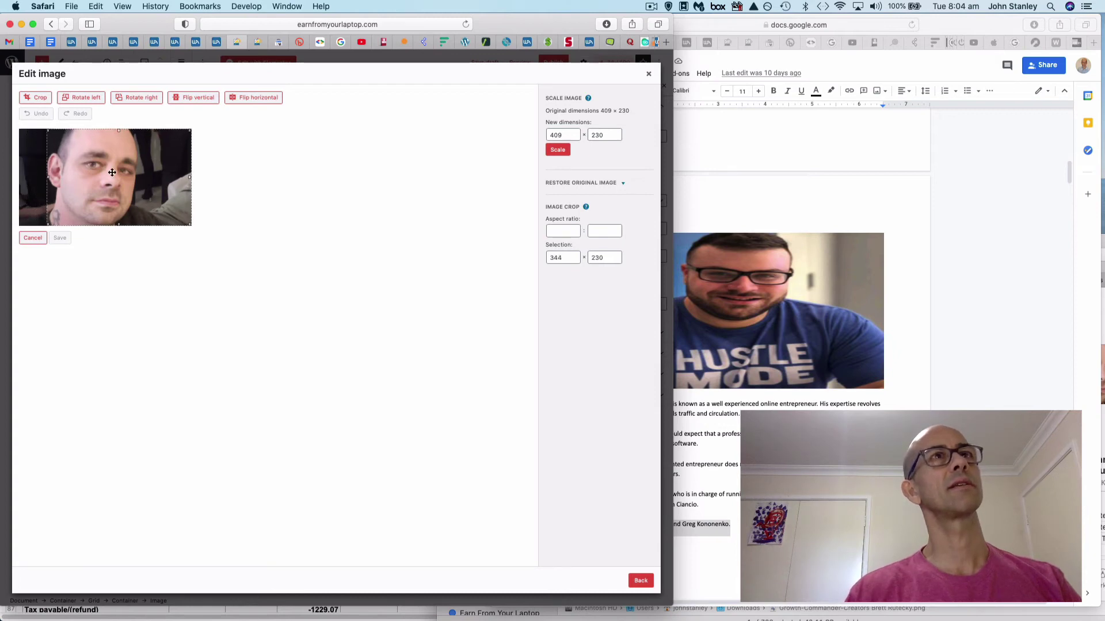
pyautogui.moveTo(46, 176); pyautogui.dragTo(45, 177)
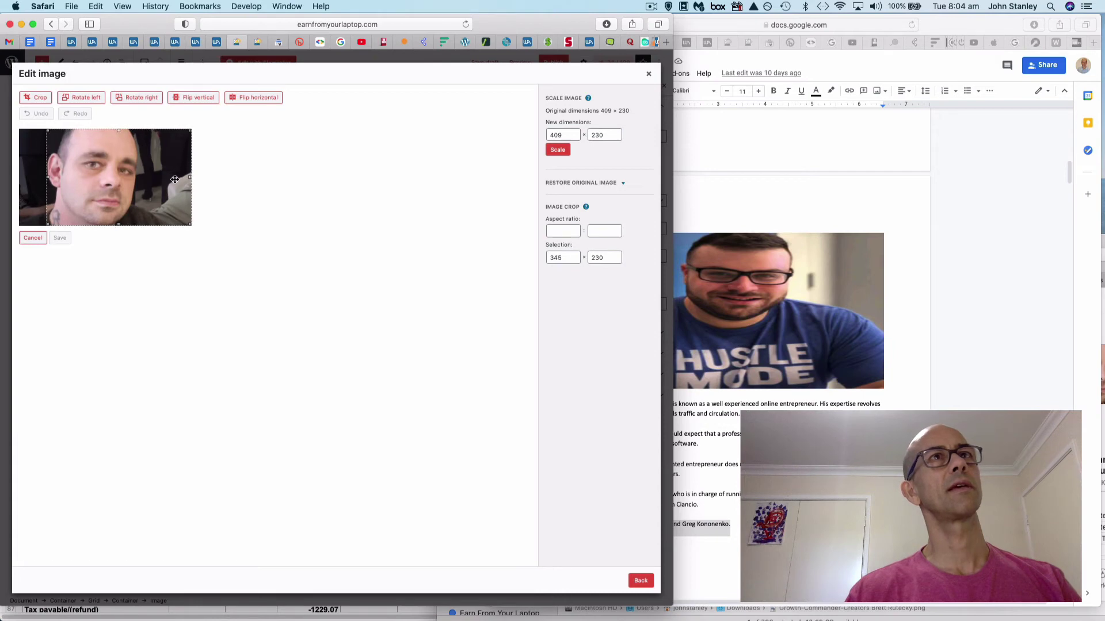
pyautogui.moveTo(190, 178); pyautogui.dragTo(143, 178)
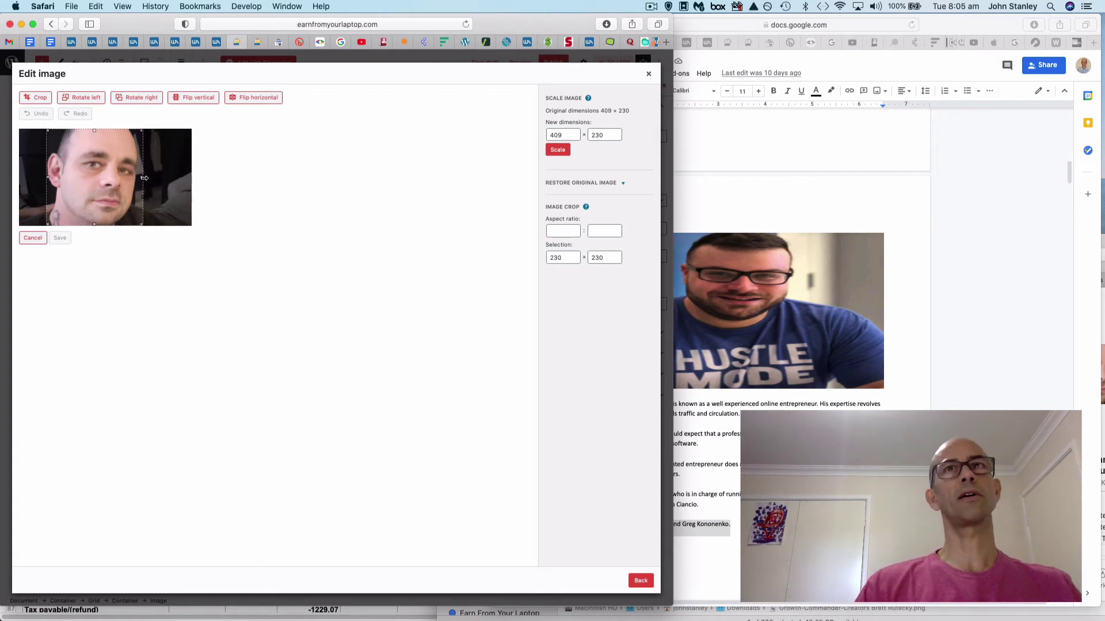
pyautogui.click(562, 257)
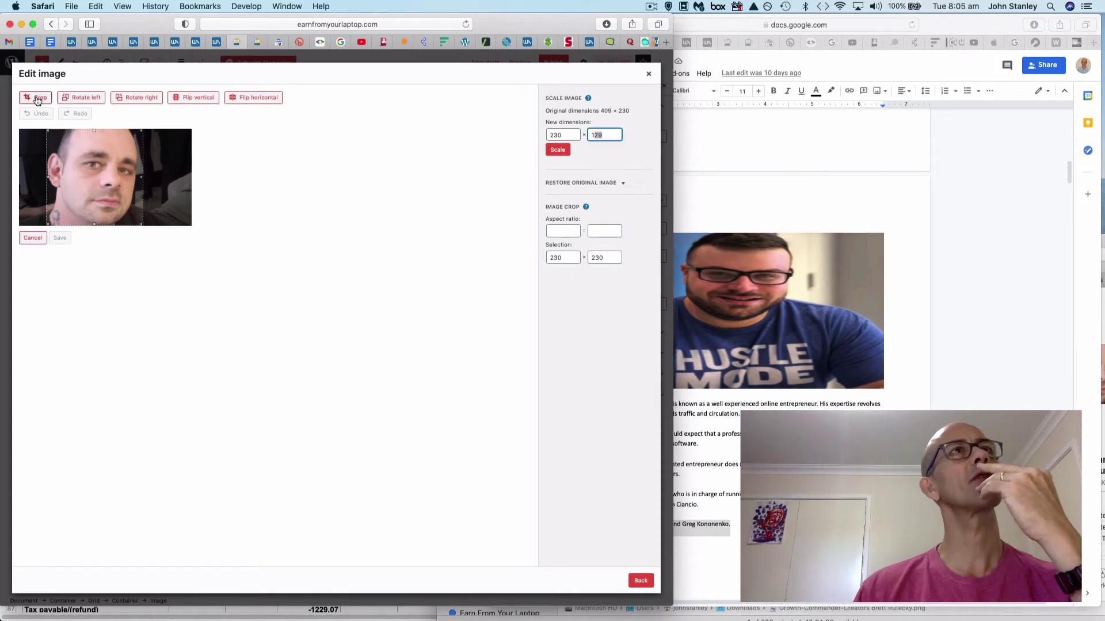
pyautogui.click(36, 99)
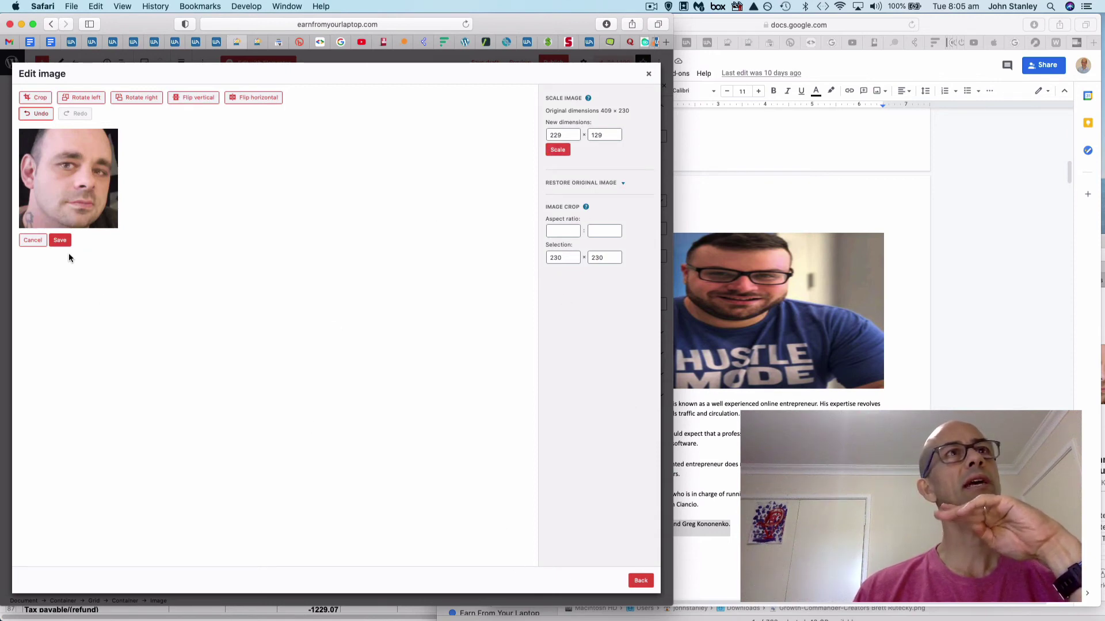
# - Save the cropped close-up portrait and insert it into the fourth grid column
pyautogui.click(61, 241)
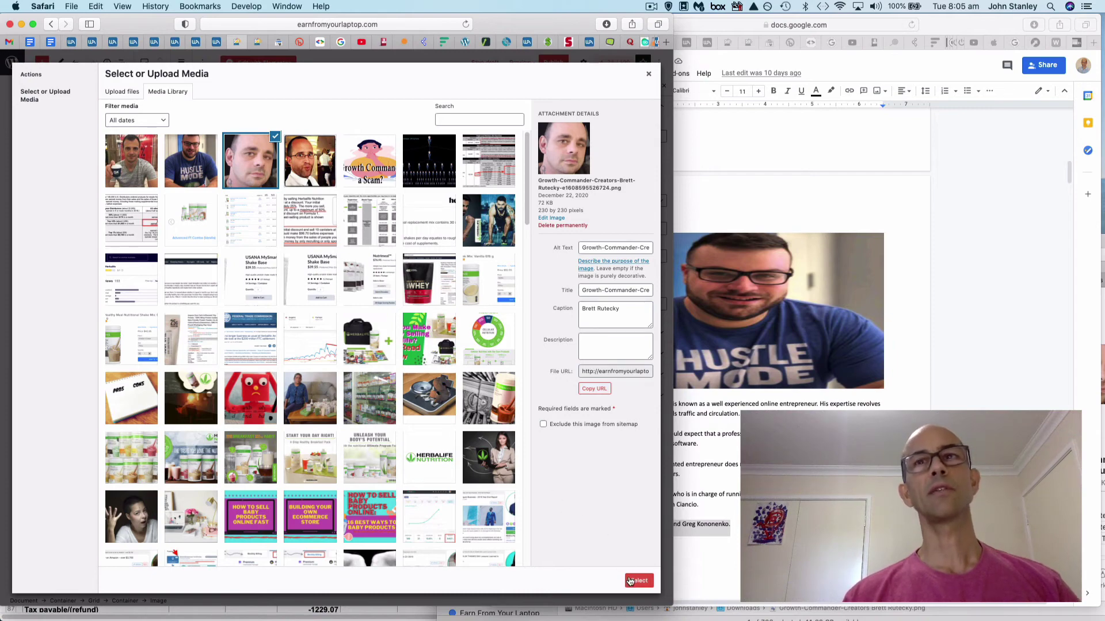
pyautogui.click(630, 581)
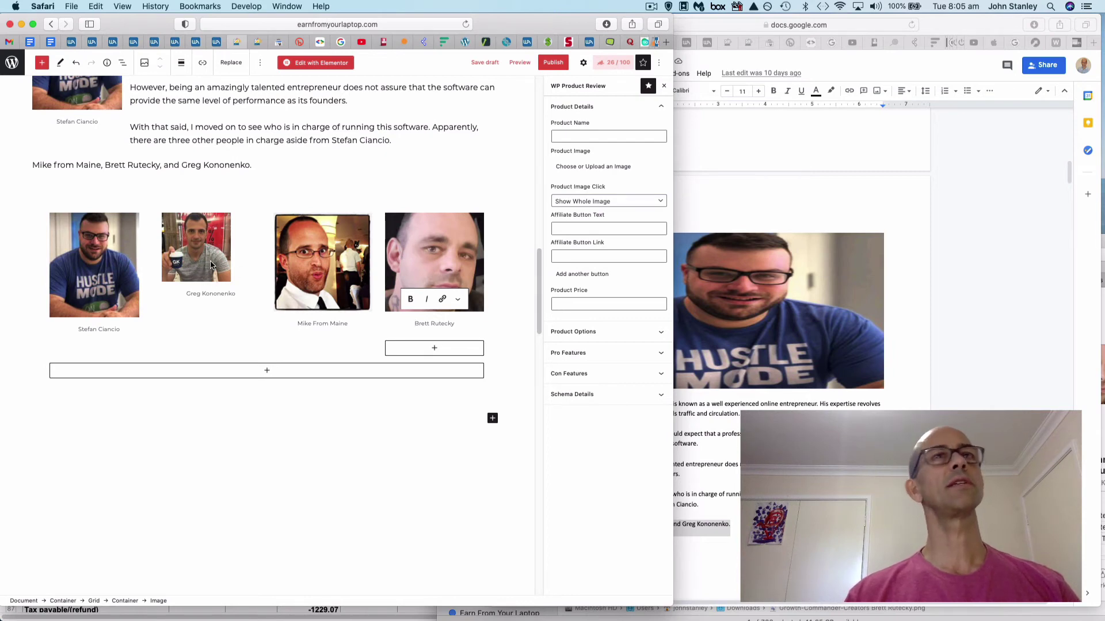
# - Delete the portrait of the man in the blue T-shirt from the first grid column
pyautogui.click(109, 287)
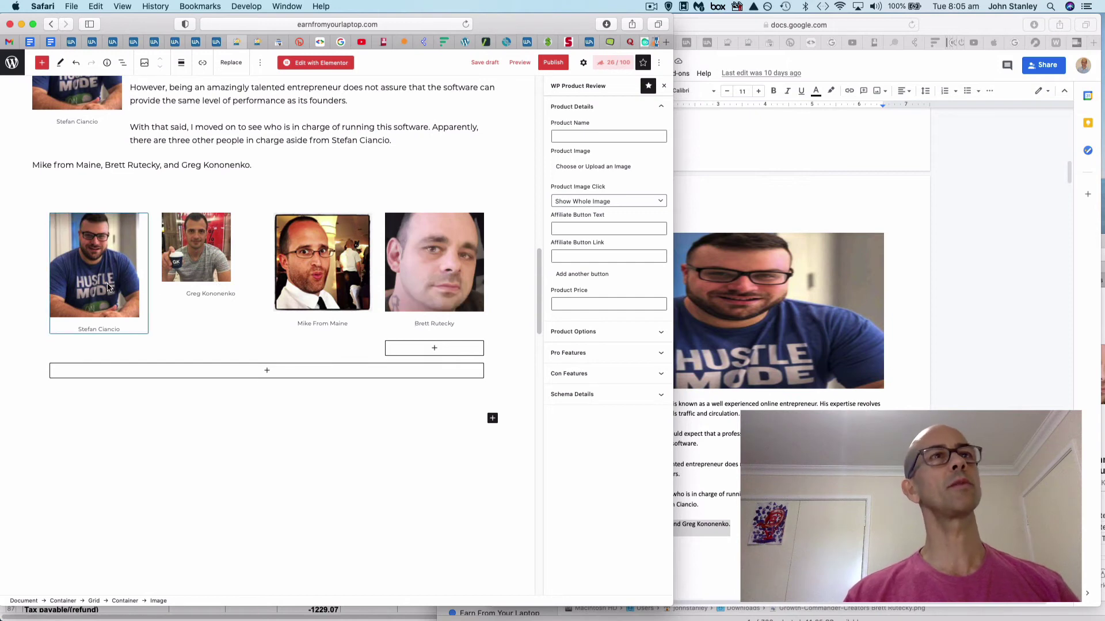
pyautogui.click(482, 62)
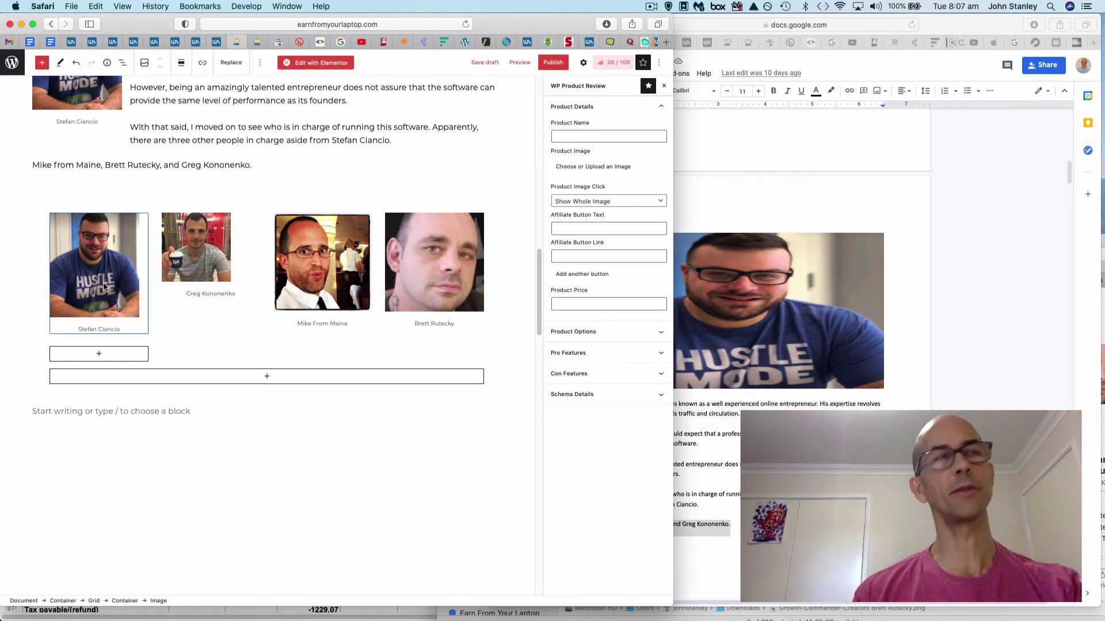
pyautogui.press('BackSpace')
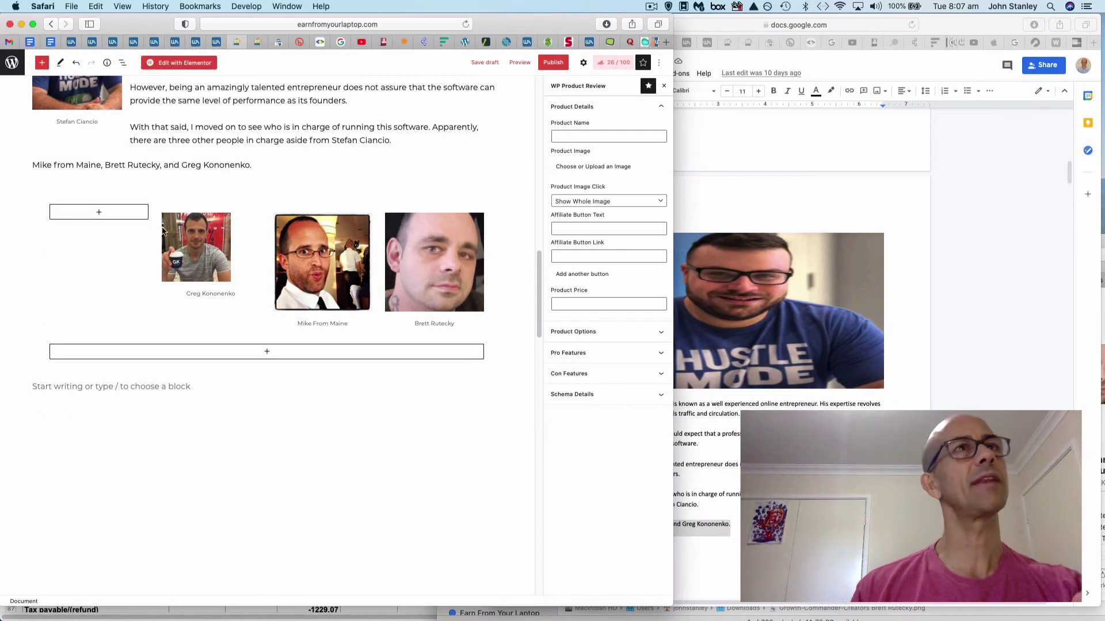
# - Add an image block to the first grid column and open the media library's blue T-shirt portrait for image editing
pyautogui.click(101, 212)
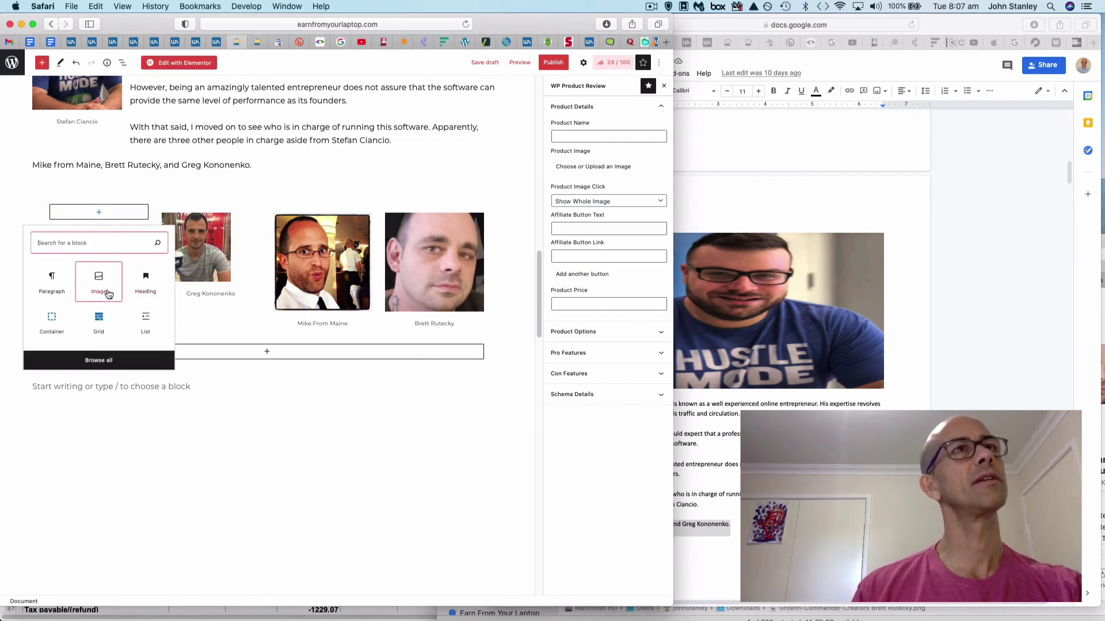
pyautogui.click(100, 284)
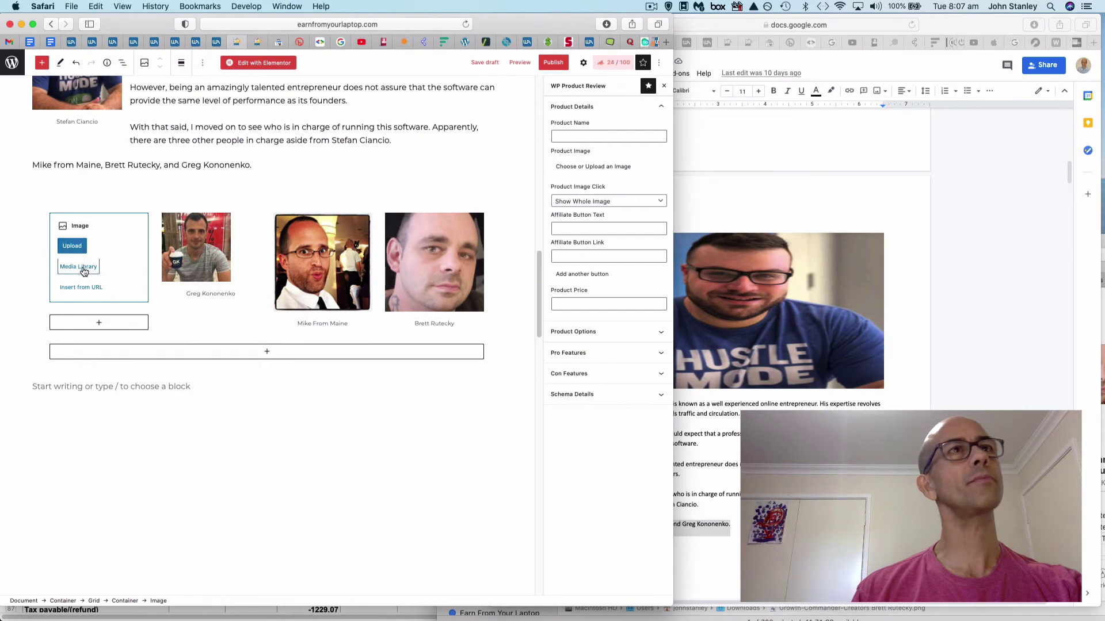
pyautogui.click(86, 270)
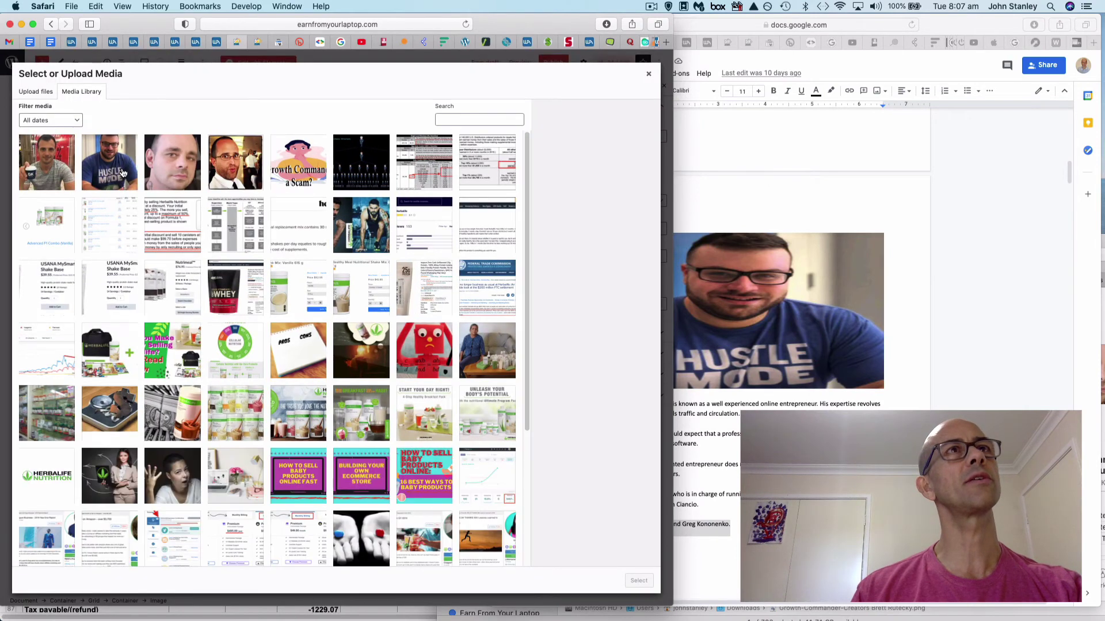
pyautogui.click(123, 173)
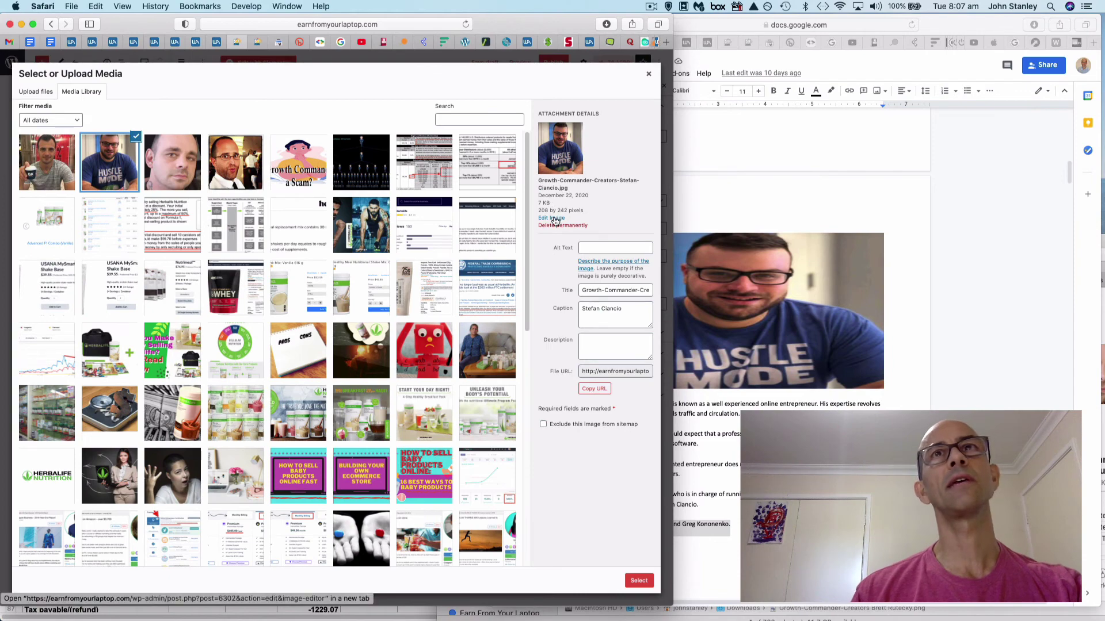
pyautogui.click(553, 218)
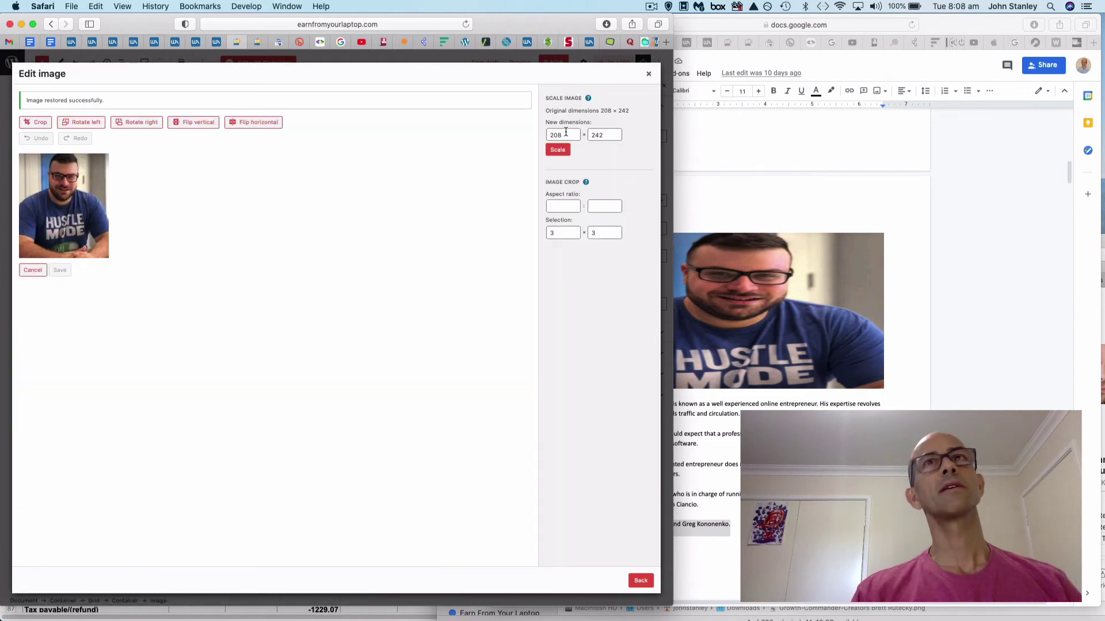
# - Try to scale the blue T-shirt portrait to a width of 230 pixels, and return to the media library
pyautogui.doubleClick(565, 132)
pyautogui.write('230')
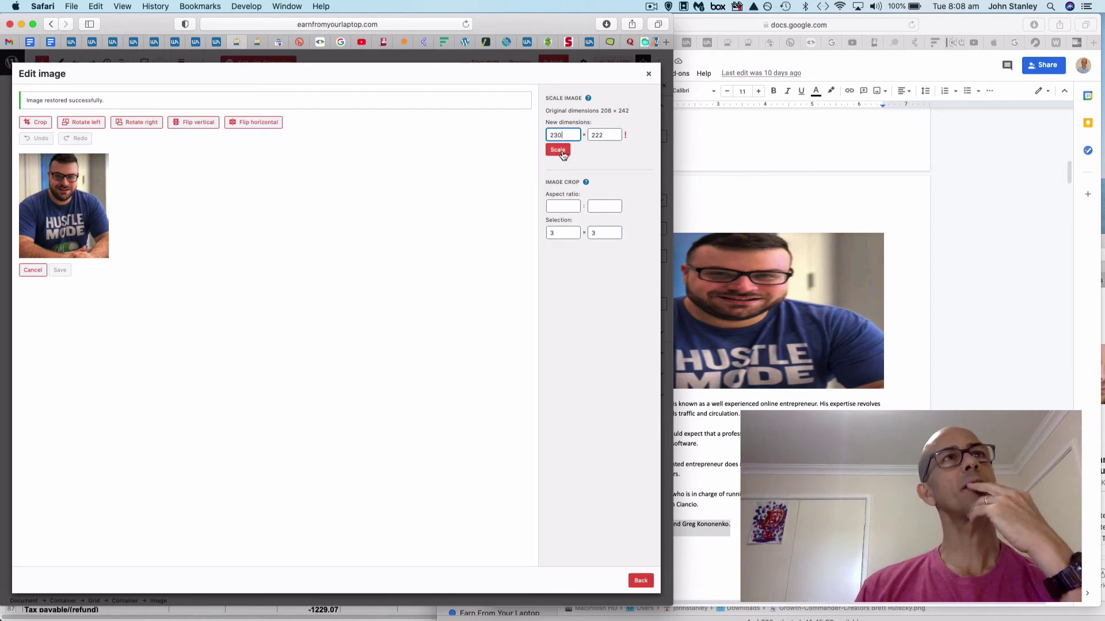
pyautogui.click(558, 152)
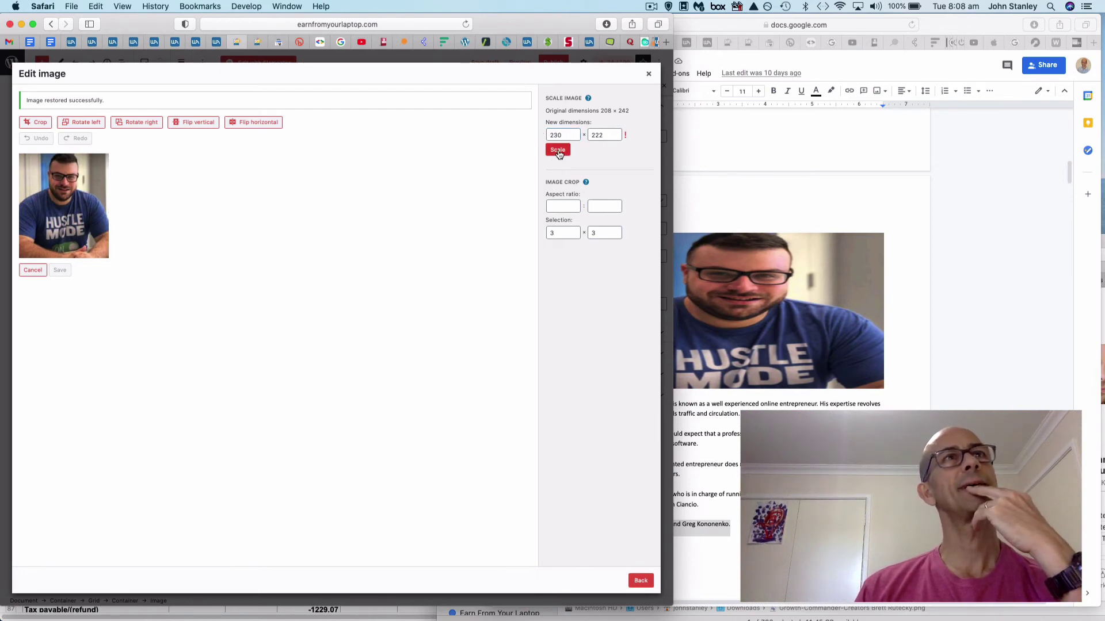
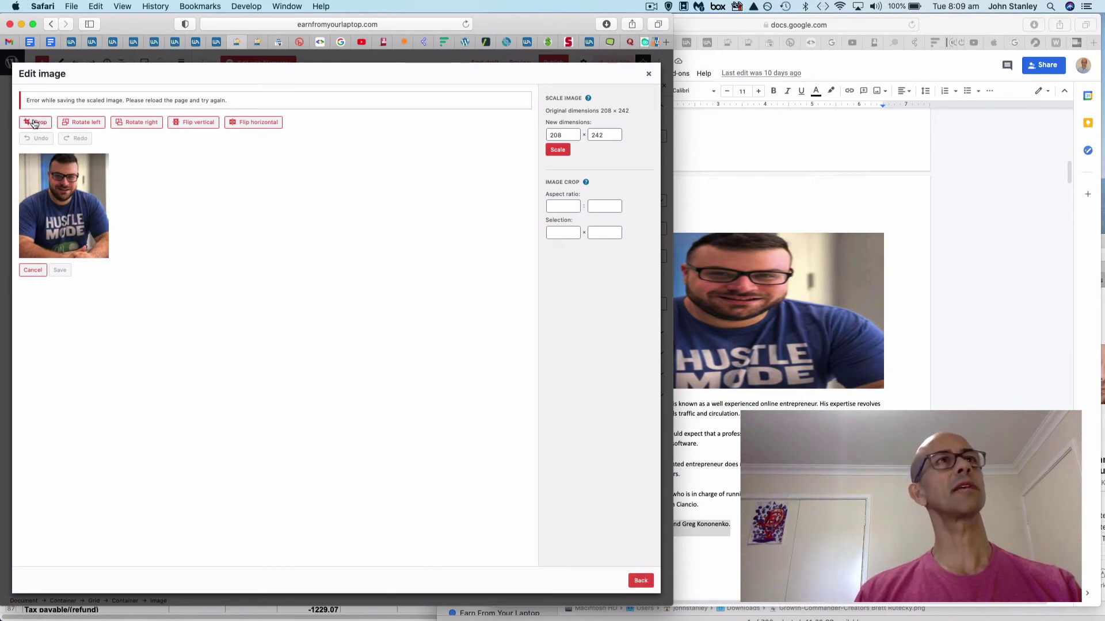
pyautogui.click(35, 122)
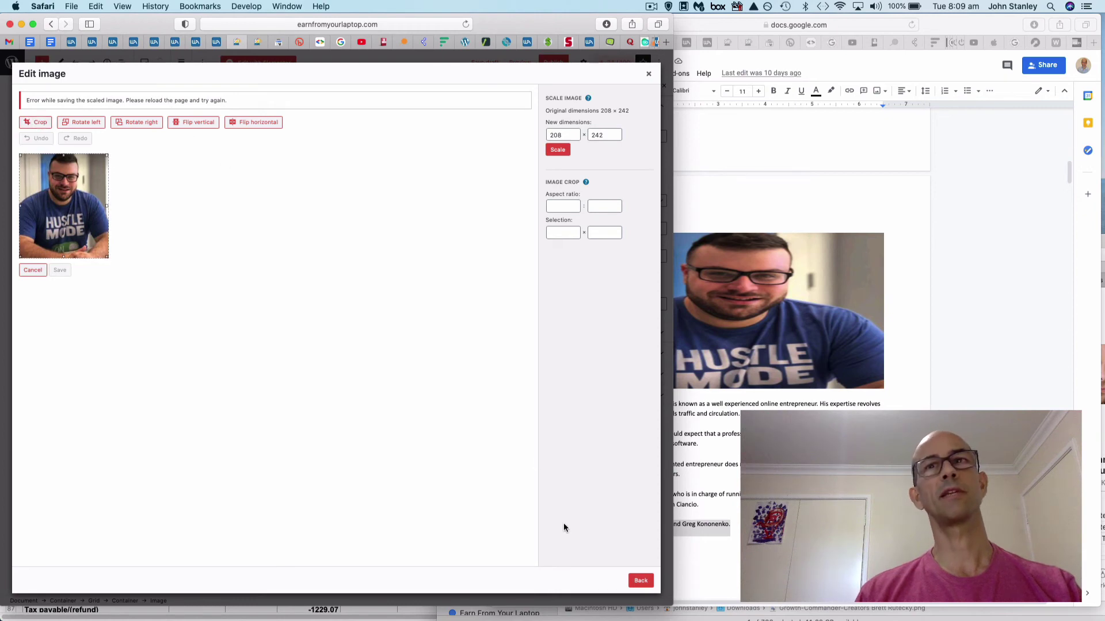
pyautogui.click(640, 581)
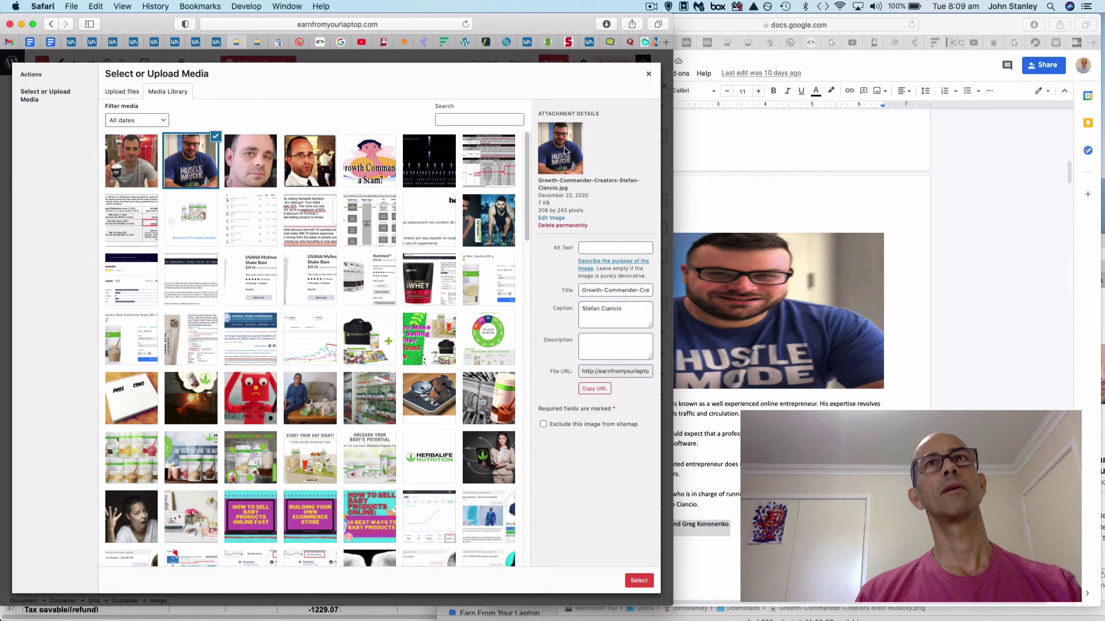
# - Insert the unscaled blue T-shirt portrait into the first grid column and delete it again
pyautogui.click(637, 581)
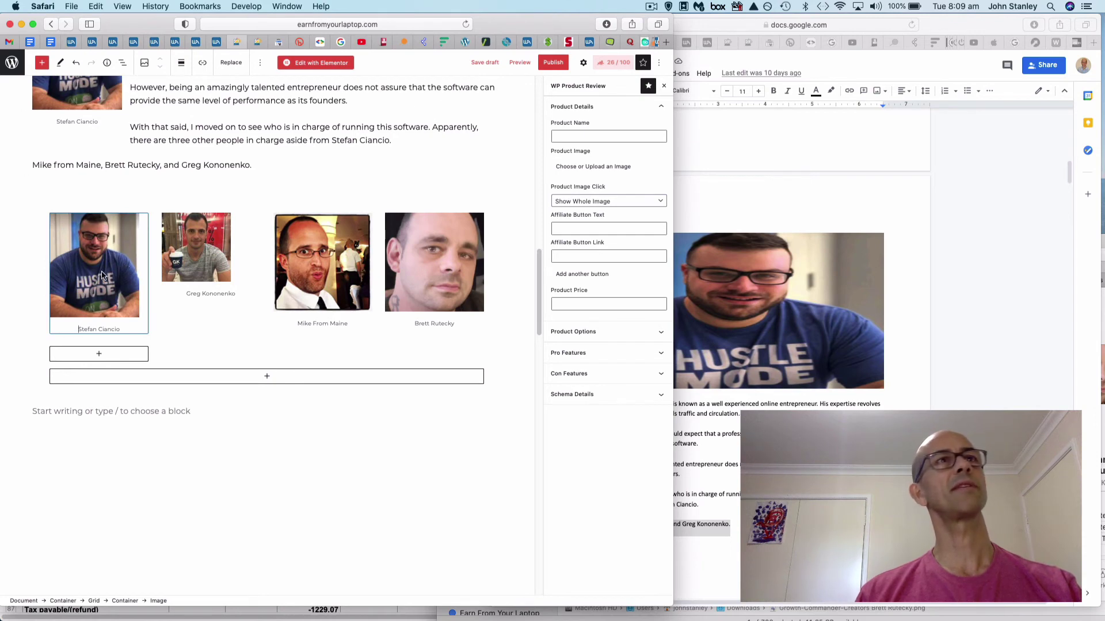
pyautogui.rightClick(95, 275)
pyautogui.click(75, 292)
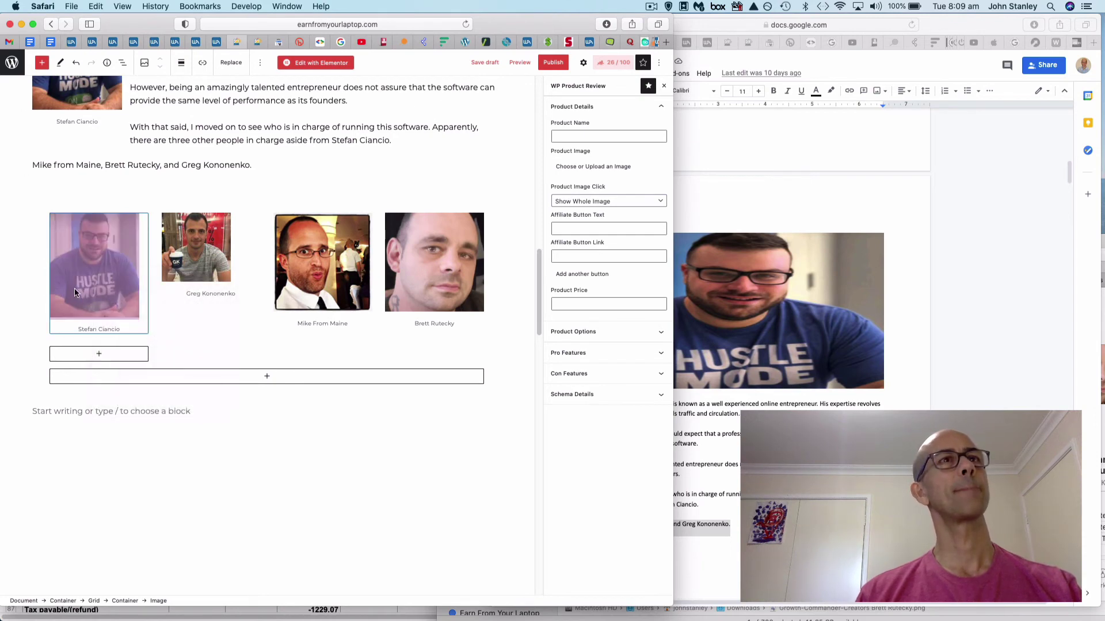
pyautogui.press('BackSpace')
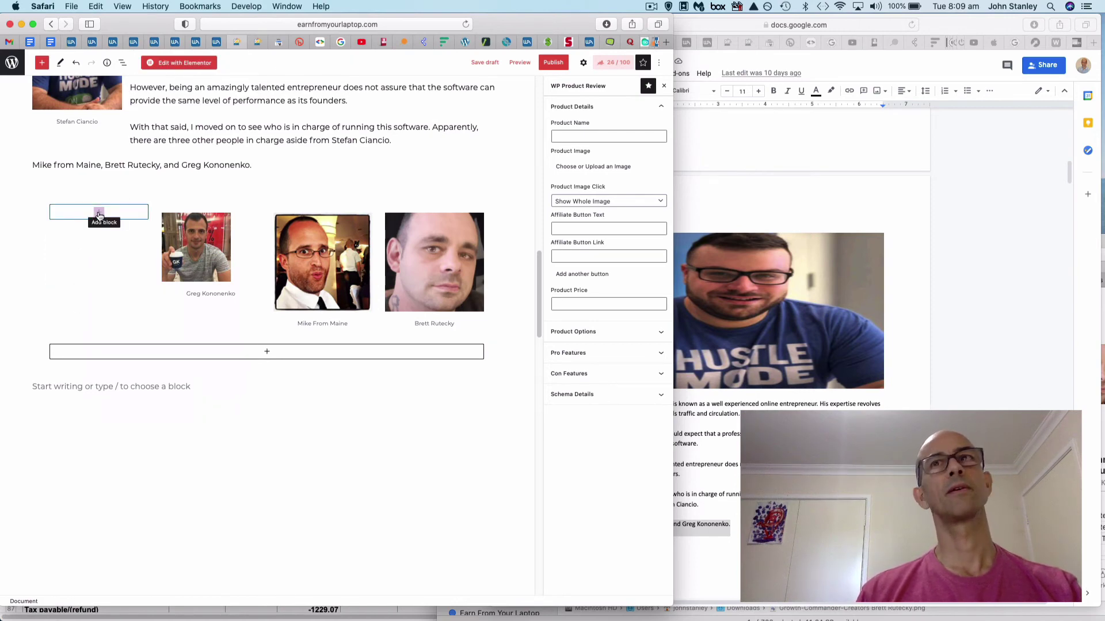
# - Switch to the Downloads folder in Finder and open the Growth-Commander-Creators JPEG of the man in the blue T-shirt in Preview
pyautogui.click(501, 613)
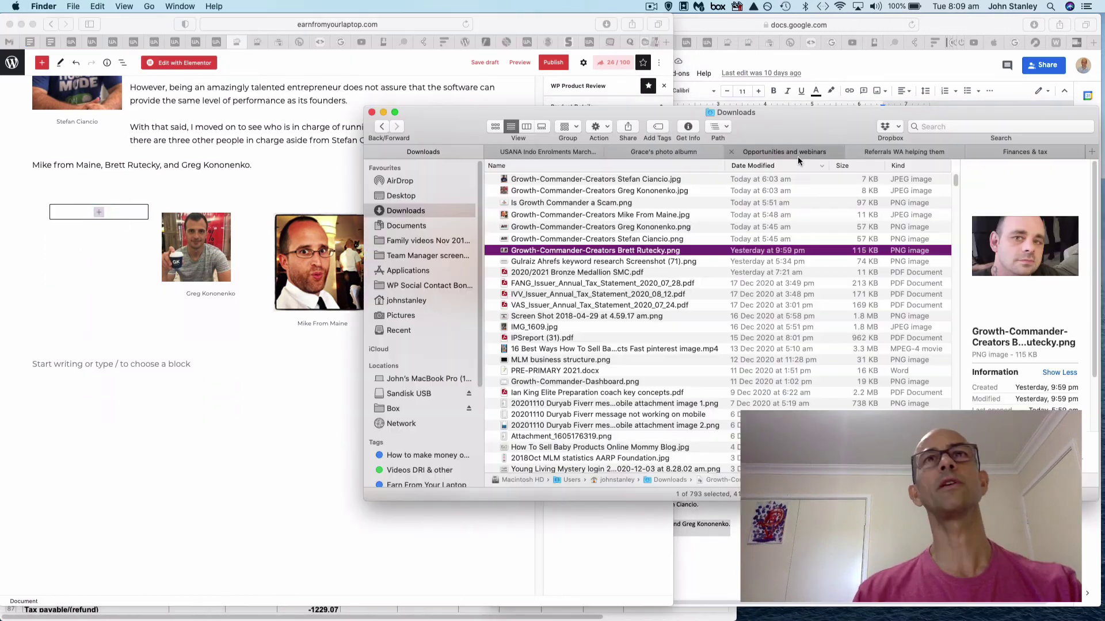
pyautogui.click(593, 240)
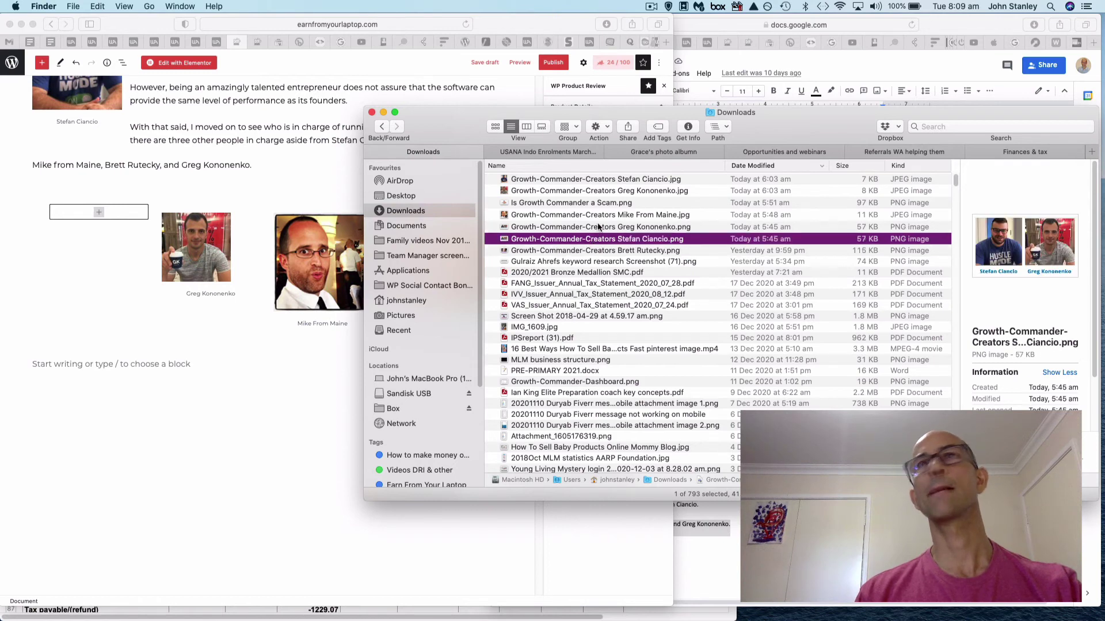
pyautogui.click(593, 182)
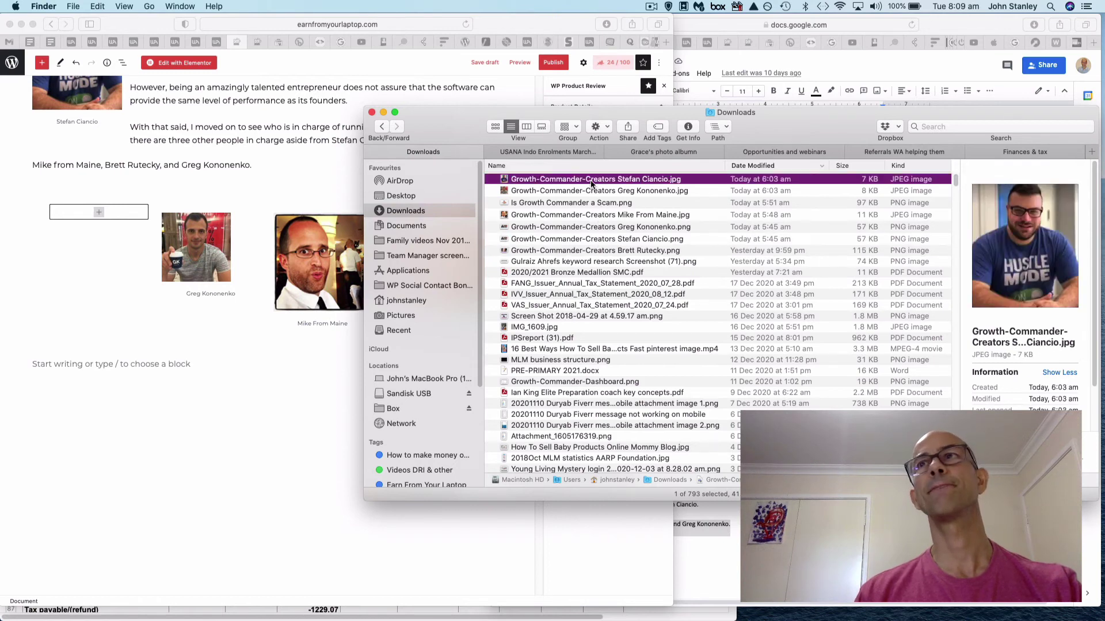
pyautogui.rightClick(591, 183)
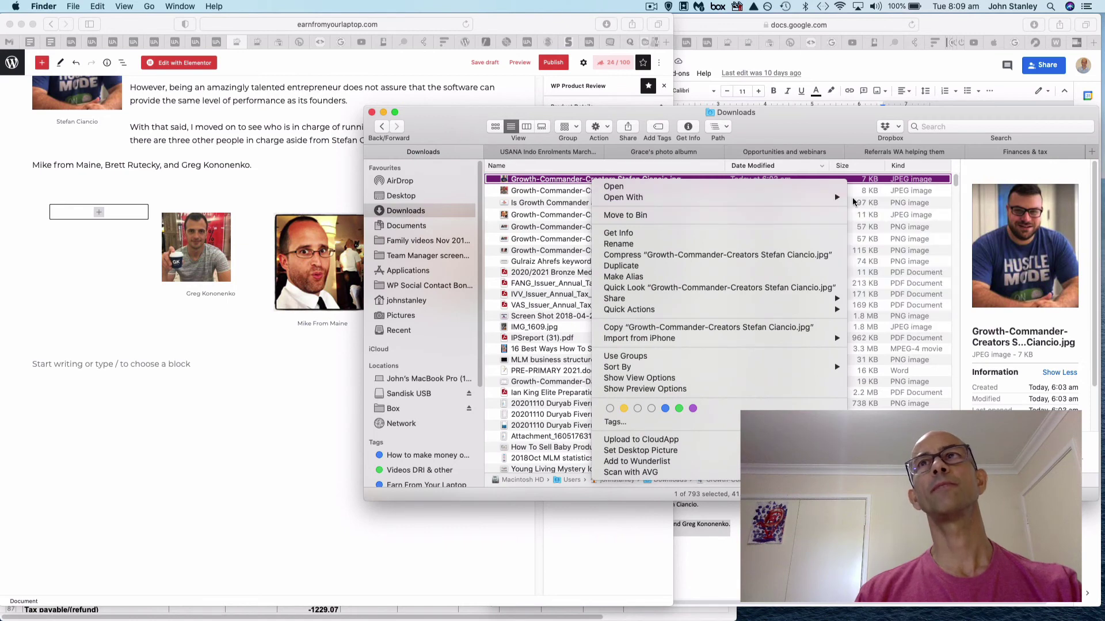
pyautogui.click(861, 197)
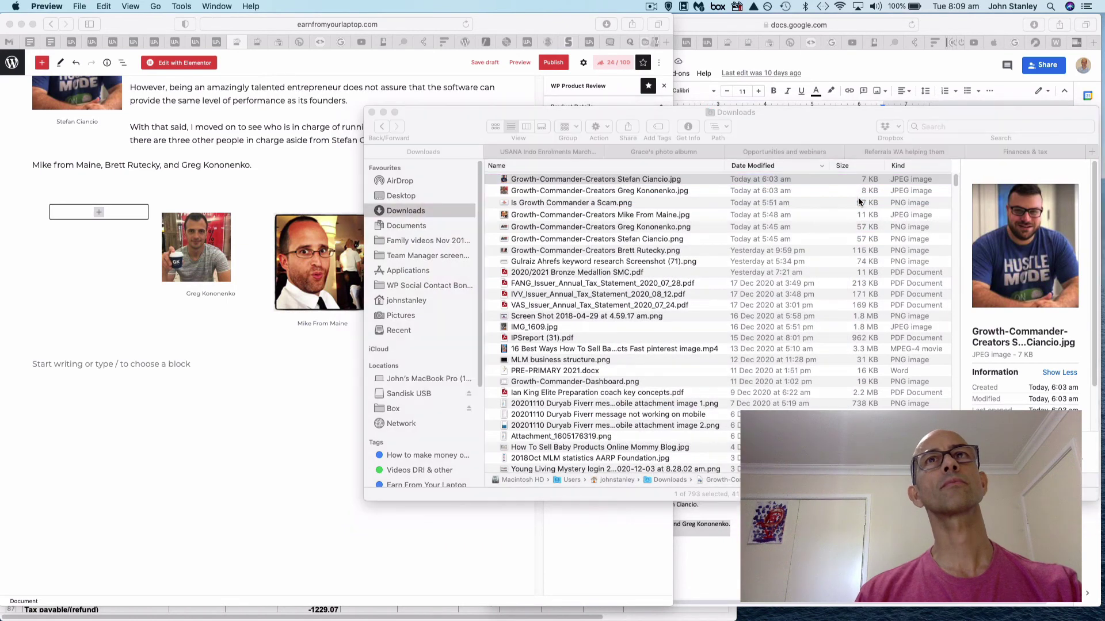
pyautogui.moveTo(300, 110); pyautogui.dragTo(636, 49)
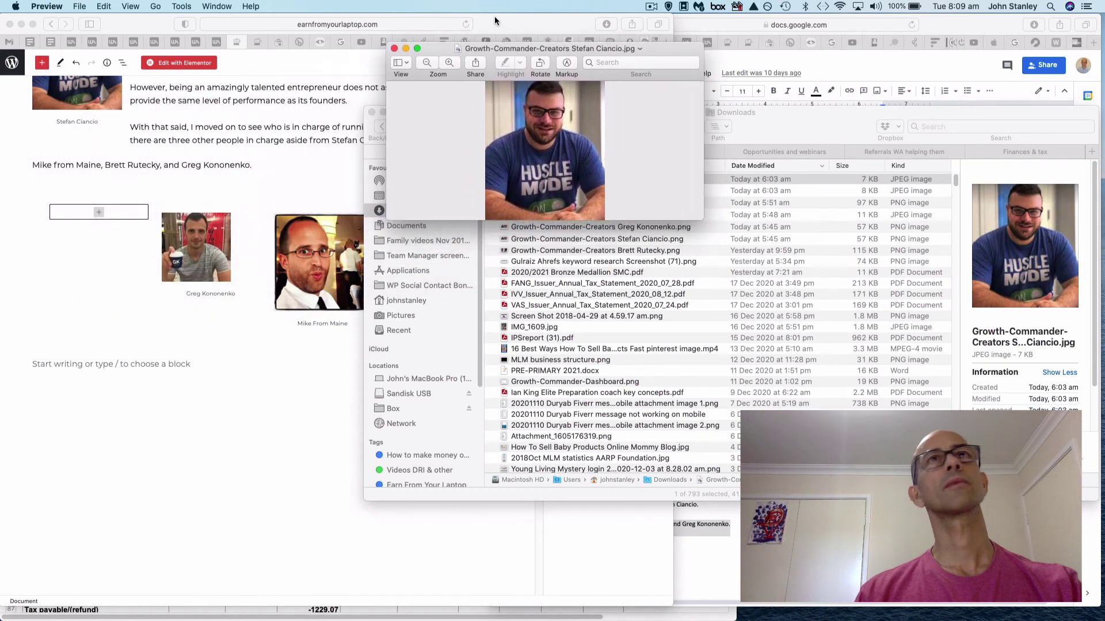
# - Resize the blue T-shirt portrait proportionally to a width of 230 pixels
pyautogui.click(181, 7)
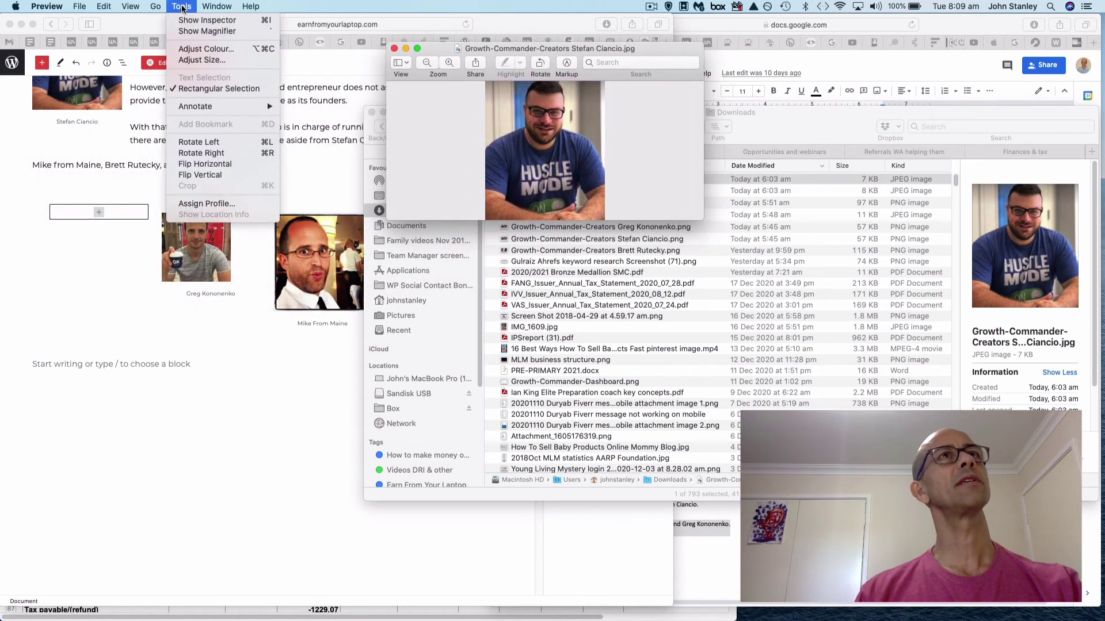
pyautogui.click(205, 60)
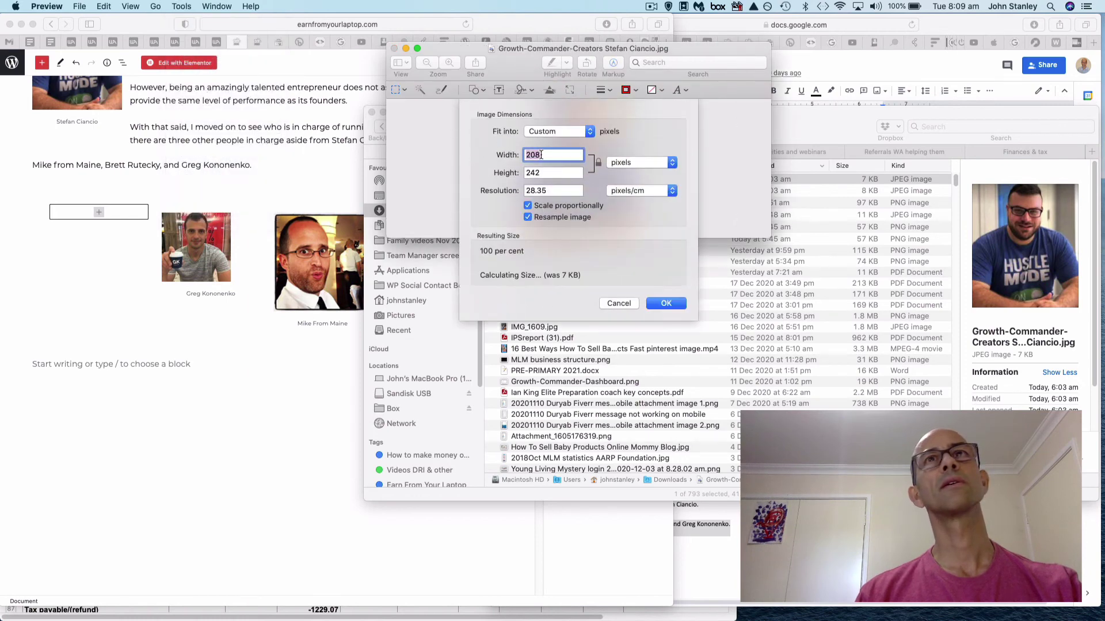
pyautogui.write('230')
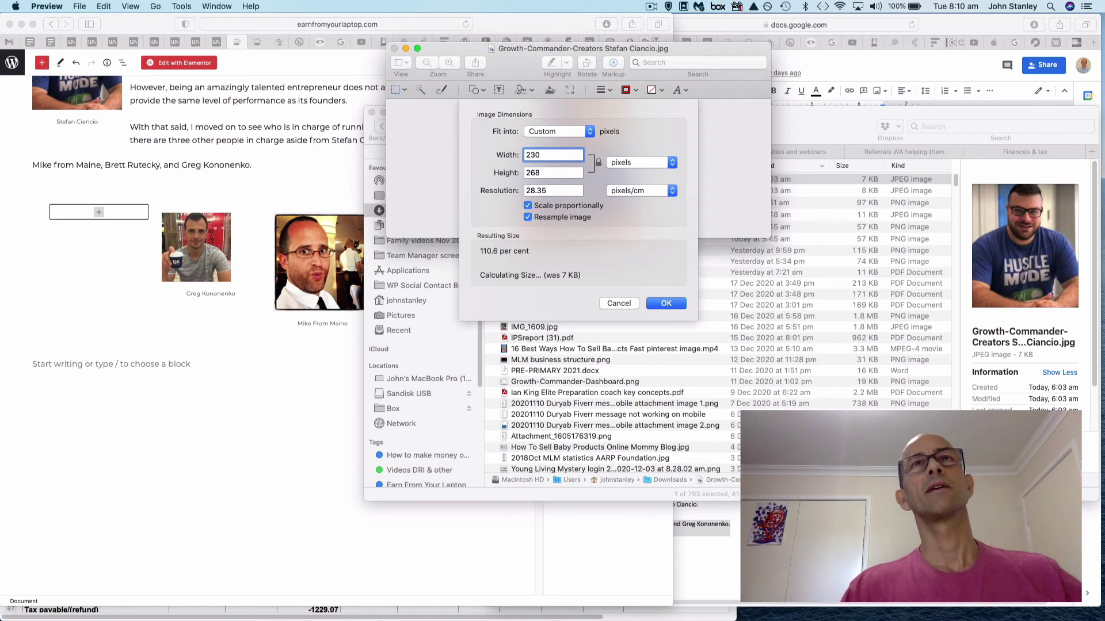
pyautogui.click(665, 303)
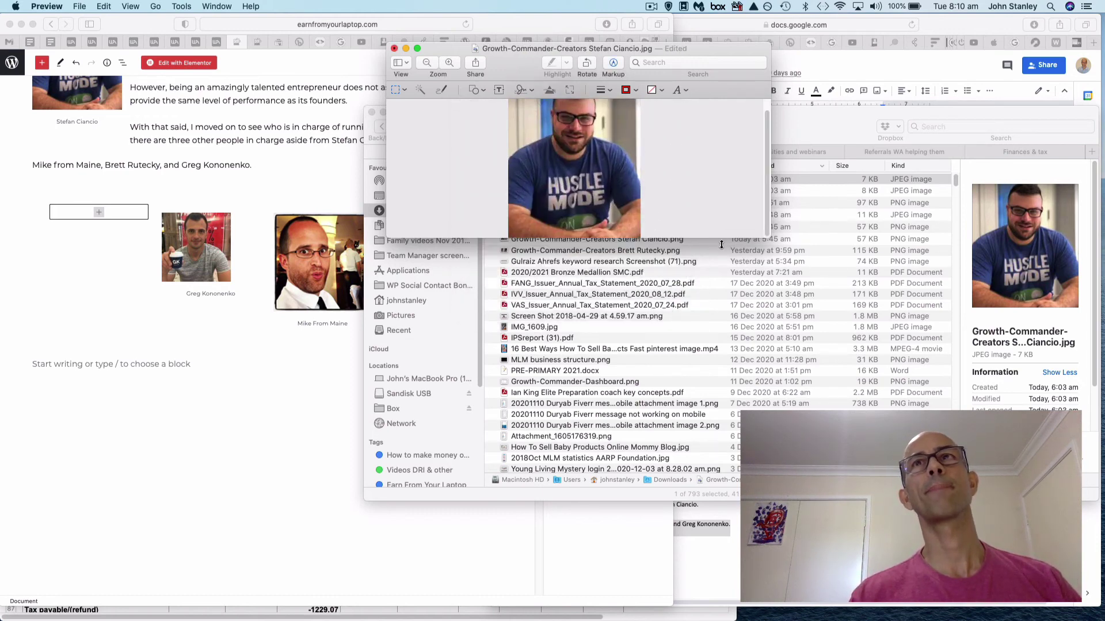
# - Crop the resized portrait to a square by trimming its lower edge, then save and close the file
pyautogui.moveTo(721, 245); pyautogui.dragTo(727, 290)
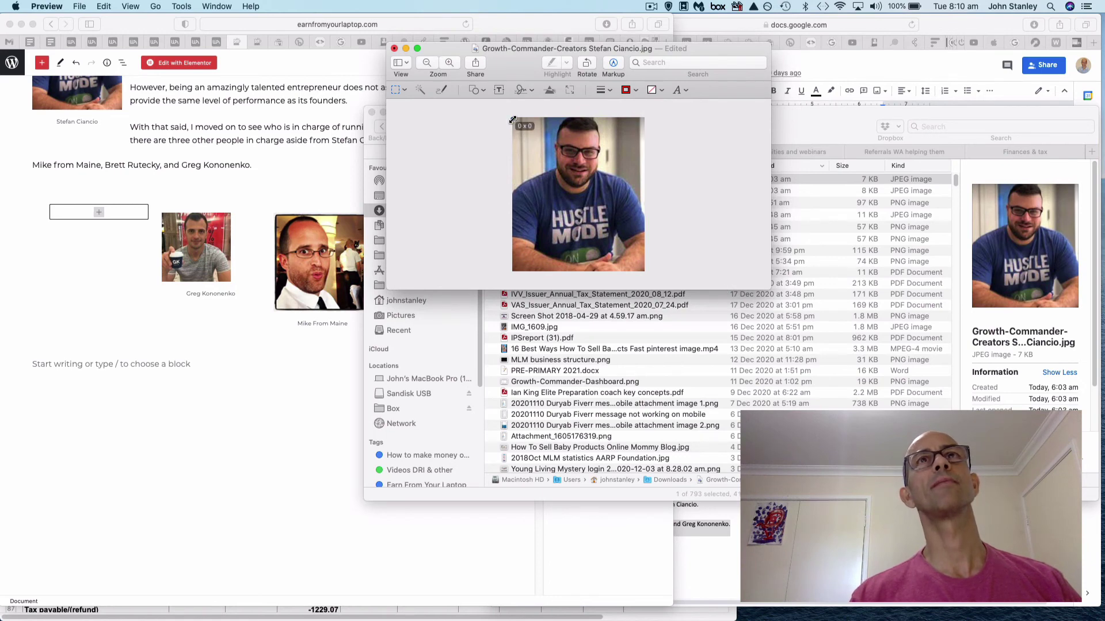
pyautogui.moveTo(512, 119); pyautogui.dragTo(579, 250)
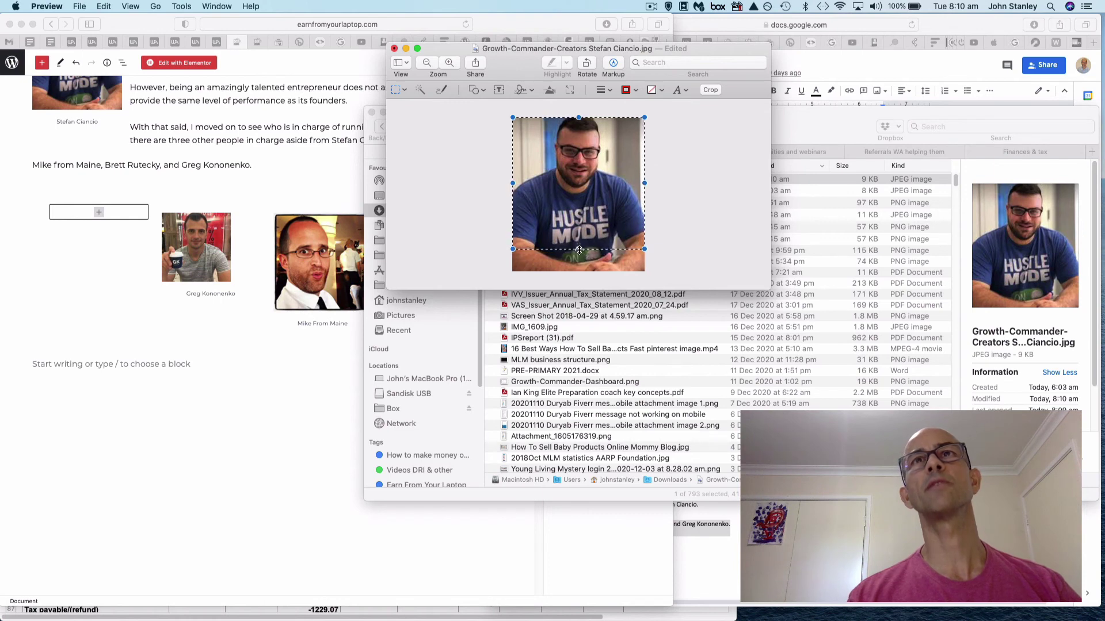
pyautogui.click(712, 91)
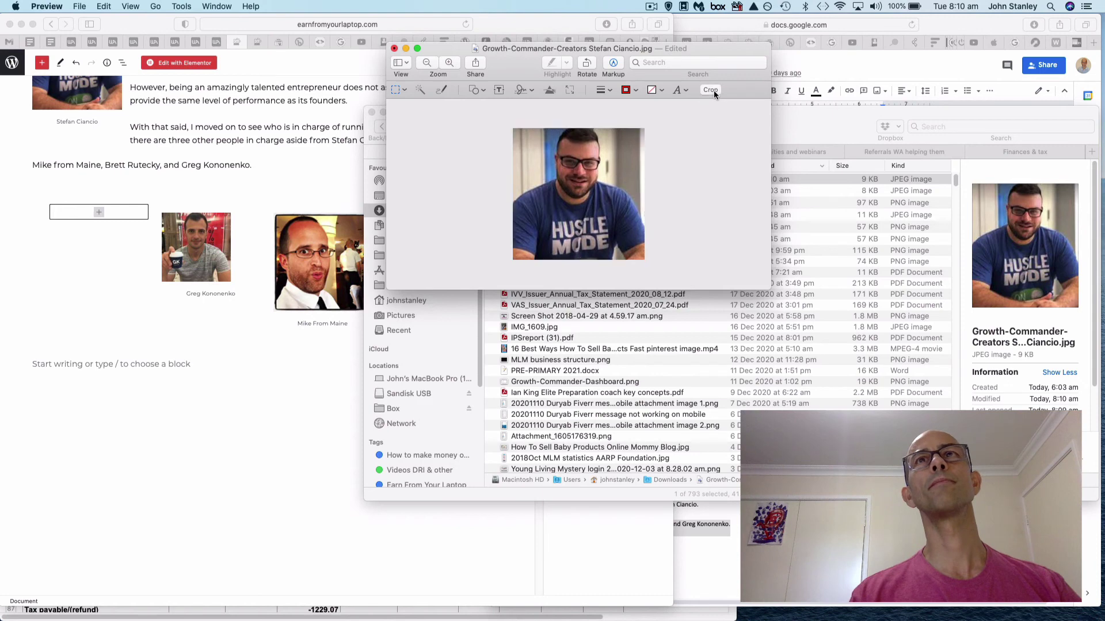
pyautogui.click(395, 49)
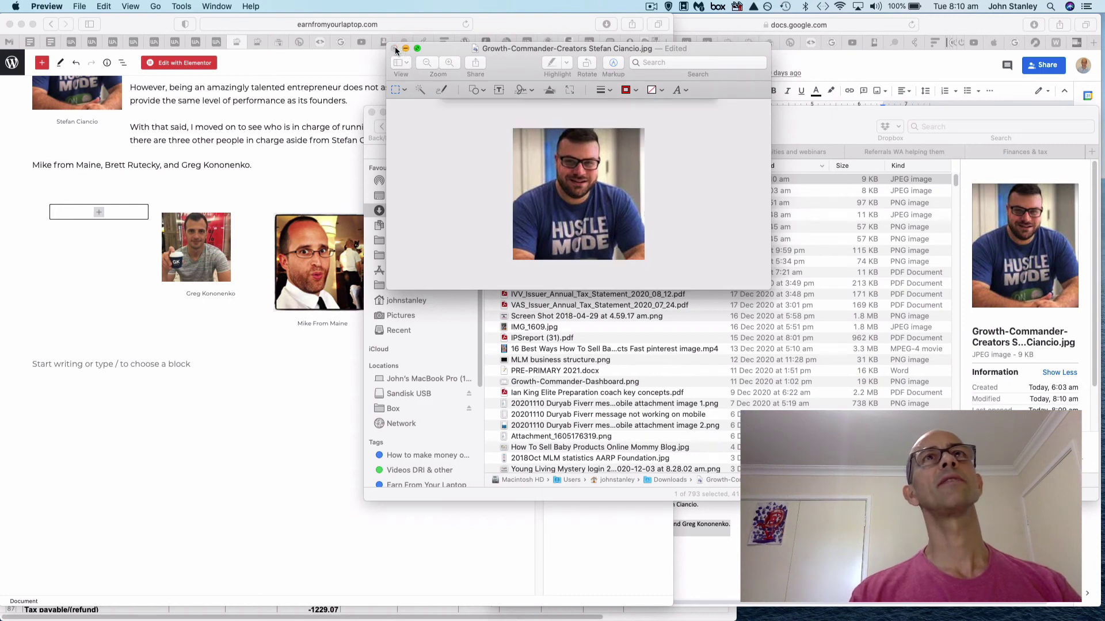
pyautogui.click(684, 168)
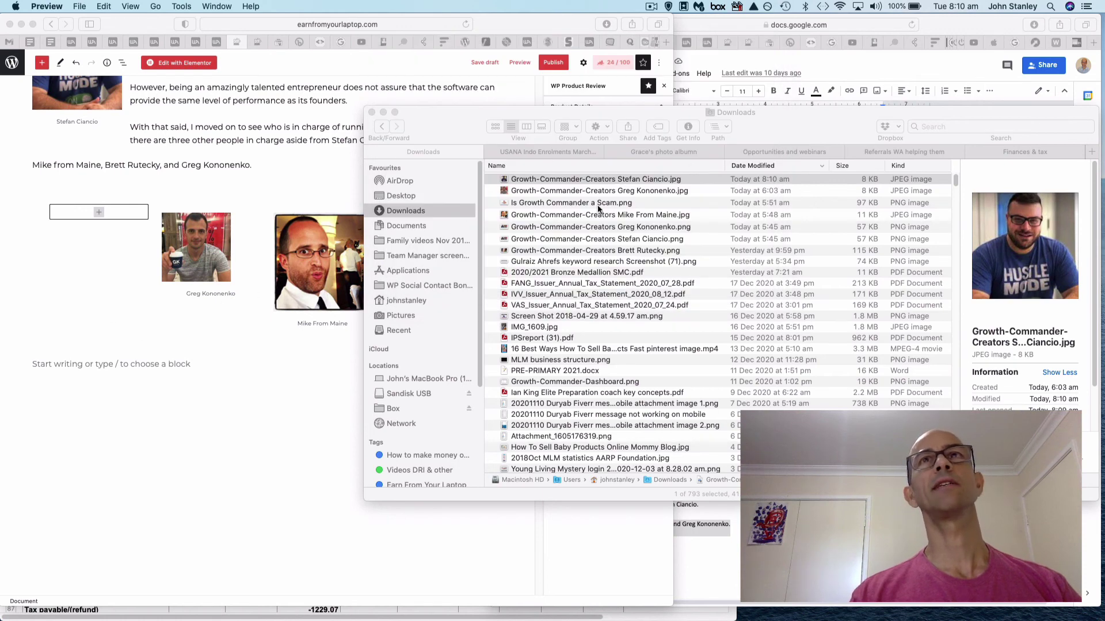
# - Open the Growth-Commander-Creators JPEG of the man holding the GK cup from the Downloads folder in Preview
pyautogui.click(201, 256)
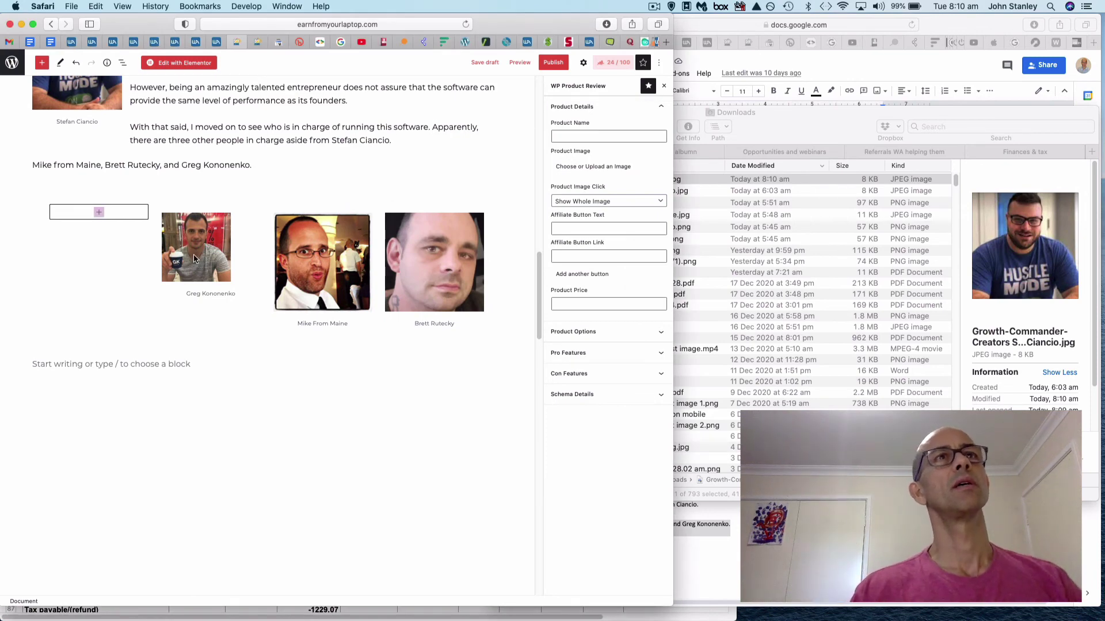
pyautogui.click(197, 257)
pyautogui.click(688, 195)
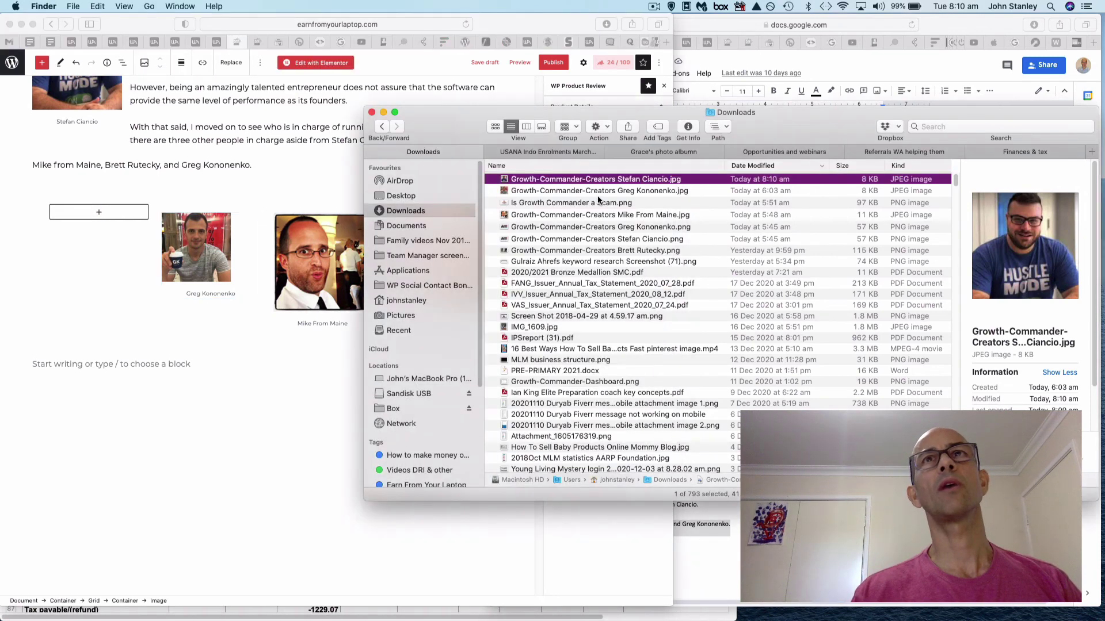
pyautogui.click(592, 192)
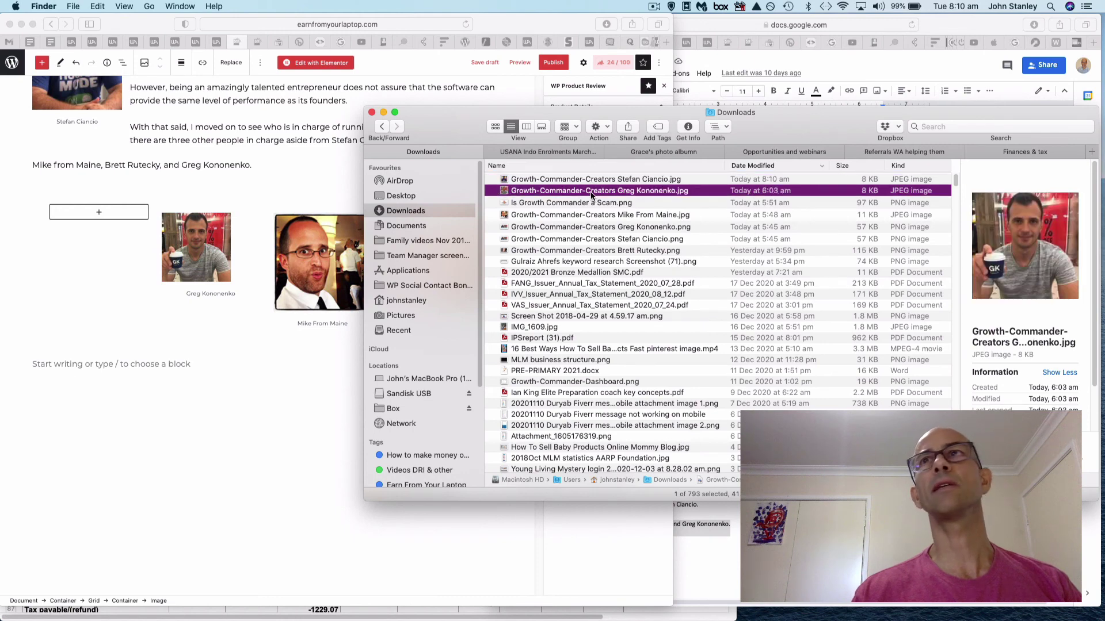
pyautogui.rightClick(592, 193)
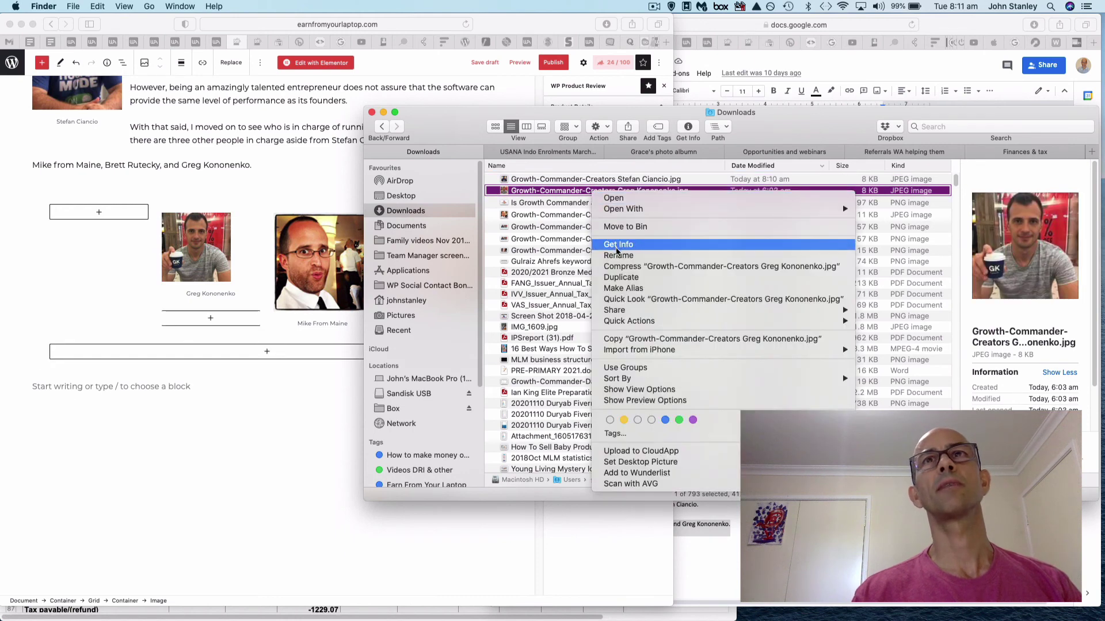
pyautogui.moveTo(817, 214)
pyautogui.click(867, 211)
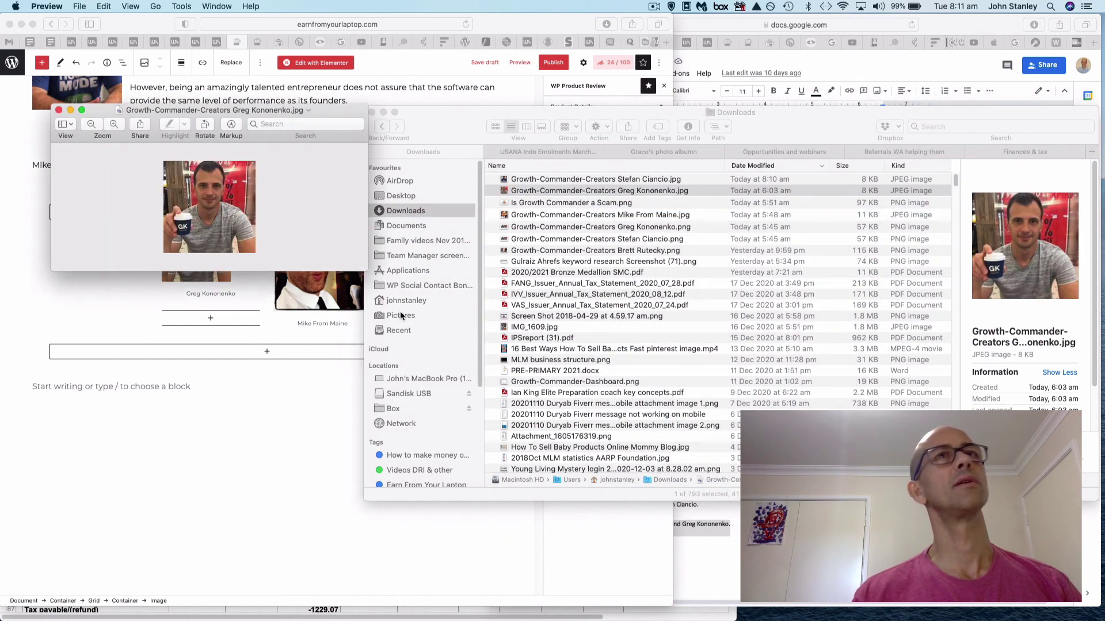
# - Resize the GK cup portrait proportionally to a width of 230 pixels and save the file
pyautogui.click(194, 6)
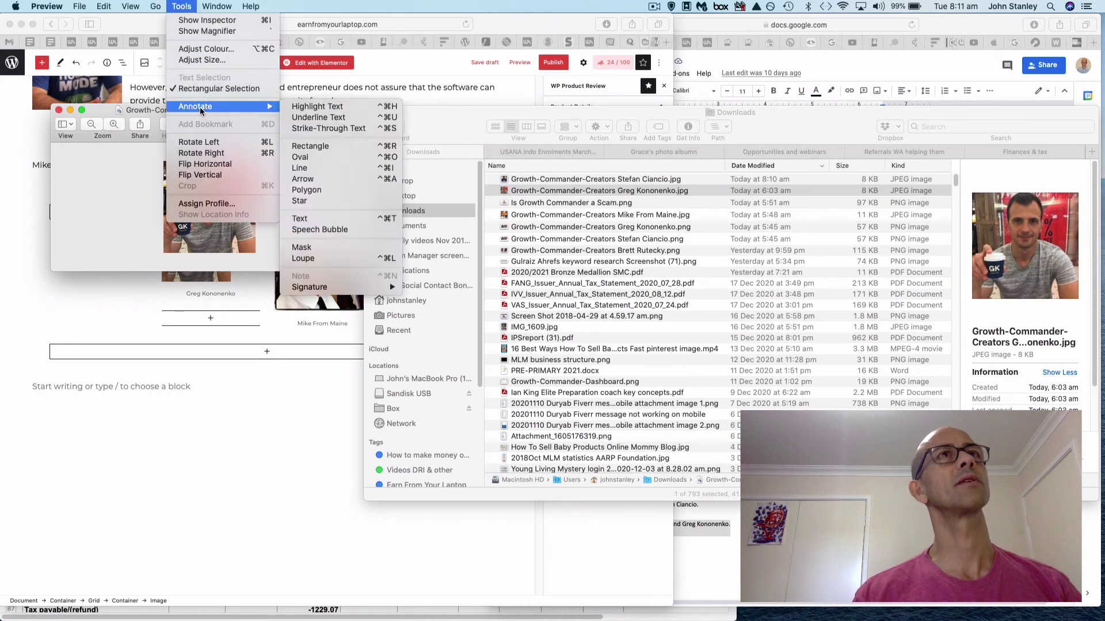
pyautogui.click(200, 61)
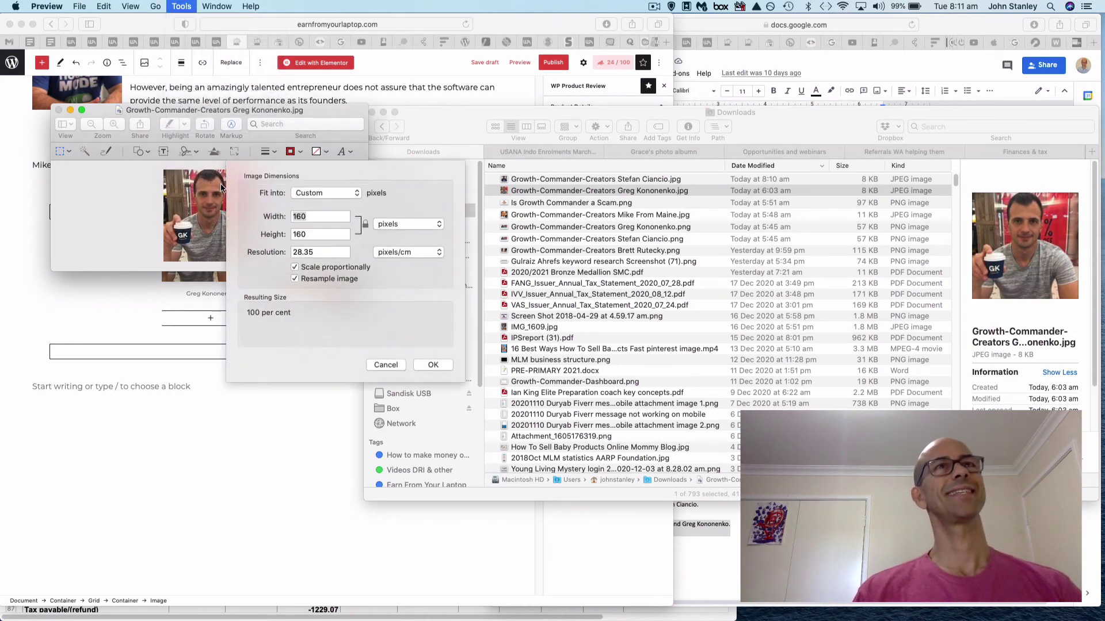
pyautogui.write('230')
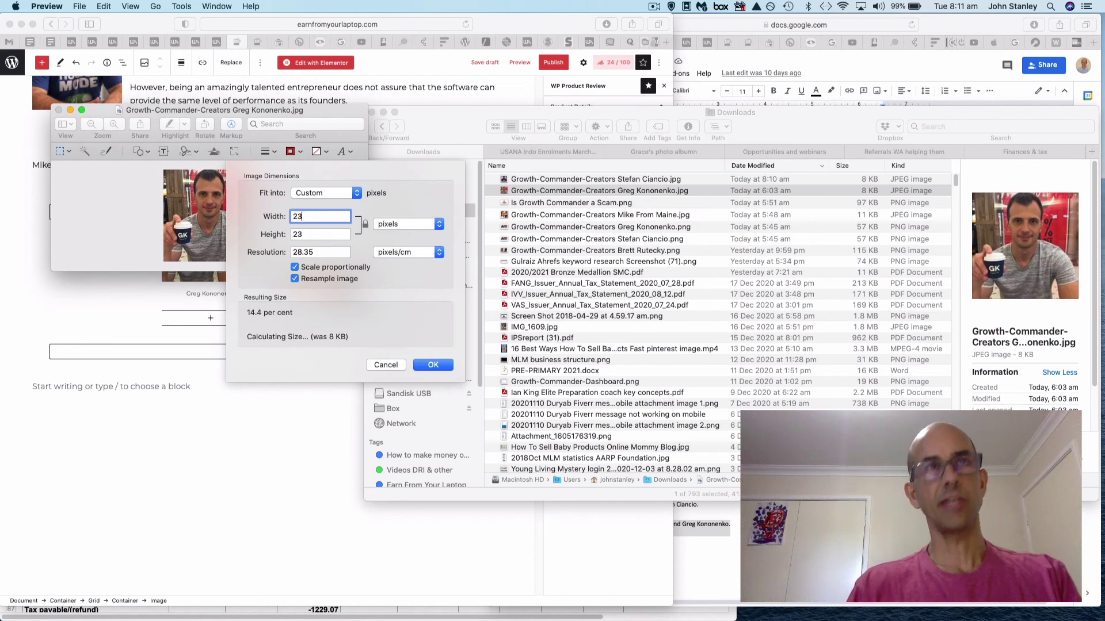
pyautogui.click(434, 365)
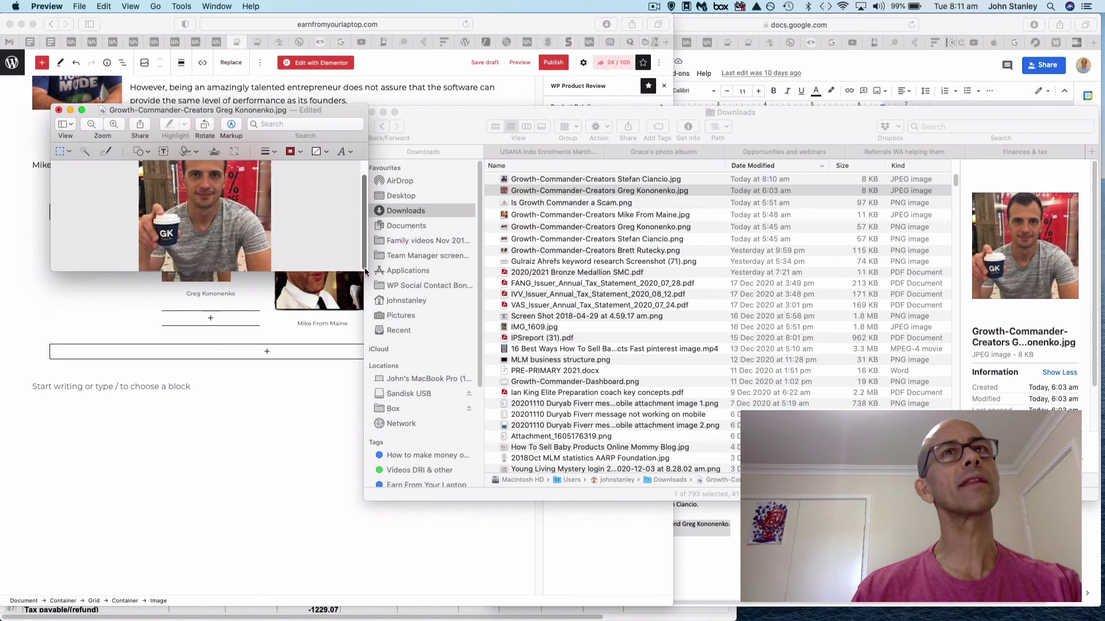
pyautogui.moveTo(365, 268); pyautogui.dragTo(415, 322)
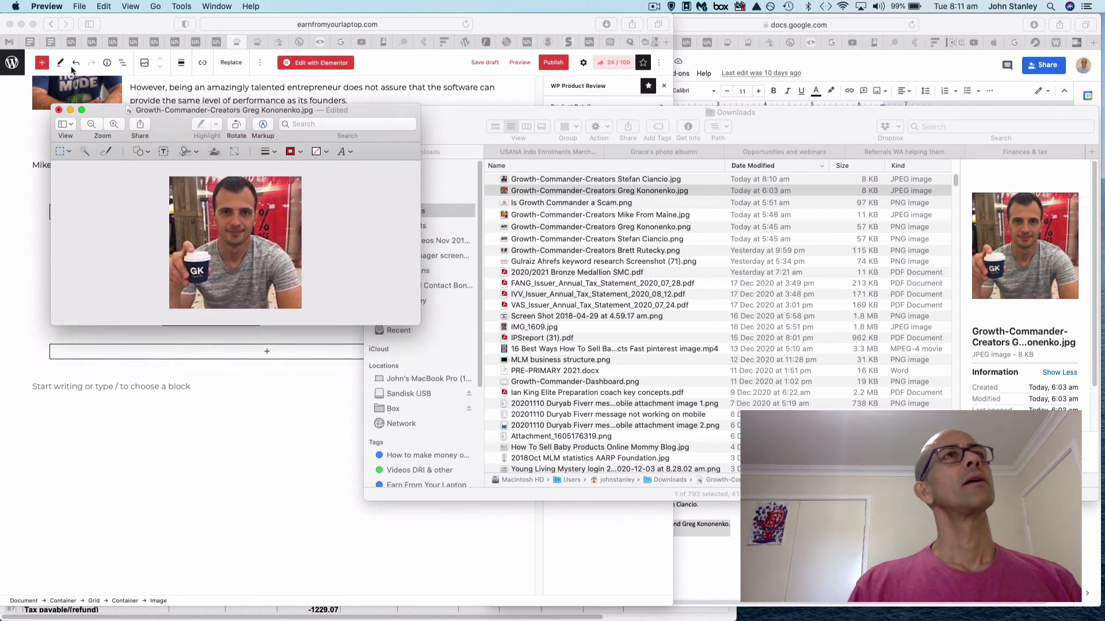
pyautogui.click(80, 7)
pyautogui.click(91, 83)
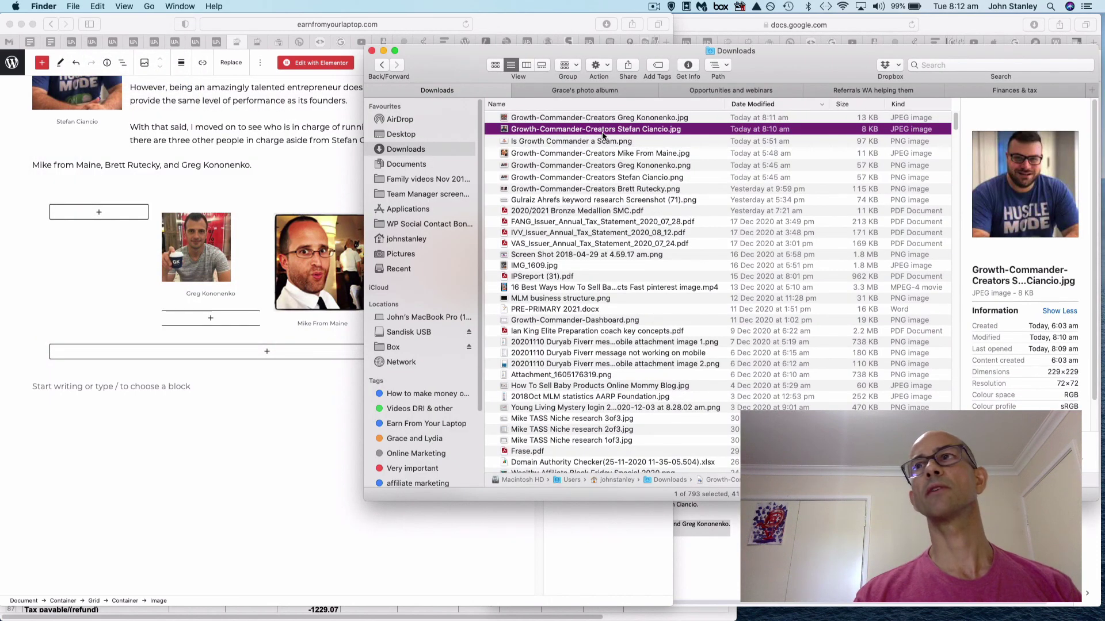
# - Return to the post editor and delete the undersized GK cup portrait from the second grid column
pyautogui.click(601, 118)
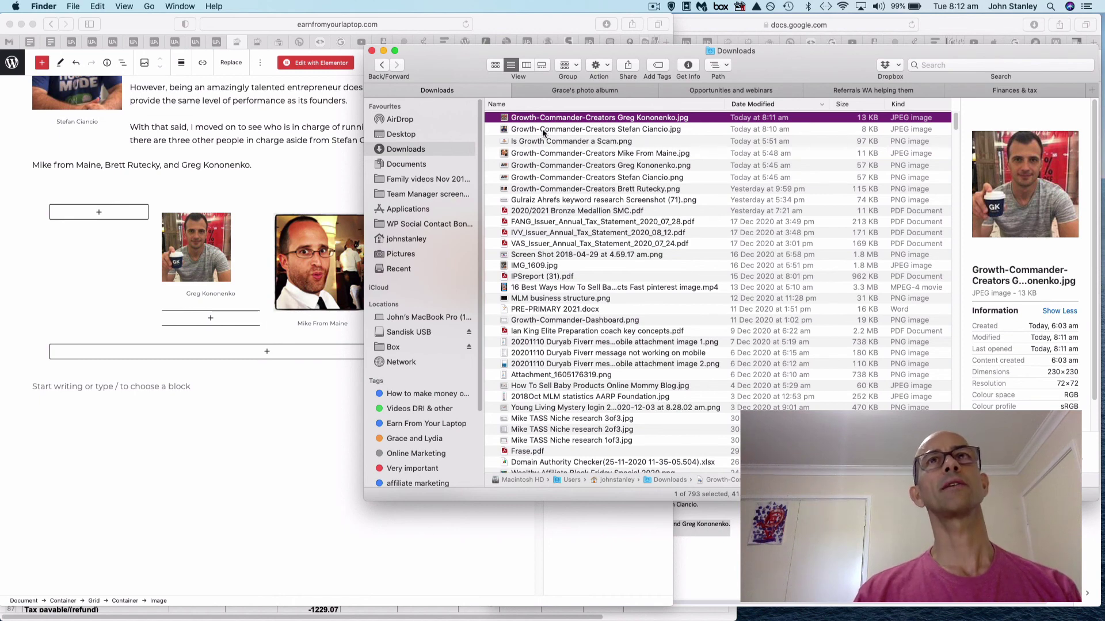
pyautogui.click(93, 233)
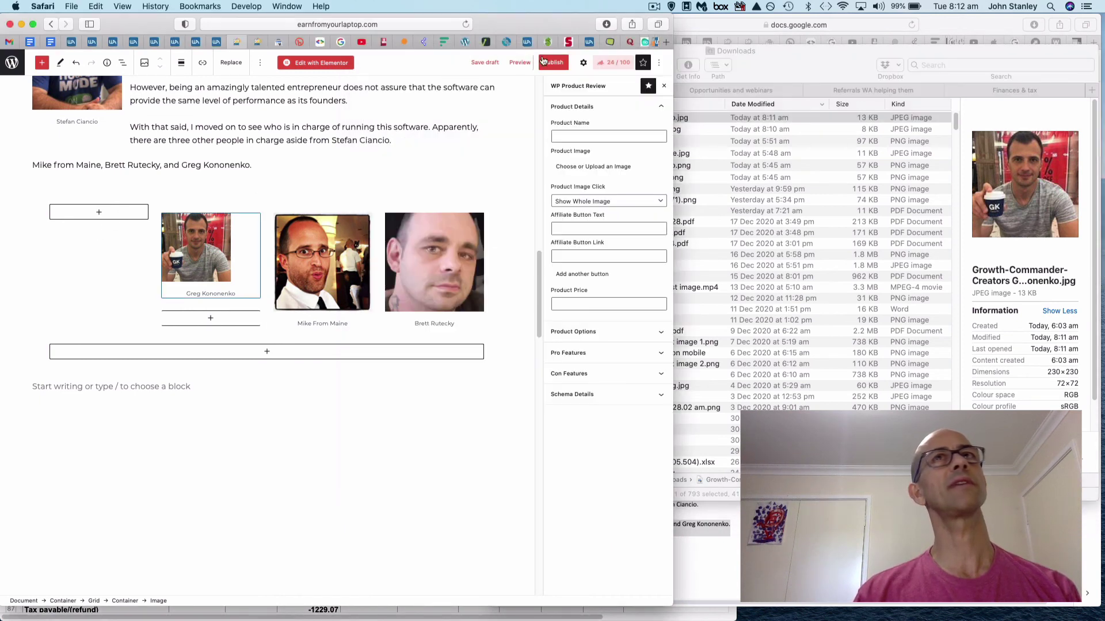
pyautogui.rightClick(205, 243)
pyautogui.press('Escape')
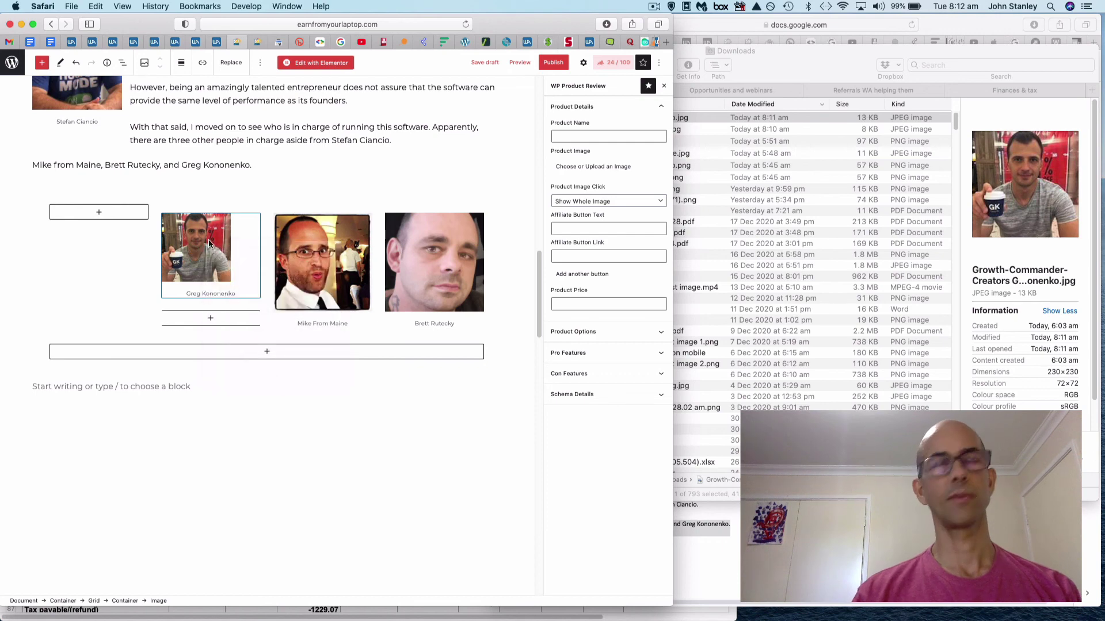
pyautogui.press('BackSpace')
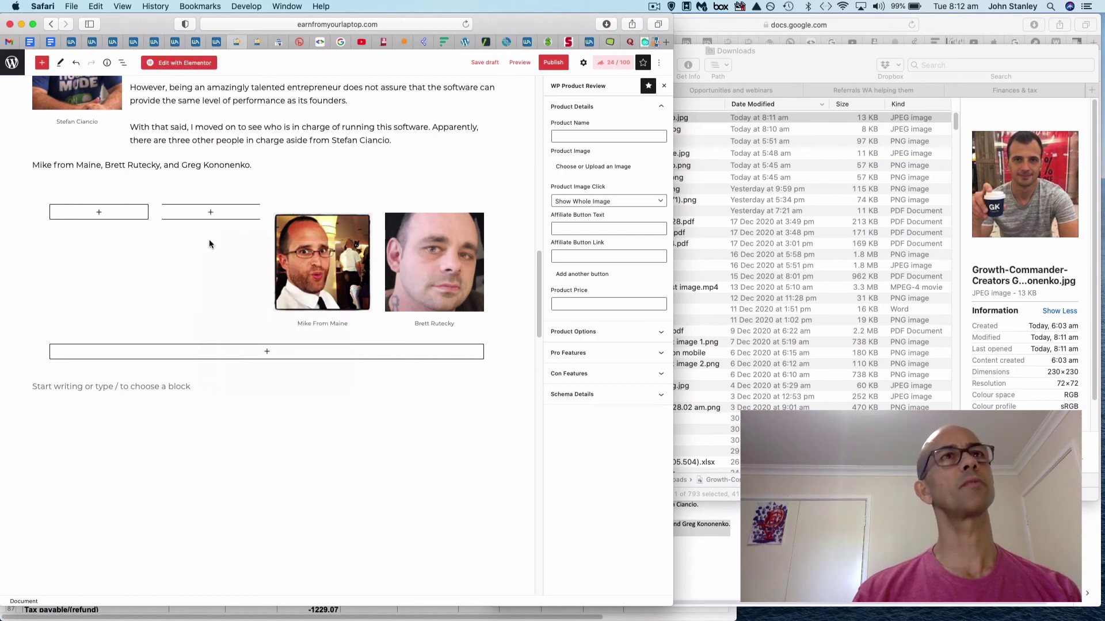
# - Save the post draft and reload the editor page
pyautogui.click(485, 62)
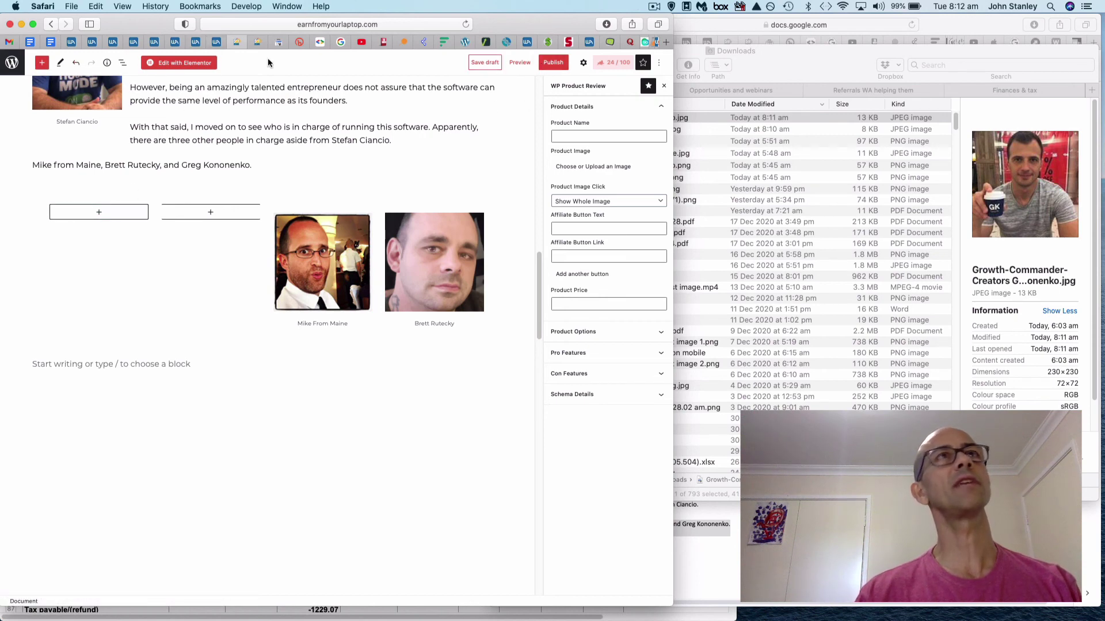
pyautogui.click(16, 62)
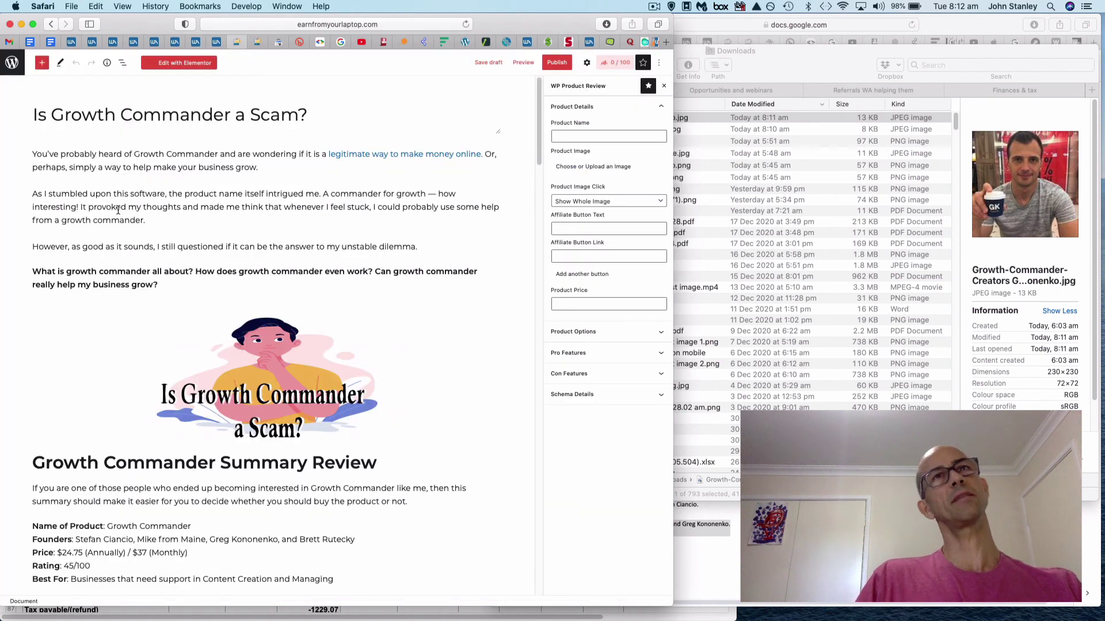
# - Add an Image block to the first grid column and upload the resized JPEG of the man in the blue T-shirt
pyautogui.scroll(-15, 143, 260)
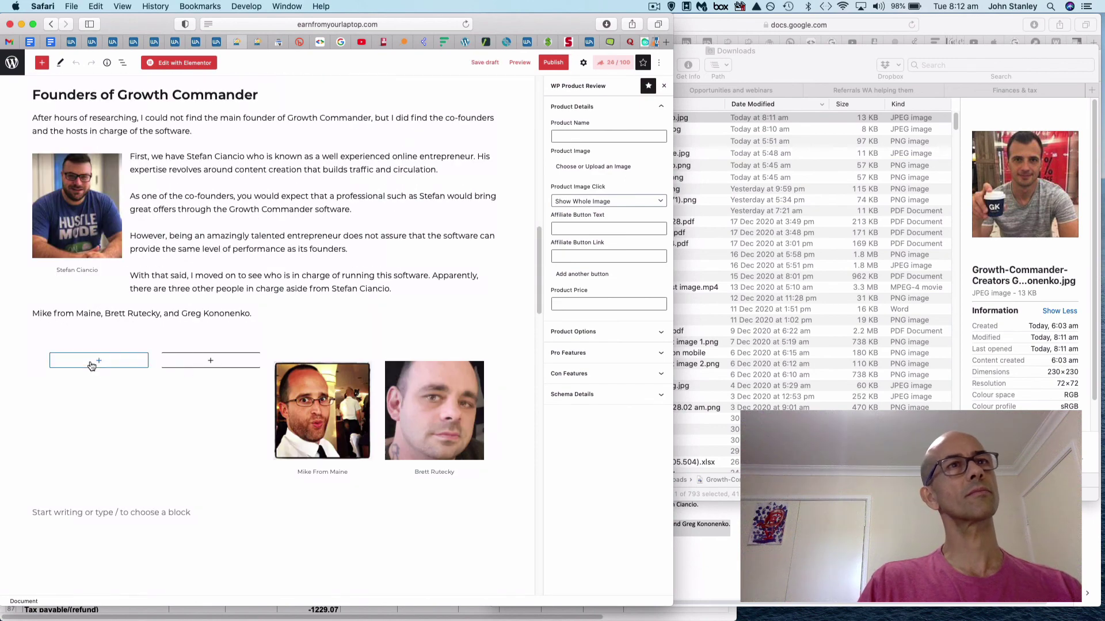
pyautogui.click(92, 362)
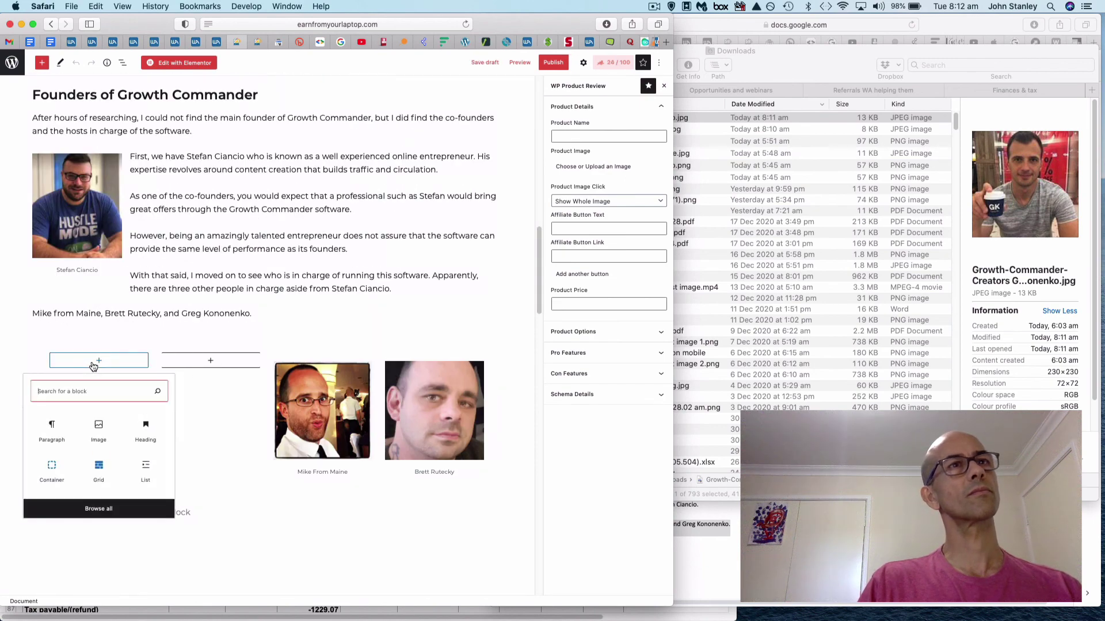
pyautogui.click(103, 426)
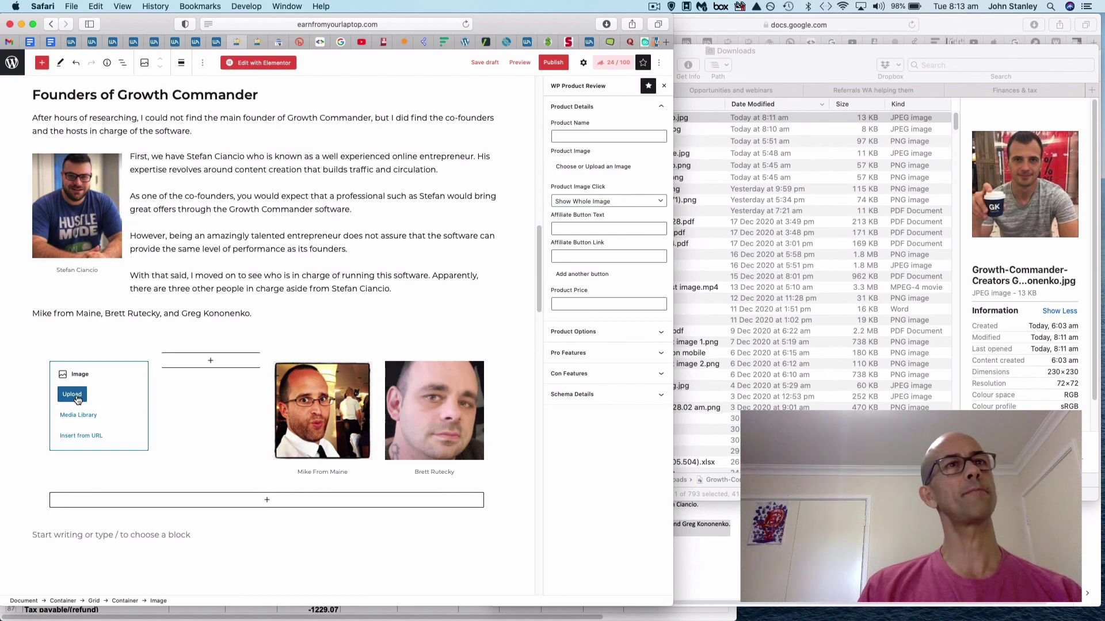
pyautogui.click(74, 395)
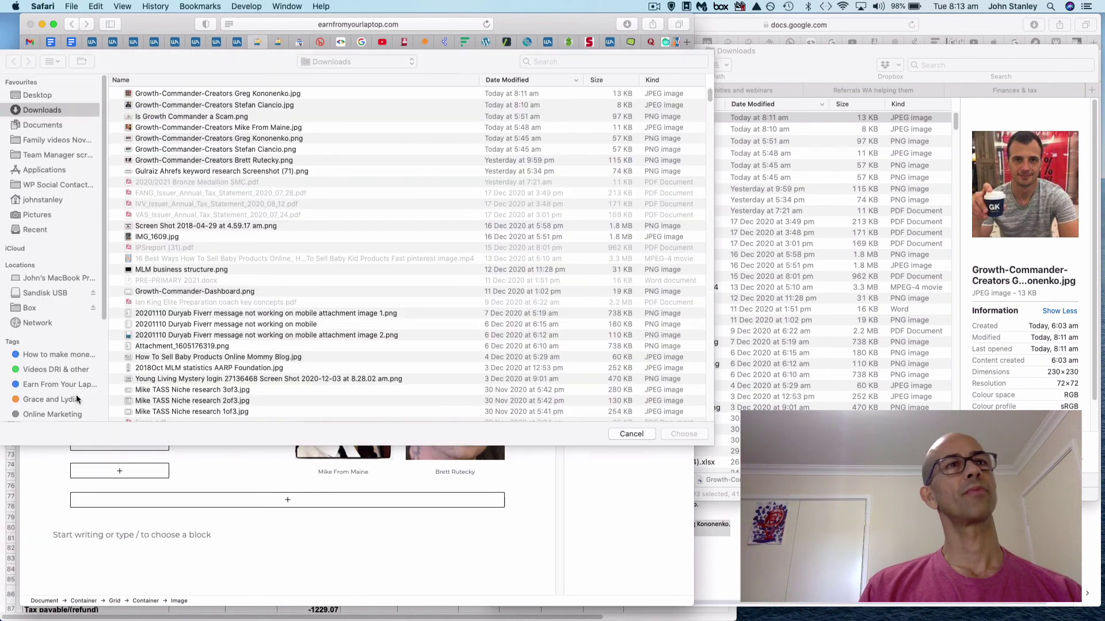
pyautogui.click(242, 107)
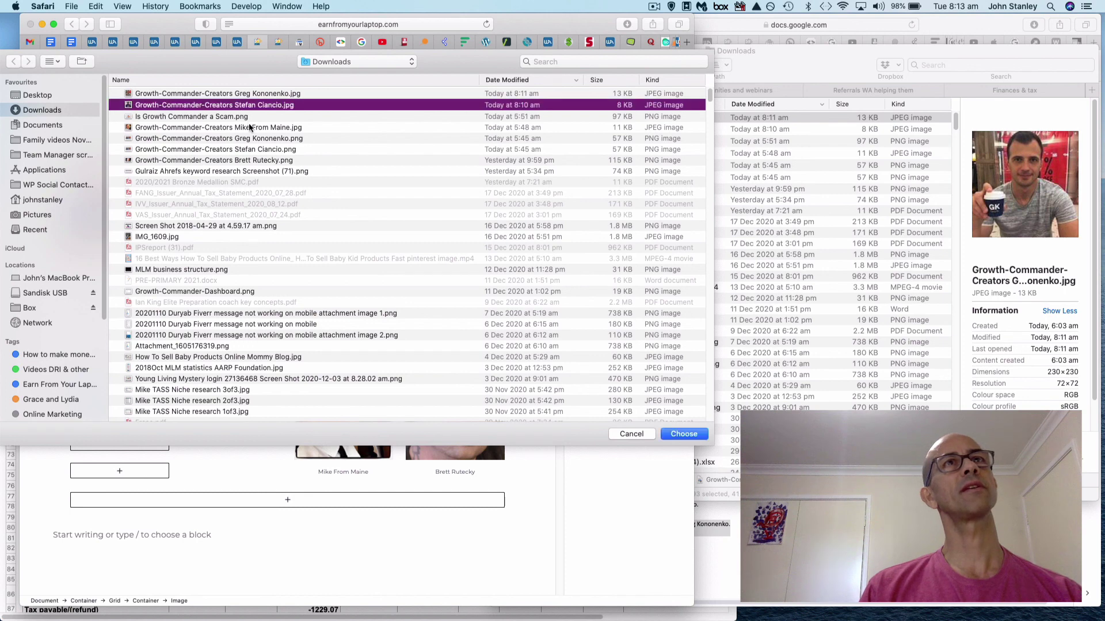
pyautogui.click(683, 433)
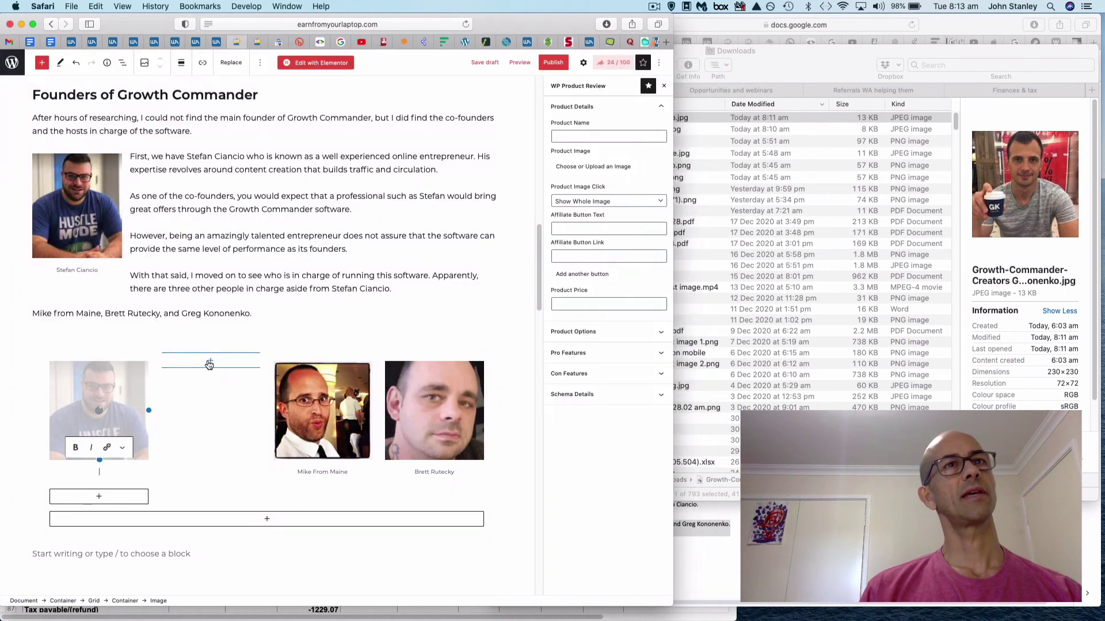
# - Add an Image block to the second grid column, upload the resized GK cup portrait and caption it with the founder's first name
pyautogui.click(209, 364)
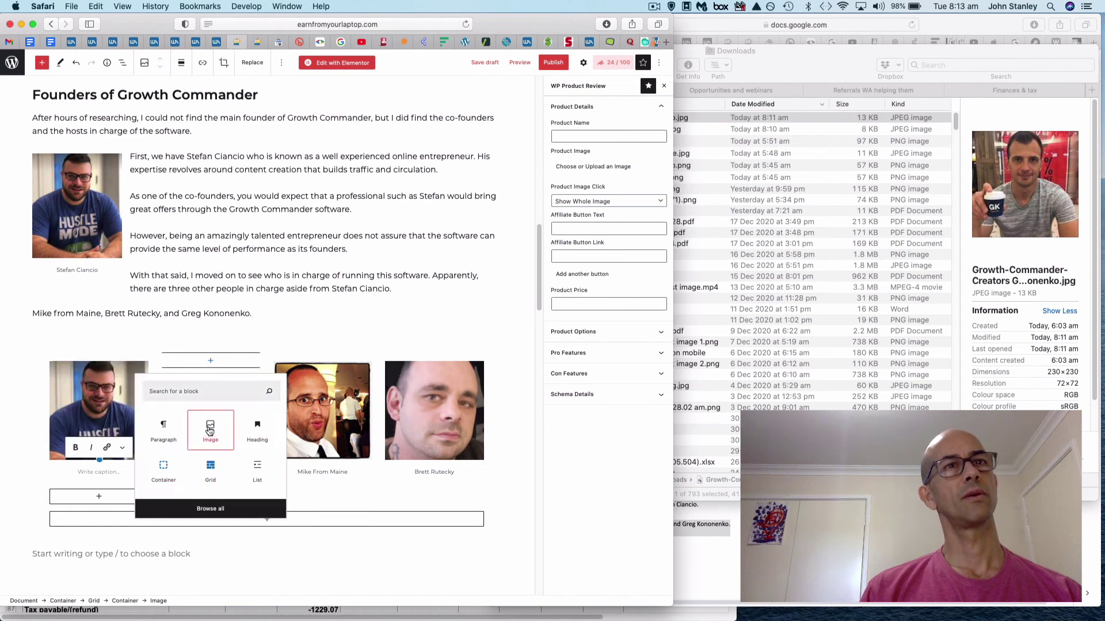
pyautogui.click(210, 430)
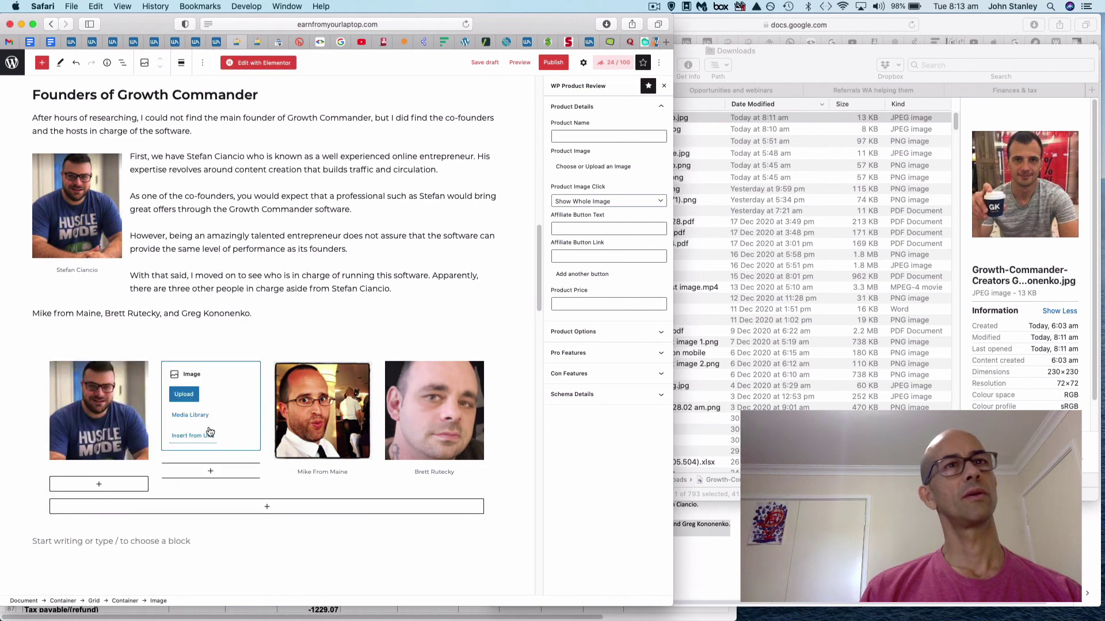
pyautogui.click(194, 396)
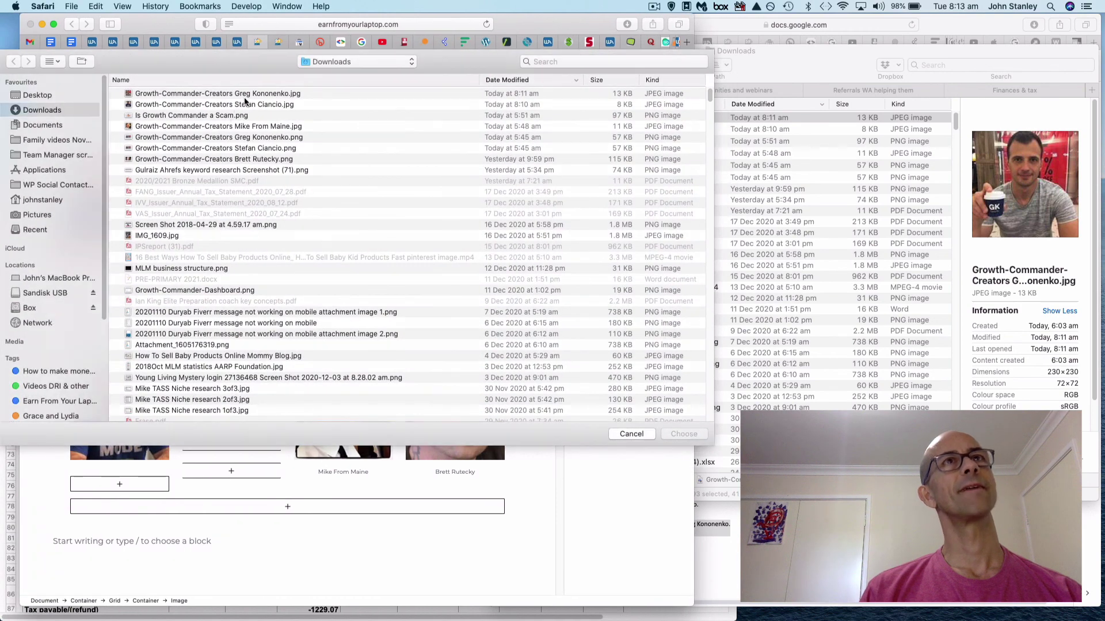
pyautogui.click(241, 95)
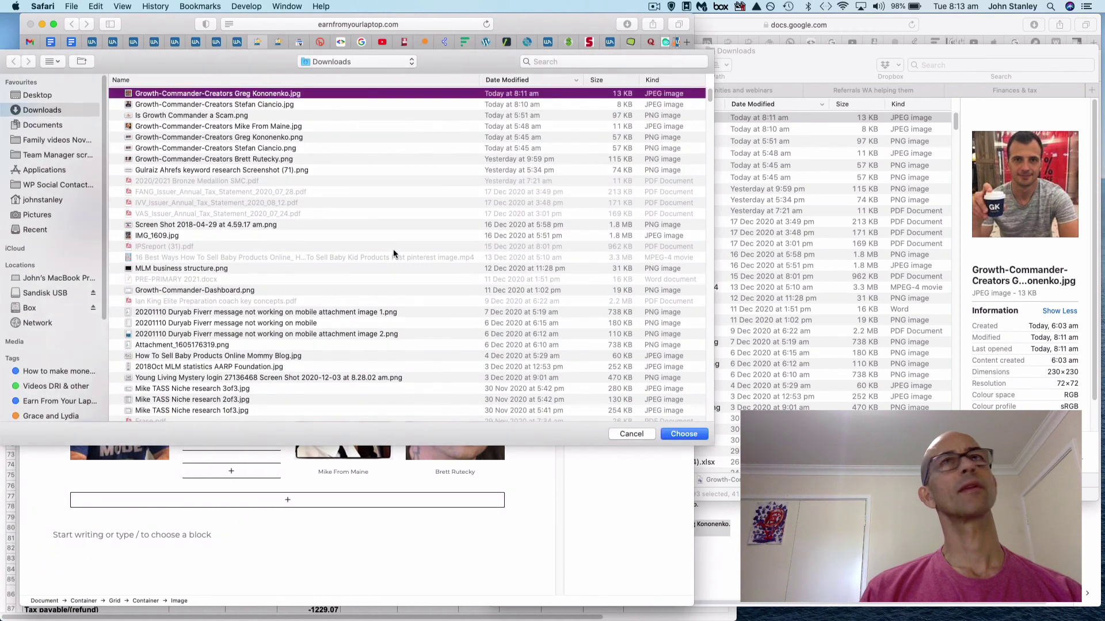
pyautogui.click(685, 434)
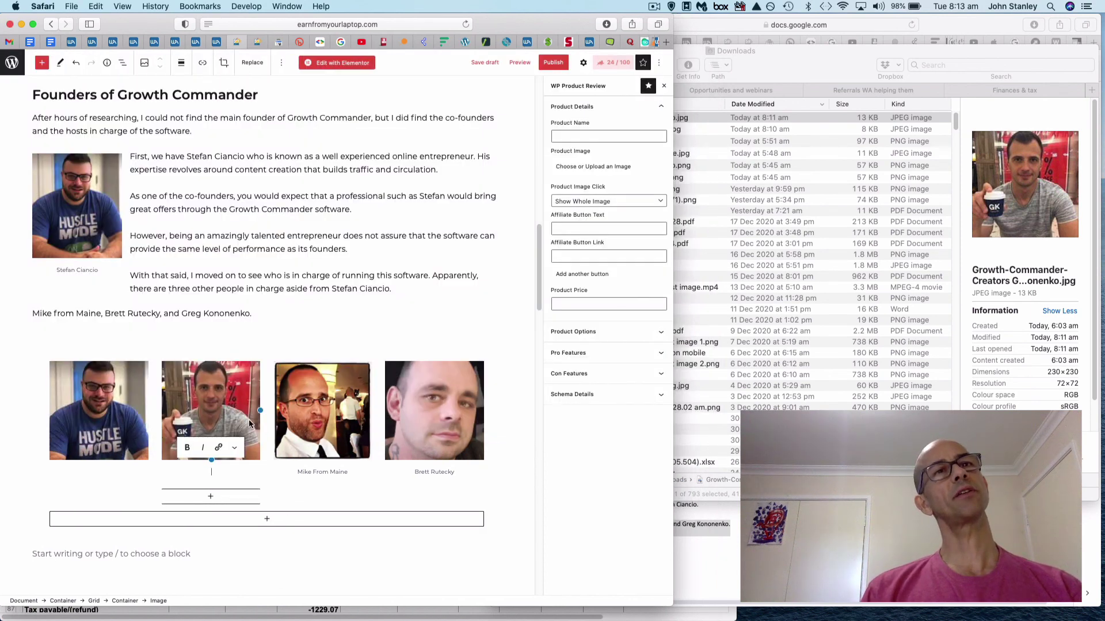
pyautogui.write('Greg')
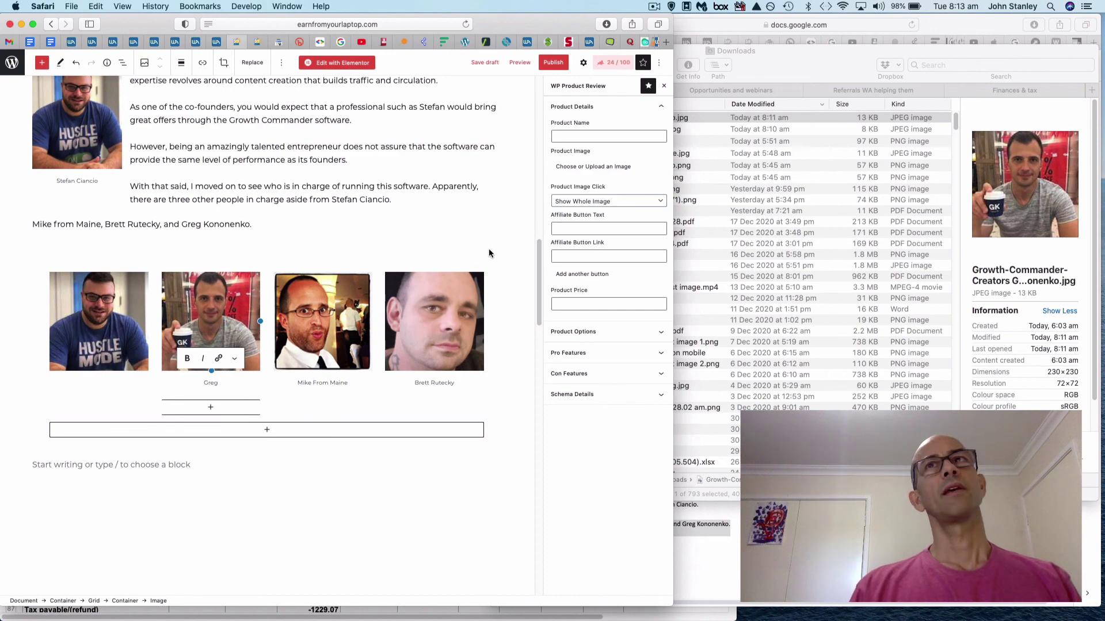
# - Insert a Grid block in the empty container slot beneath the four founders' portraits
pyautogui.scroll(5, 290, 215)
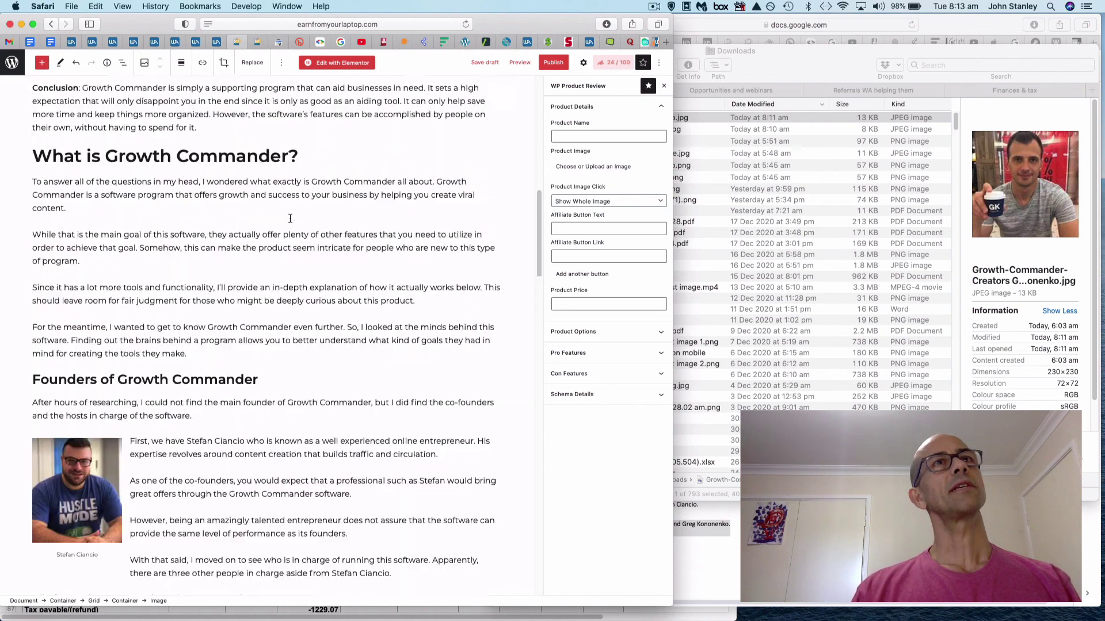
pyautogui.scroll(-7, 289, 218)
pyautogui.scroll(5, 290, 224)
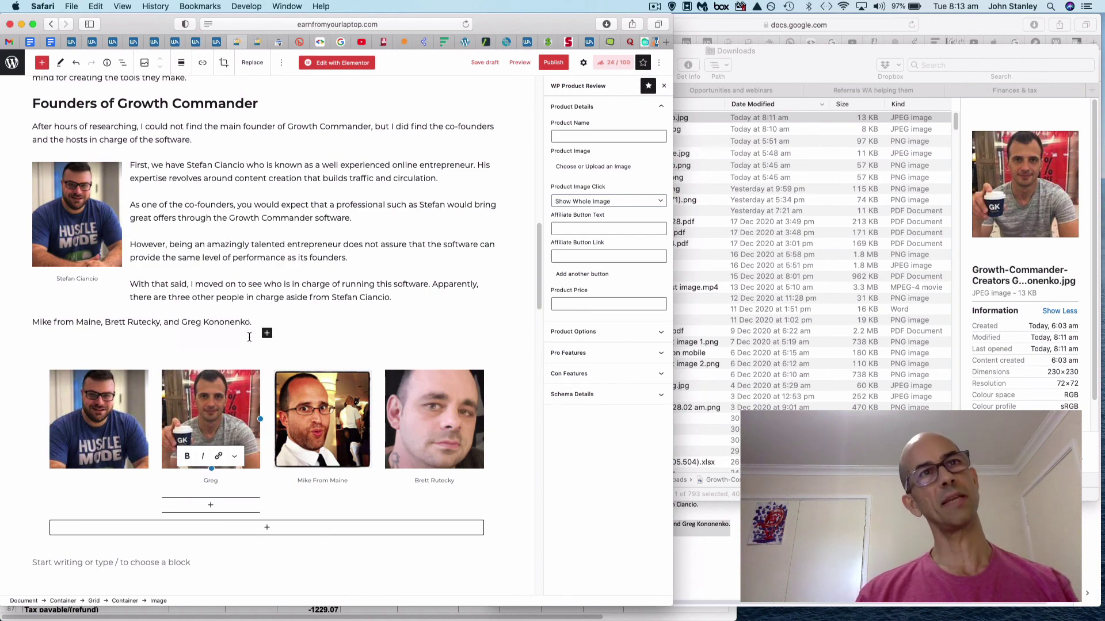
pyautogui.click(267, 528)
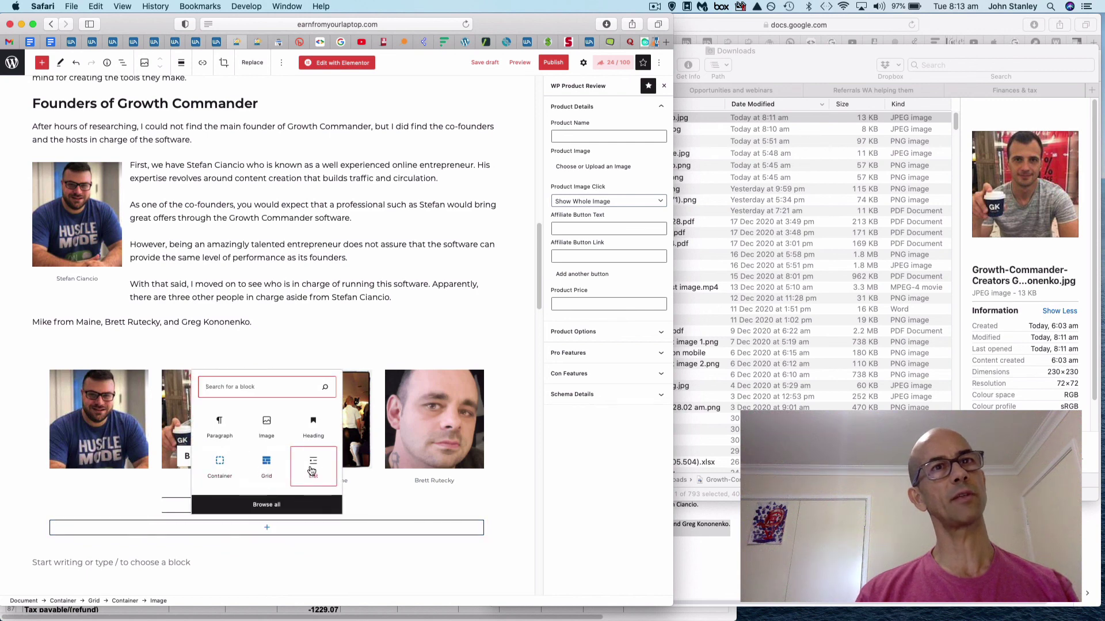
pyautogui.click(268, 465)
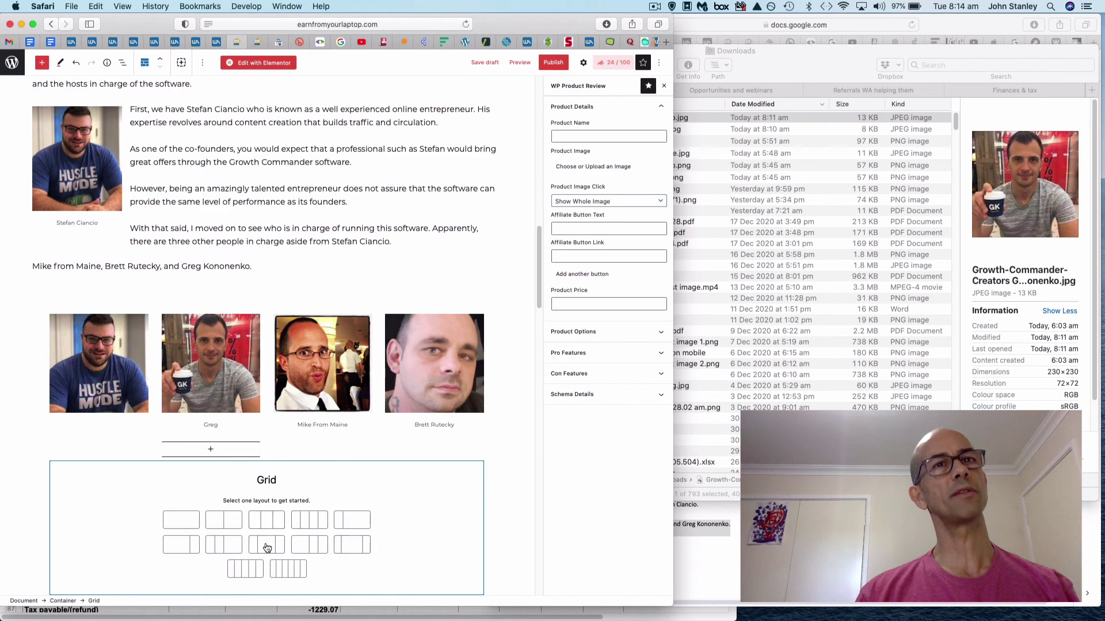
pyautogui.scroll(-3, 270, 517)
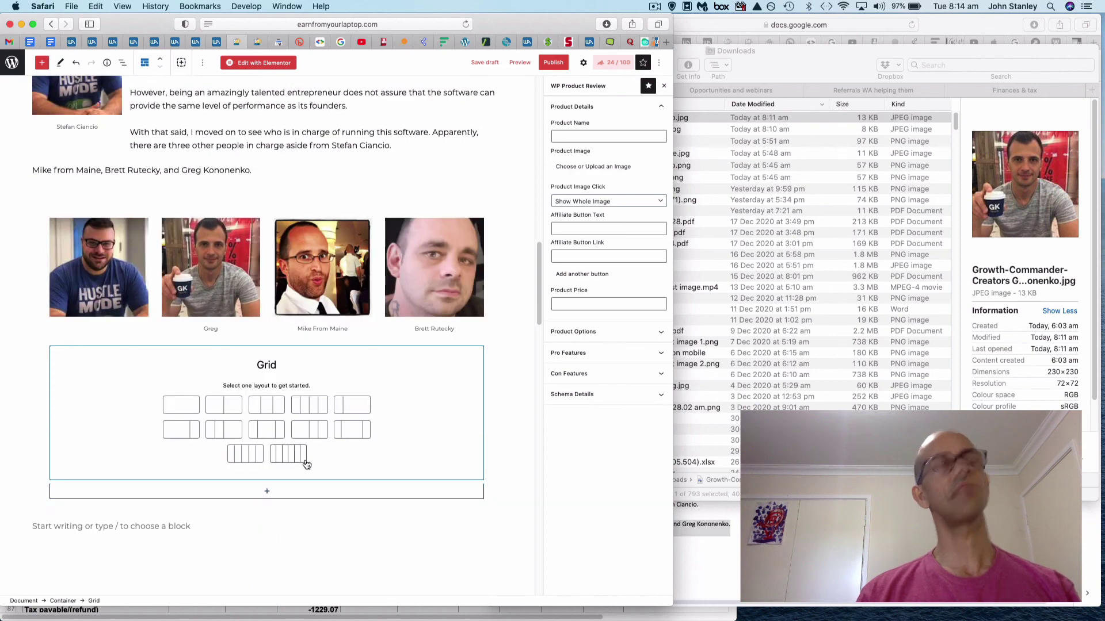